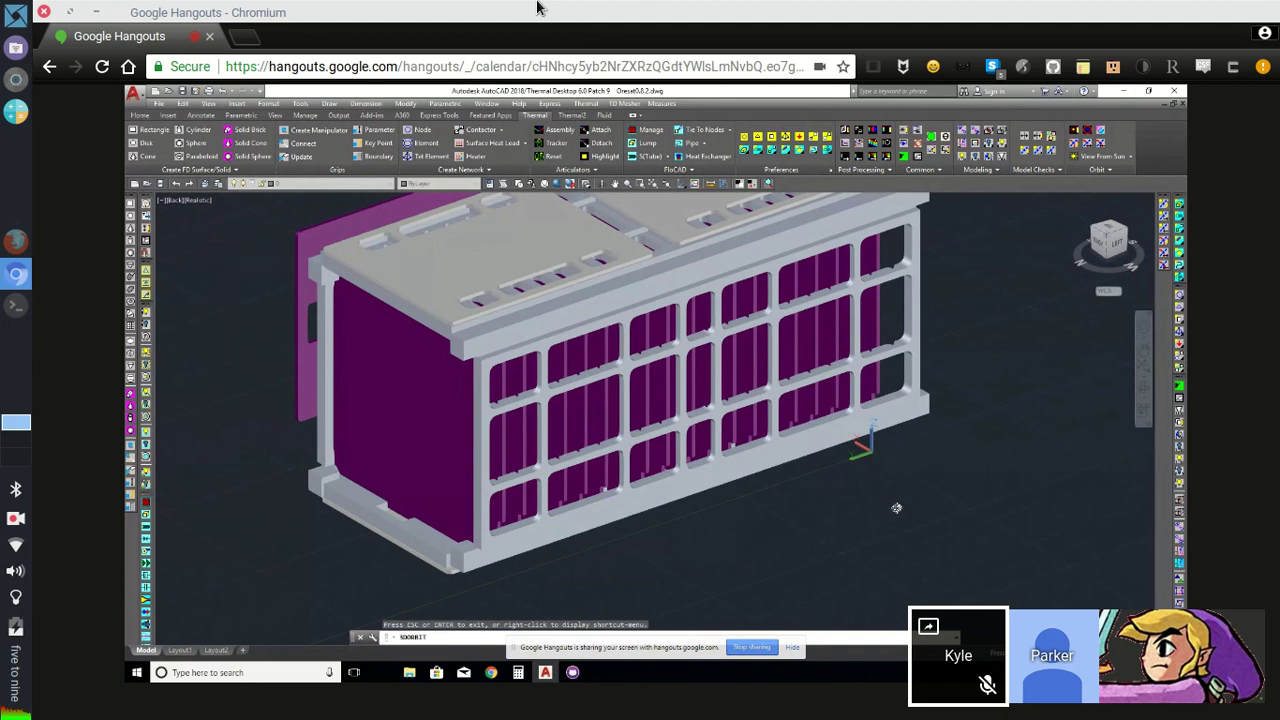
# - Raise the speaker volume, then orbit the CubeSat to bring the purple side panel in front
pyautogui.press('XF86AudioRaiseVolume')
pyautogui.press('XF86AudioRaiseVolume')
pyautogui.press('XF86AudioRaiseVolume')
pyautogui.press('XF86AudioRaiseVolume')
pyautogui.press('XF86AudioRaiseVolume')
pyautogui.press('XF86AudioRaiseVolume')
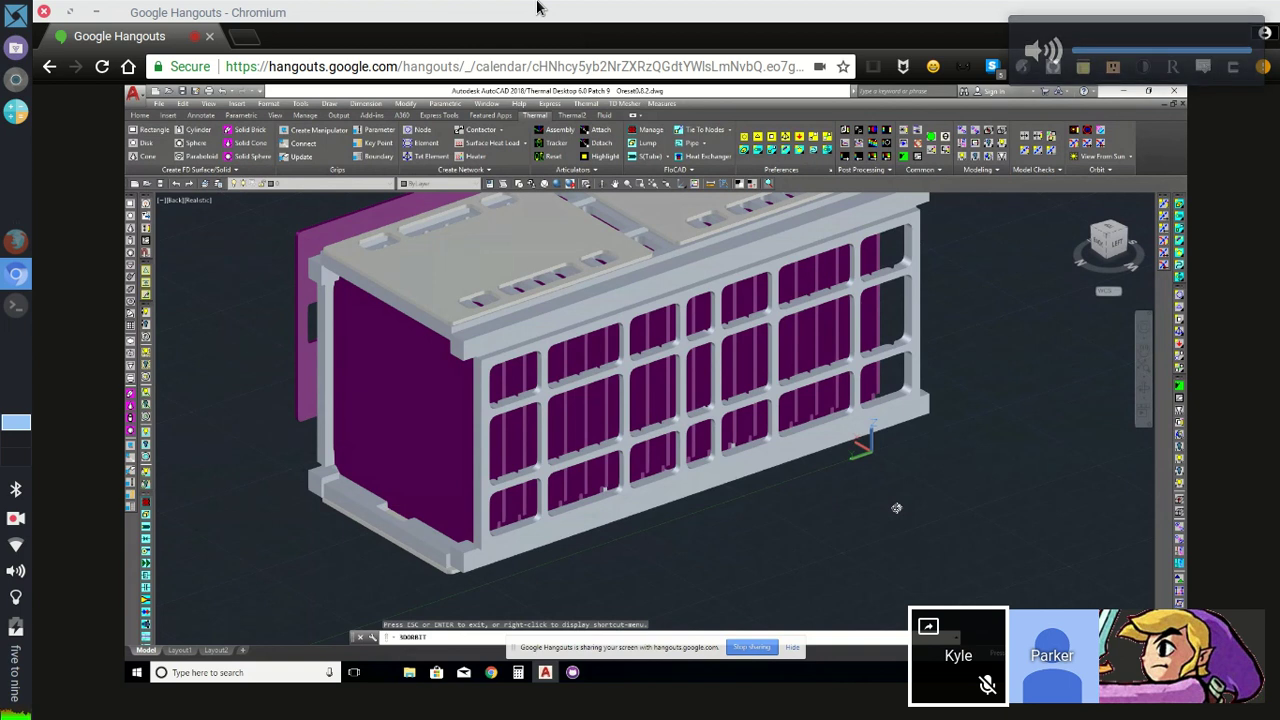
pyautogui.press('XF86AudioRaiseVolume')
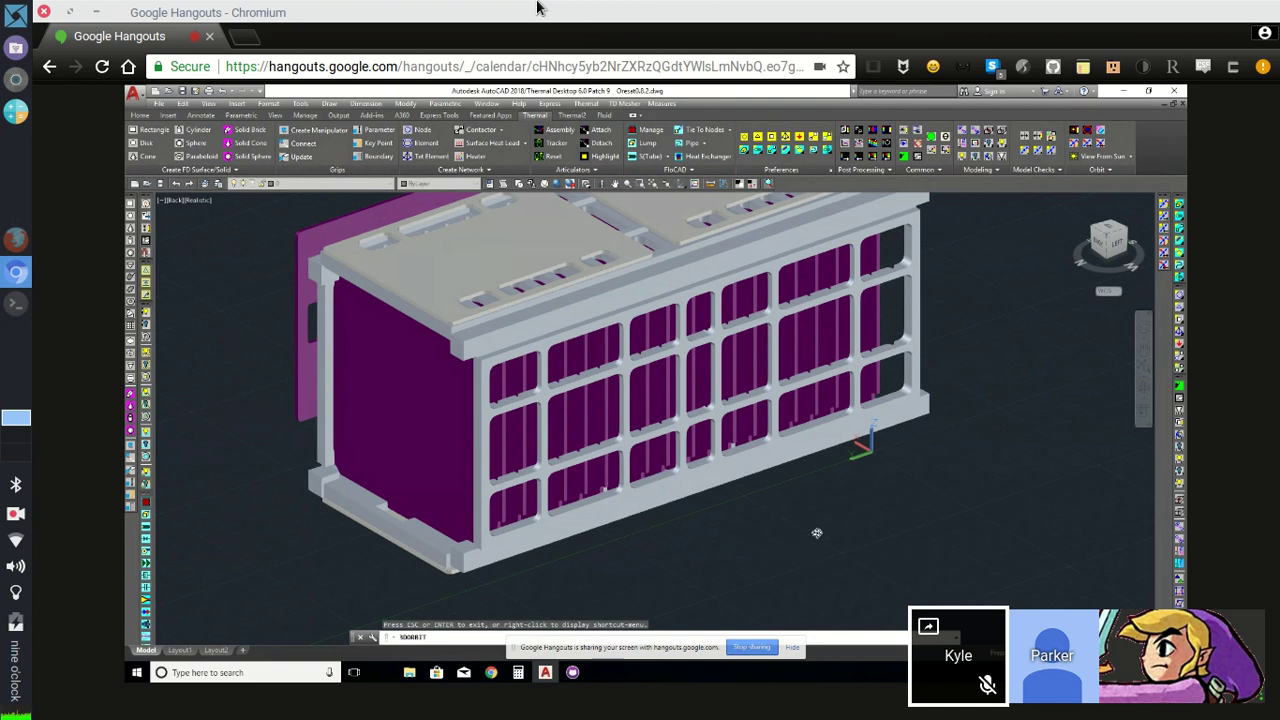
pyautogui.moveTo(811, 531)
pyautogui.mouseDown()
pyautogui.moveTo(729, 530)
pyautogui.moveTo(843, 557)
pyautogui.moveTo(1060, 474)
pyautogui.moveTo(1060, 437)
pyautogui.moveTo(1050, 546)
pyautogui.mouseUp()
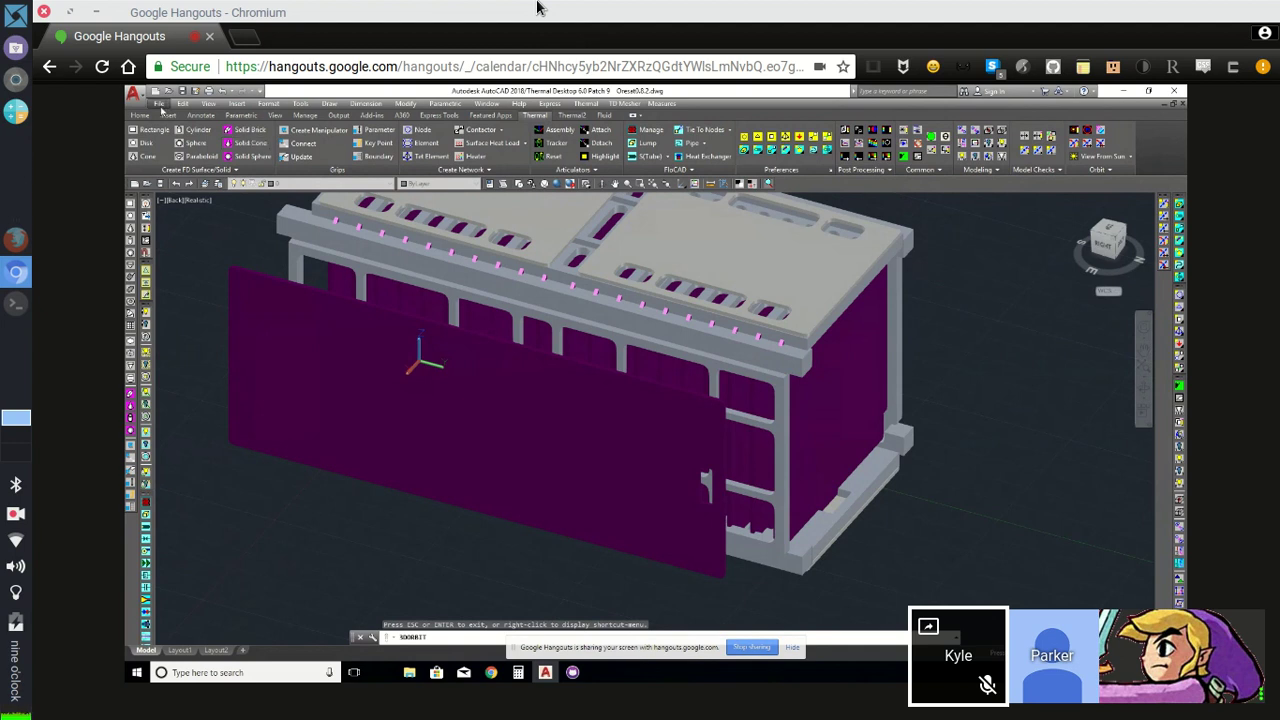
# - Open Sputnik2.0_Master.dwg from GitHub > oresat-thermal without saving the current drawing
pyautogui.click(160, 106)
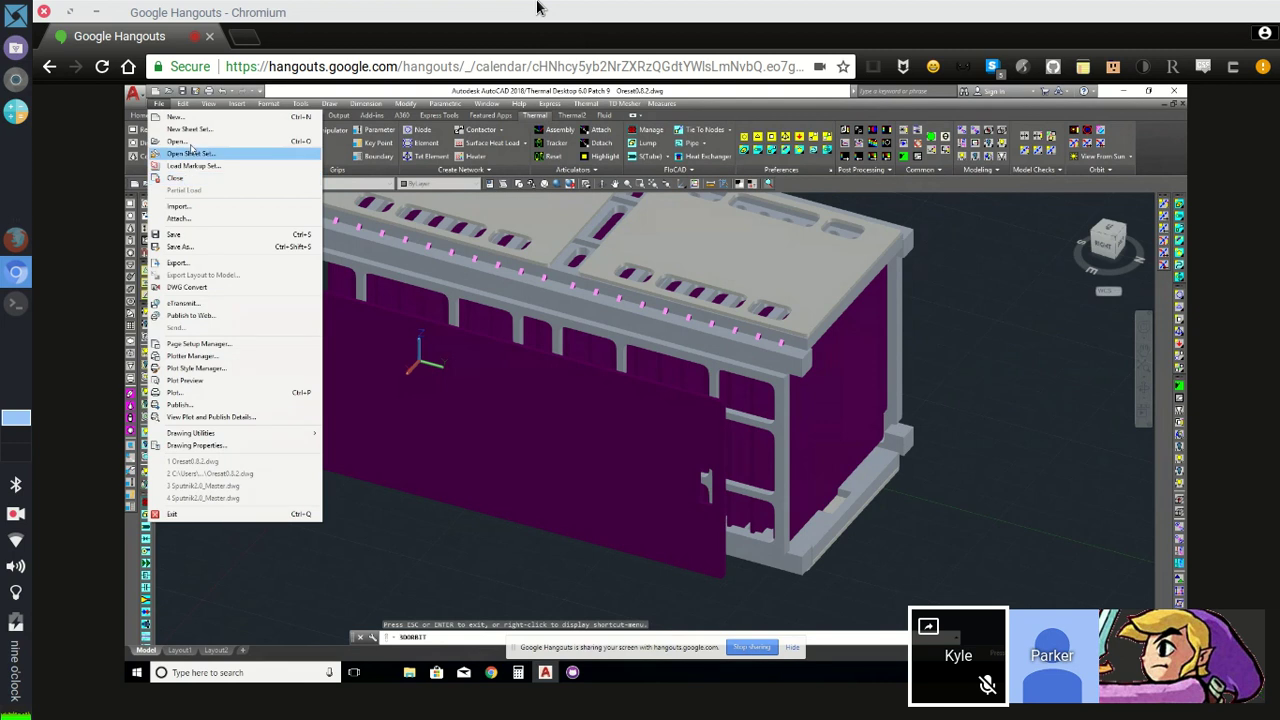
pyautogui.click(176, 141)
pyautogui.click(683, 403)
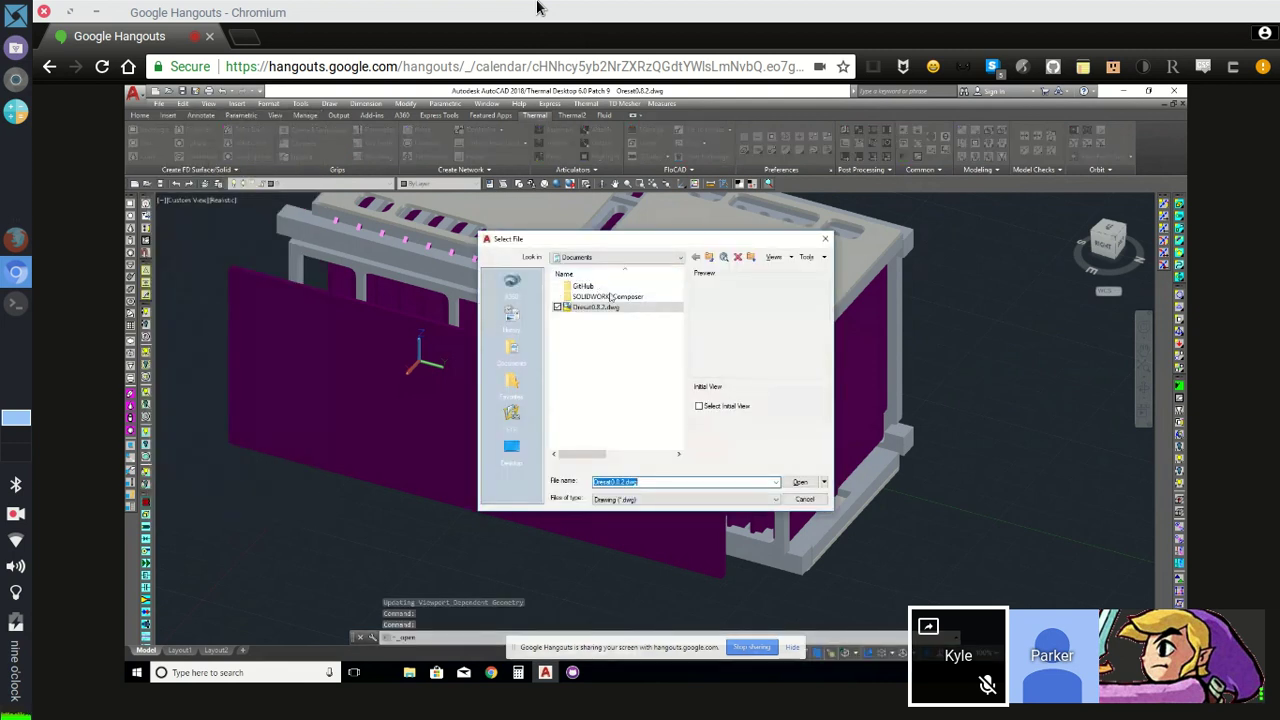
pyautogui.doubleClick(582, 286)
pyautogui.doubleClick(594, 296)
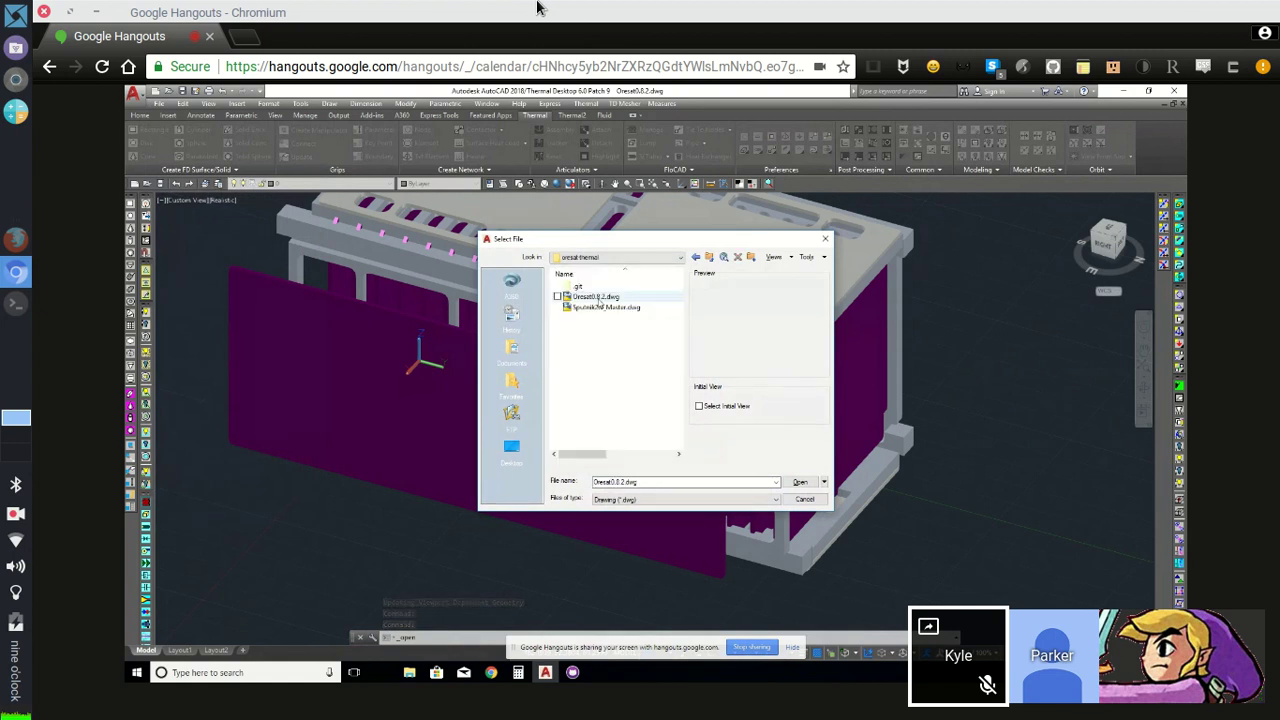
pyautogui.click(603, 307)
pyautogui.click(800, 483)
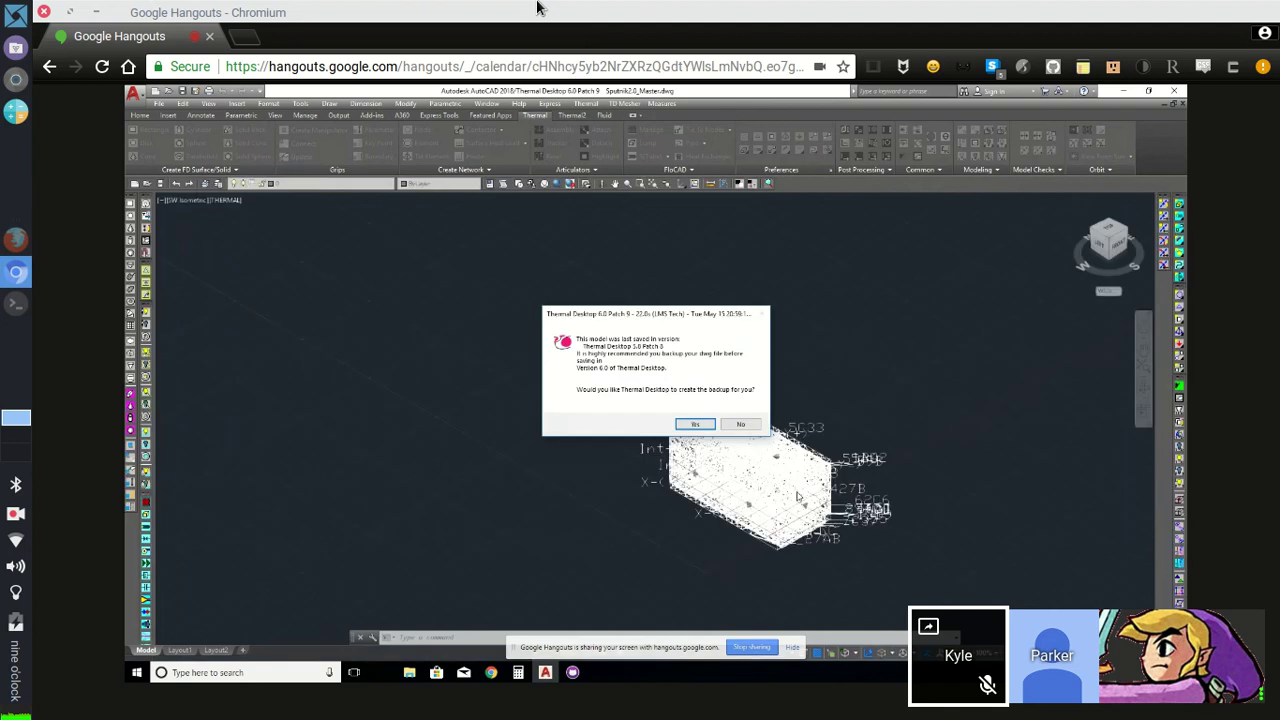
# - Answer the Thermal Desktop old-version backup prompt so Sputnik2.0_Master.dwg finishes loading
pyautogui.click(695, 424)
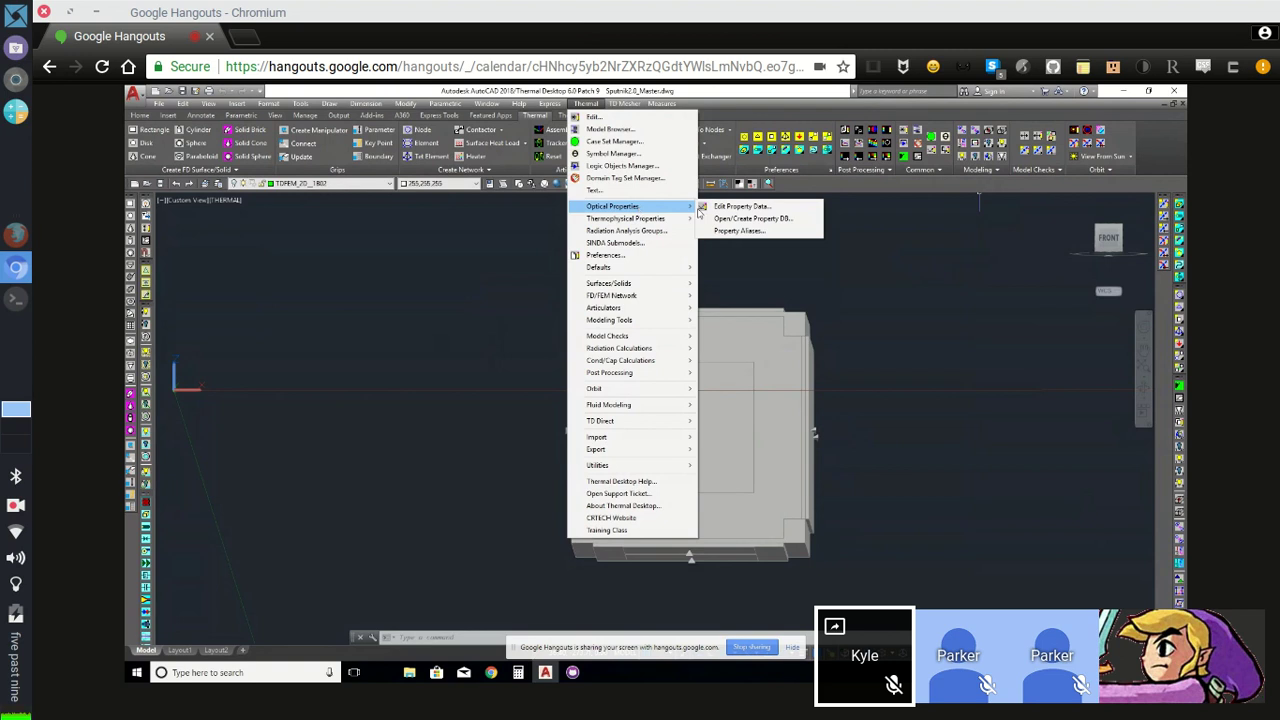
pyautogui.moveTo(626, 218)
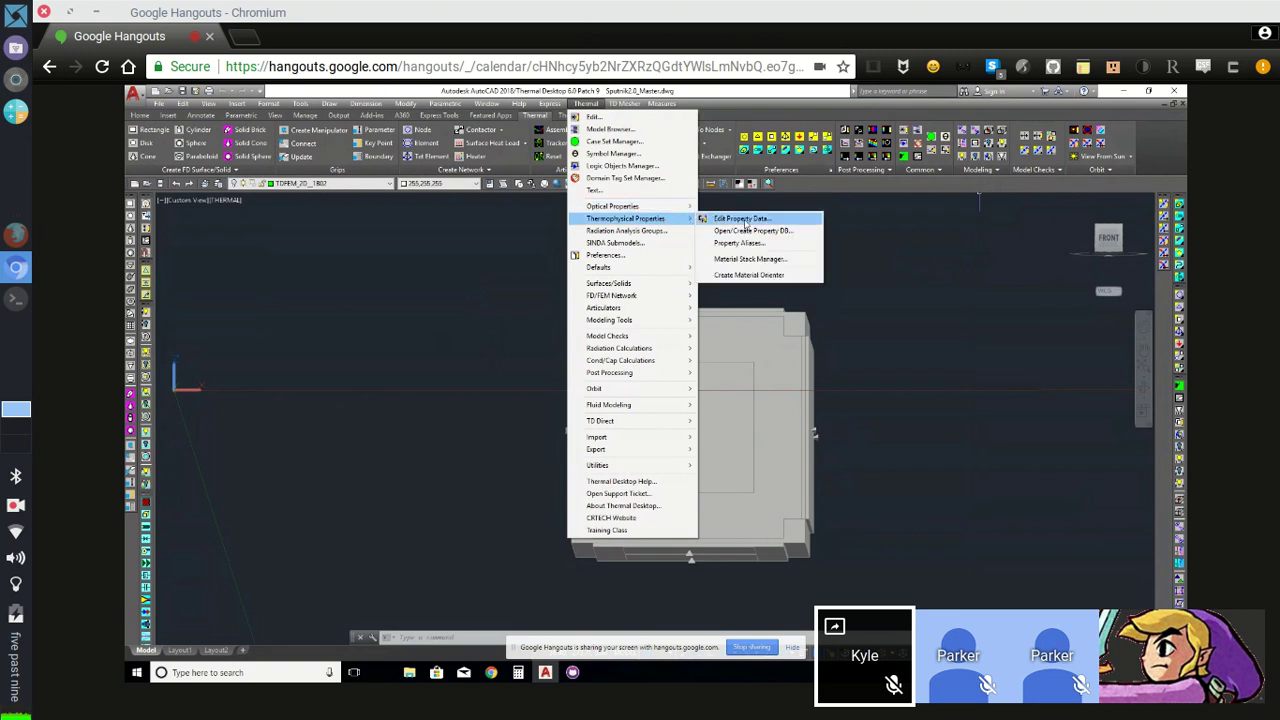
# - Open the thermophysical property data editor and select the Aluminum and Blackbody materials
pyautogui.click(745, 220)
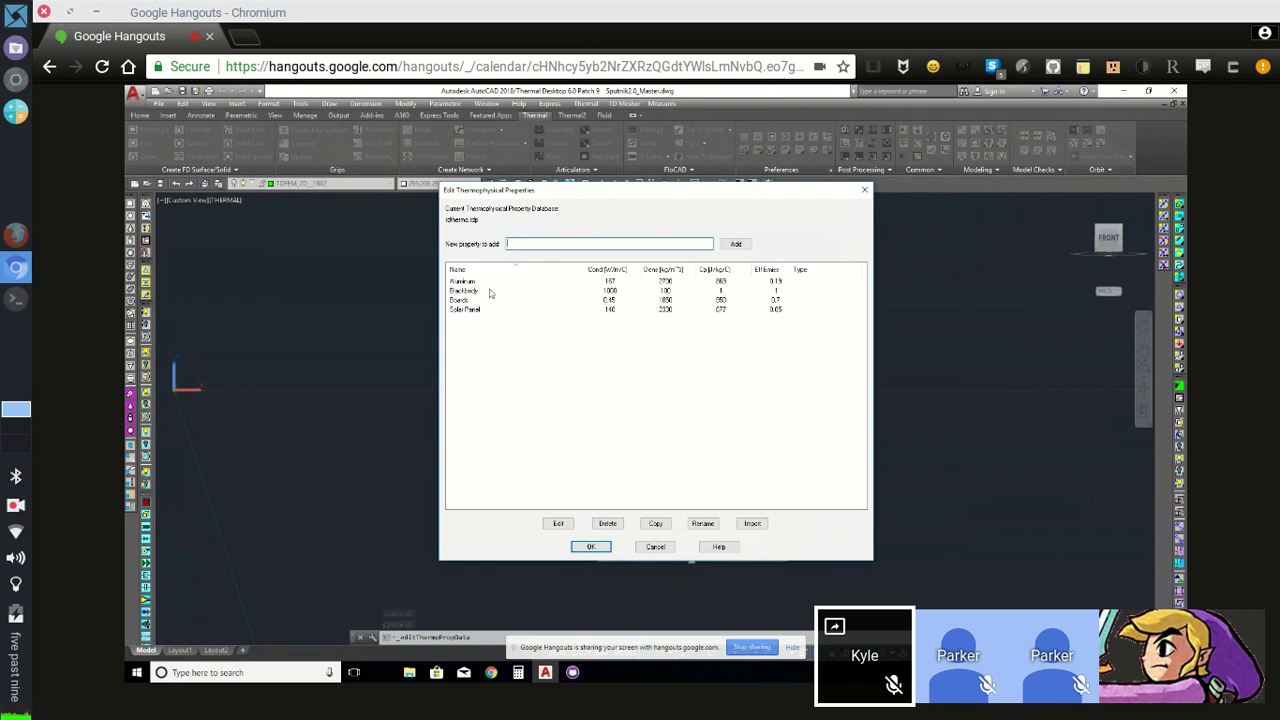
pyautogui.click(471, 284)
pyautogui.click(471, 292)
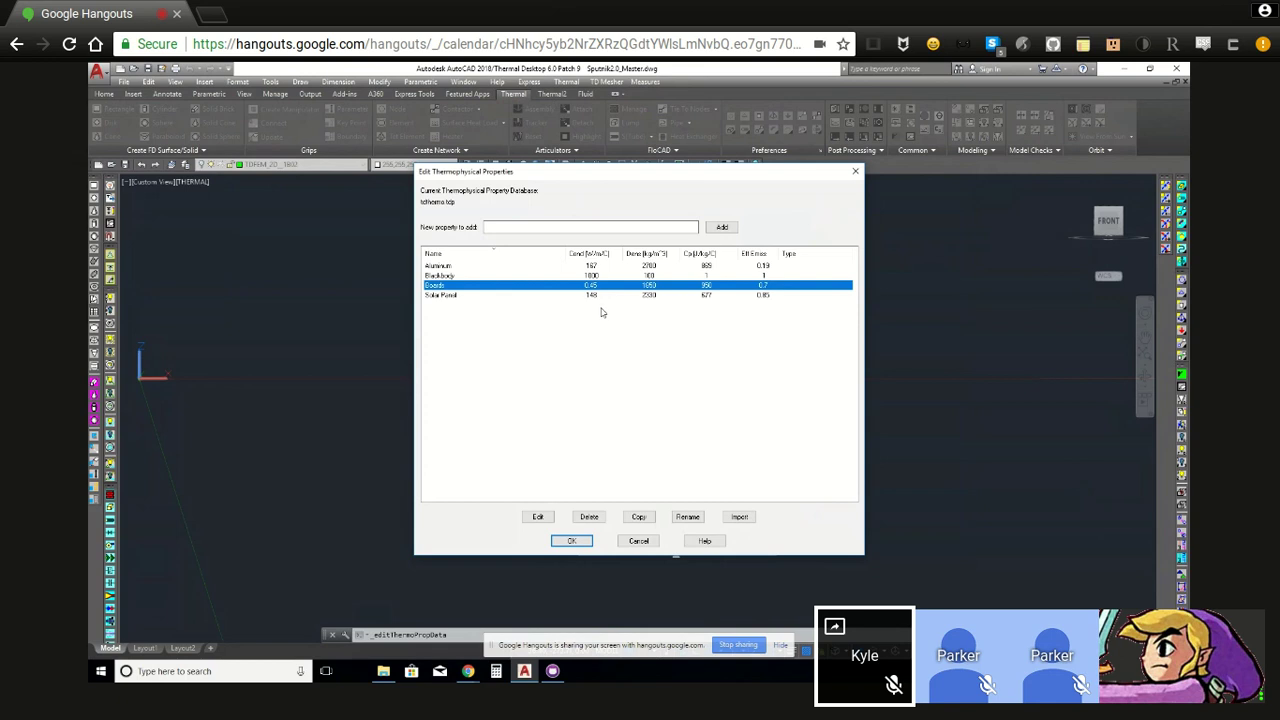
# - Open the Solar Panel material for editing (conductivity 148, specific heat 677, density 2330)
pyautogui.click(440, 296)
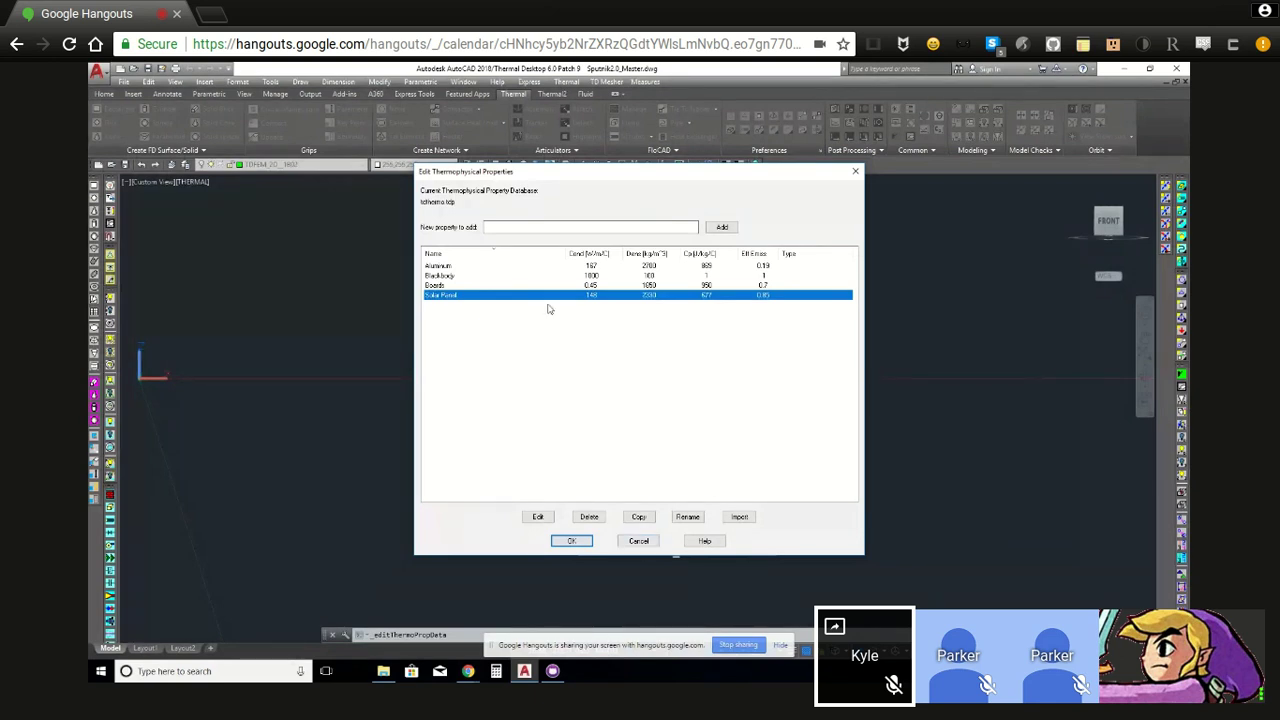
pyautogui.click(545, 518)
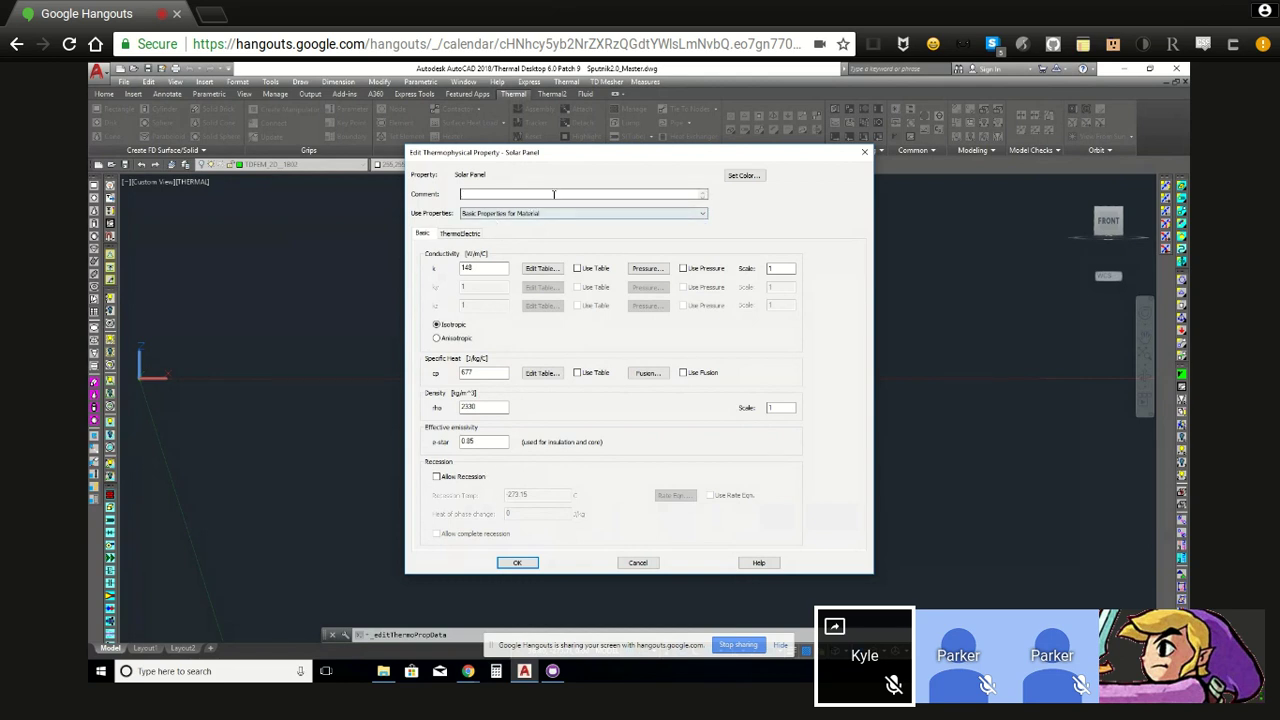
# - Review Solar Panel's colour and laminate/aggregate property models, keeping basic material properties
pyautogui.click(743, 176)
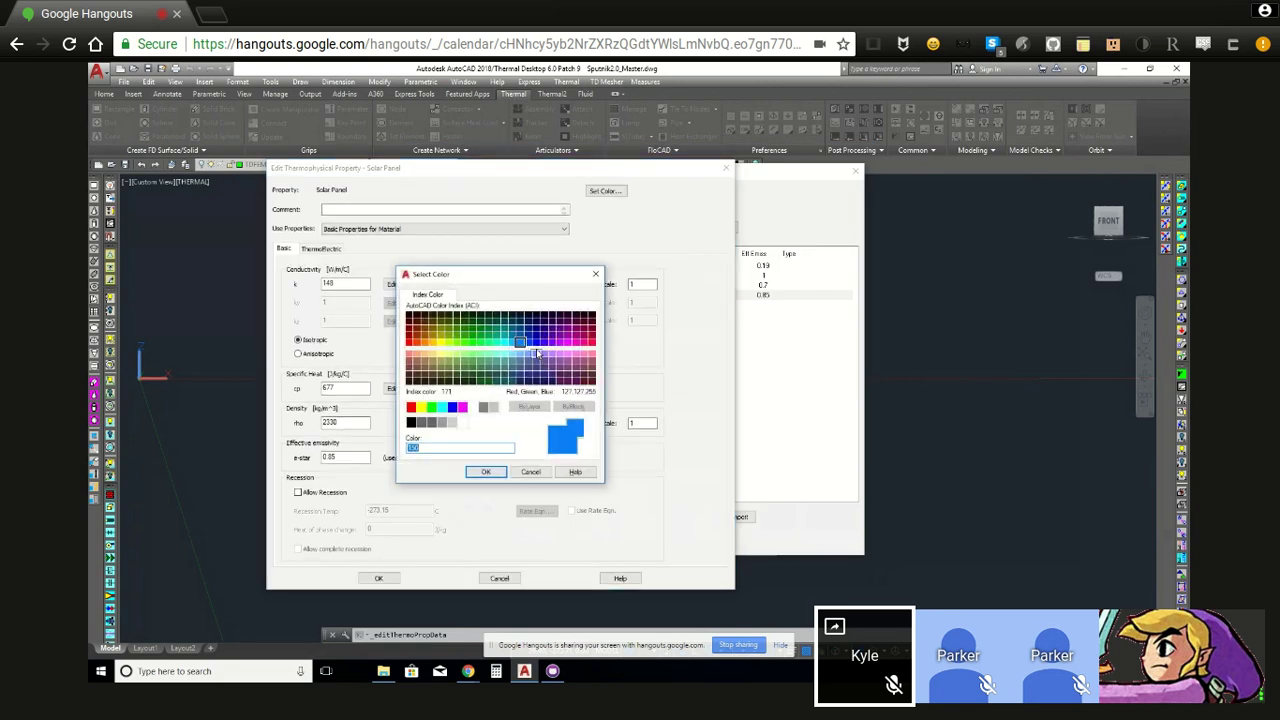
pyautogui.click(530, 472)
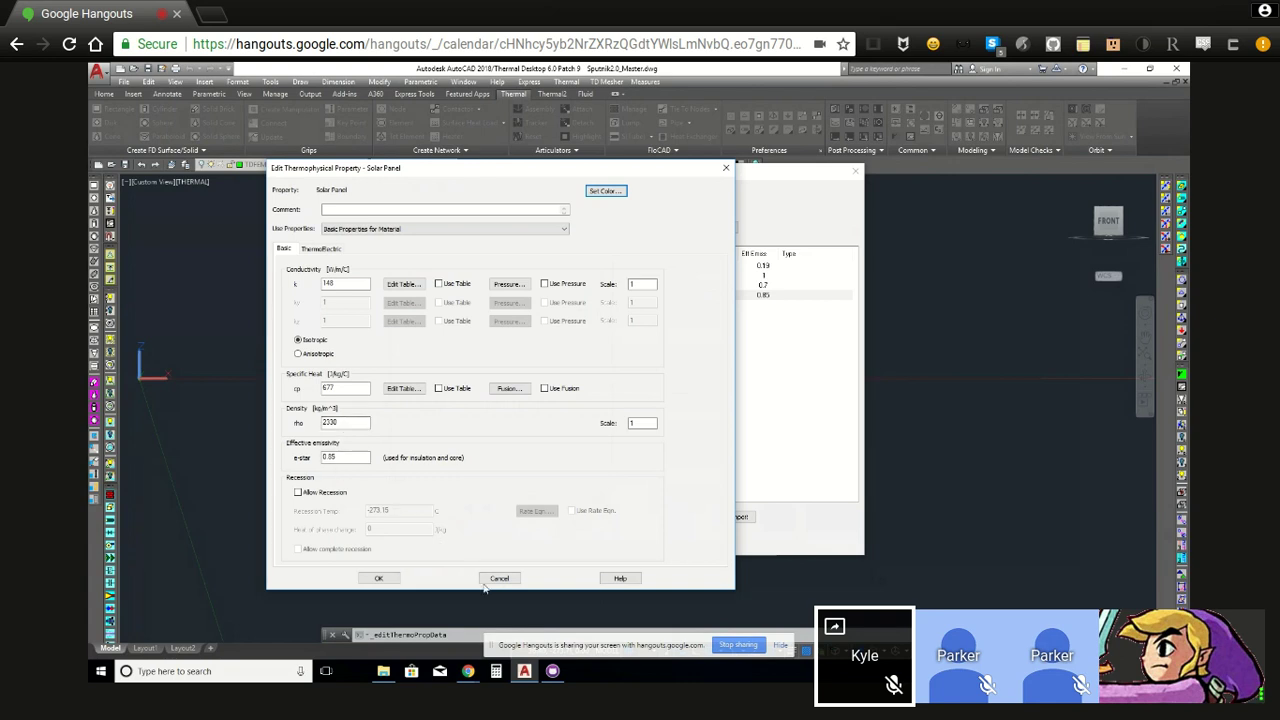
pyautogui.click(566, 230)
pyautogui.click(568, 232)
pyautogui.click(567, 231)
pyautogui.click(552, 250)
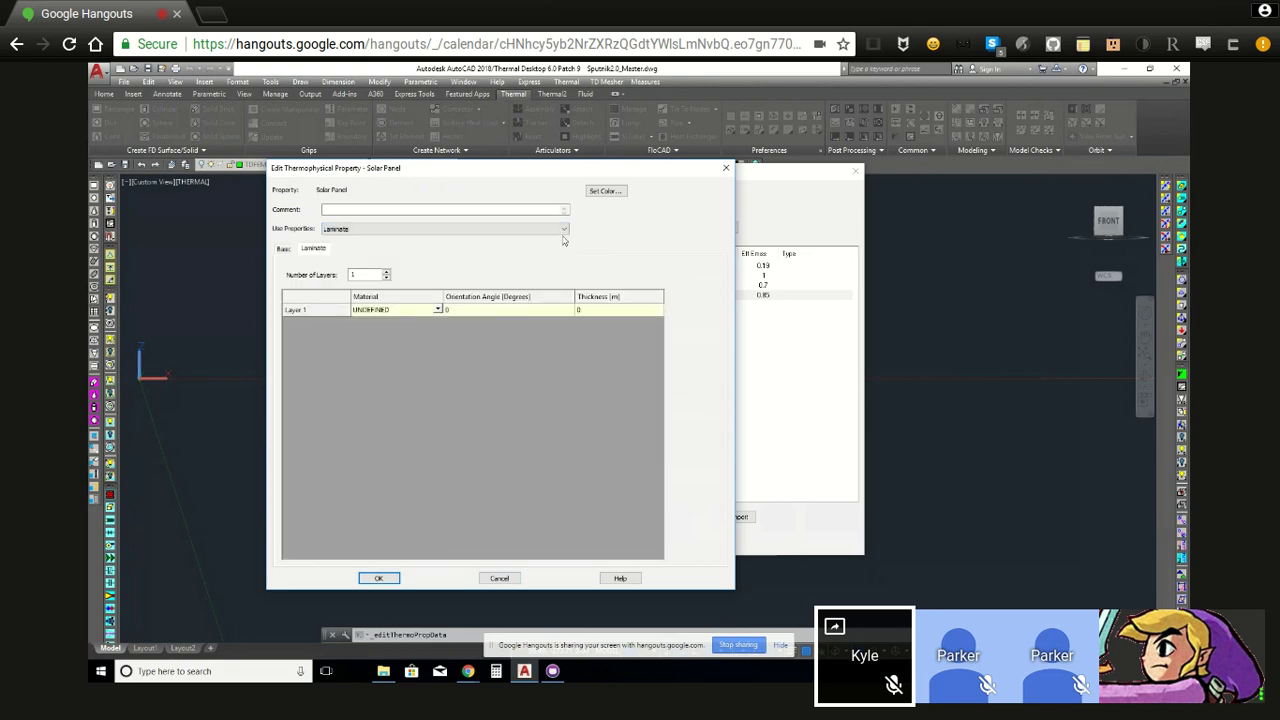
pyautogui.click(566, 231)
pyautogui.click(558, 255)
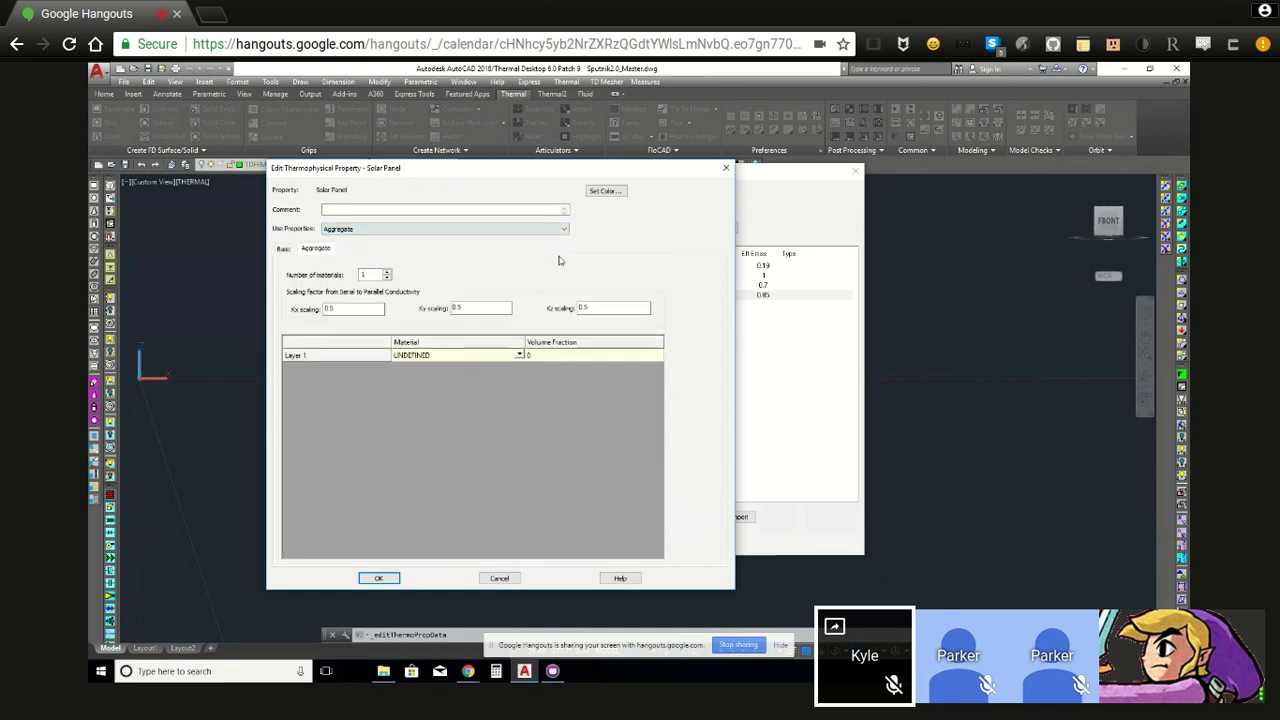
pyautogui.click(563, 234)
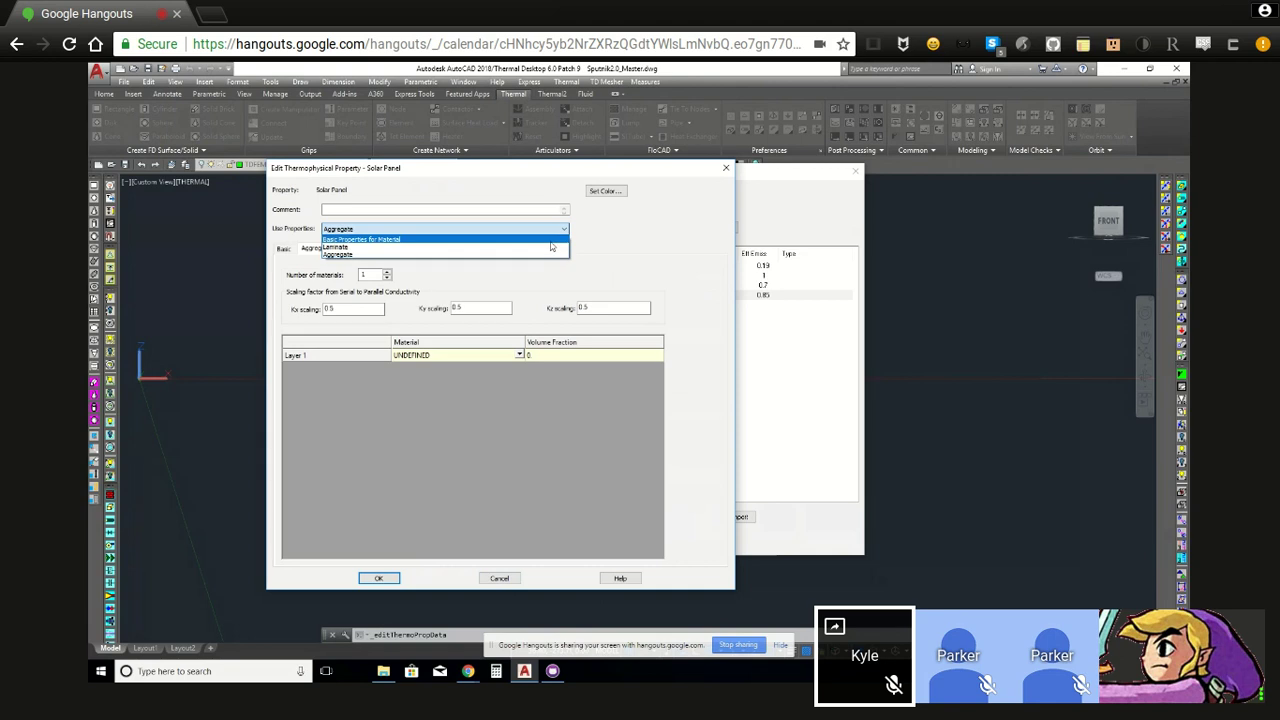
pyautogui.click(553, 240)
# - Close the material editor and the thermophysical property list without changes
pyautogui.click(501, 579)
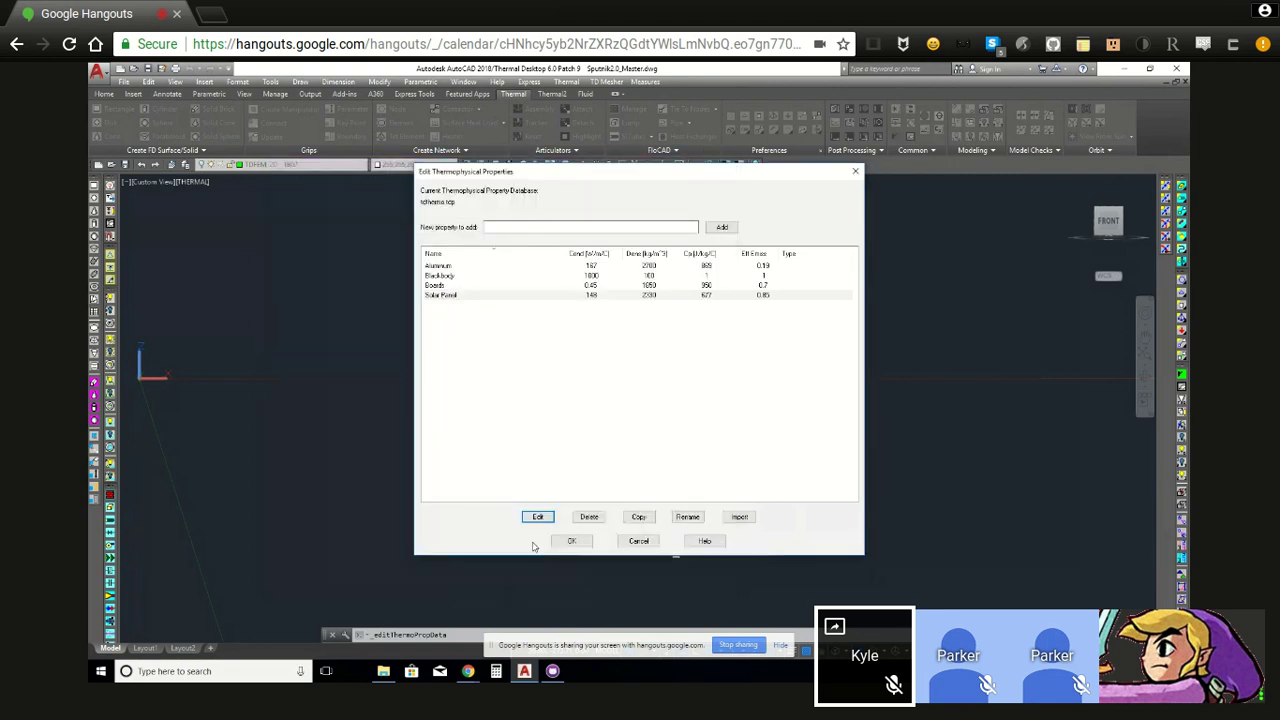
pyautogui.click(639, 540)
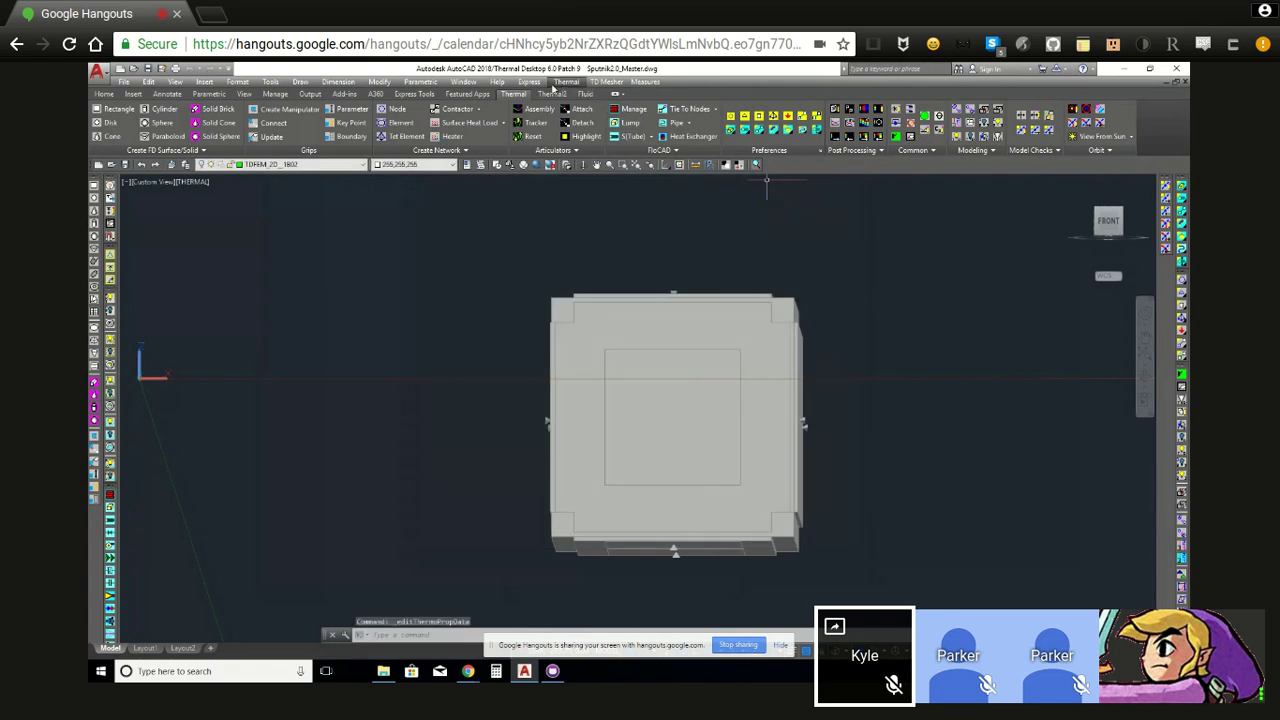
pyautogui.click(567, 81)
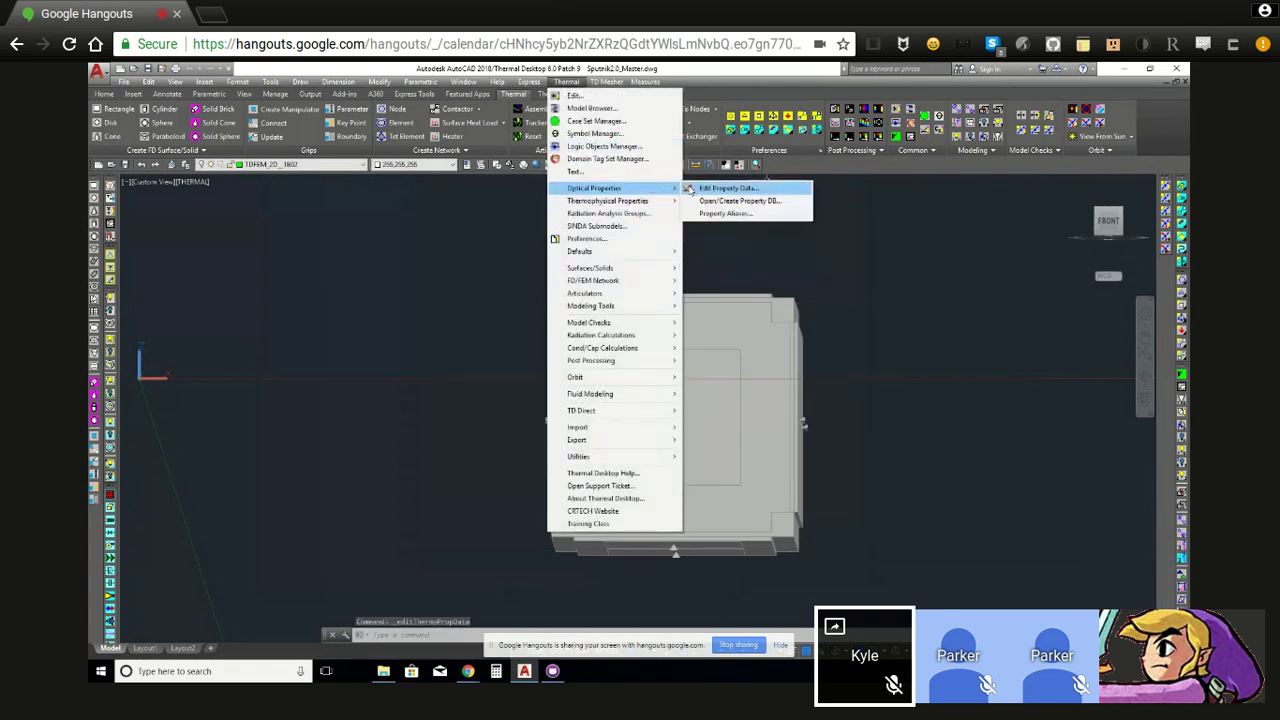
pyautogui.click(705, 199)
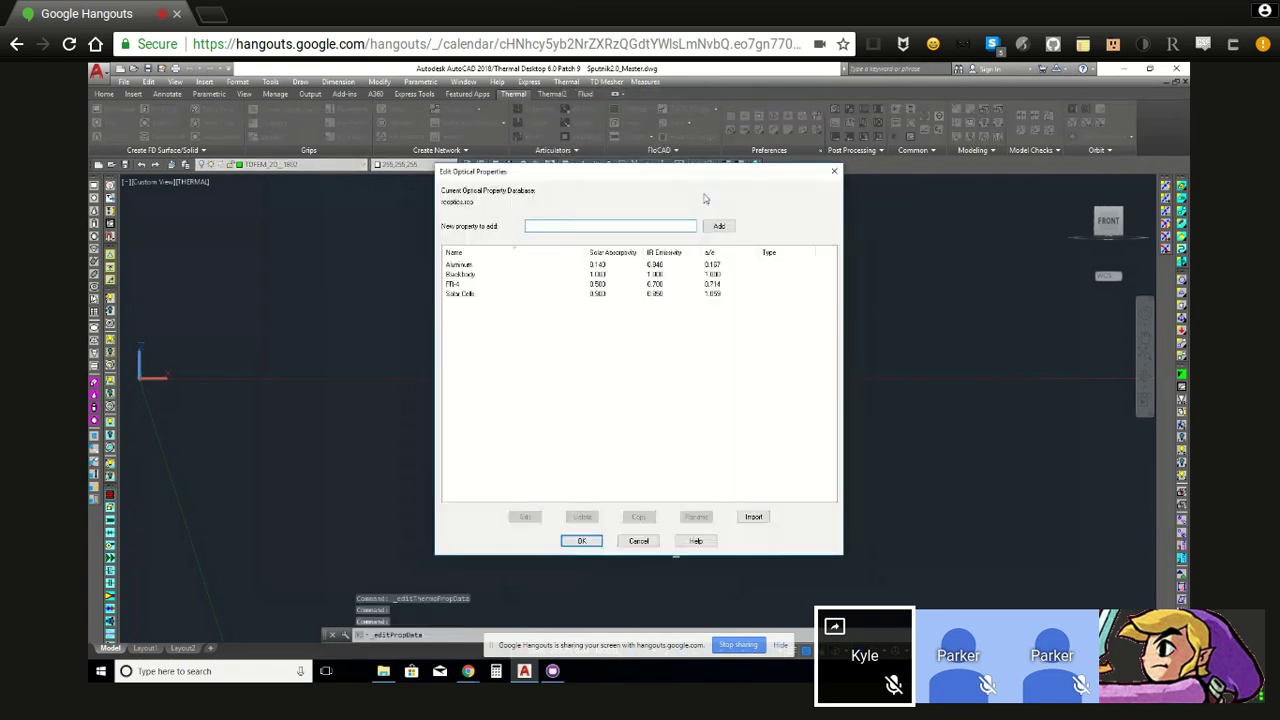
pyautogui.click(463, 294)
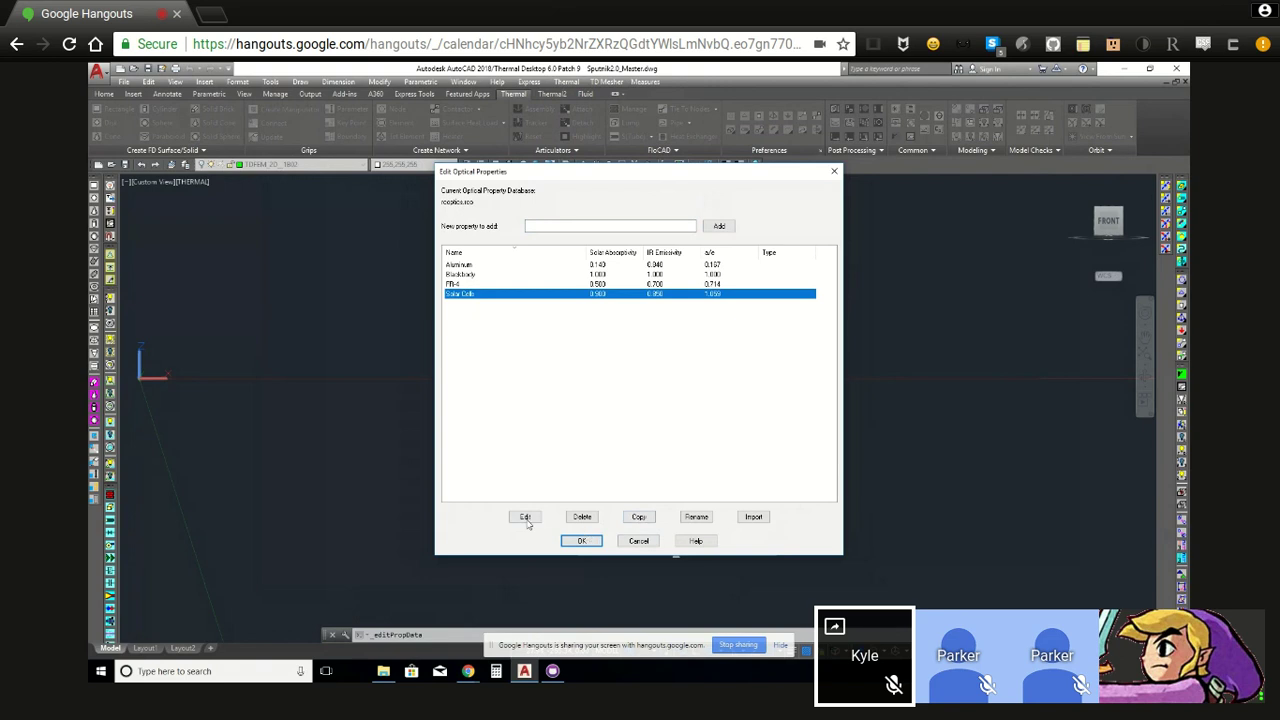
pyautogui.click(525, 517)
pyautogui.click(563, 458)
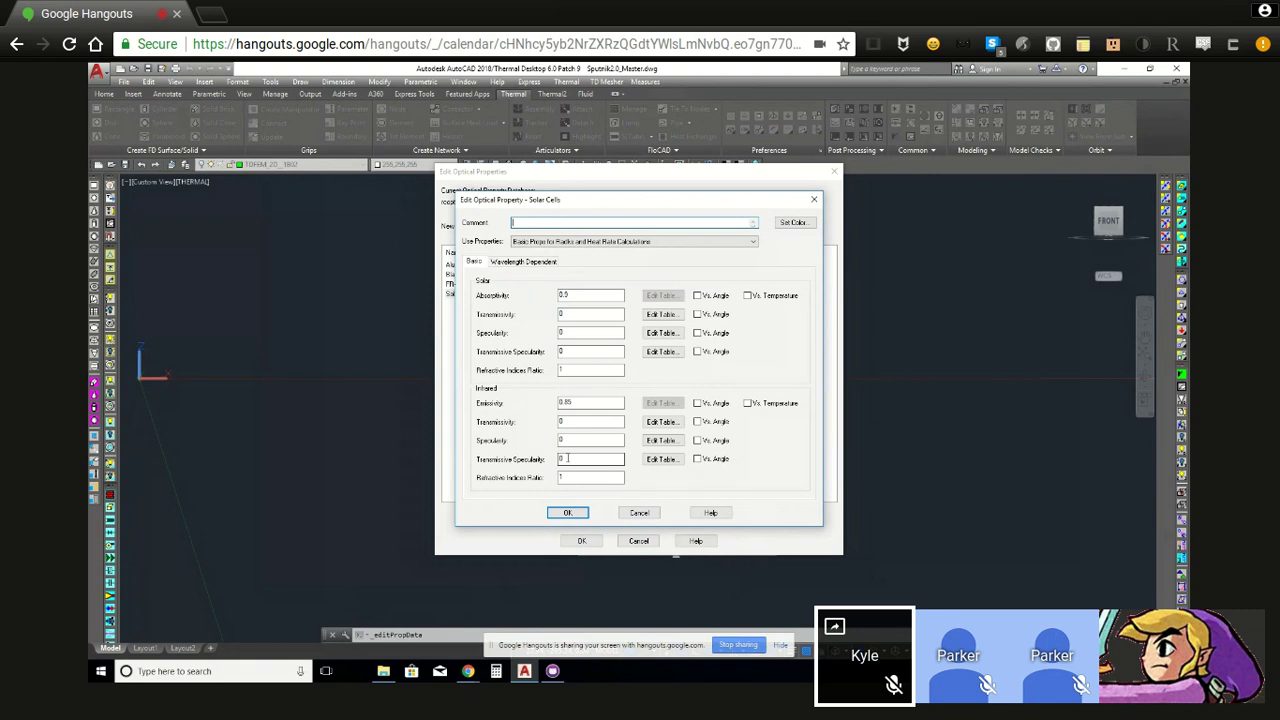
pyautogui.click(641, 513)
pyautogui.click(640, 541)
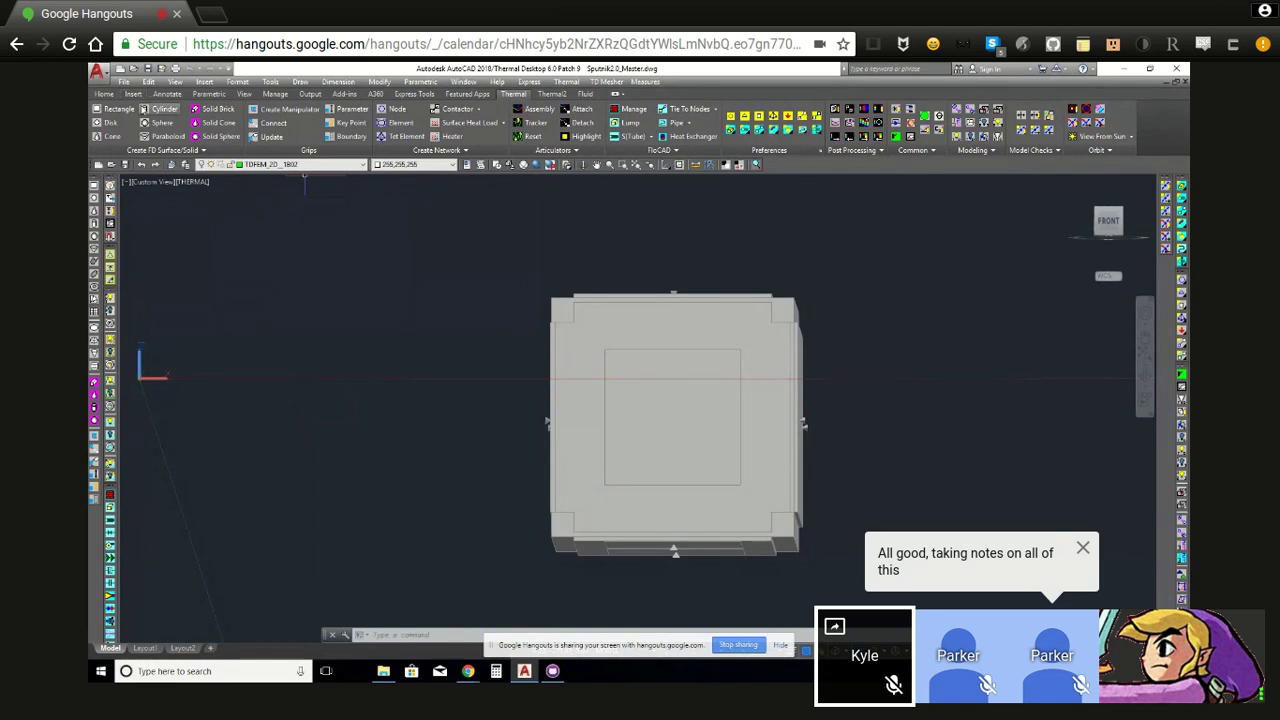
pyautogui.click(125, 83)
# - Dismiss the File menu, show the Home drafting tools, and browse the Modify commands
pyautogui.click(125, 84)
pyautogui.click(105, 94)
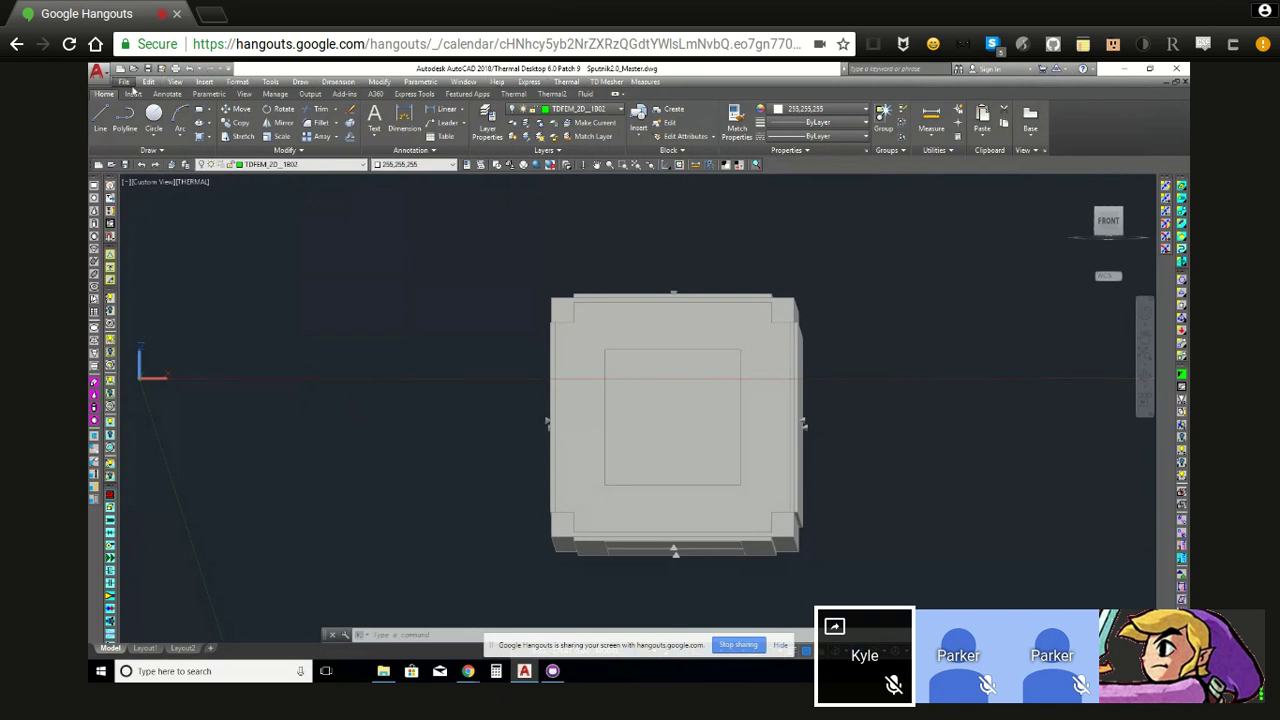
pyautogui.click(388, 82)
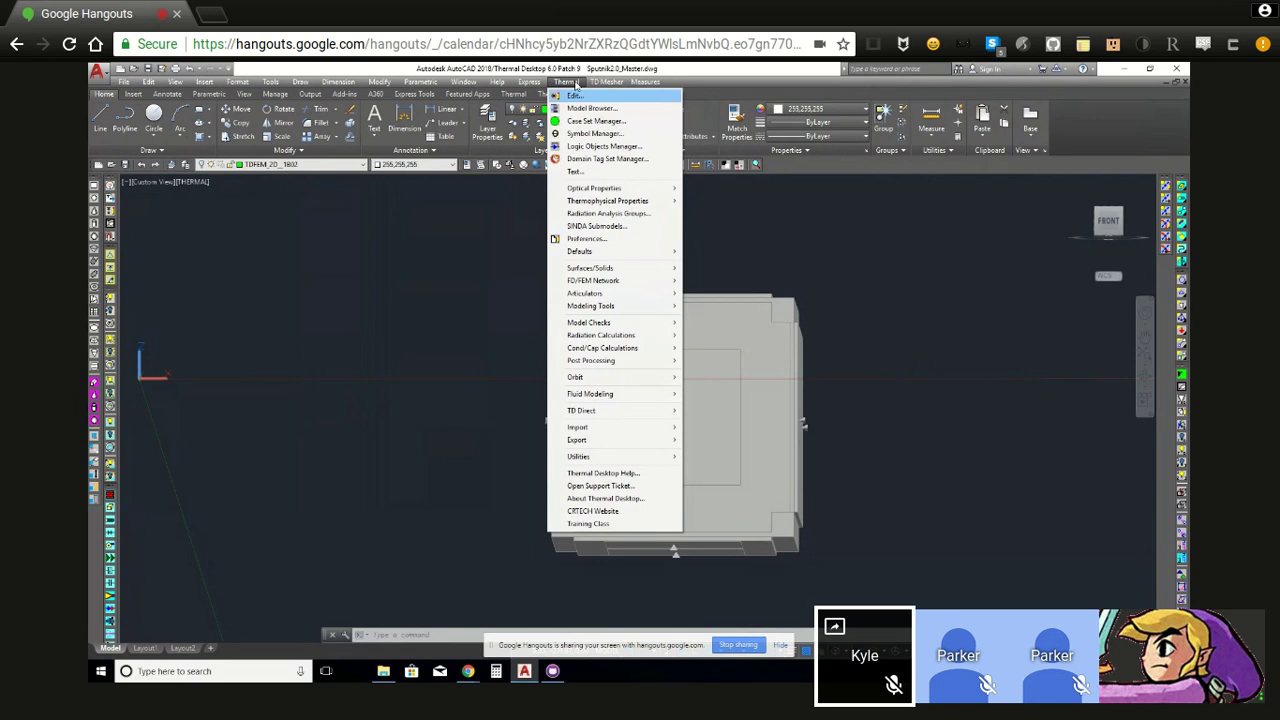
pyautogui.moveTo(607, 82)
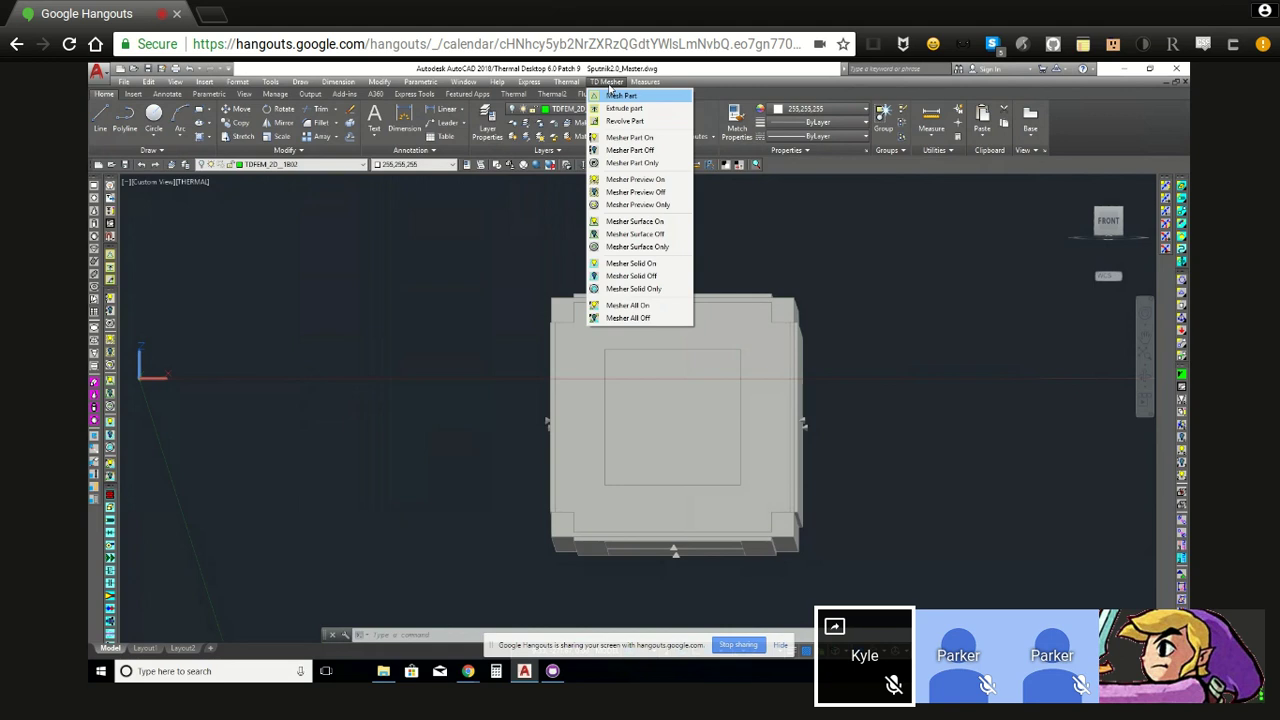
# - Turn on Mesher All On and orbit to an oblique 3D view of the meshed model
pyautogui.click(628, 305)
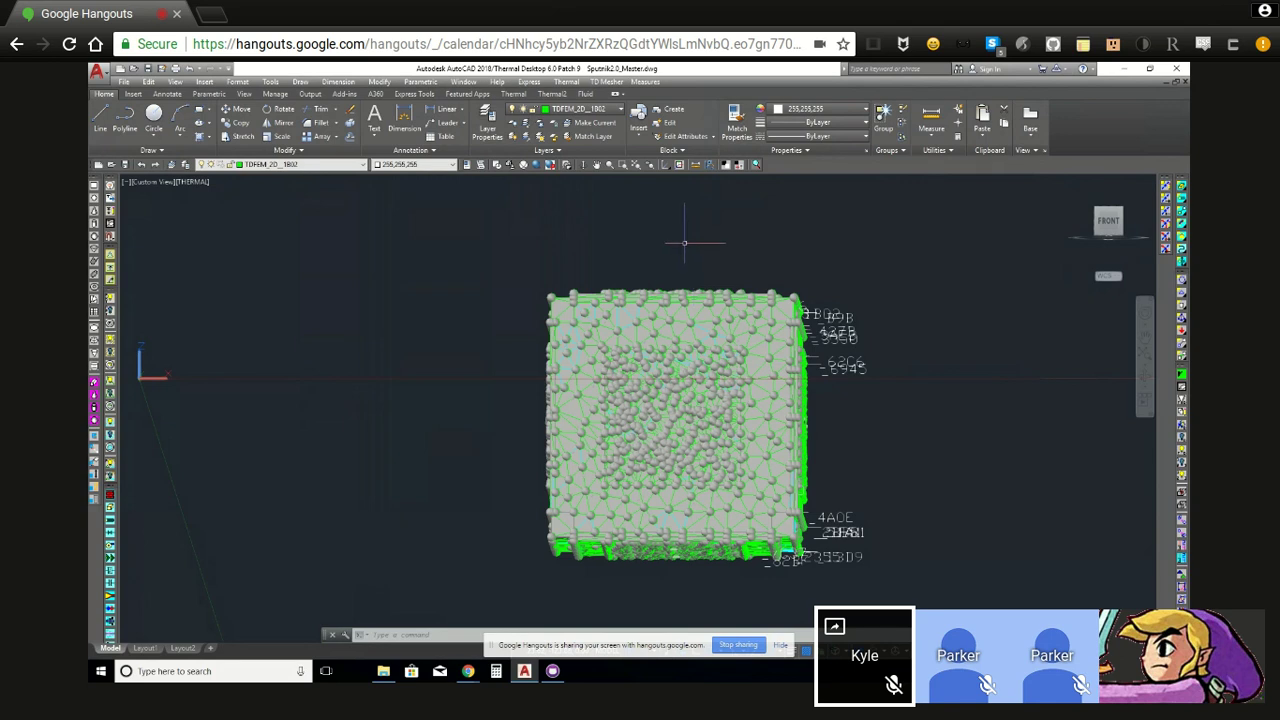
pyautogui.click(1146, 378)
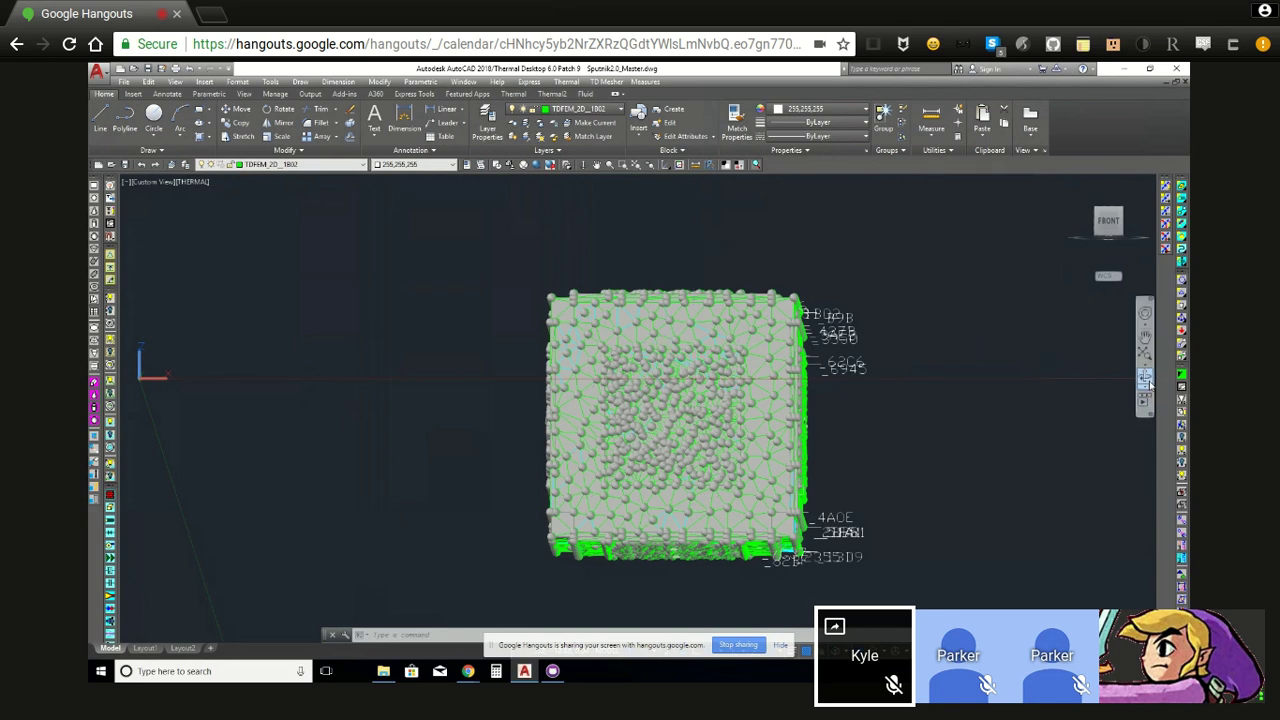
pyautogui.moveTo(1140, 392); pyautogui.dragTo(1017, 400)
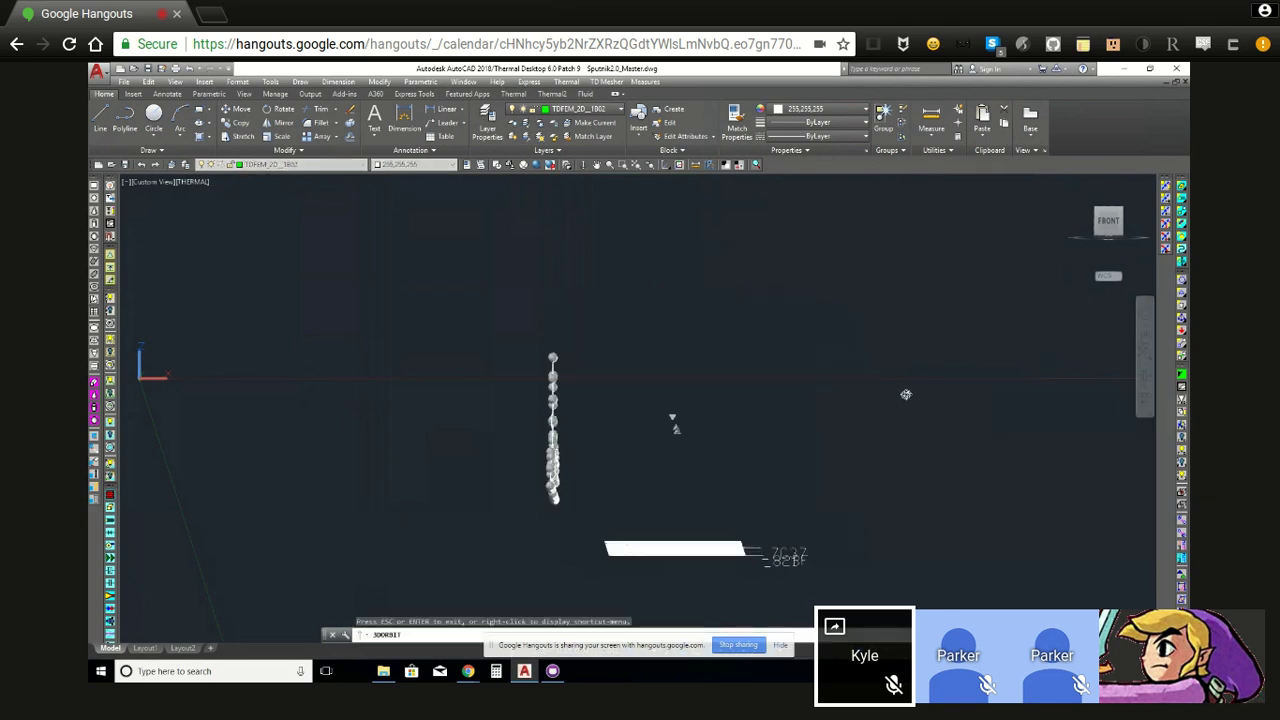
pyautogui.moveTo(903, 400); pyautogui.dragTo(975, 493)
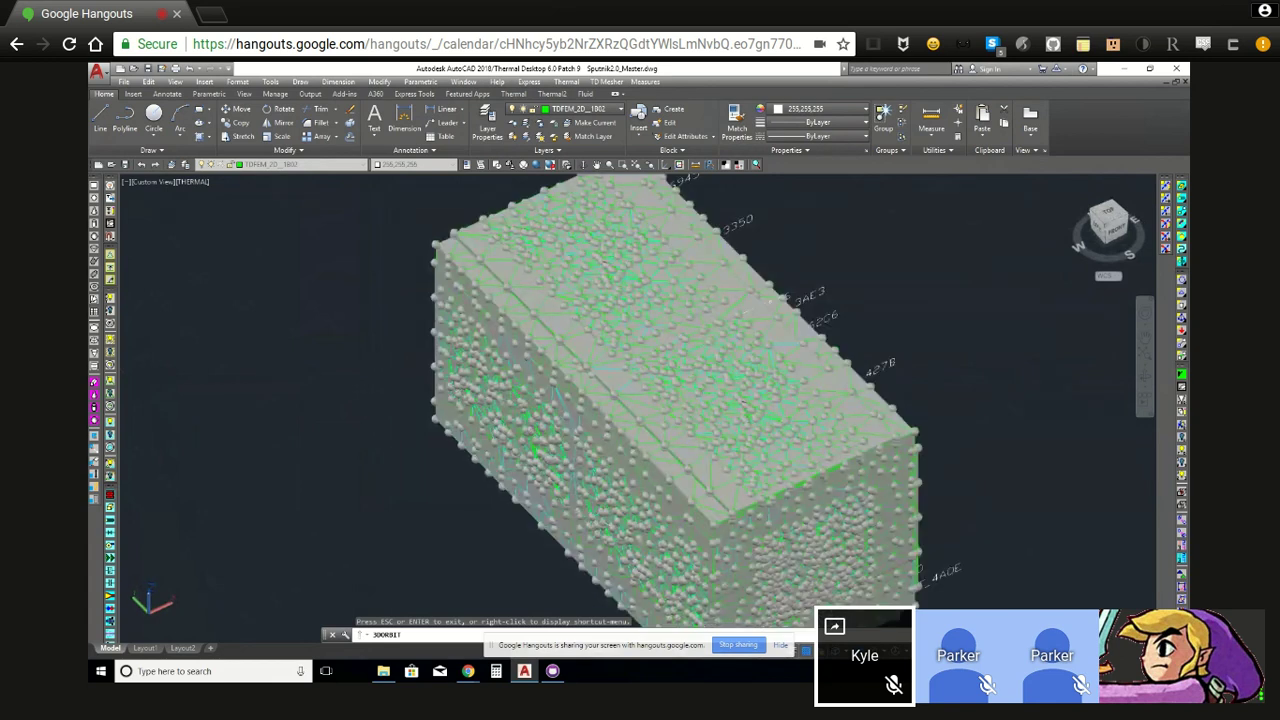
pyautogui.press('Escape')
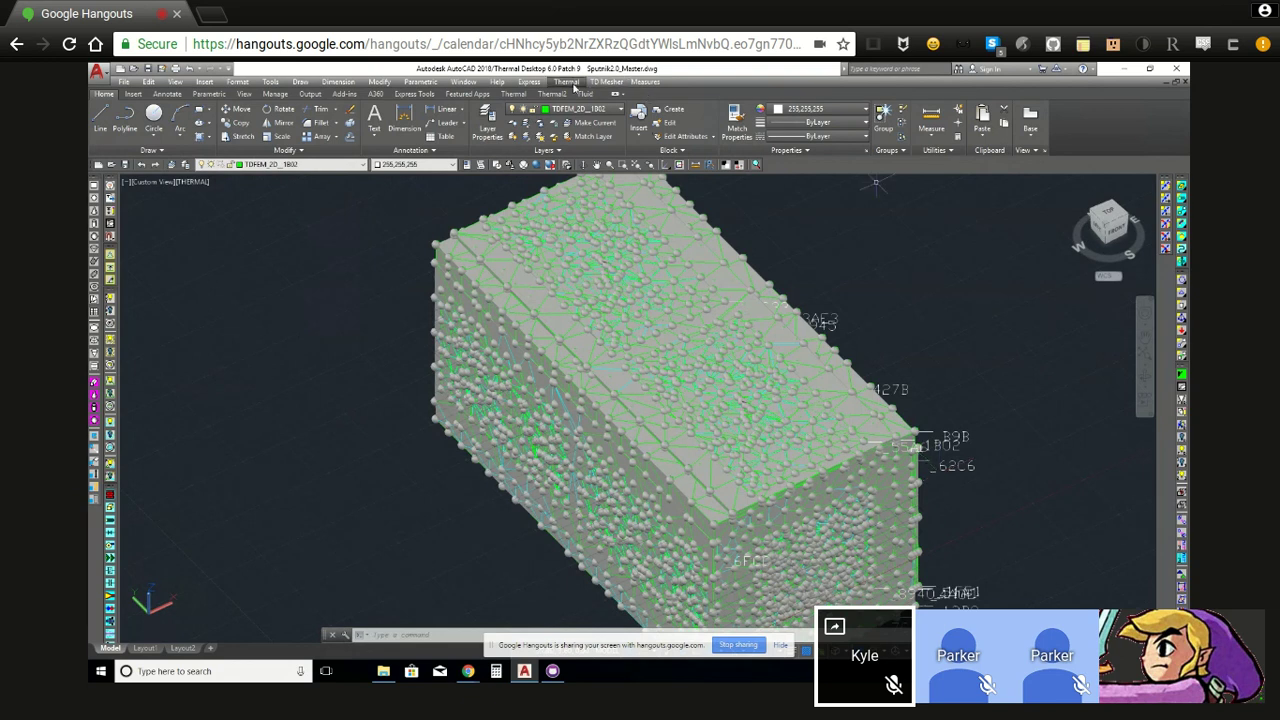
# - Hide the mesh with TD Mesher > Mesher All Off and scroll through the layer list
pyautogui.click(601, 86)
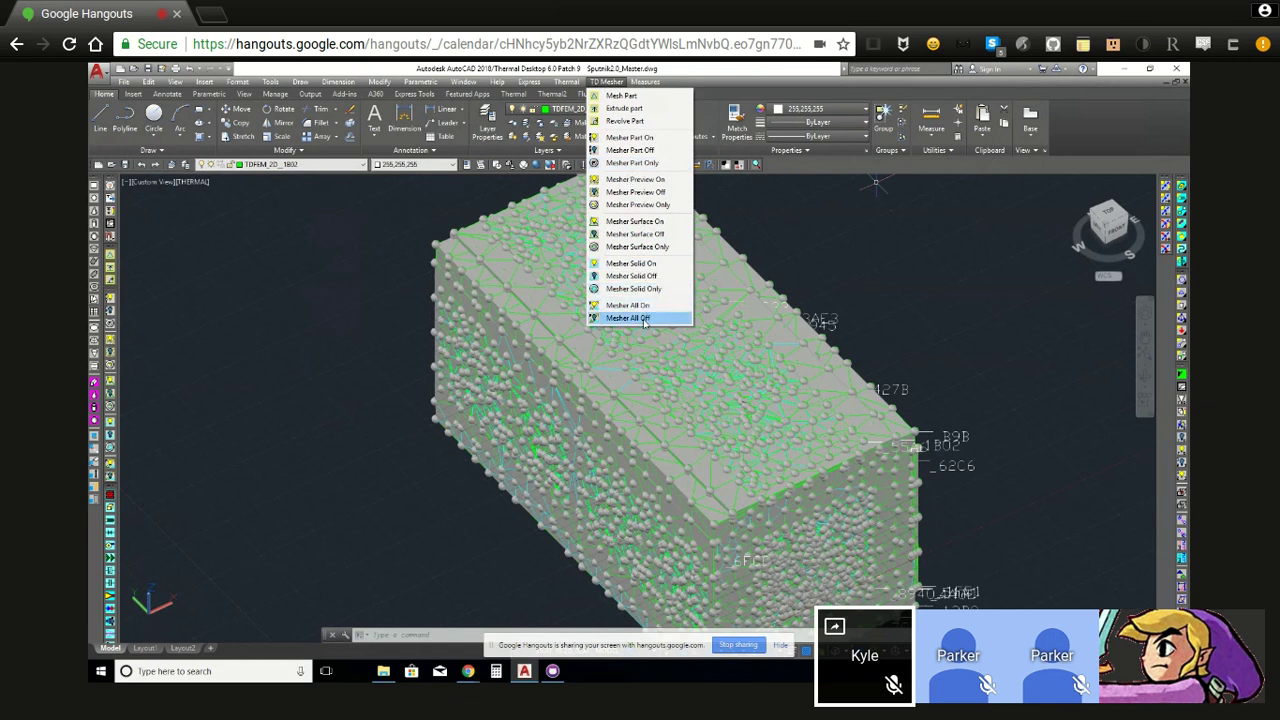
pyautogui.click(630, 318)
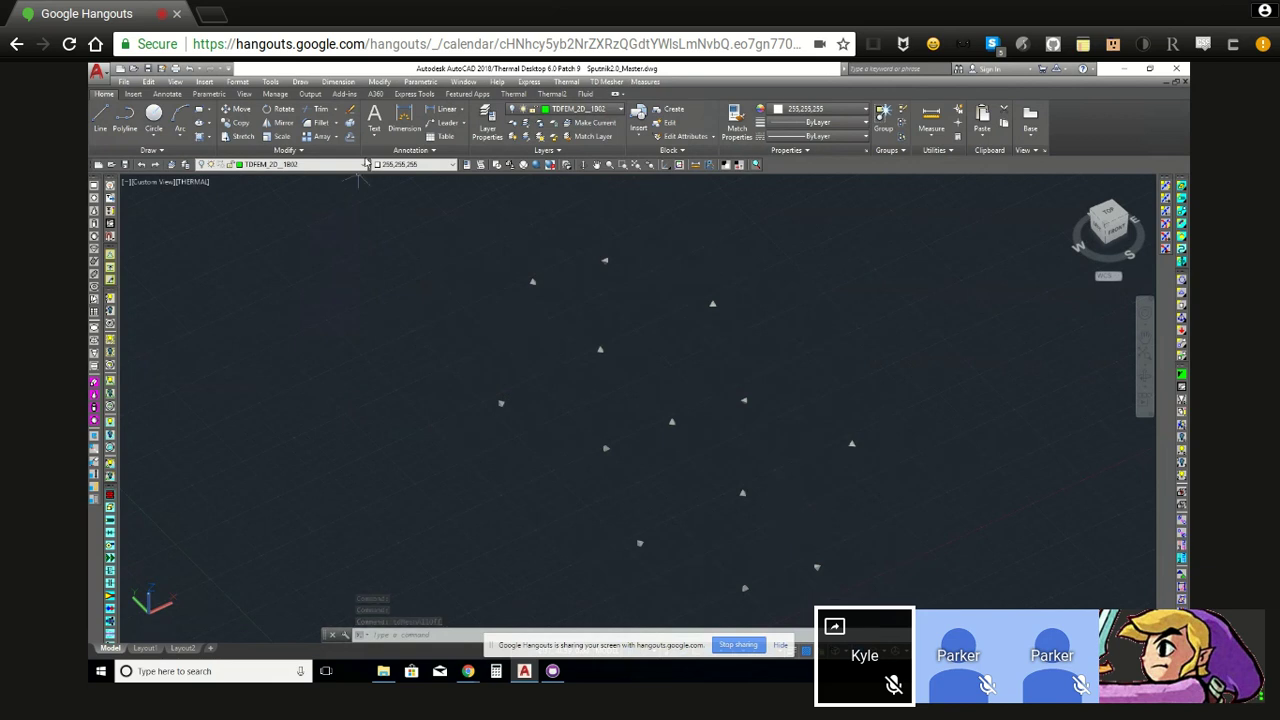
pyautogui.click(363, 164)
pyautogui.moveTo(366, 190); pyautogui.dragTo(368, 346)
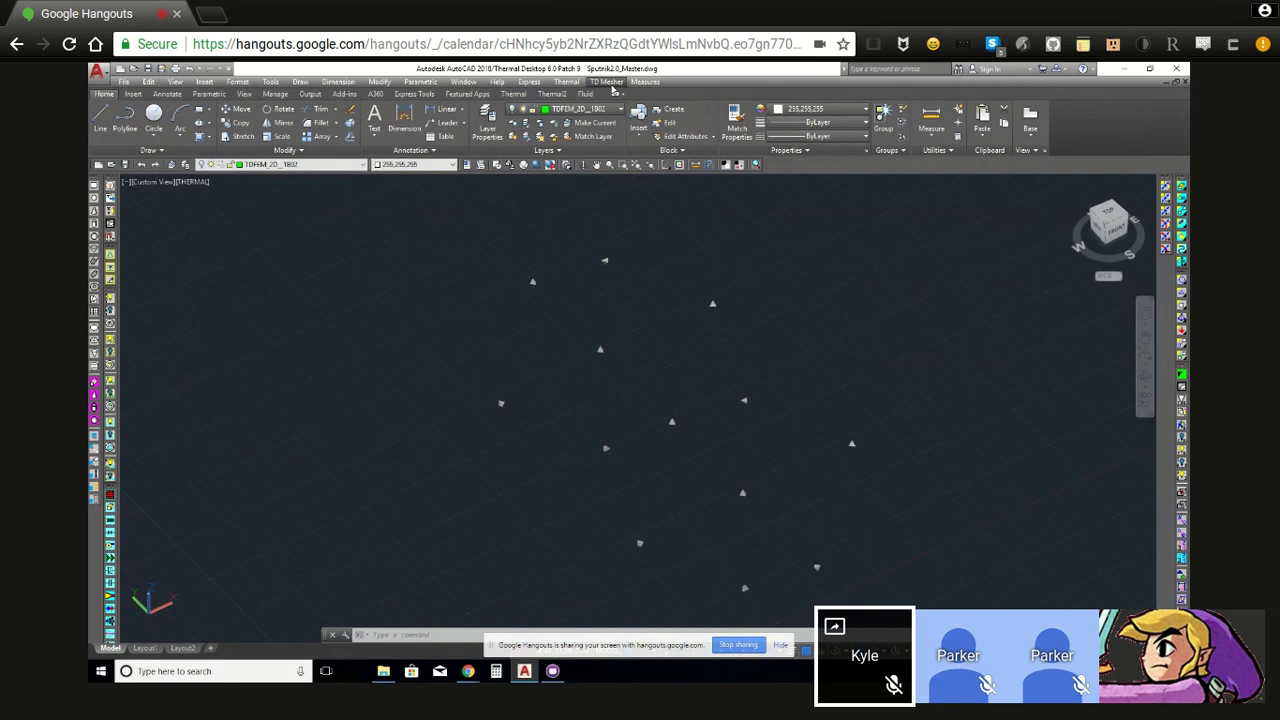
# - Turn the mesh display back on for solids, then bring up the Thermal command list
pyautogui.click(616, 83)
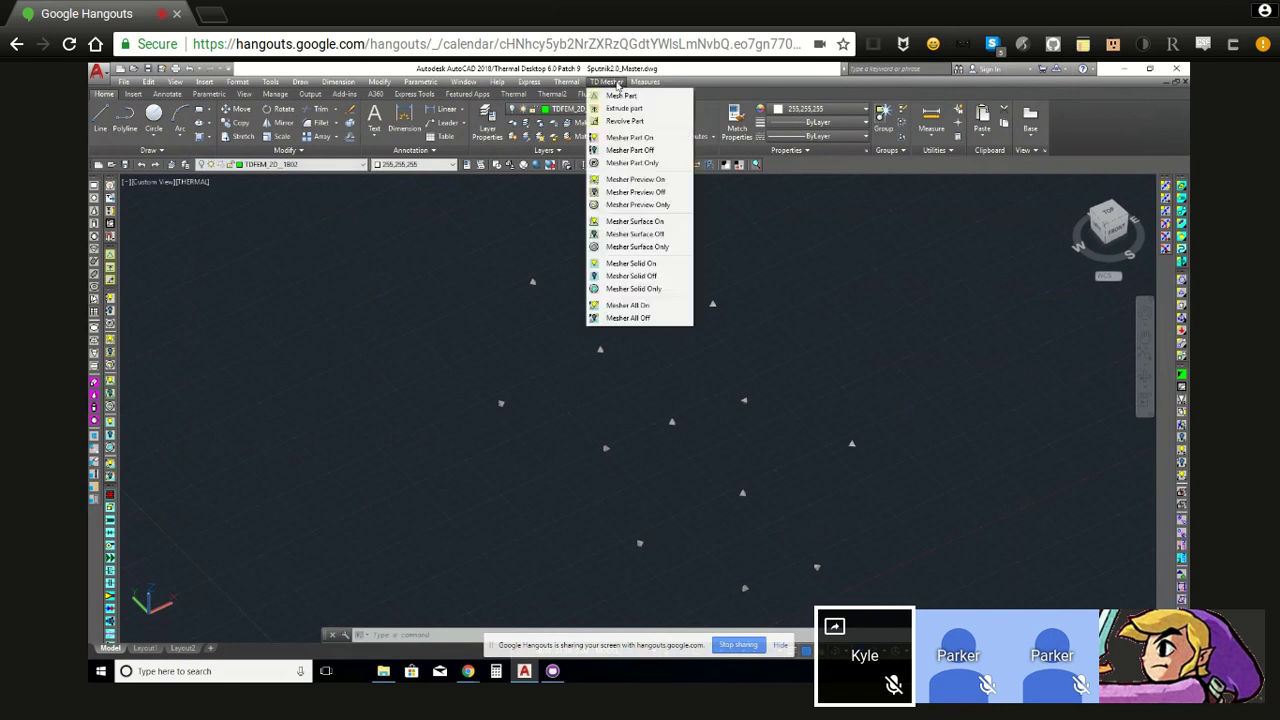
pyautogui.click(634, 264)
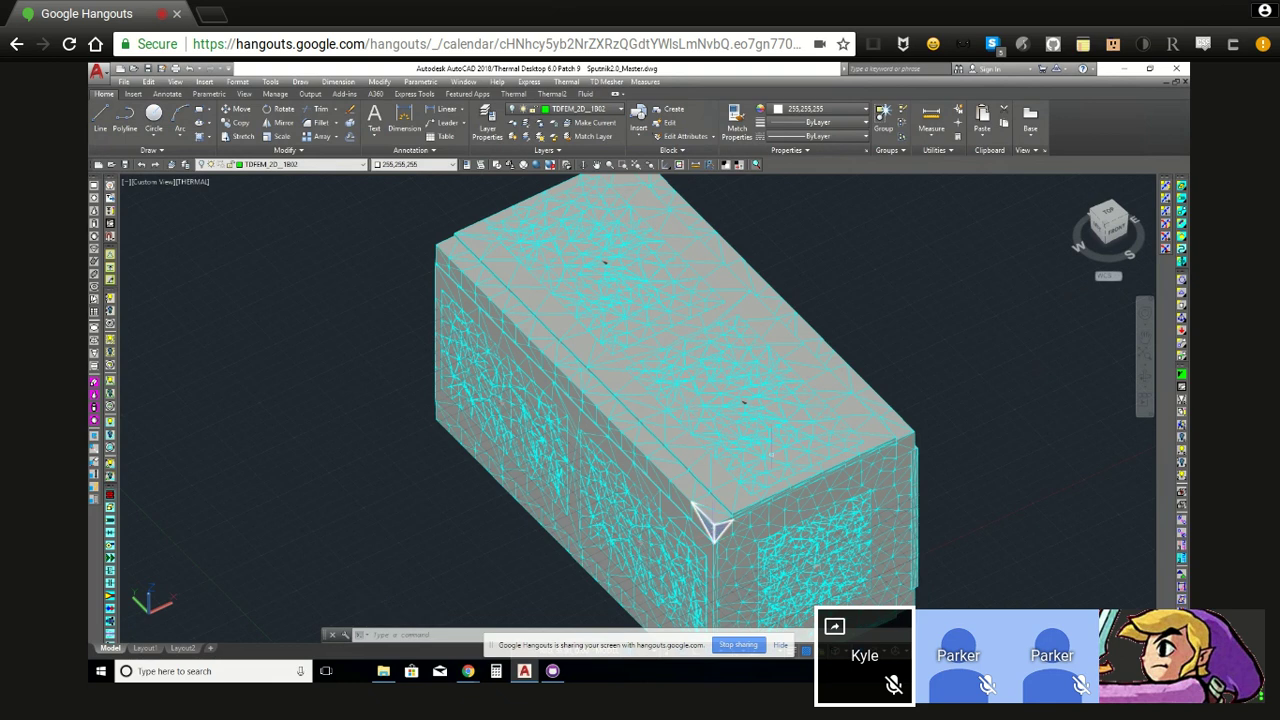
pyautogui.click(595, 84)
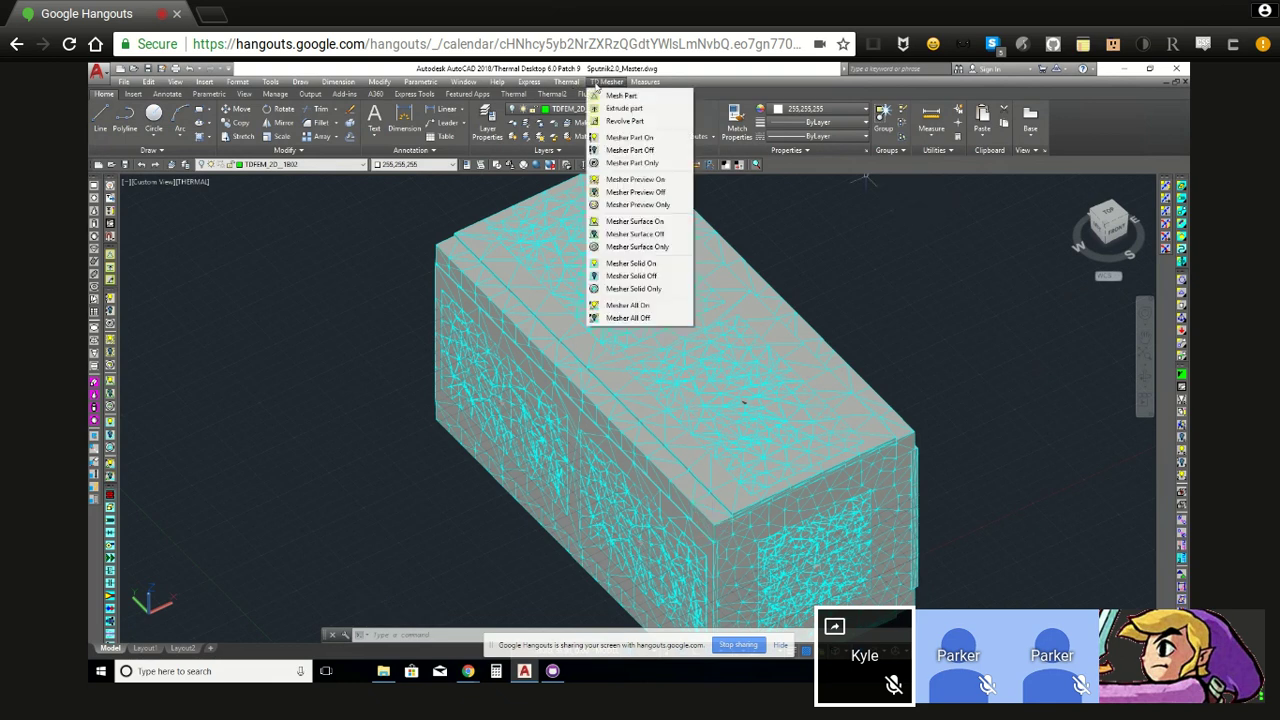
pyautogui.moveTo(610, 81)
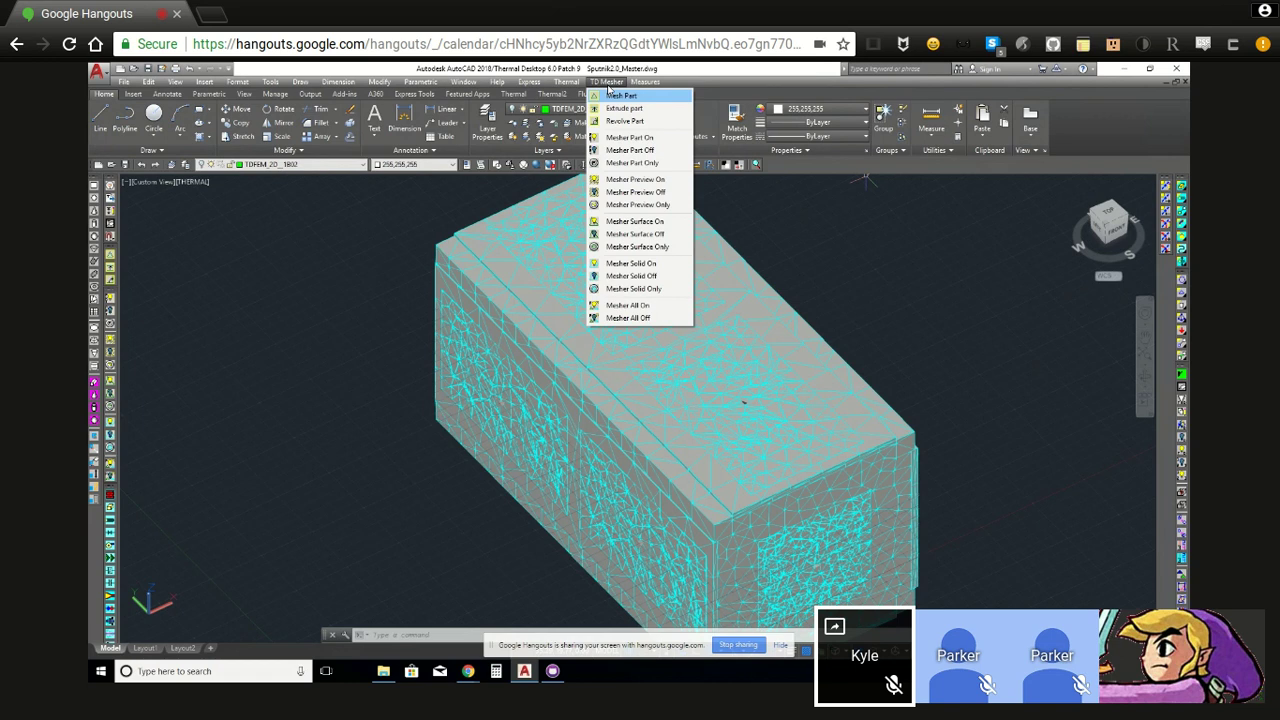
pyautogui.moveTo(566, 82)
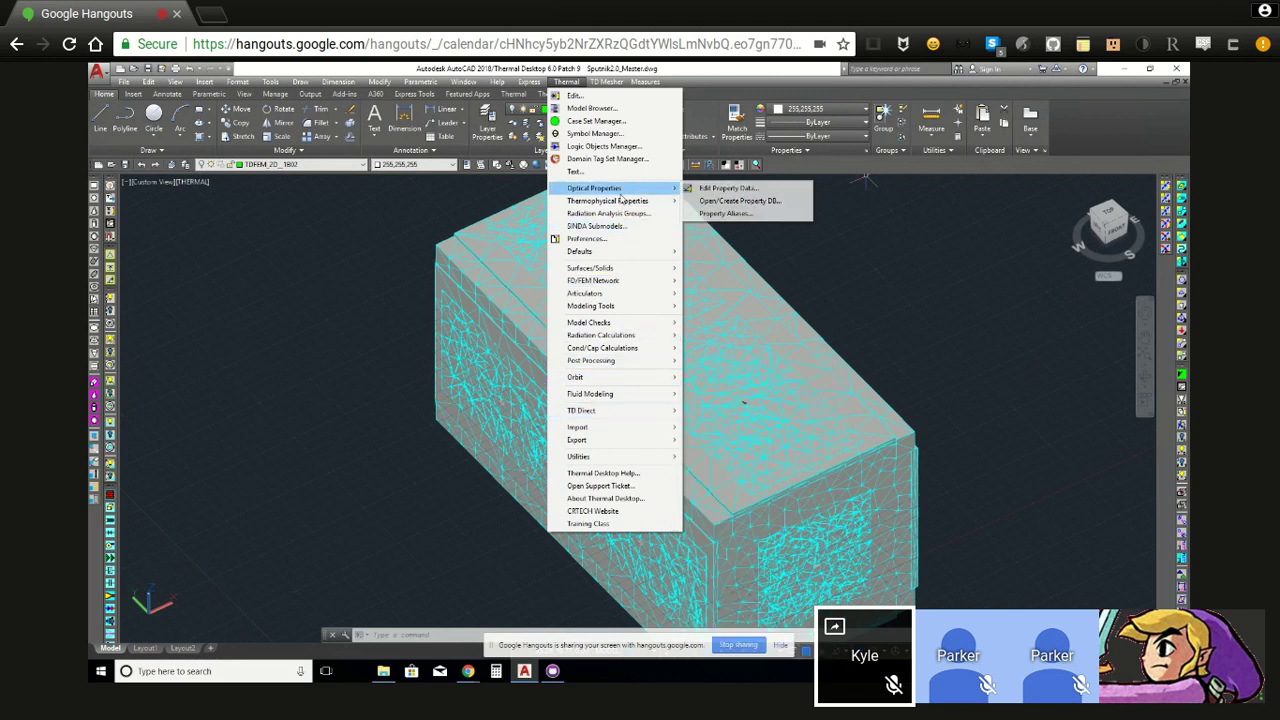
pyautogui.moveTo(596, 188)
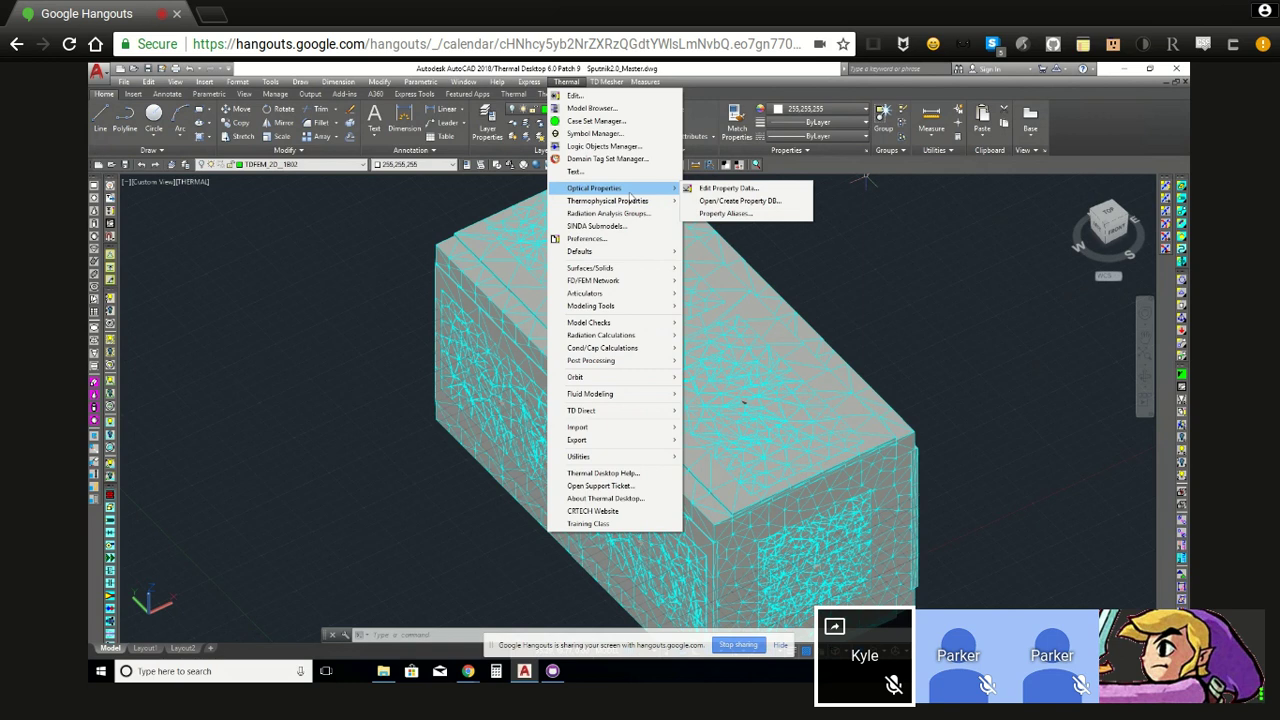
# - Switch the ribbon to the Thermal tab and list Thermal Desktop's Orbit commands
pyautogui.click(790, 78)
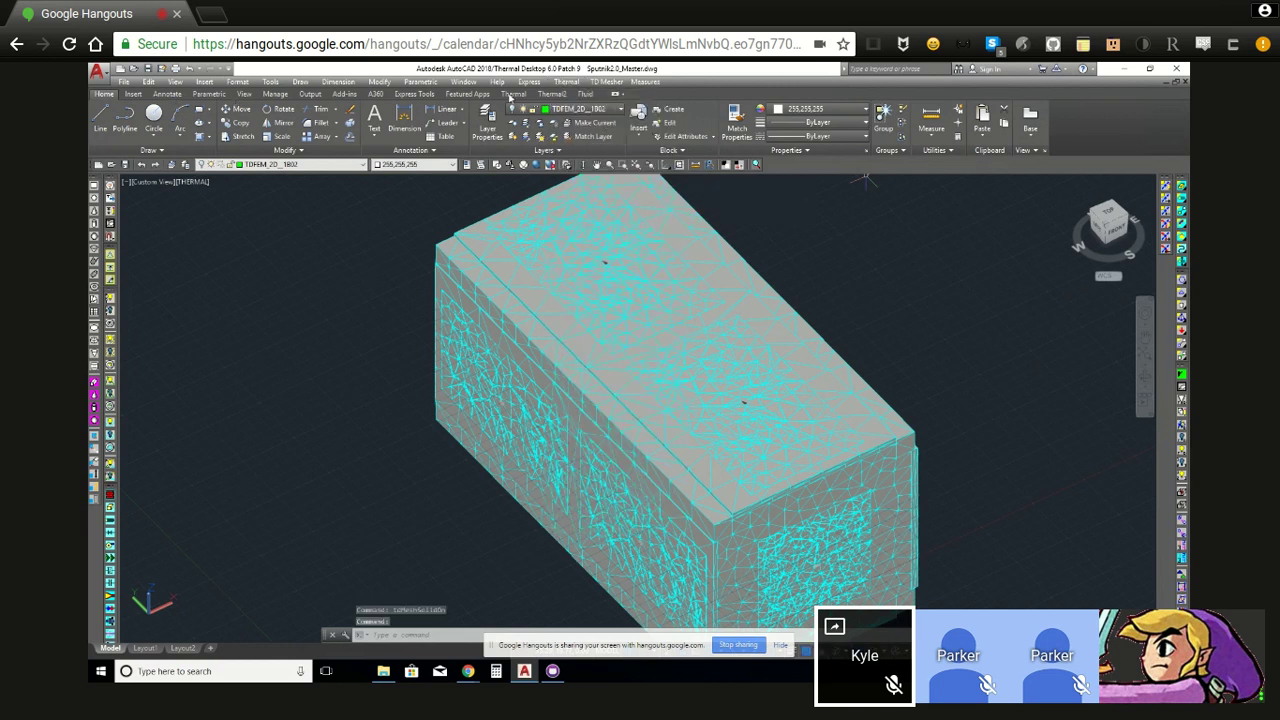
pyautogui.click(512, 94)
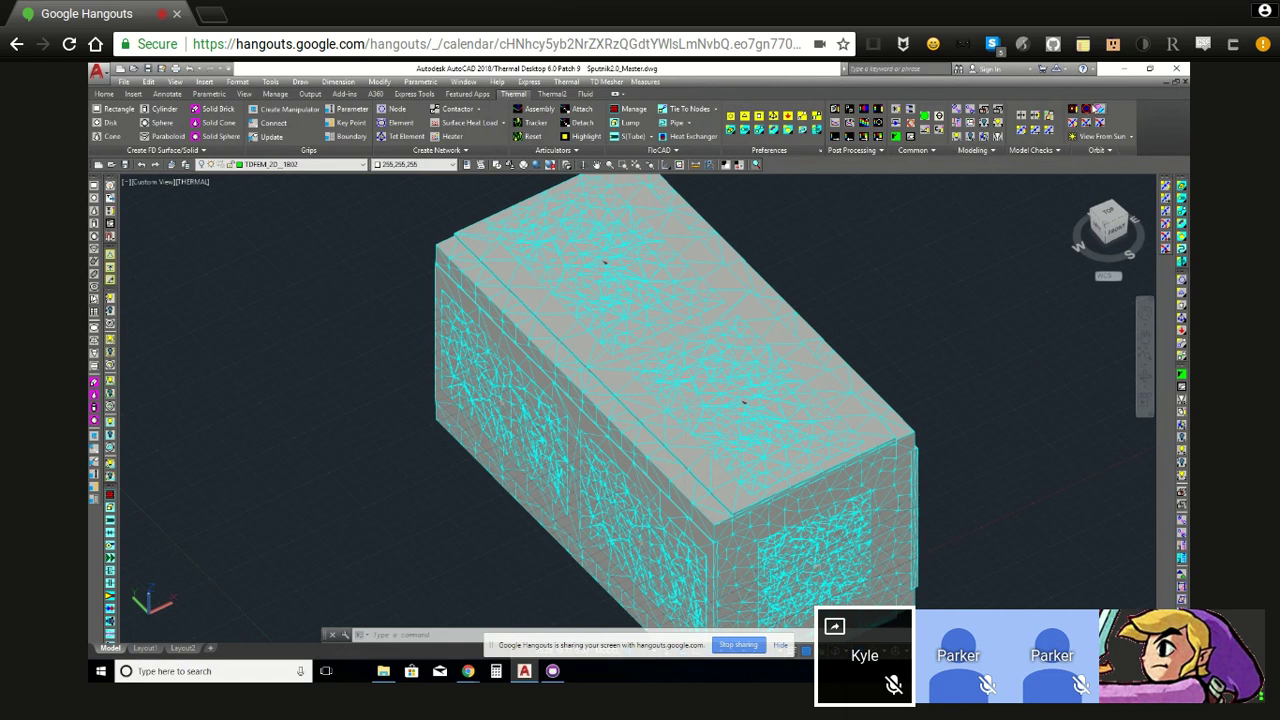
pyautogui.click(571, 84)
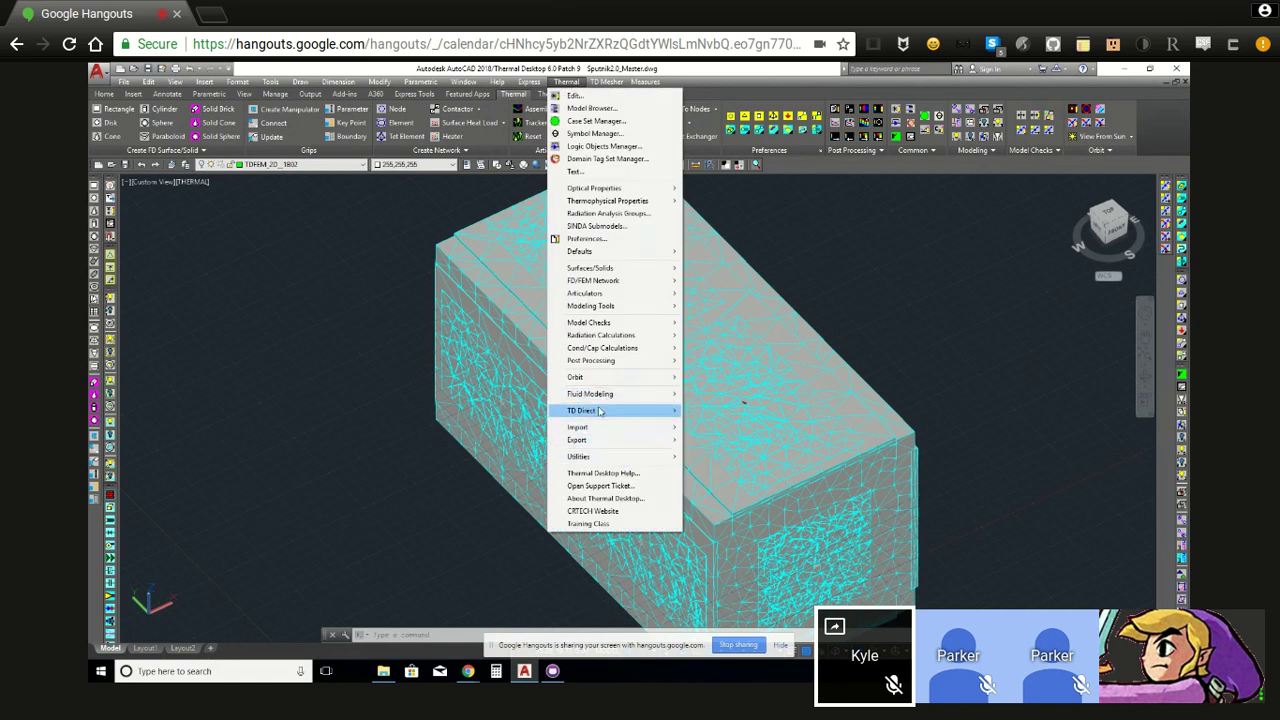
pyautogui.moveTo(575, 377)
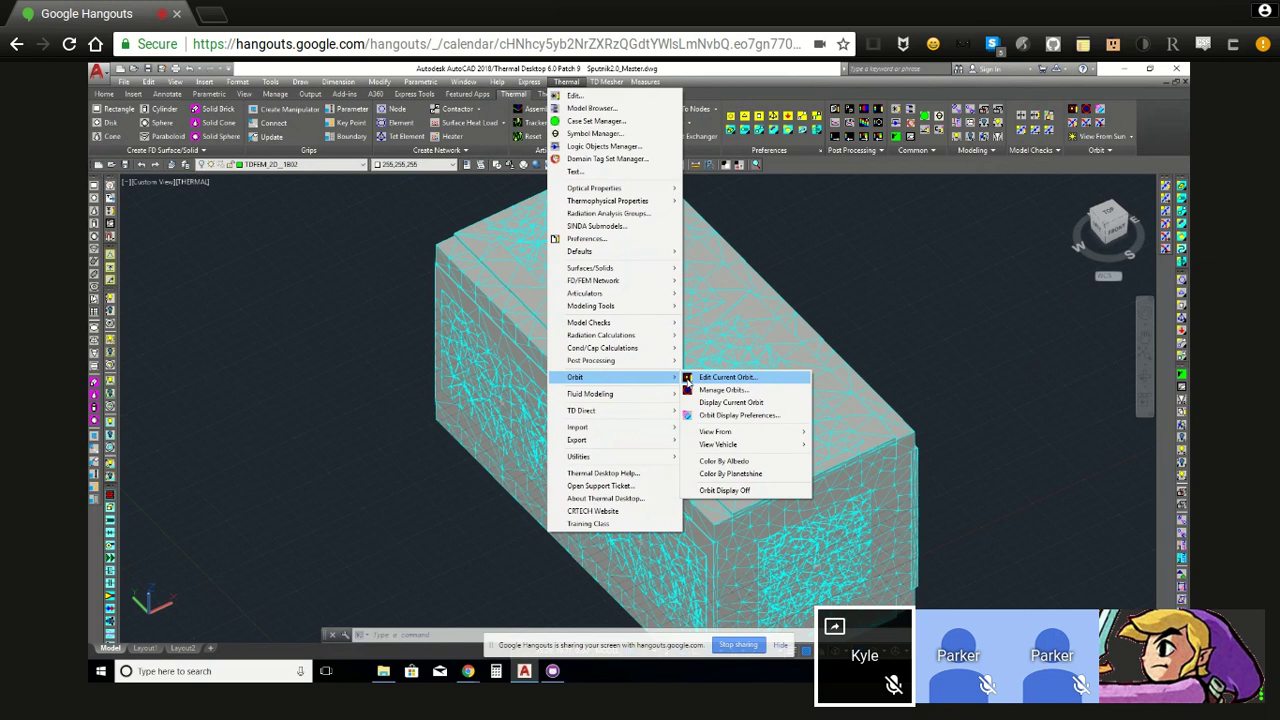
pyautogui.click(714, 385)
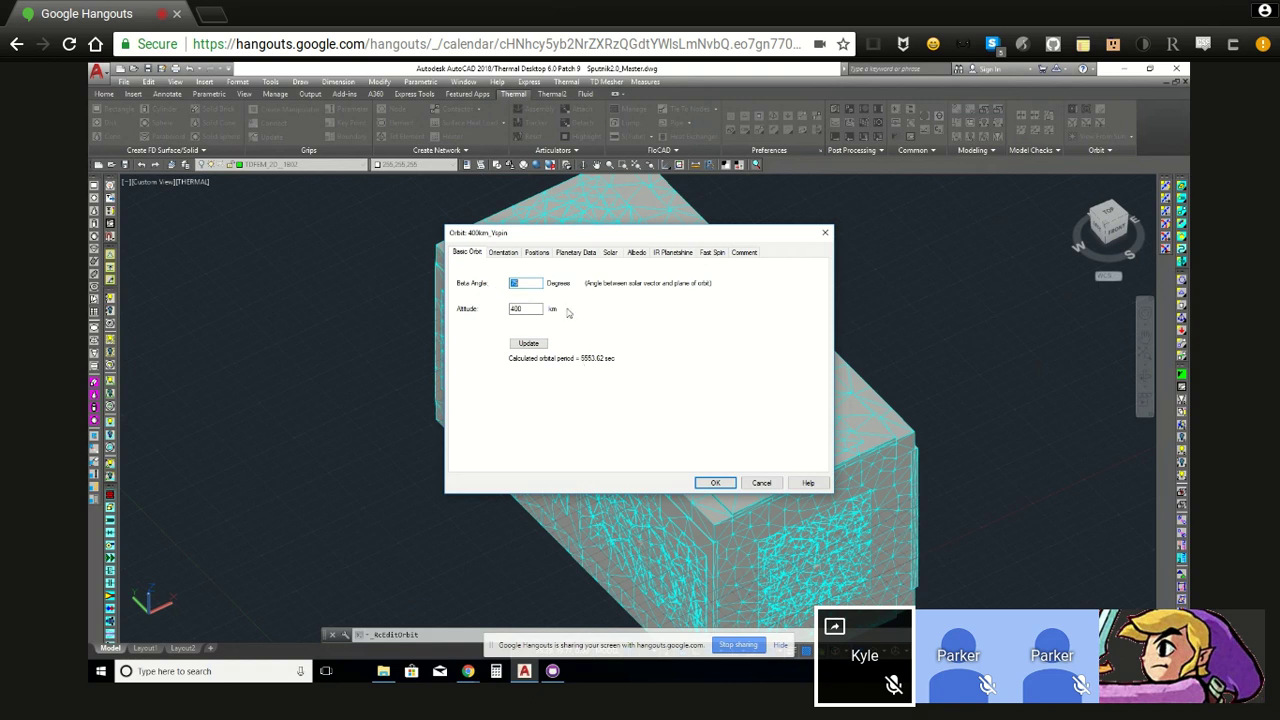
pyautogui.click(507, 255)
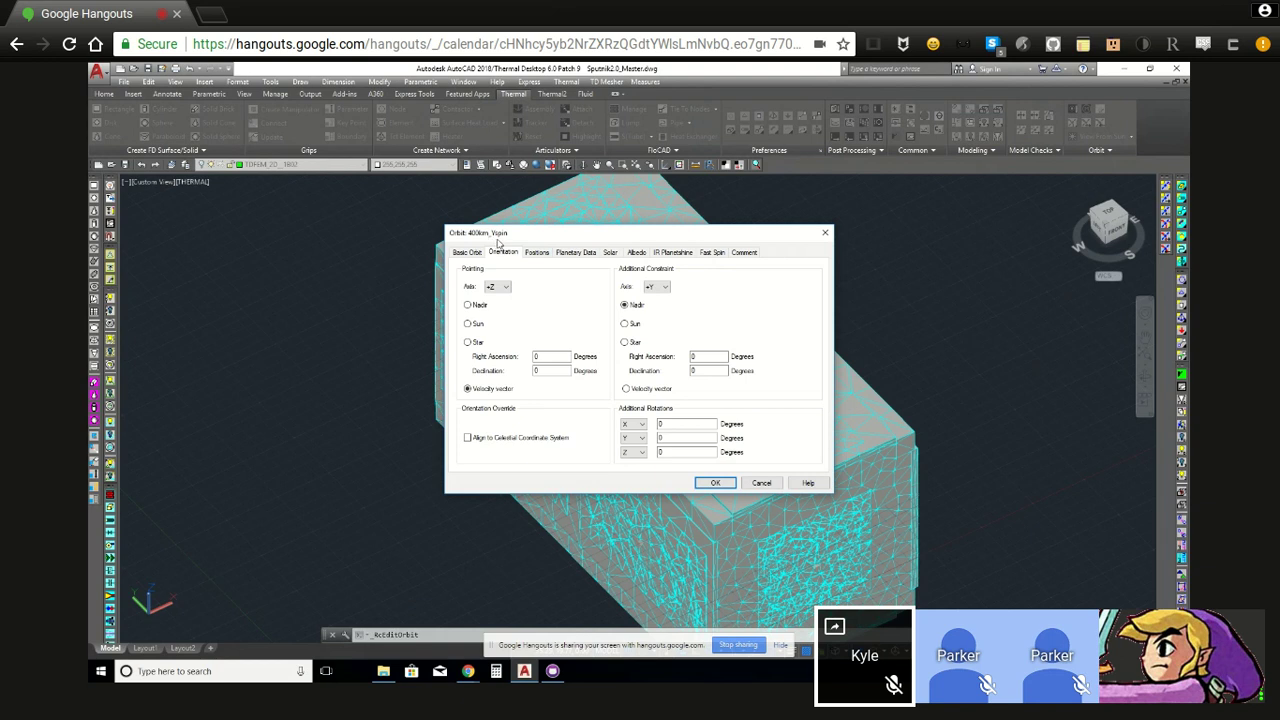
pyautogui.click(768, 484)
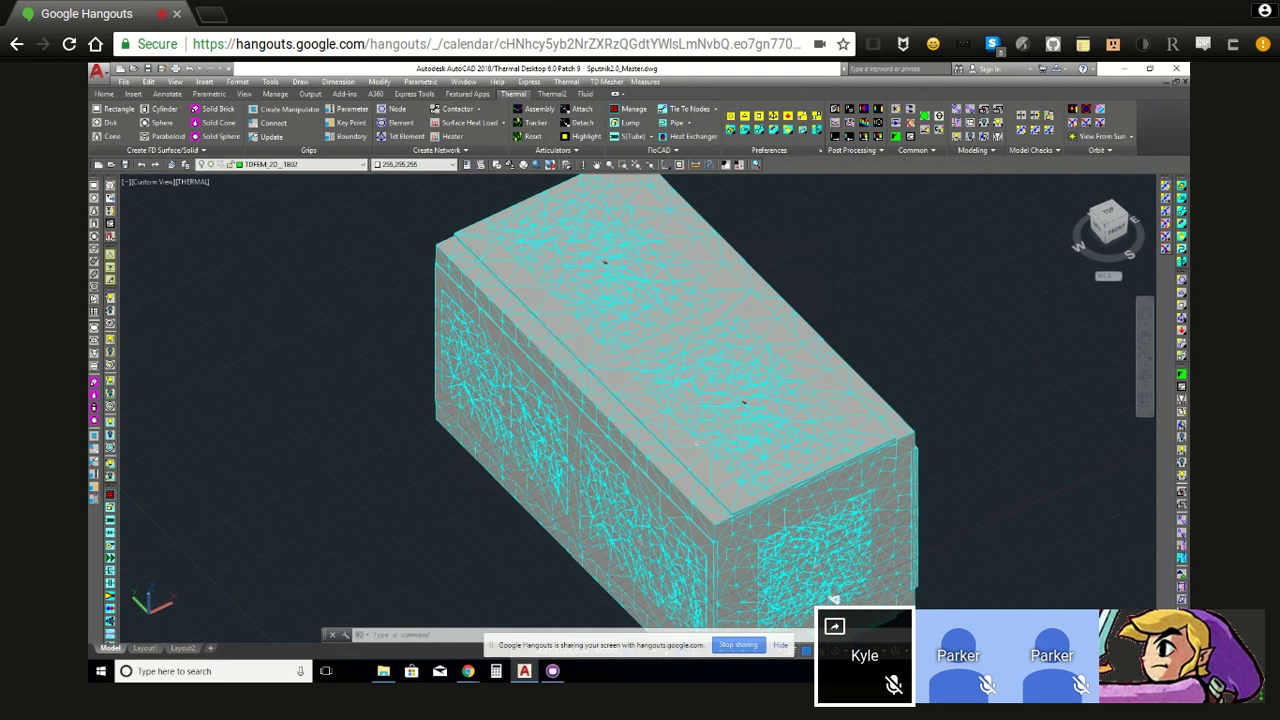
# - Open the current 400km_Yspin orbit's Orientation settings and move the dialog clear of the model
pyautogui.click(568, 82)
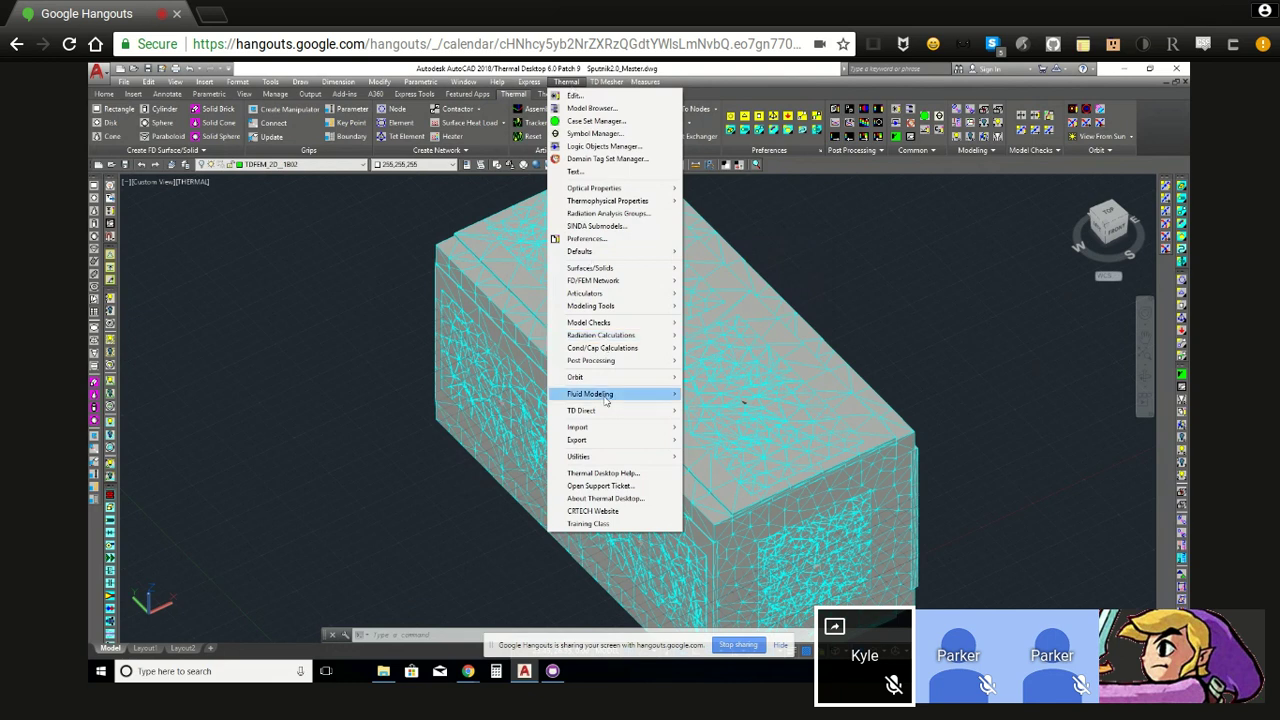
pyautogui.moveTo(576, 377)
pyautogui.click(727, 377)
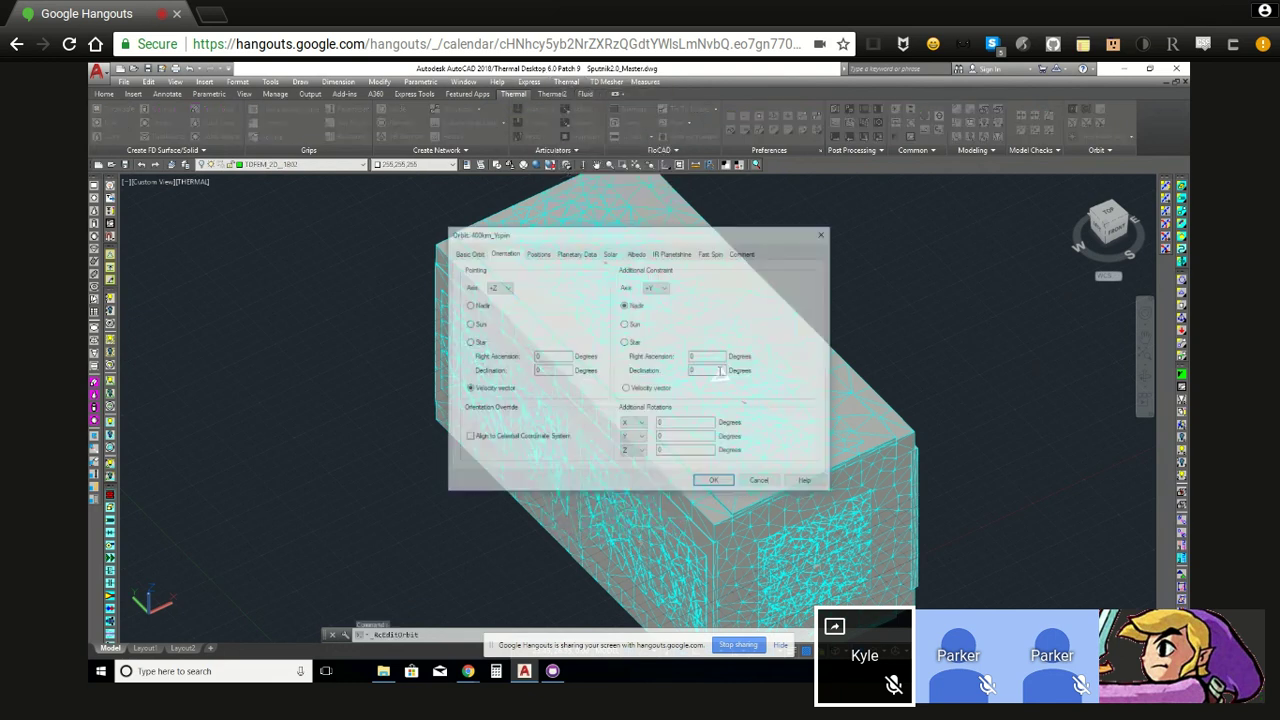
pyautogui.click(503, 252)
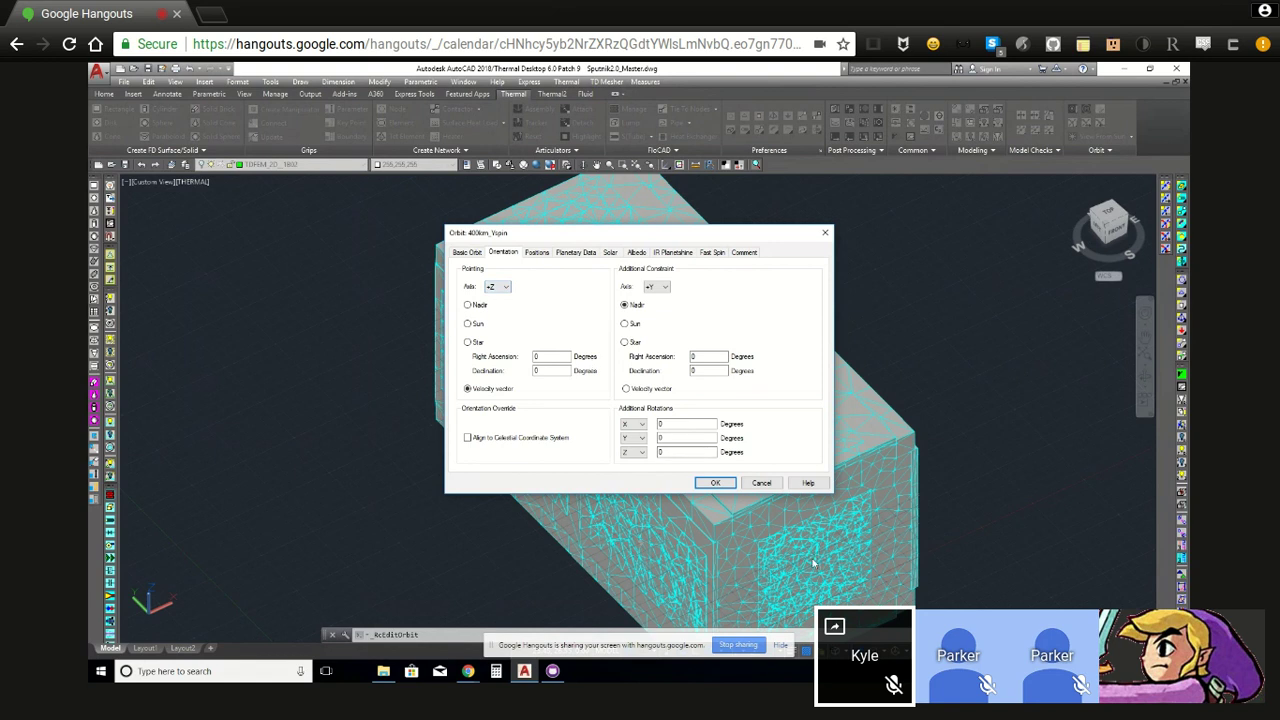
pyautogui.moveTo(650, 233)
pyautogui.mouseDown()
pyautogui.moveTo(248, 133)
pyautogui.moveTo(457, 144)
pyautogui.mouseUp()
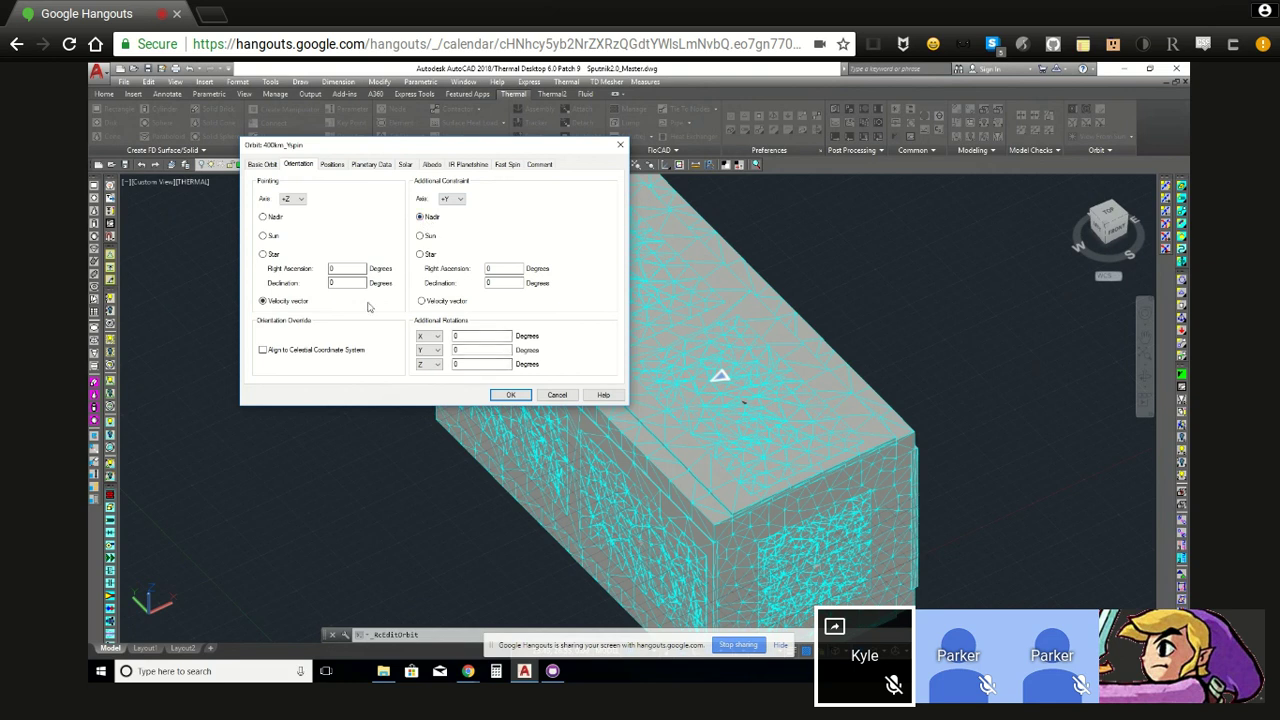
# - Review the orbit's Fast Spin heating and Orientation settings
pyautogui.click(509, 168)
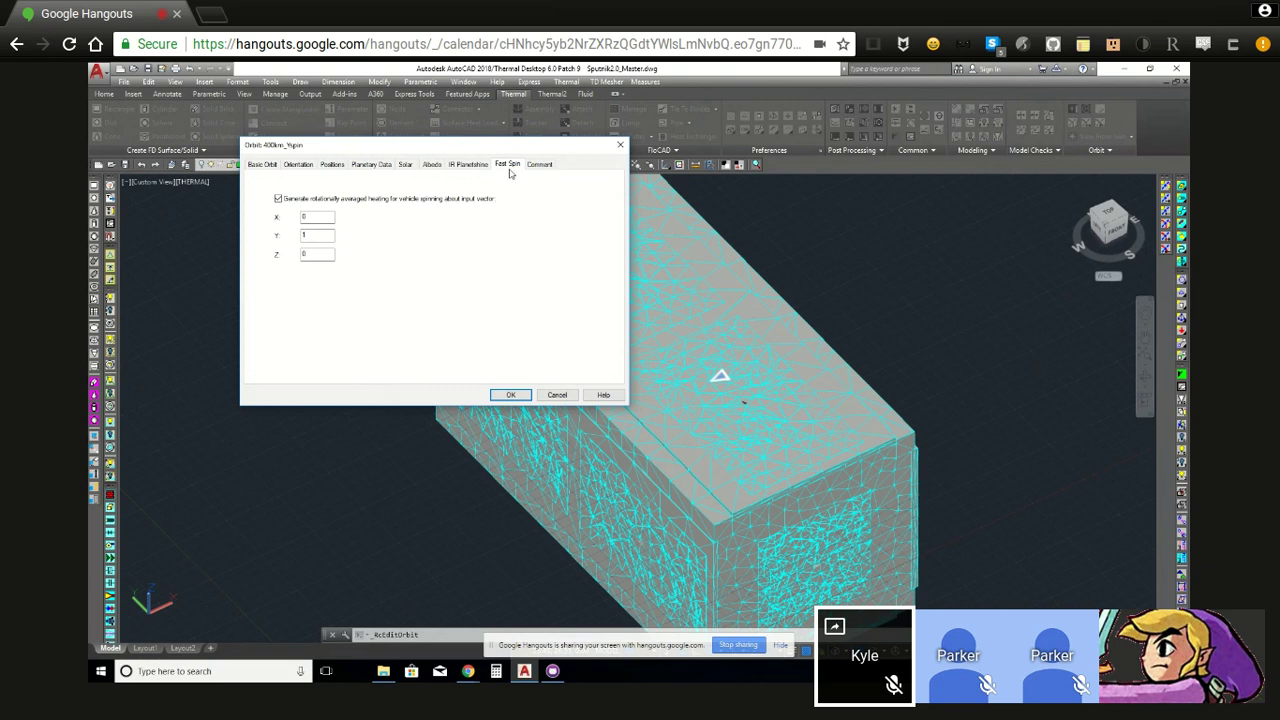
pyautogui.click(290, 167)
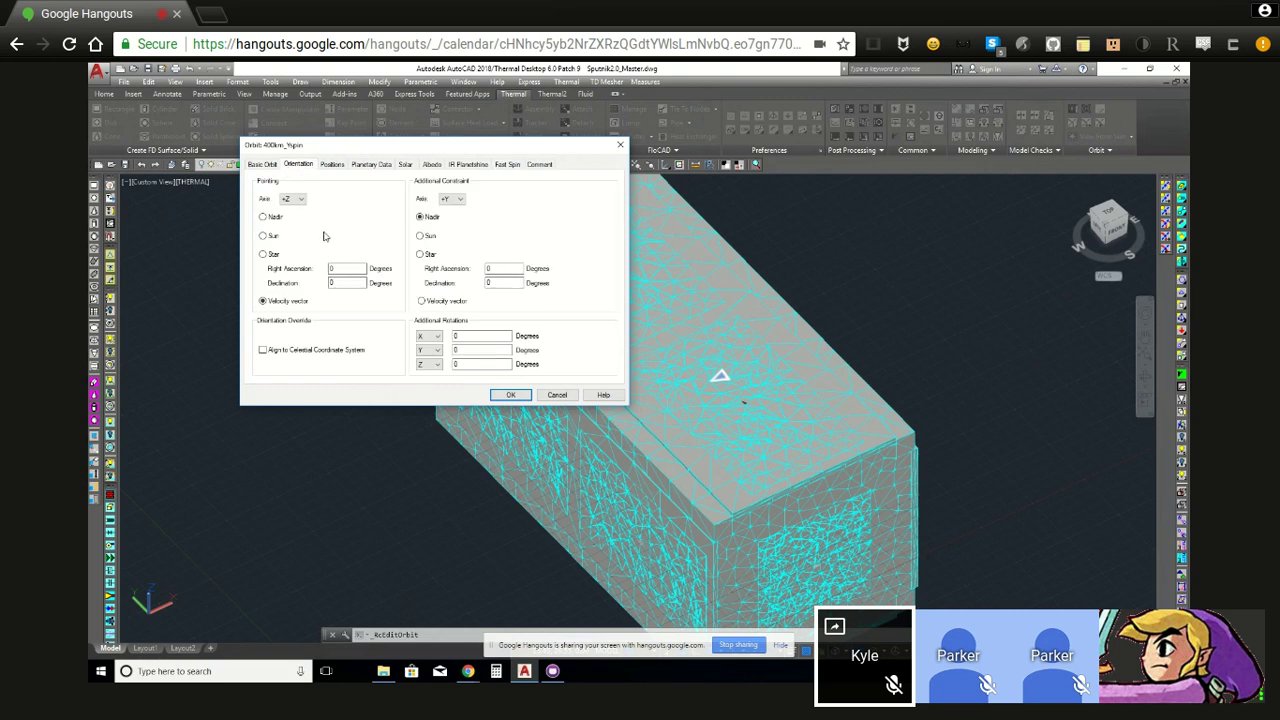
pyautogui.click(508, 166)
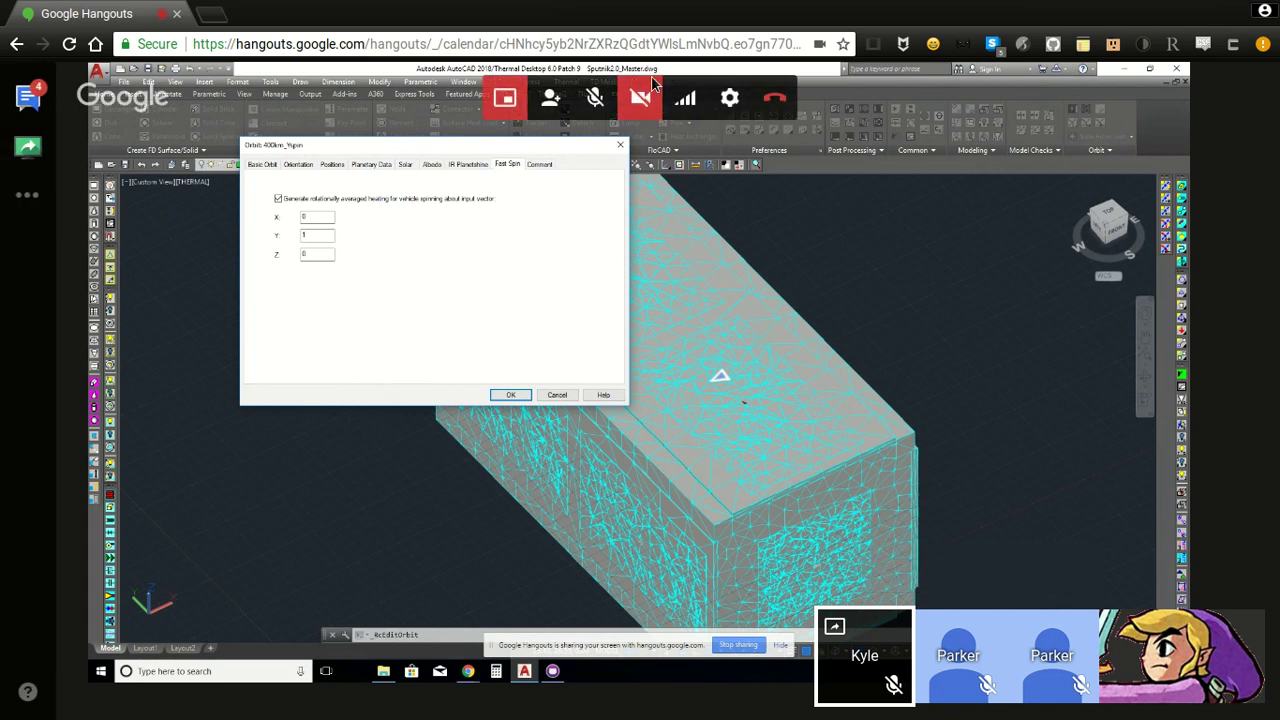
# - Toggle the Hangouts webcam on and off, then unpin the shared screen from the main view
pyautogui.click(643, 97)
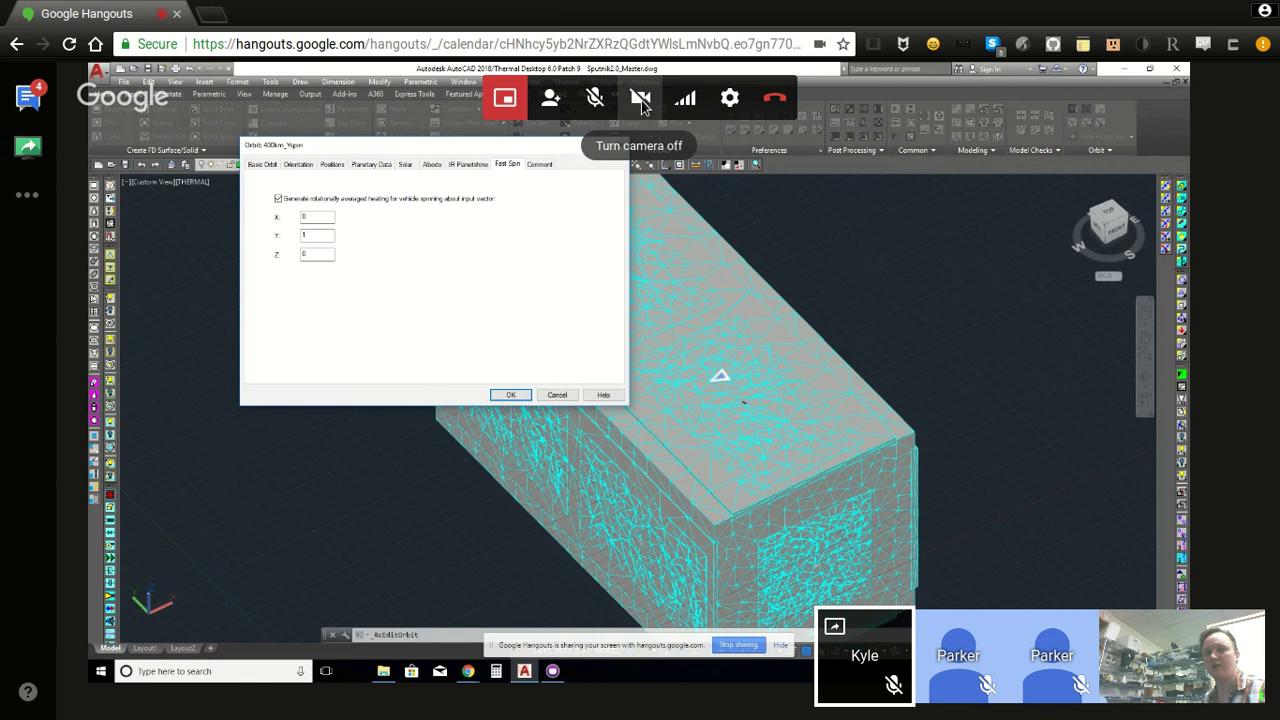
pyautogui.click(641, 100)
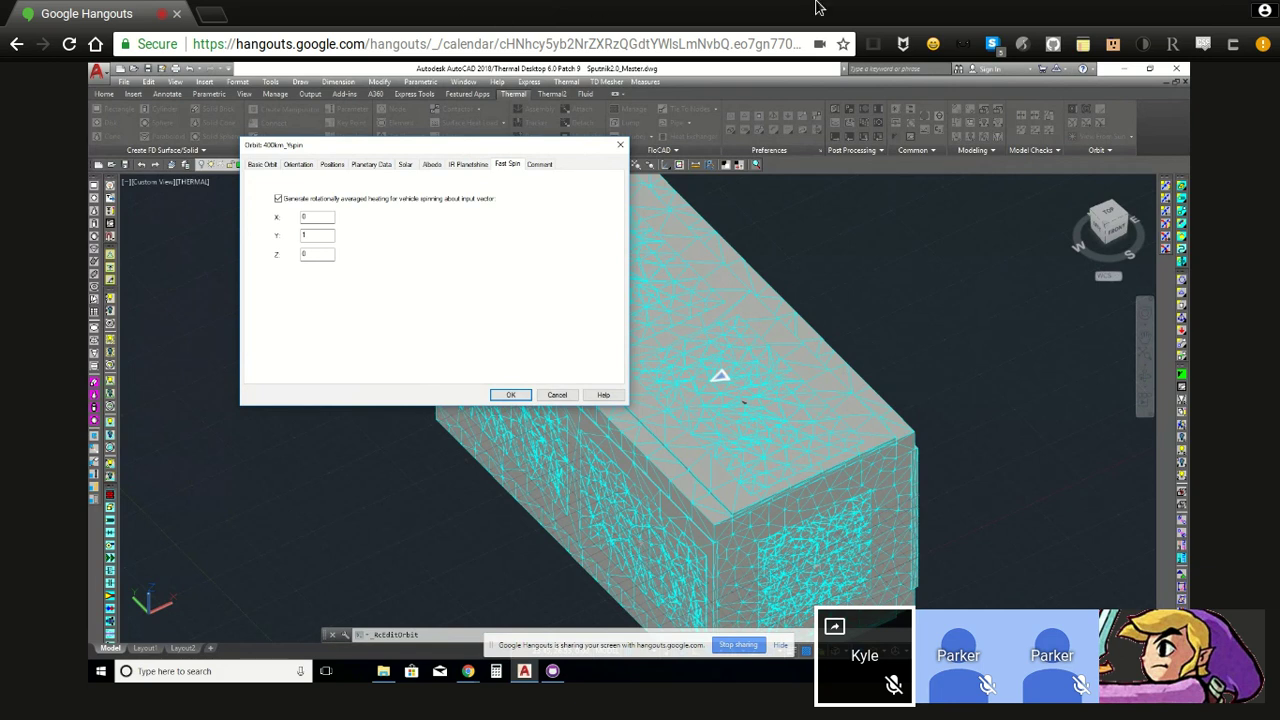
pyautogui.moveTo(640, 300)
pyautogui.click(632, 108)
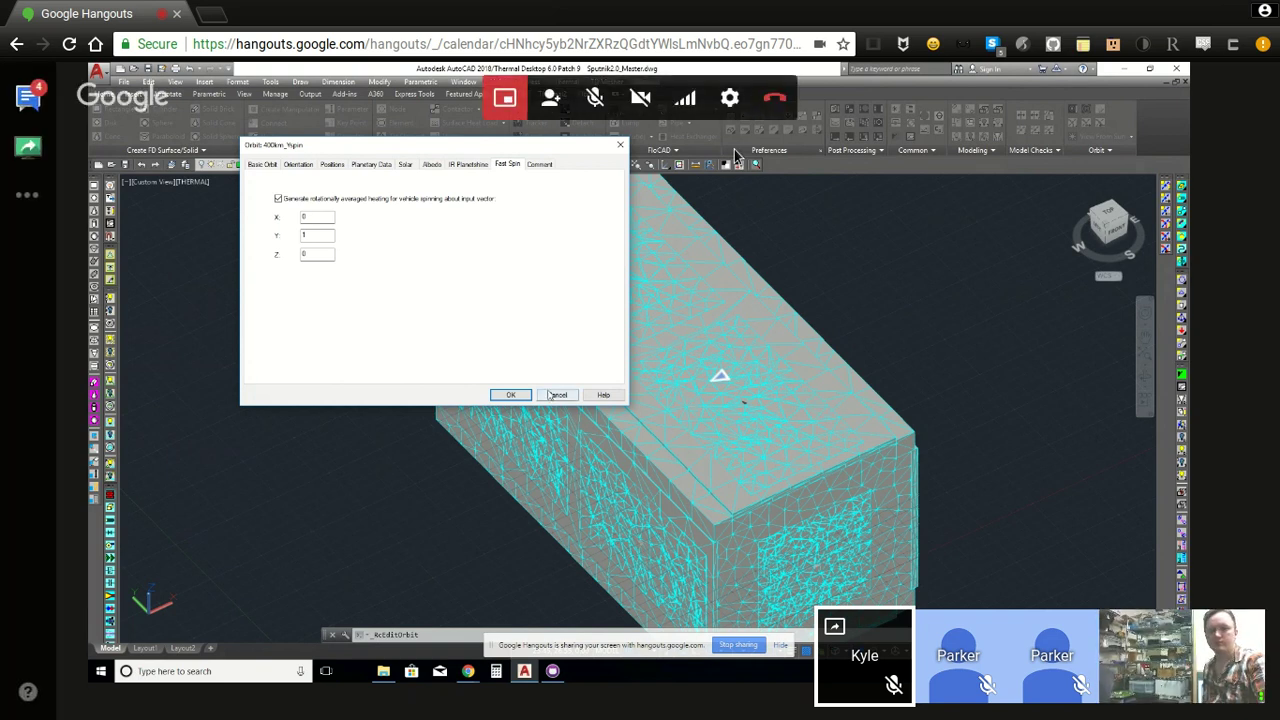
pyautogui.click(641, 98)
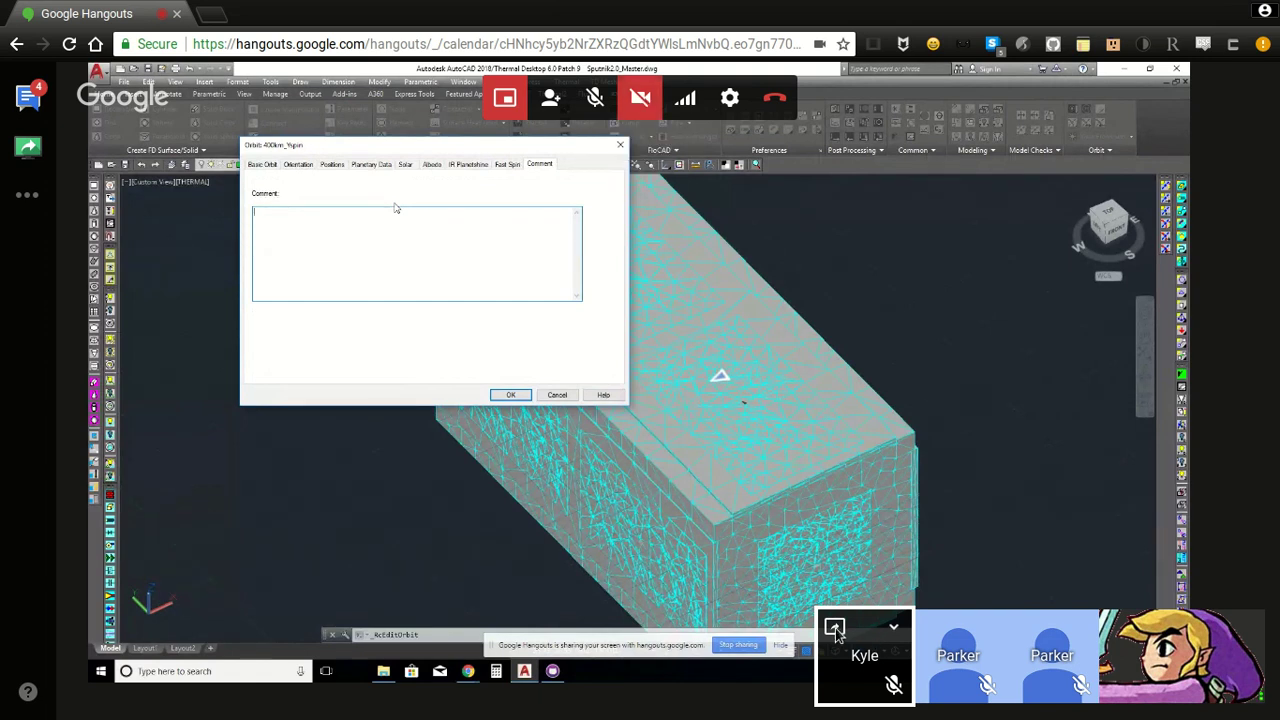
pyautogui.click(895, 629)
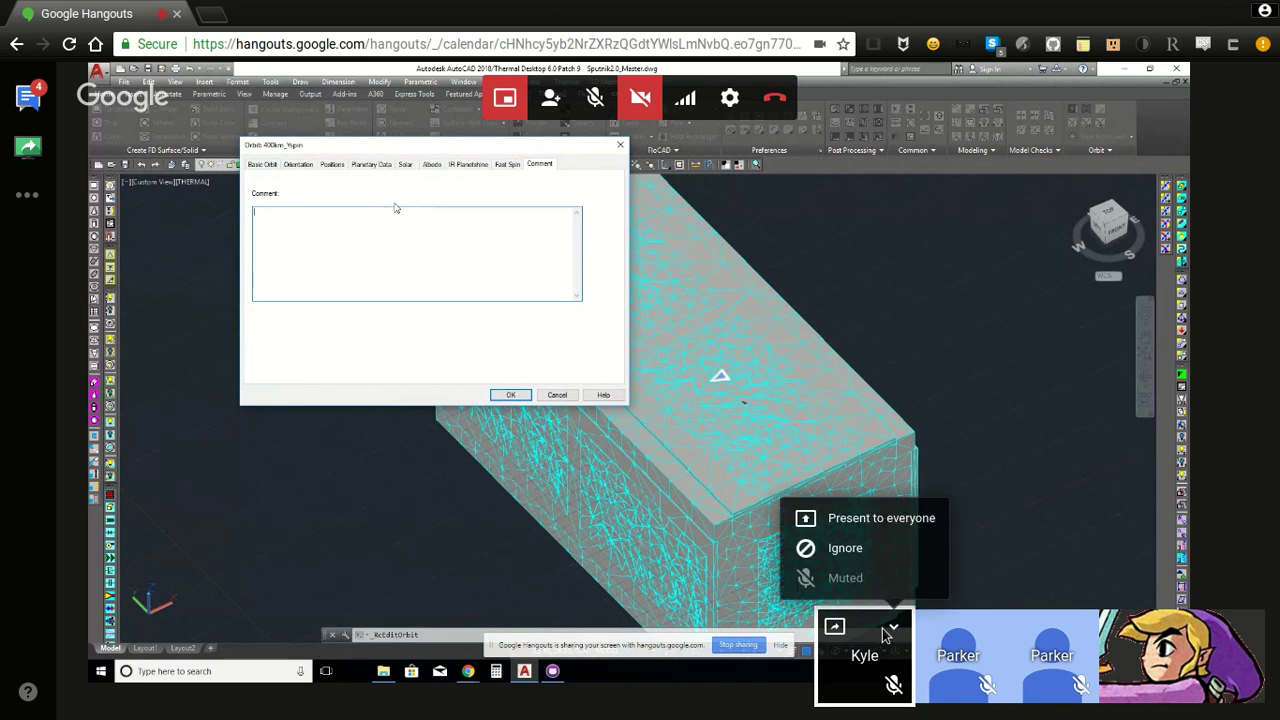
pyautogui.click(834, 628)
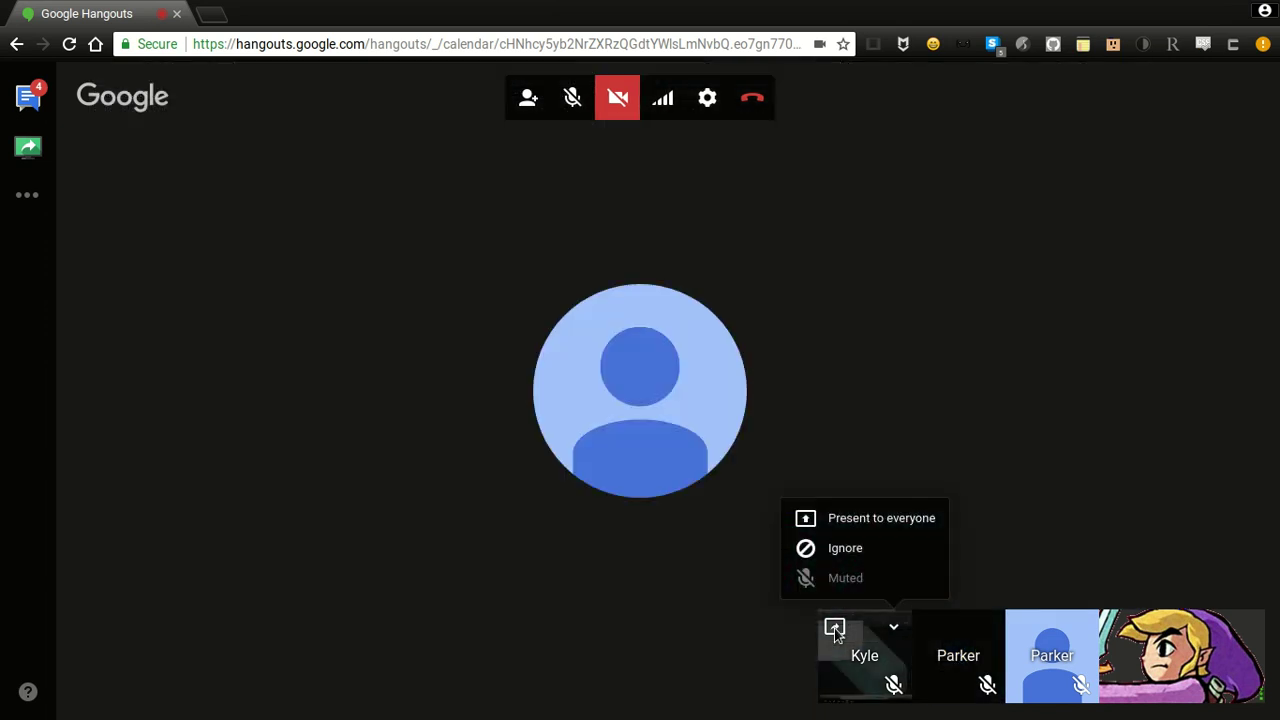
# - Restore the presenter's shared AutoCAD screen as the Hangouts main view via their thumbnail
pyautogui.click(834, 628)
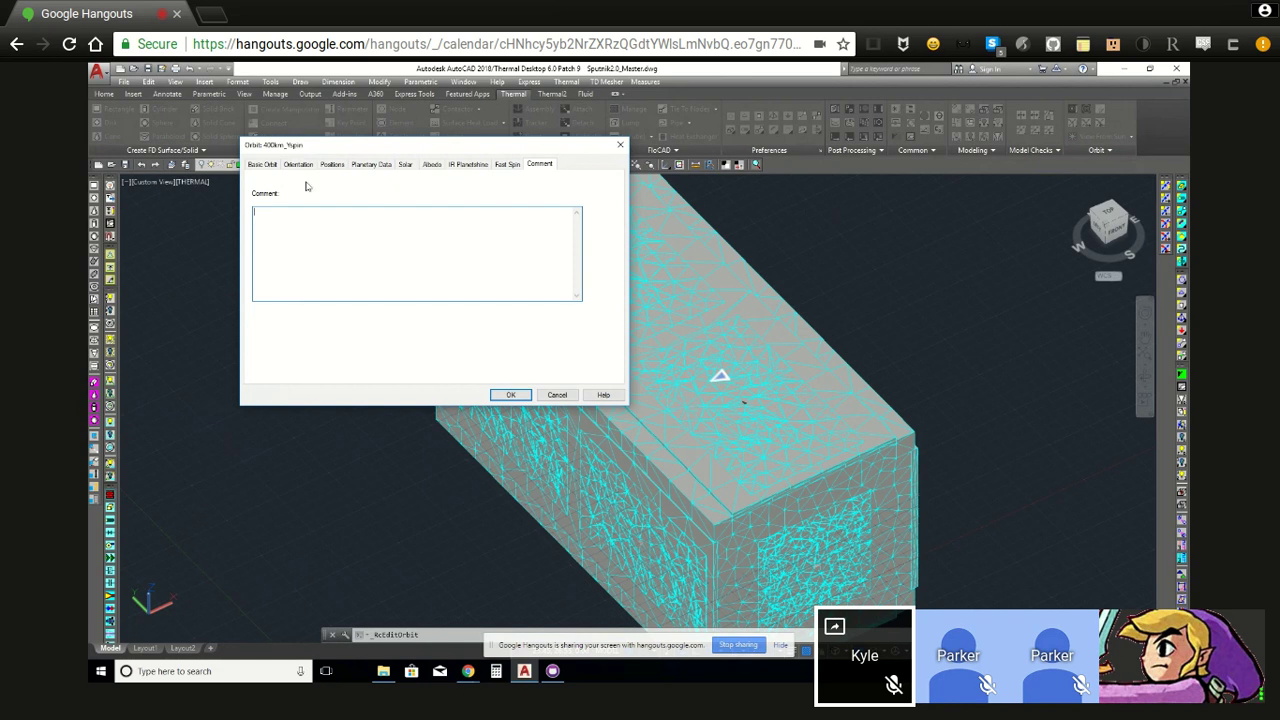
# - Check the Orientation, Comment and Fast Spin pages, focusing the spin vector's Z value (0, 1, 0)
pyautogui.click(299, 166)
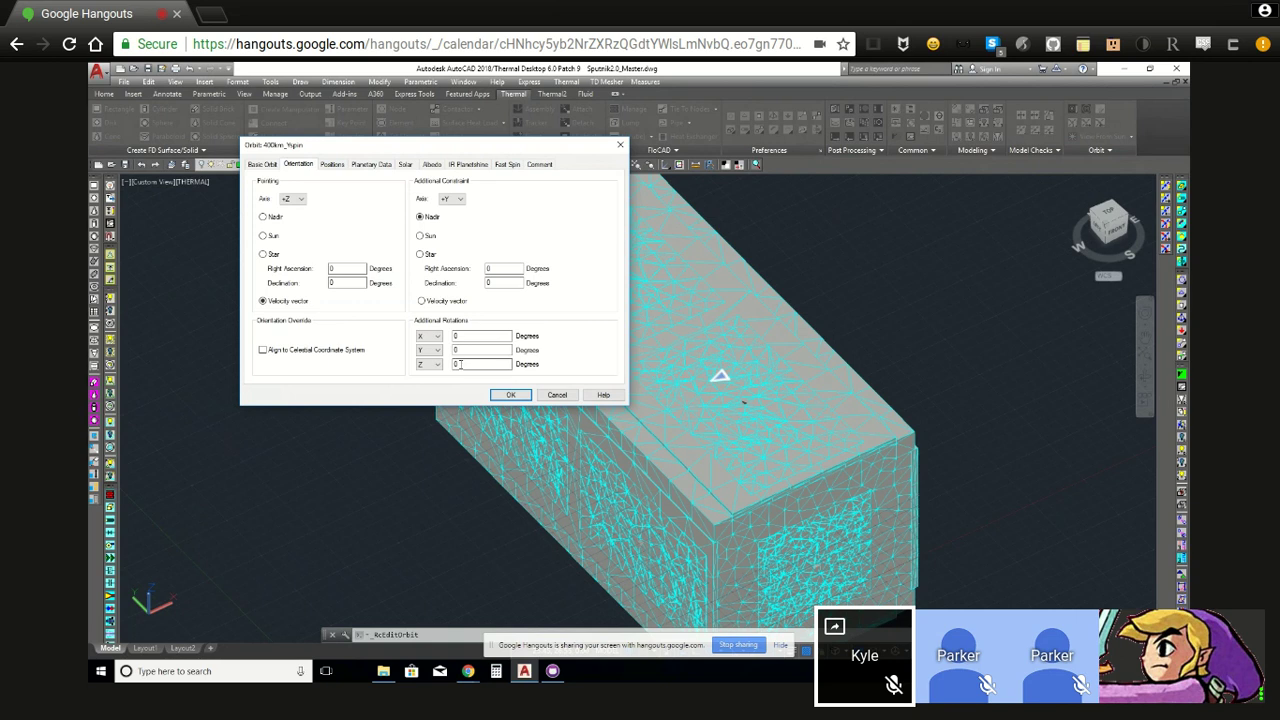
pyautogui.click(538, 166)
pyautogui.click(512, 165)
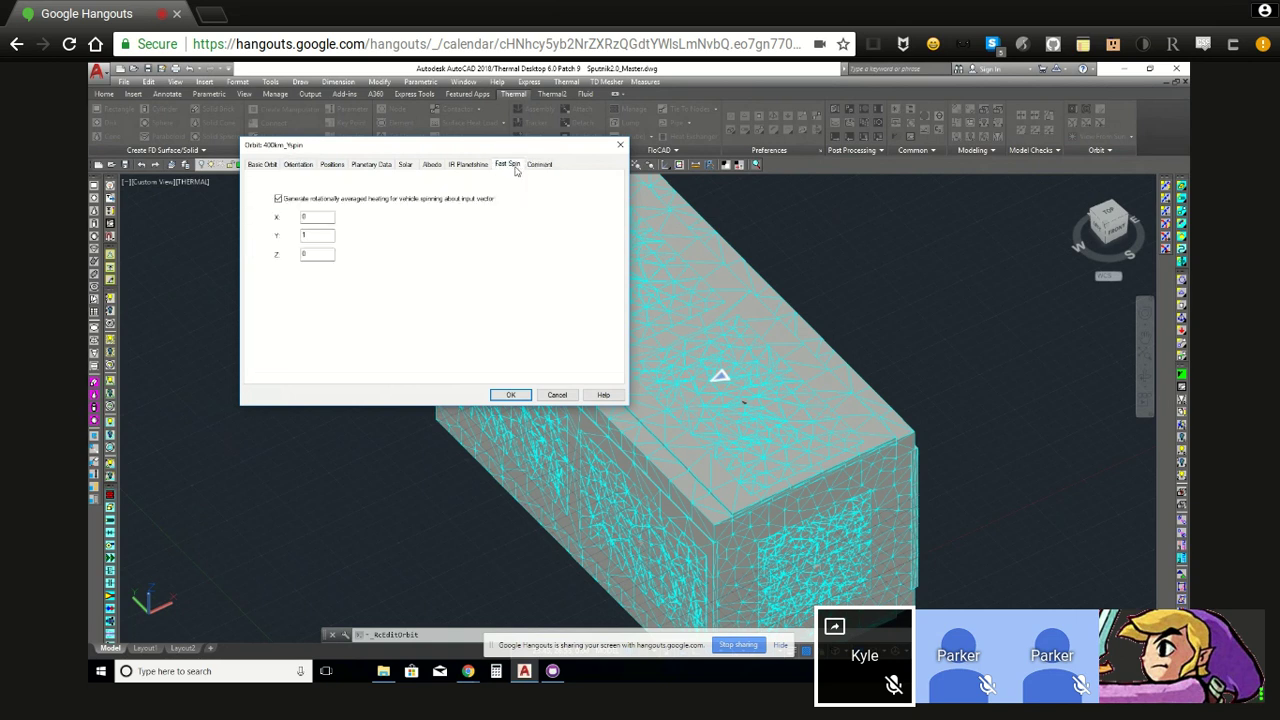
pyautogui.click(313, 253)
pyautogui.moveTo(640, 300)
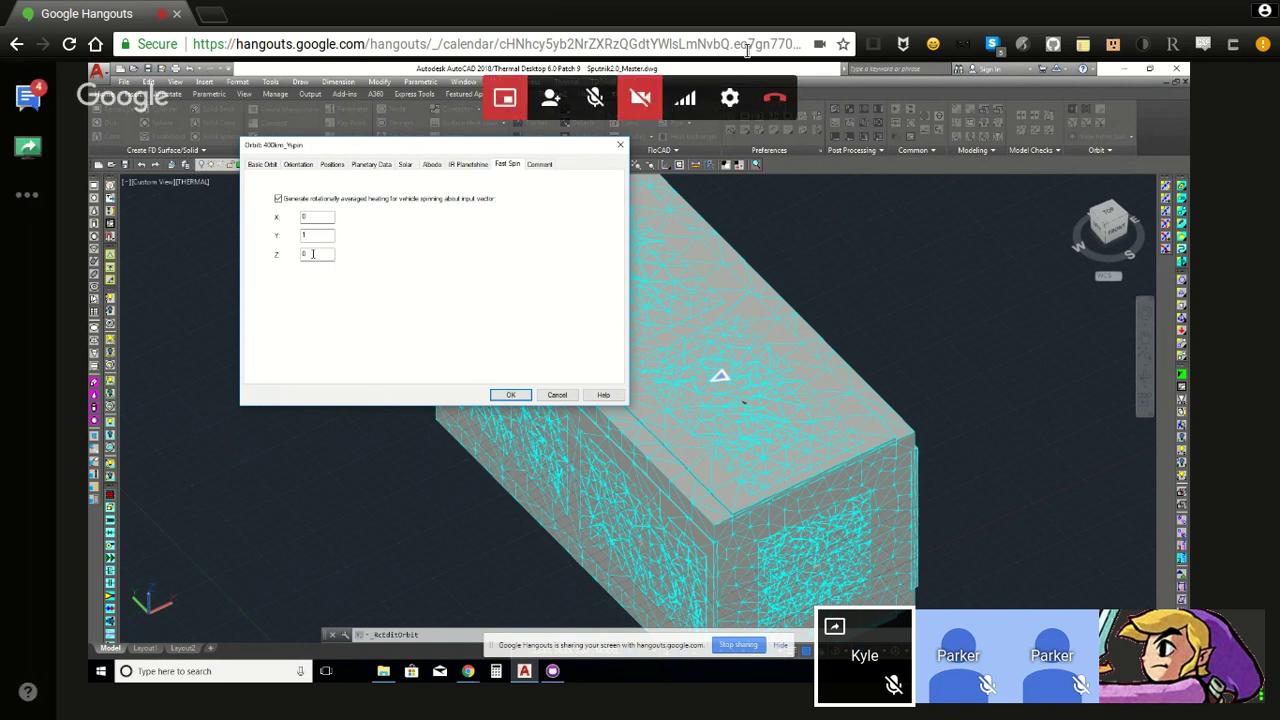
# - Toggle the Hangouts webcam on and off, then view the orbit's positions (0–360°, increment 20)
pyautogui.click(643, 95)
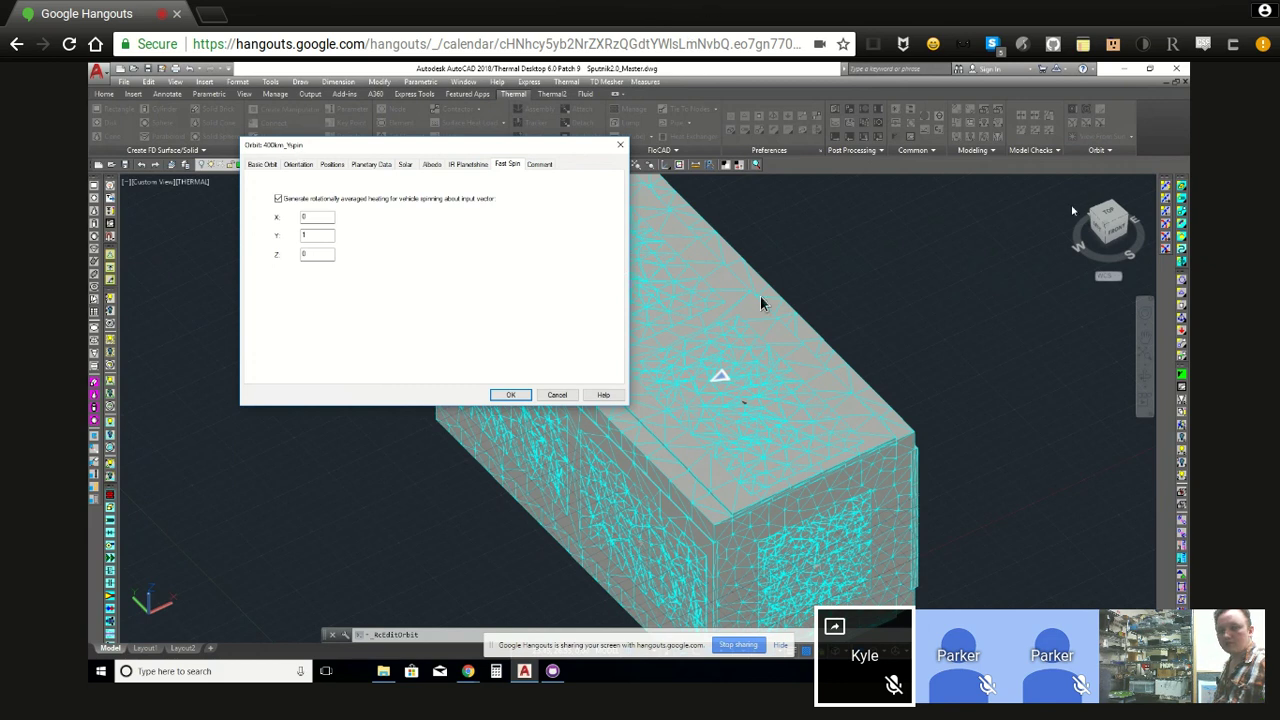
pyautogui.click(640, 104)
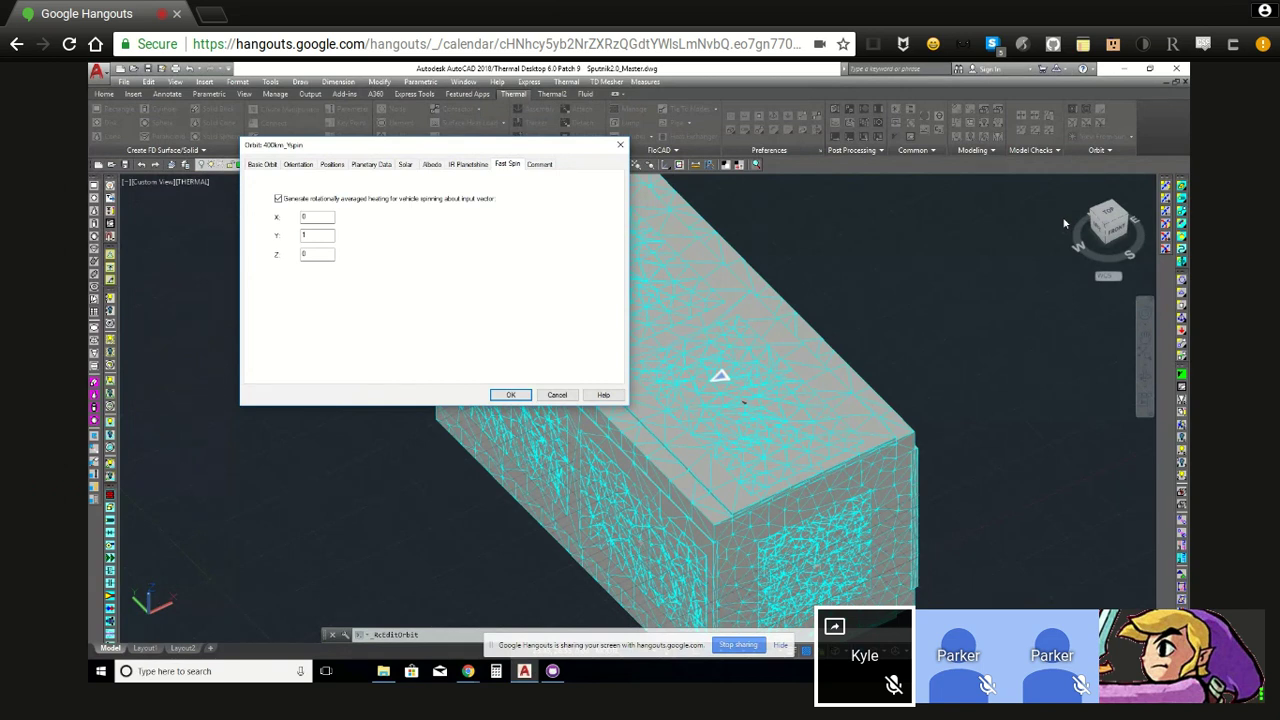
pyautogui.click(330, 164)
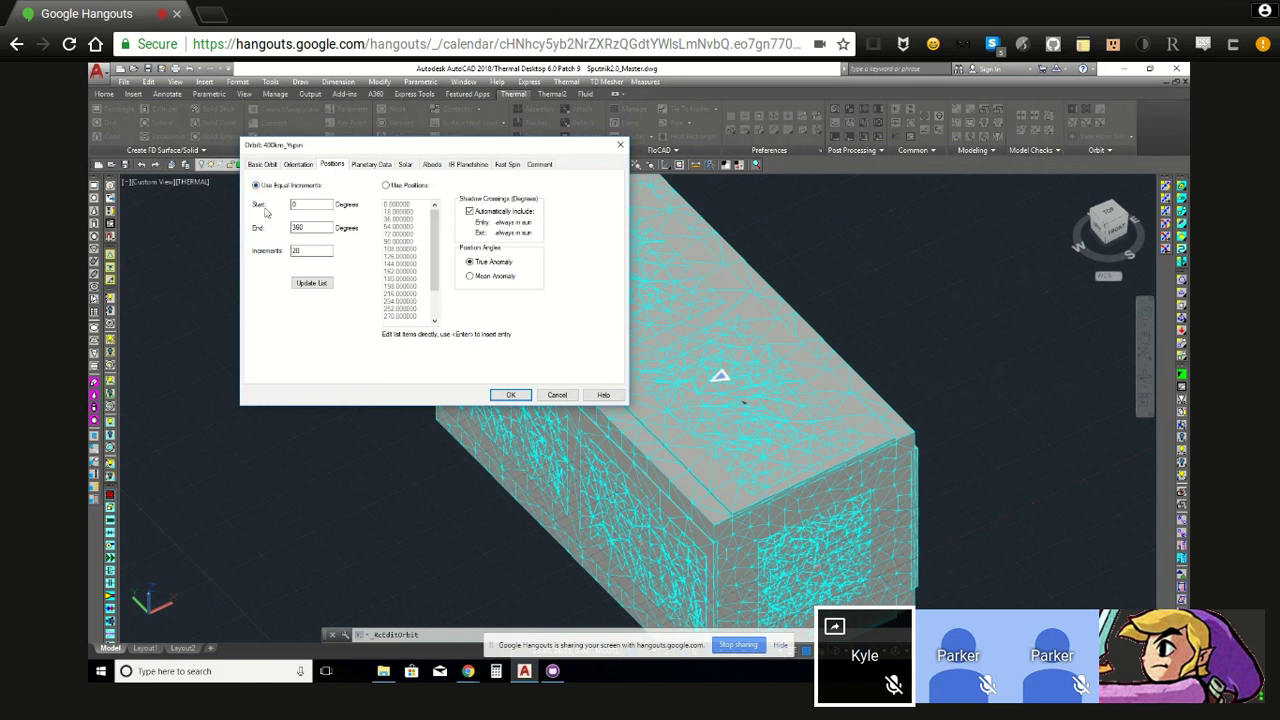
pyautogui.click(302, 207)
pyautogui.click(302, 251)
pyautogui.click(300, 228)
pyautogui.click(304, 227)
pyautogui.press('Tab')
pyautogui.doubleClick(324, 251)
pyautogui.click(322, 228)
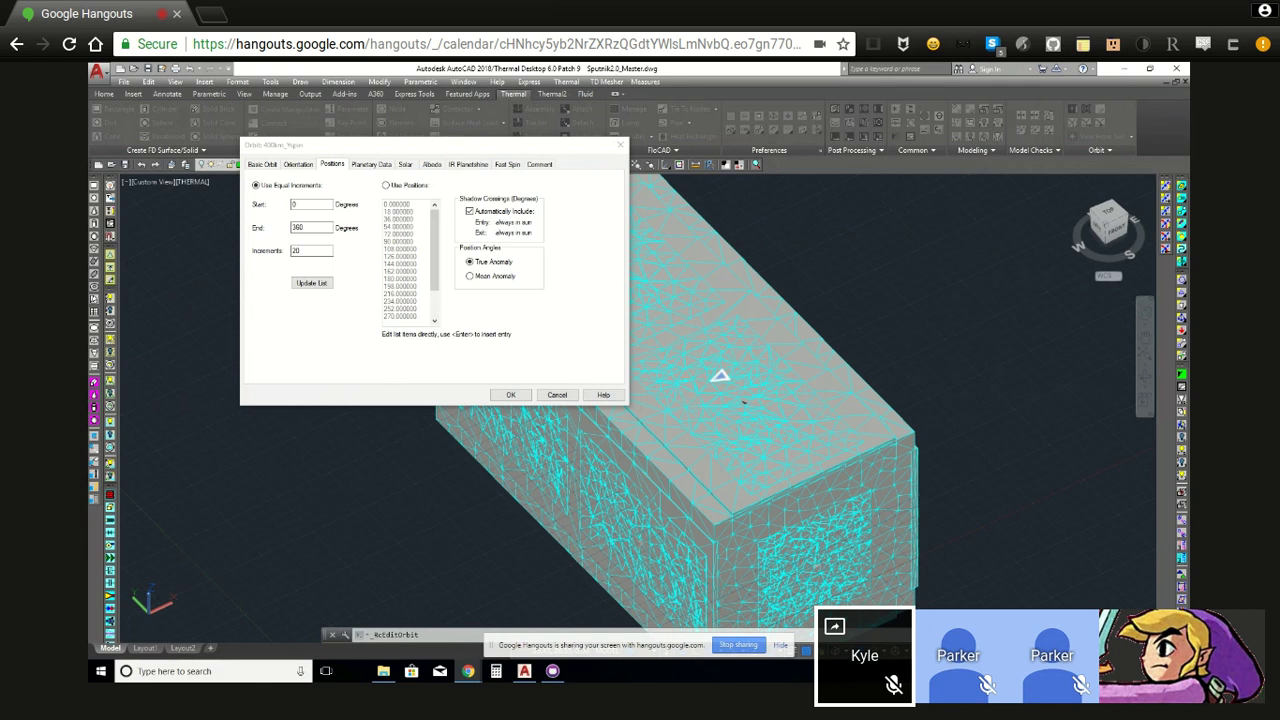
# - Bring the Google Slides window forward and maximize it
pyautogui.hotkey('alt', 'Tab')
pyautogui.moveTo(640, 175); pyautogui.dragTo(816, 167)
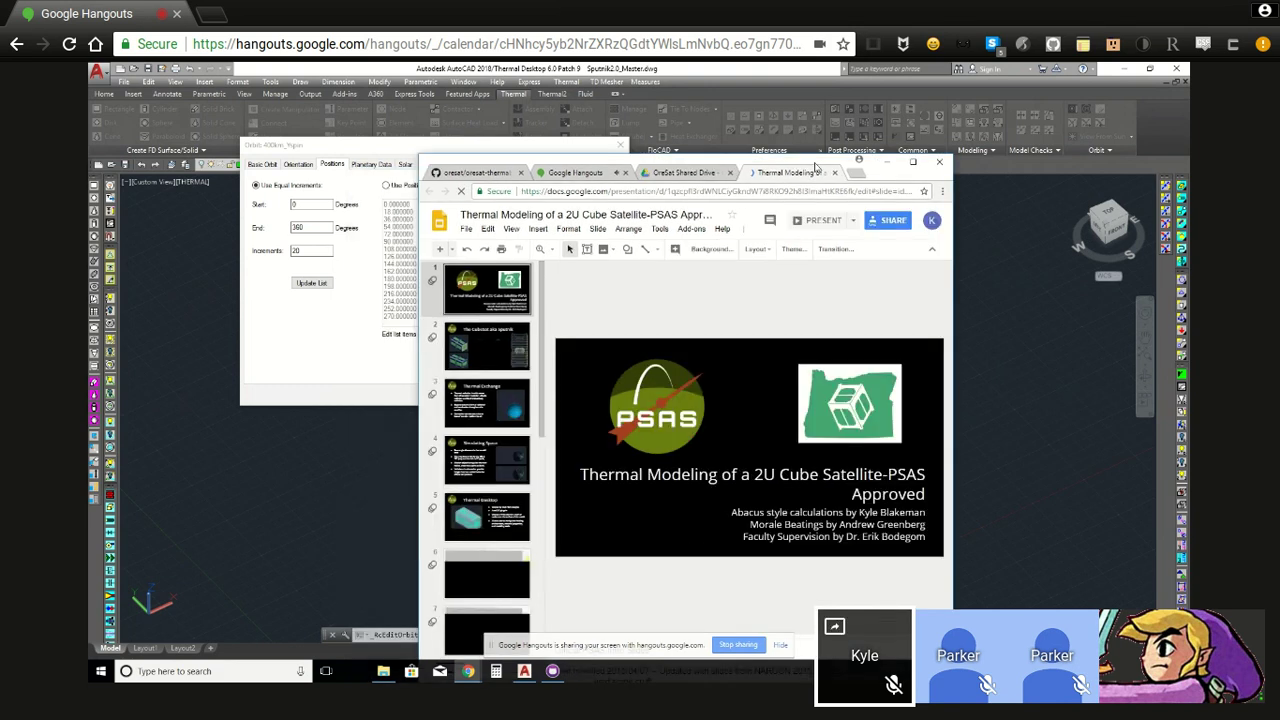
pyautogui.doubleClick(816, 167)
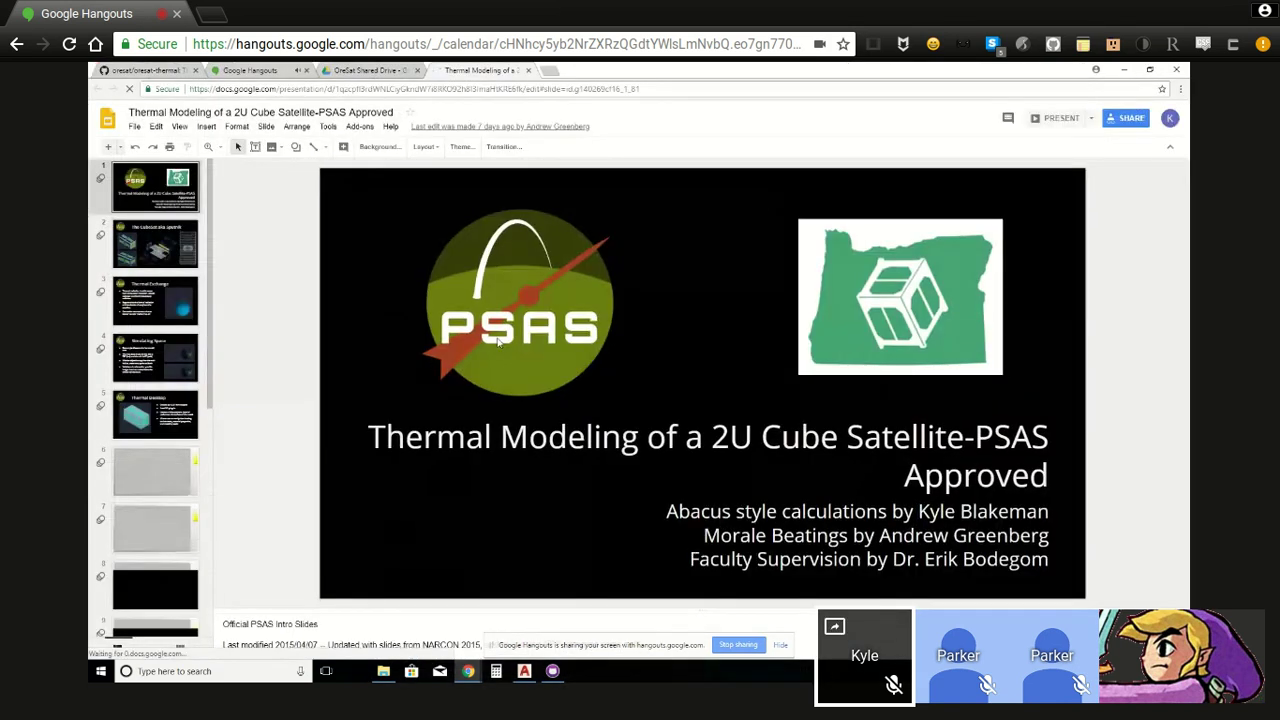
# - Browse the temperature charts on slides 6 through 10
pyautogui.click(158, 482)
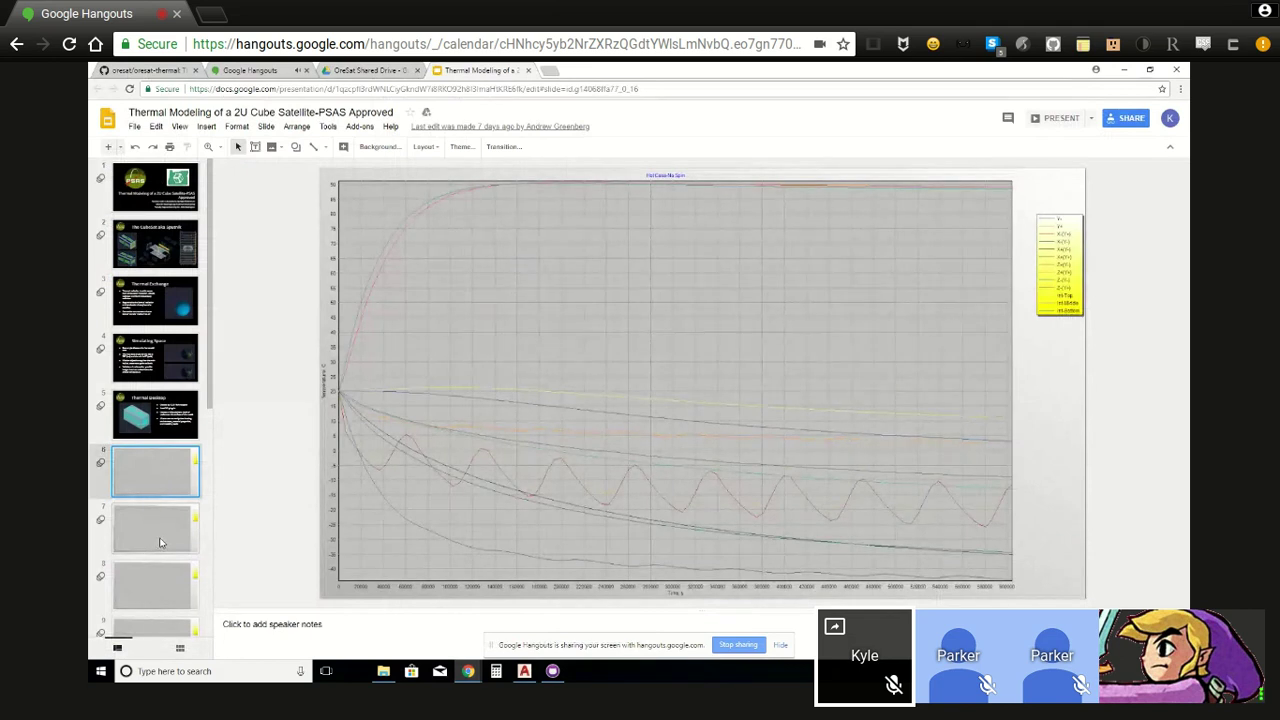
pyautogui.click(157, 540)
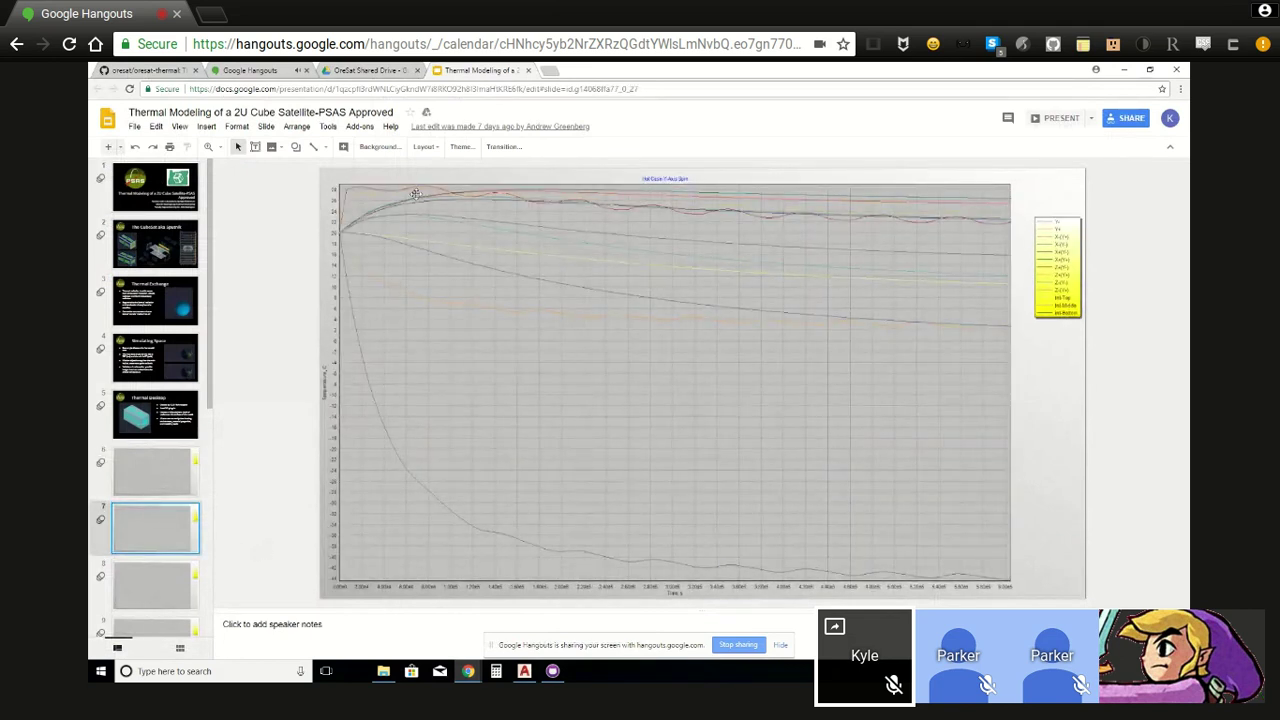
pyautogui.click(172, 583)
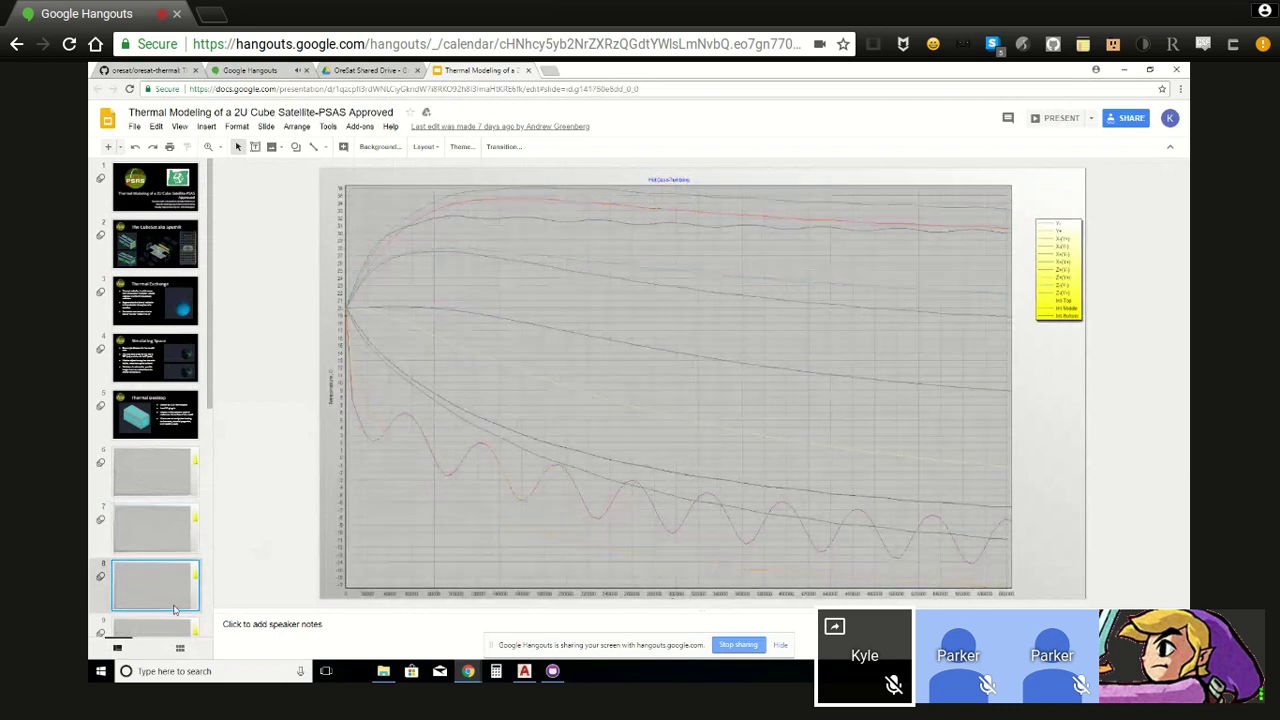
pyautogui.scroll(-1, 174, 612)
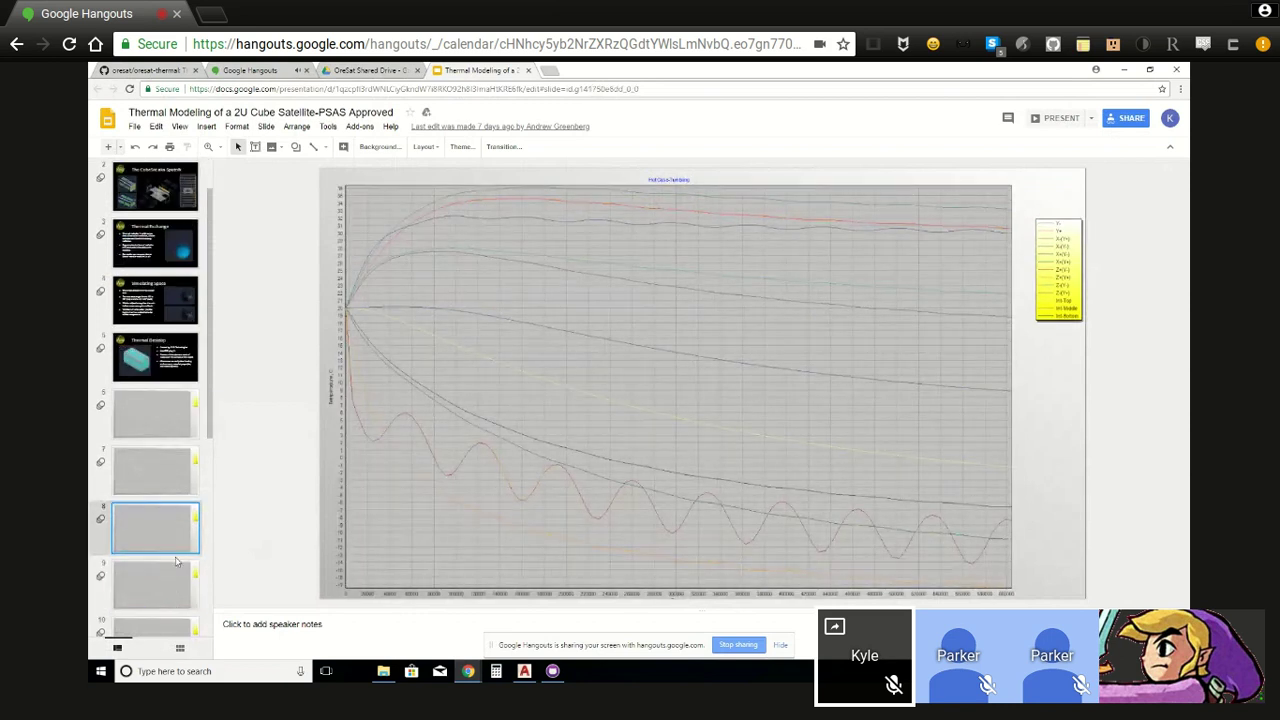
pyautogui.click(167, 598)
pyautogui.scroll(-1, 167, 598)
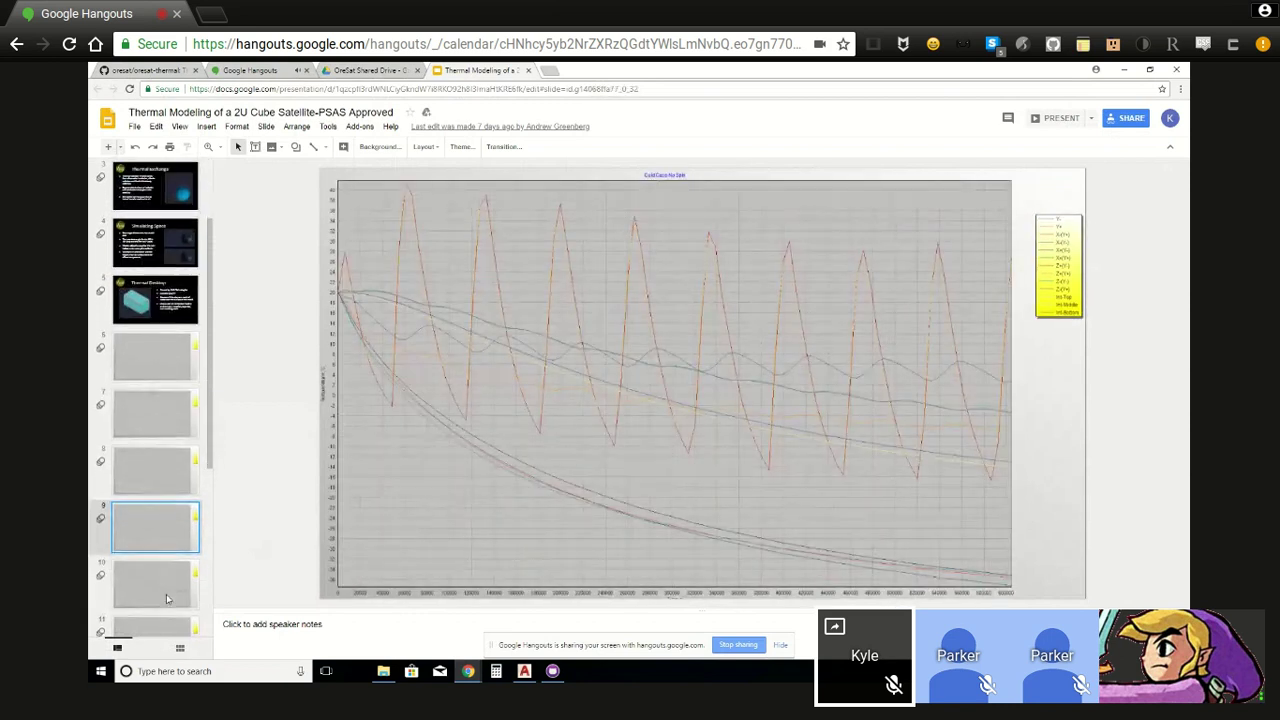
pyautogui.click(167, 590)
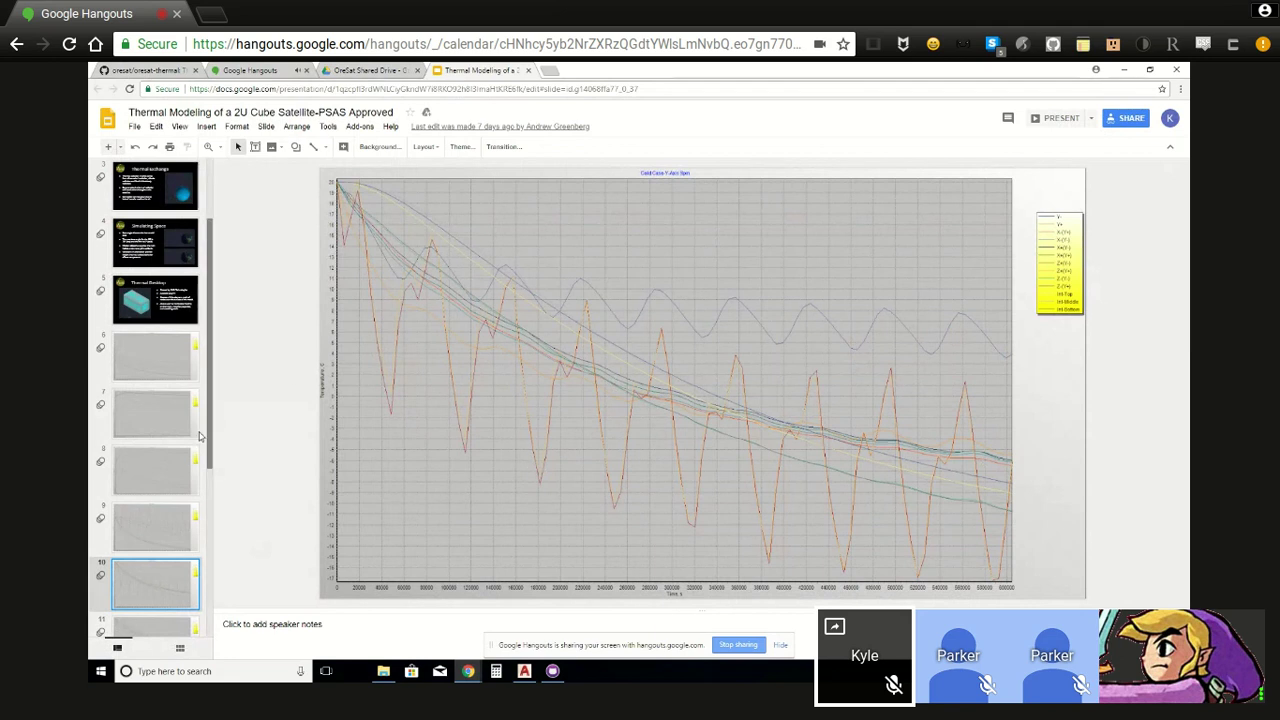
# - Review the temperature plots on slides 9, 10 and 11, then minimize the browser
pyautogui.click(141, 527)
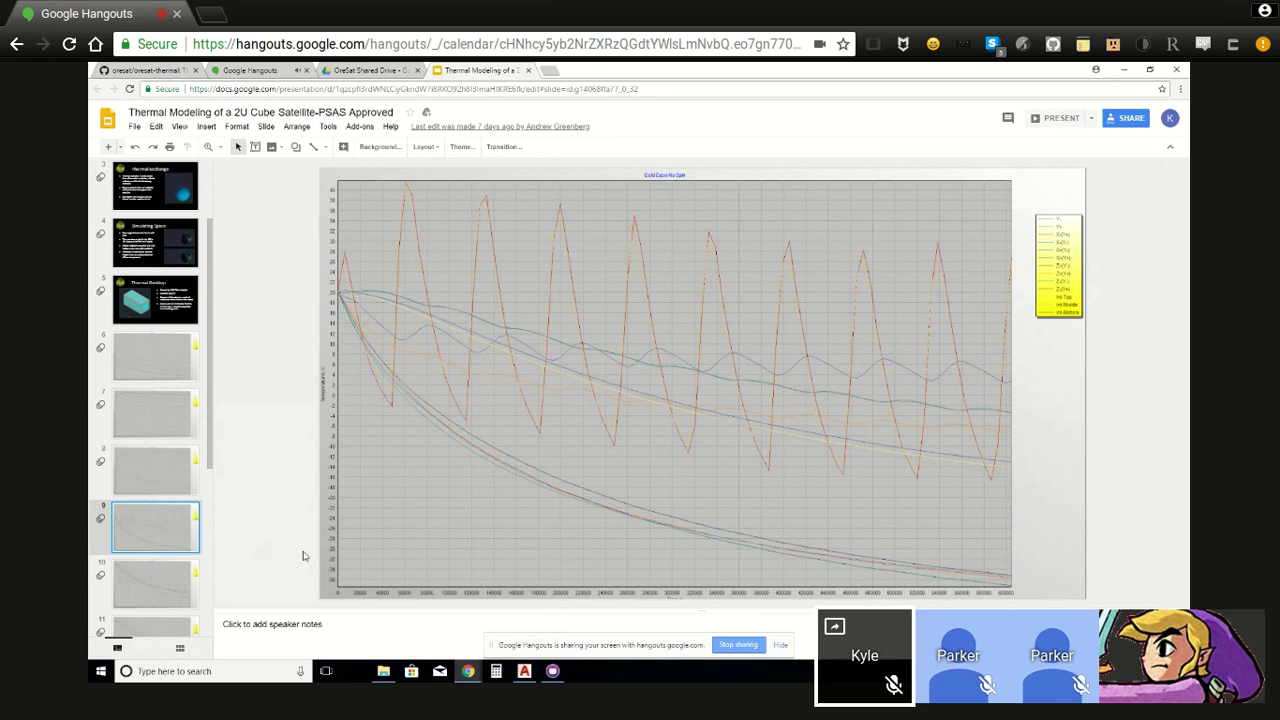
pyautogui.click(165, 576)
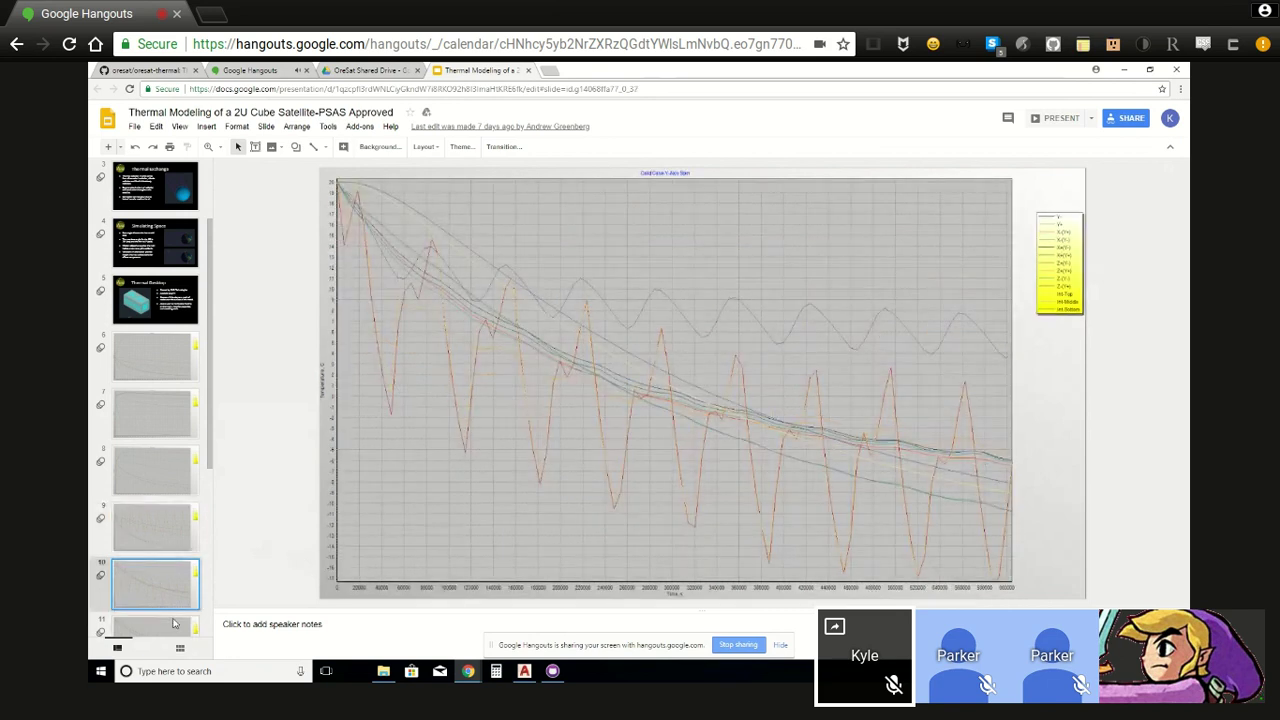
pyautogui.scroll(-2, 173, 624)
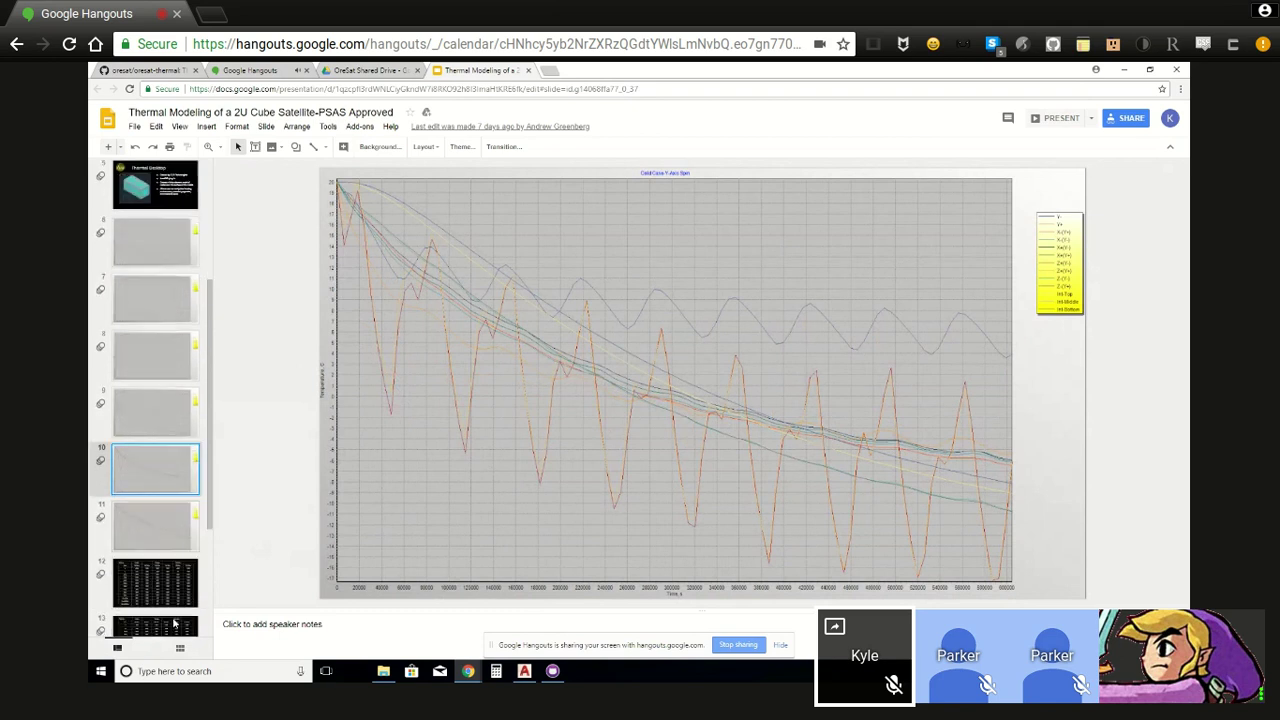
pyautogui.click(184, 542)
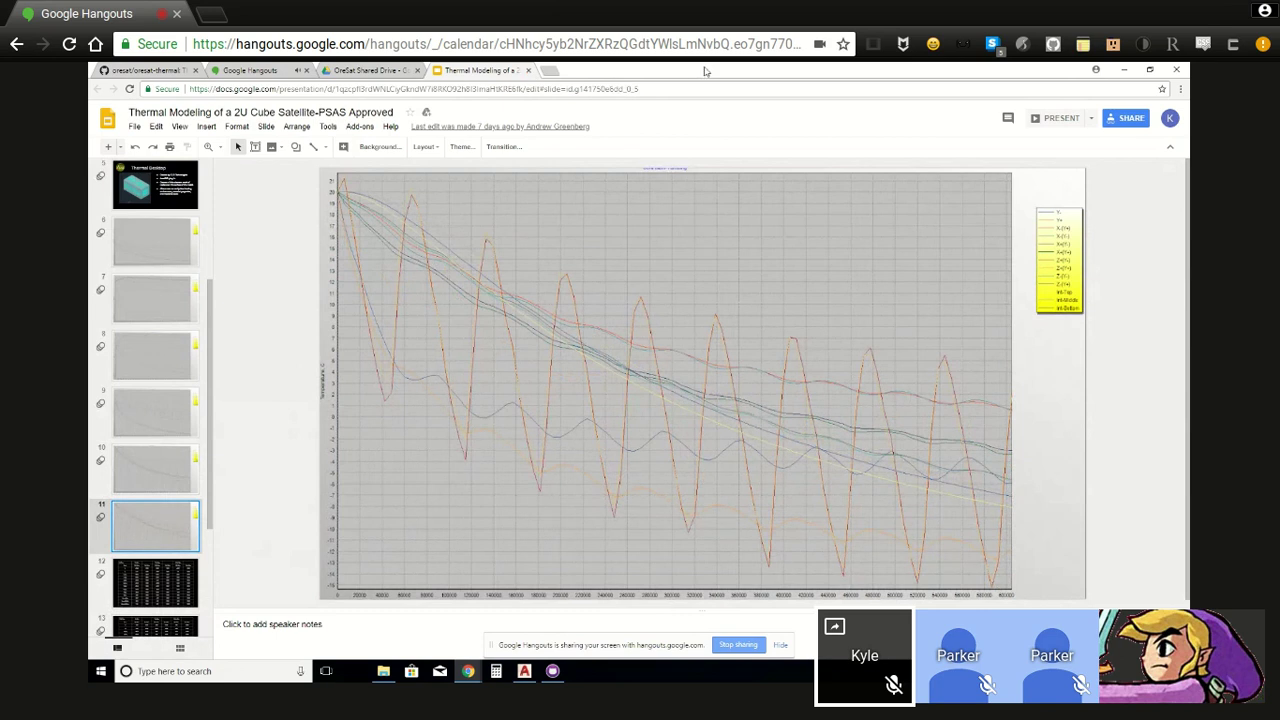
pyautogui.press('super+Down')
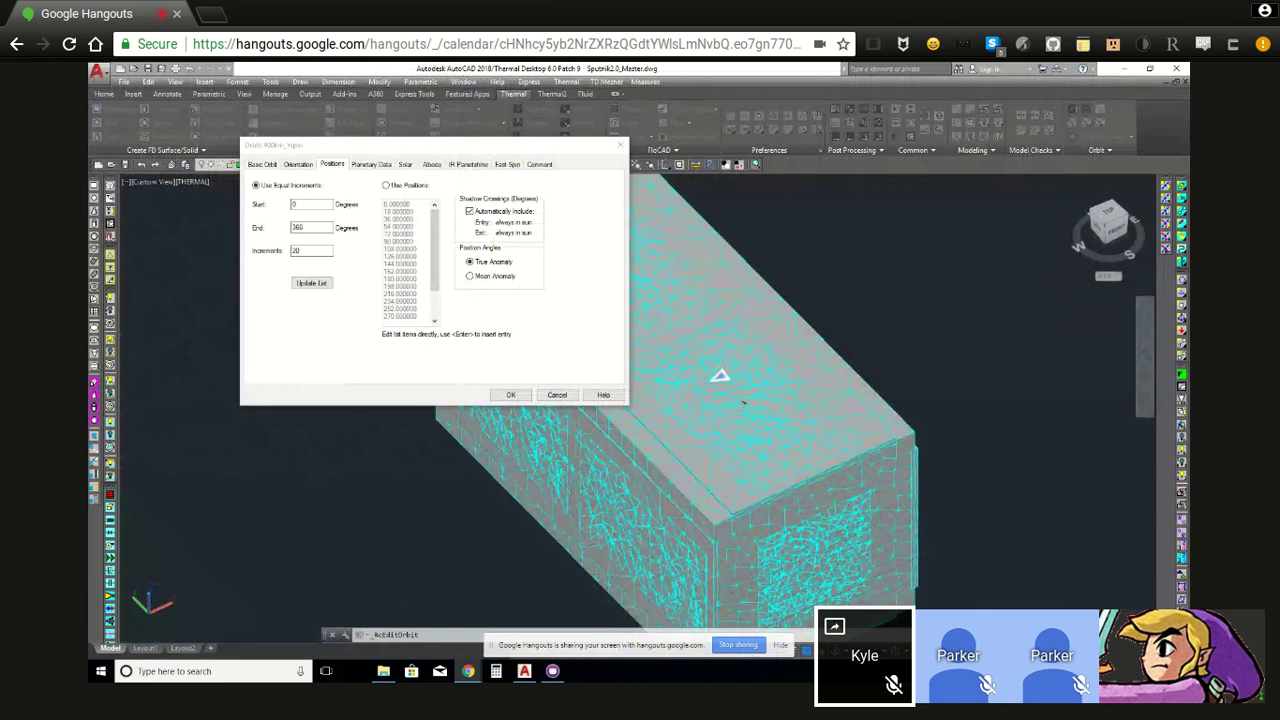
# - Set the orbit to 360 increments for 1-degree positions, then toggle Use Positions and Use Equal Increments
pyautogui.doubleClick(312, 252)
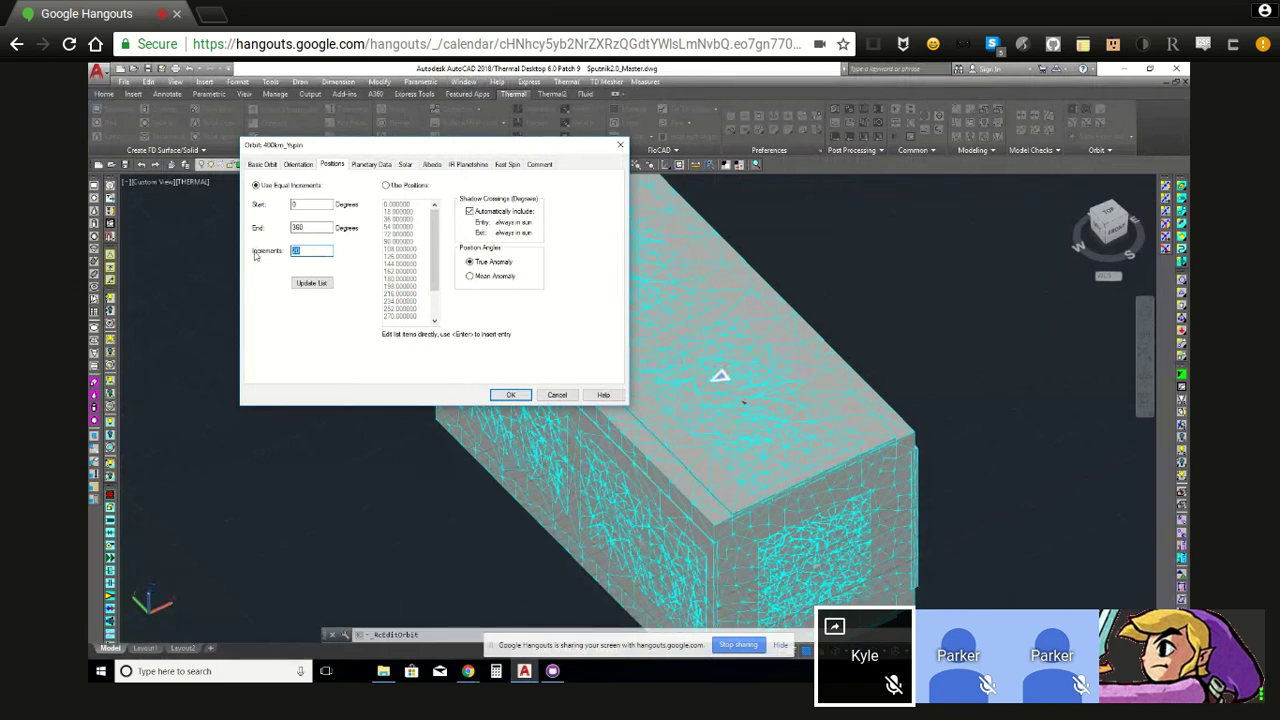
pyautogui.write('360')
pyautogui.click(311, 283)
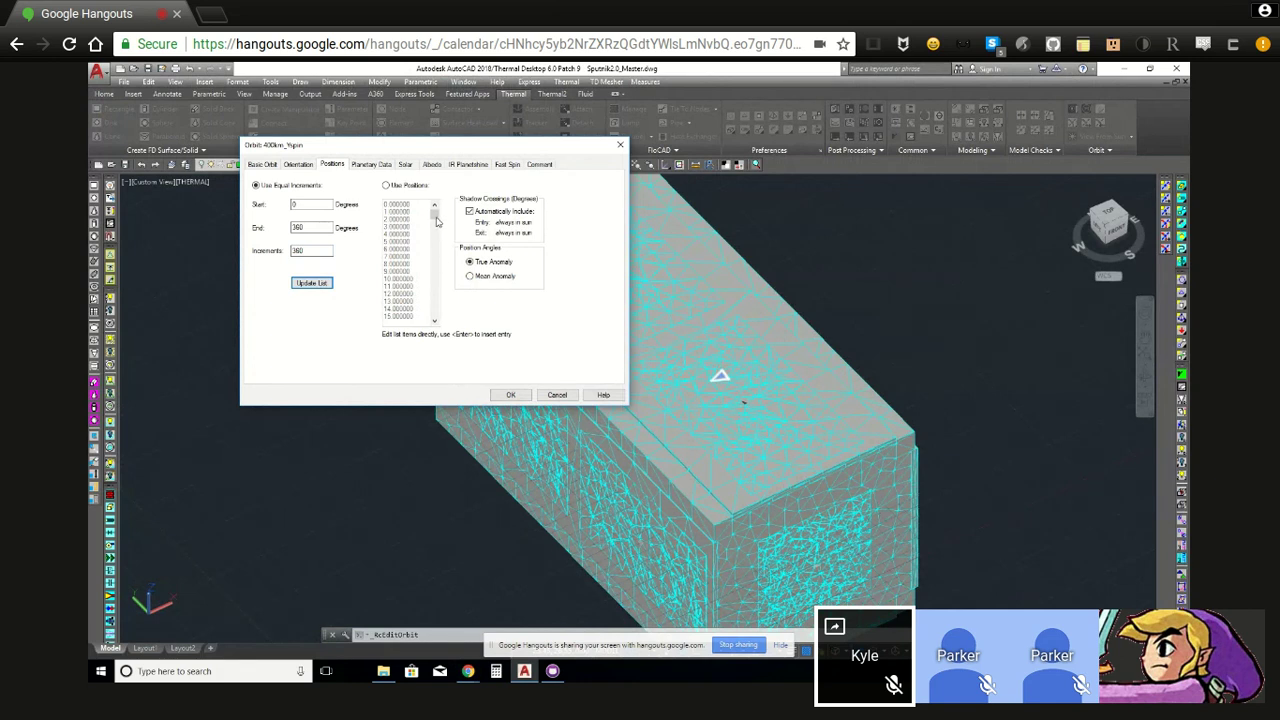
pyautogui.hotkey('shift', 'Tab')
pyautogui.click(387, 185)
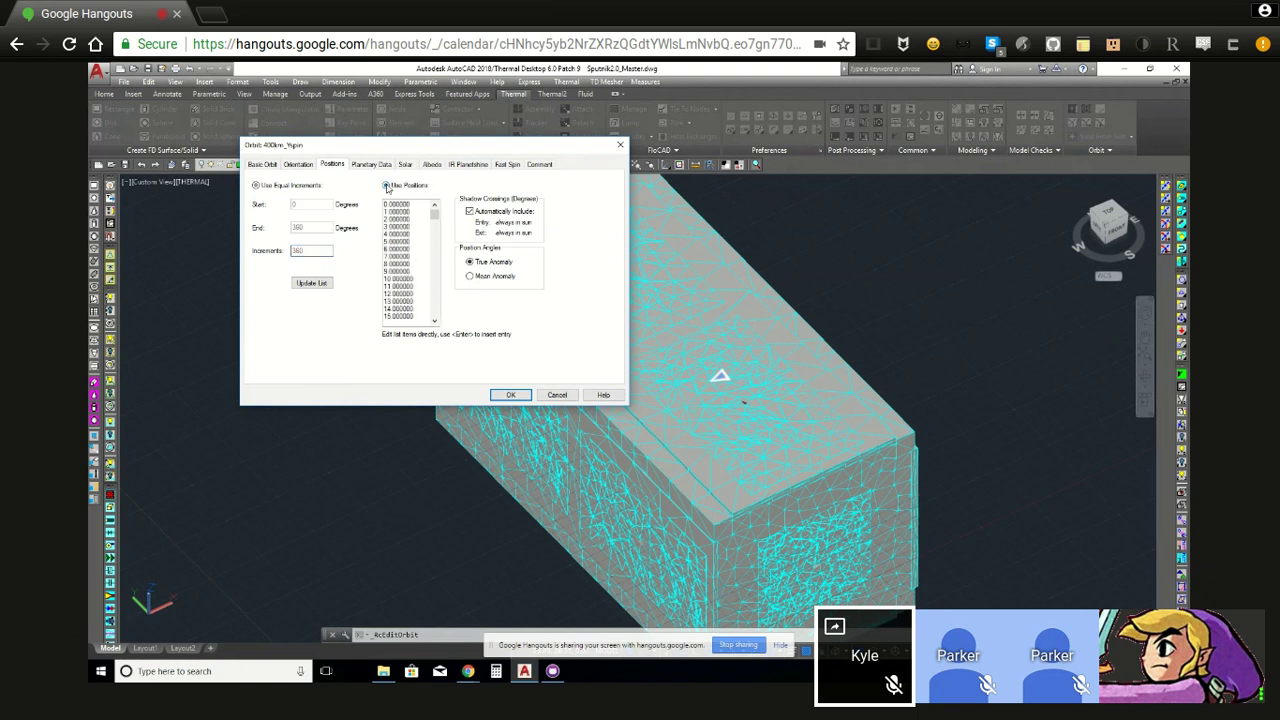
pyautogui.click(290, 186)
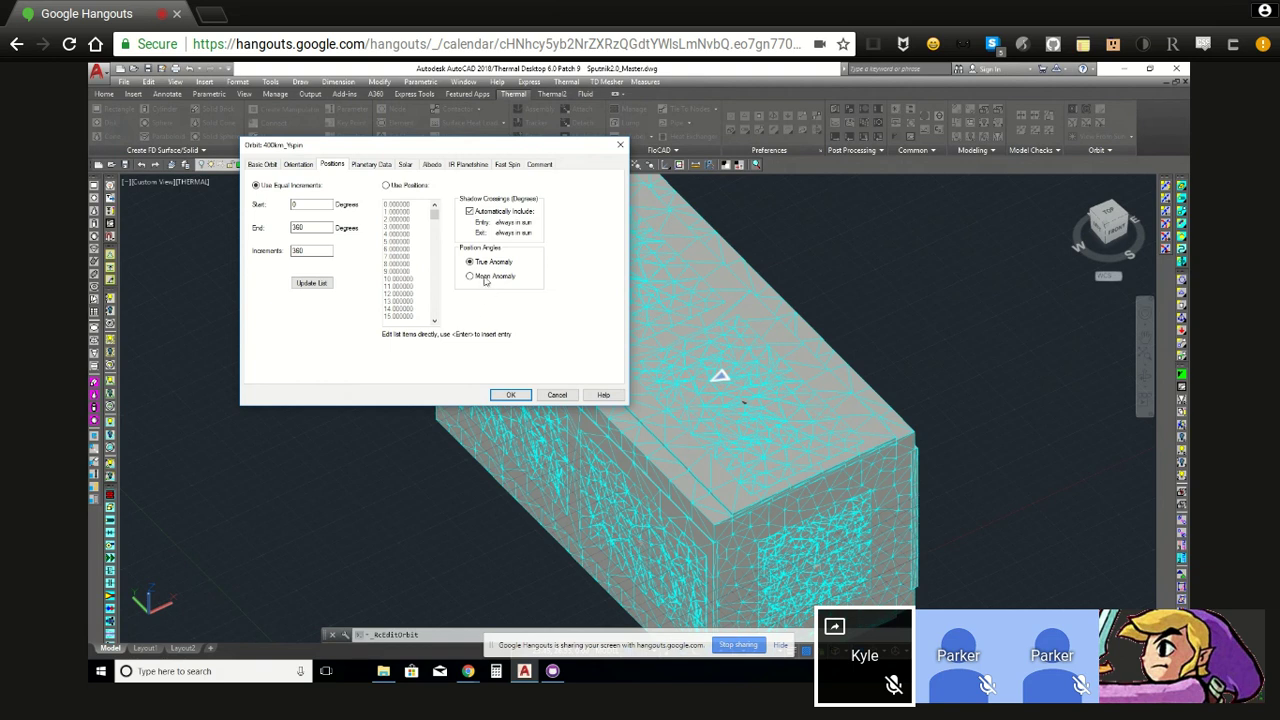
# - Load the Jupiter and then Mars presets in the orbit's Planetary Data
pyautogui.click(378, 164)
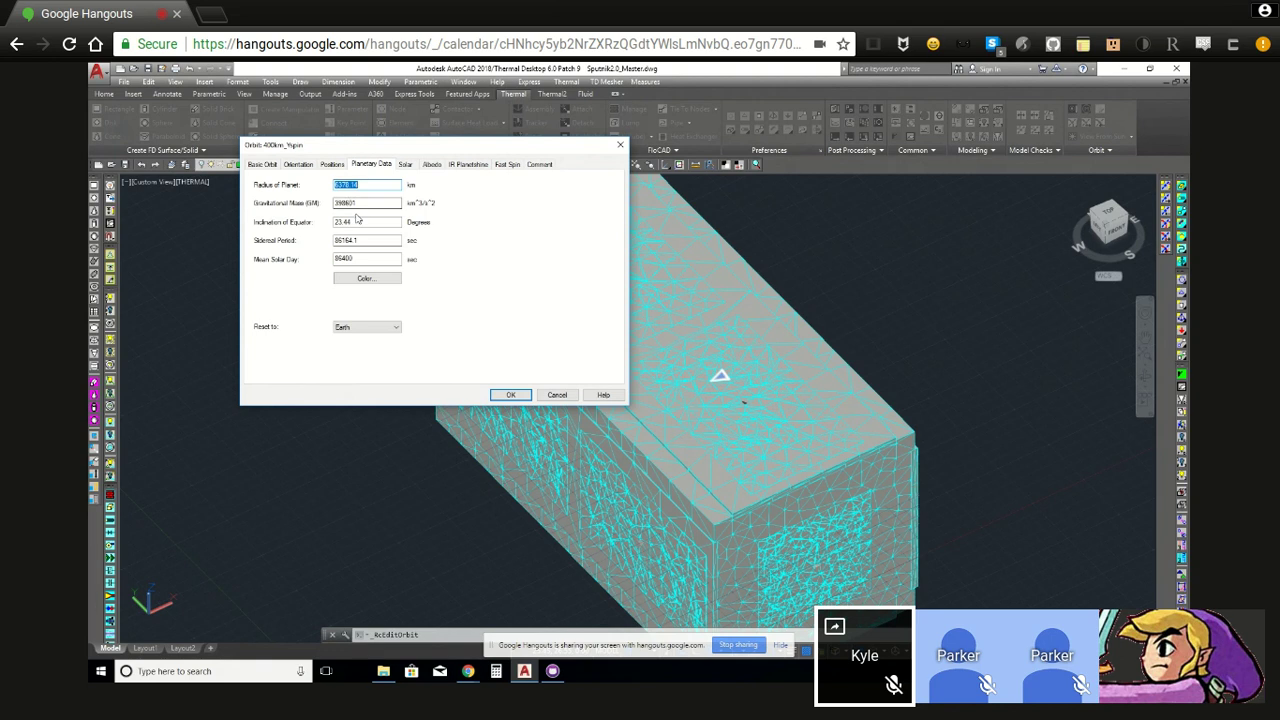
pyautogui.click(390, 328)
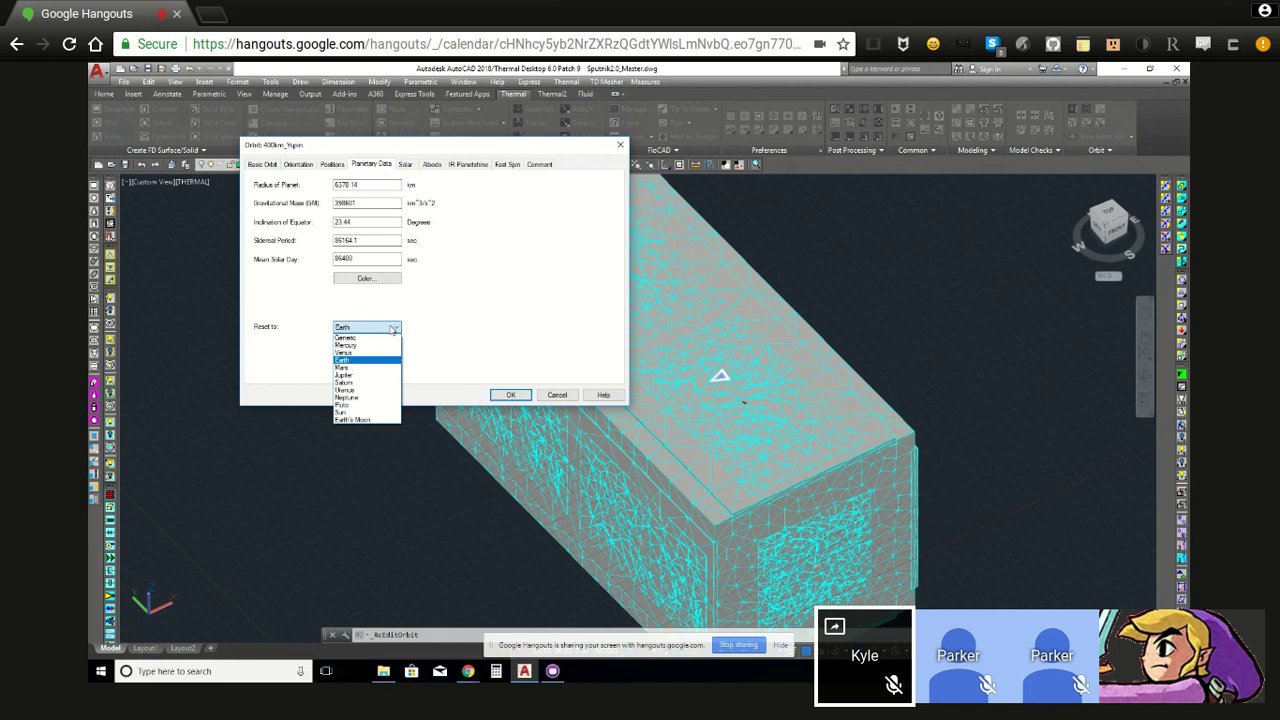
pyautogui.click(371, 376)
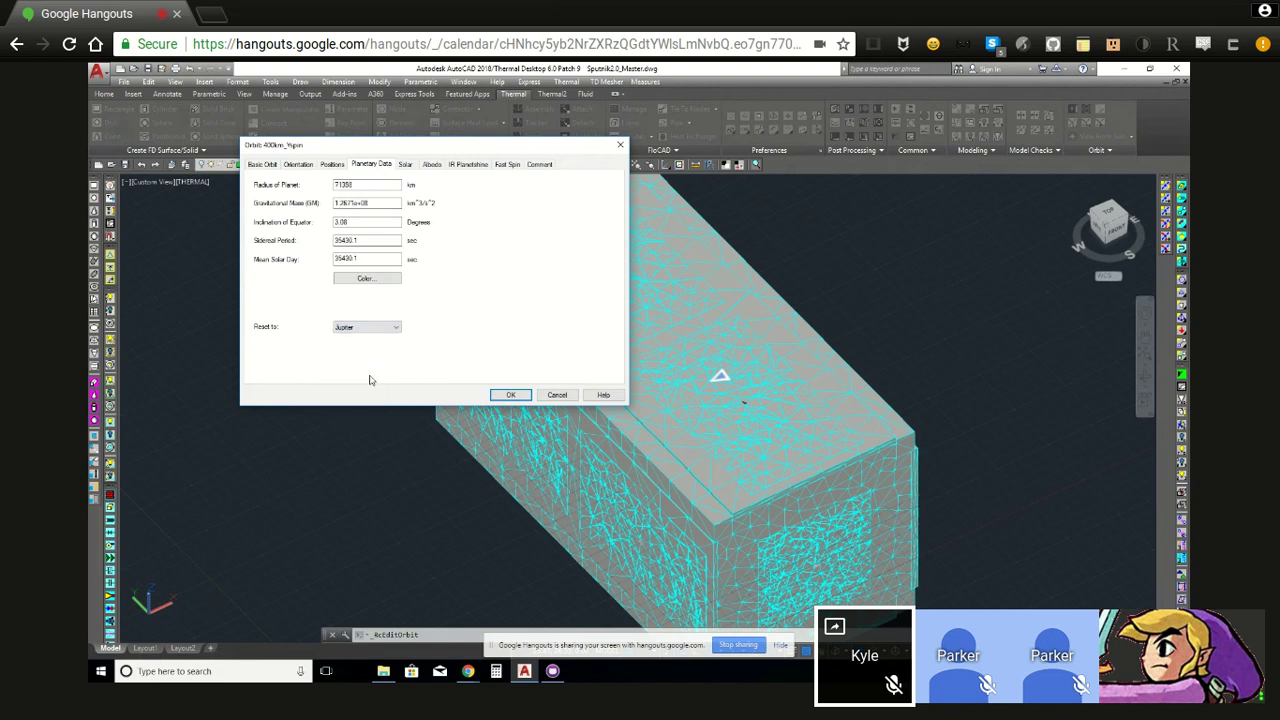
pyautogui.click(386, 330)
pyautogui.click(376, 367)
pyautogui.click(386, 328)
pyautogui.click(377, 366)
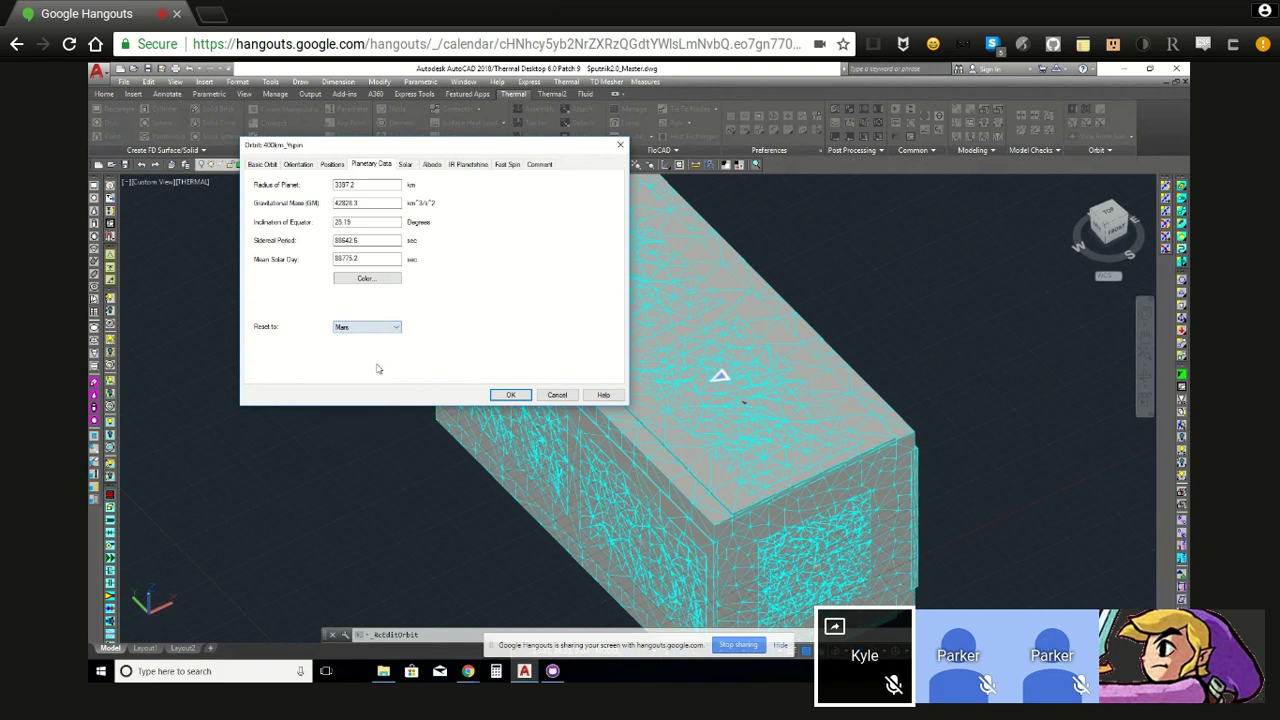
# - Reset planetary data to Earth and review solar flux 1354 W/m^2 and albedo 0.35
pyautogui.click(386, 331)
pyautogui.click(376, 361)
pyautogui.click(407, 166)
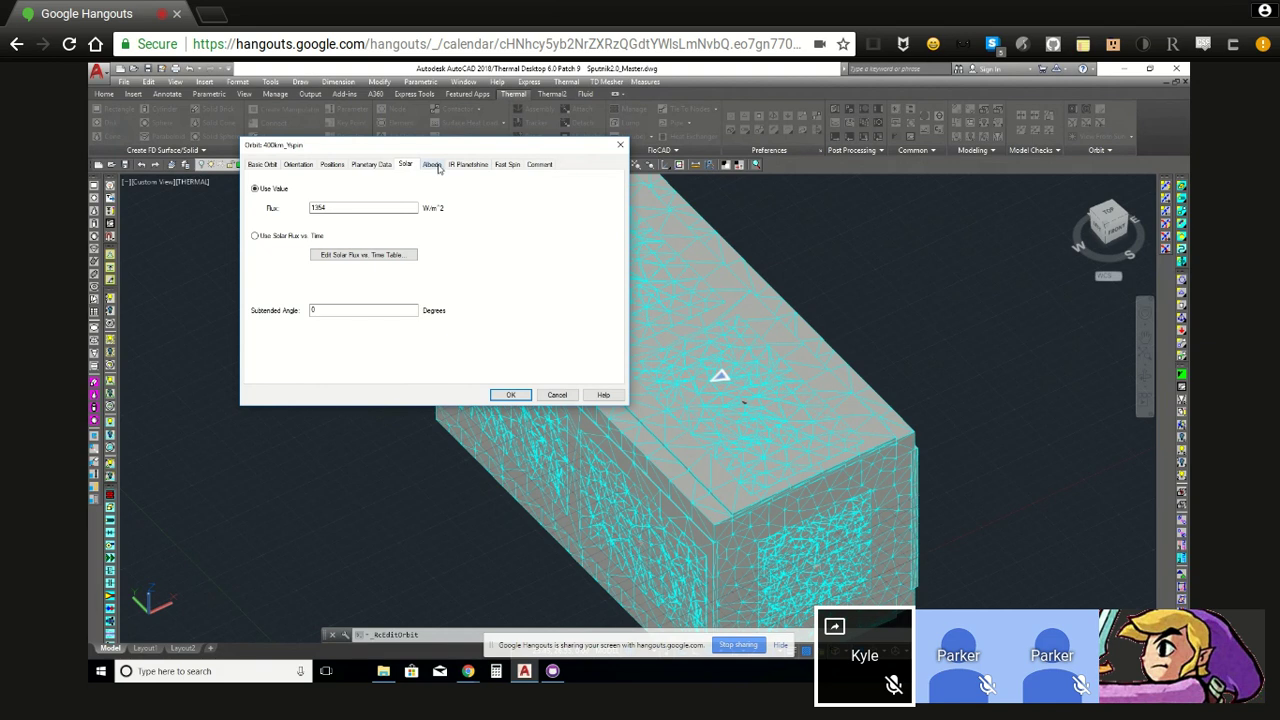
pyautogui.click(431, 165)
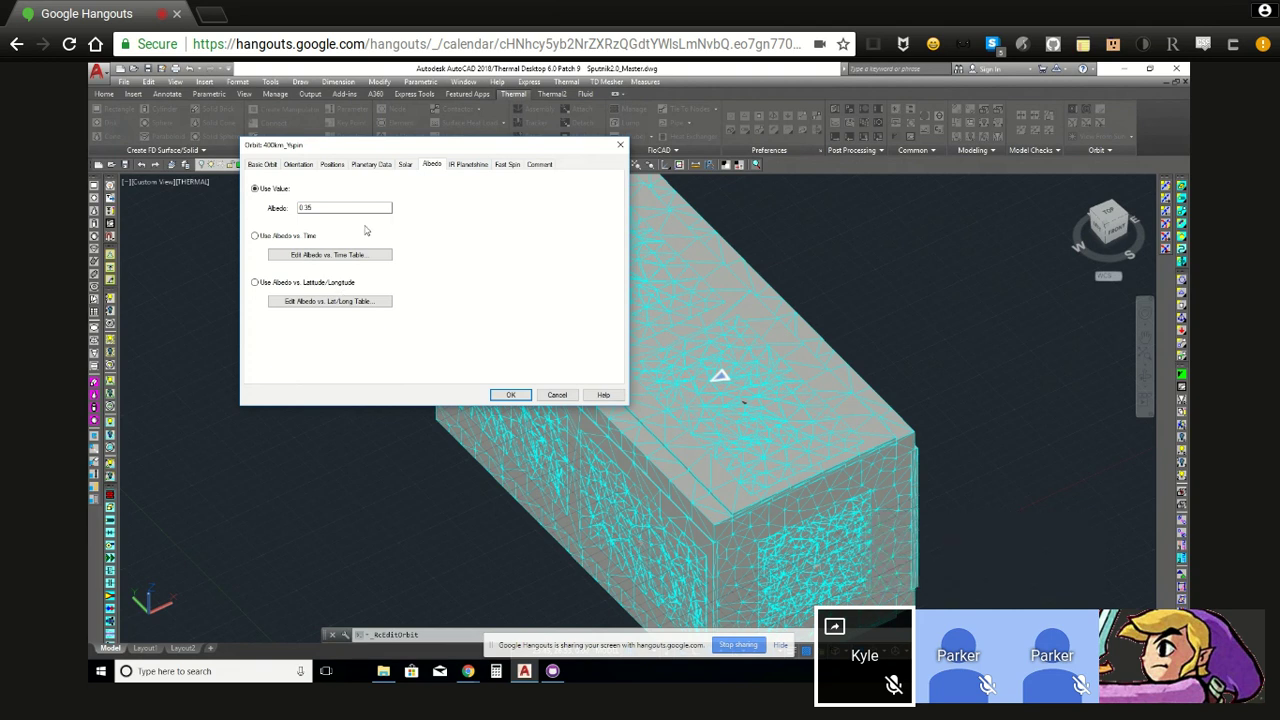
# - Change the orbit's solar flux from 1354 to 1362 W/m^2 on the Solar tab
pyautogui.click(403, 165)
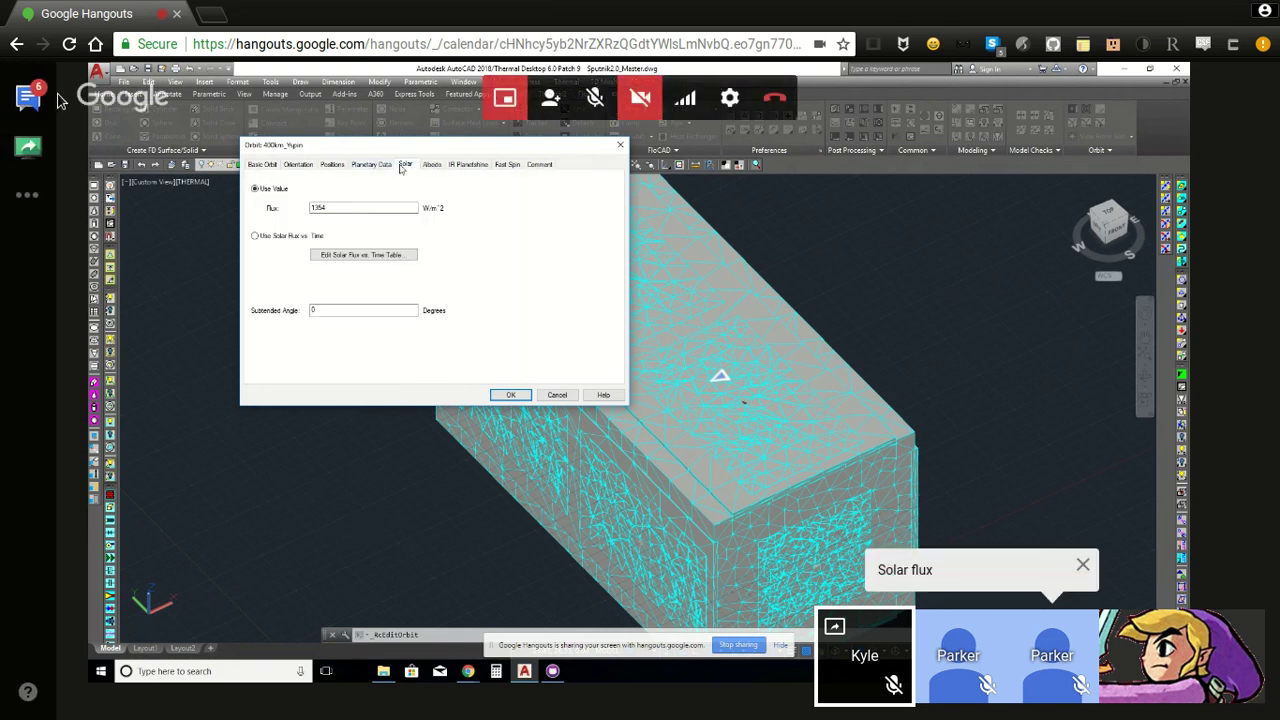
pyautogui.doubleClick(333, 207)
pyautogui.write('136')
pyautogui.write('2')
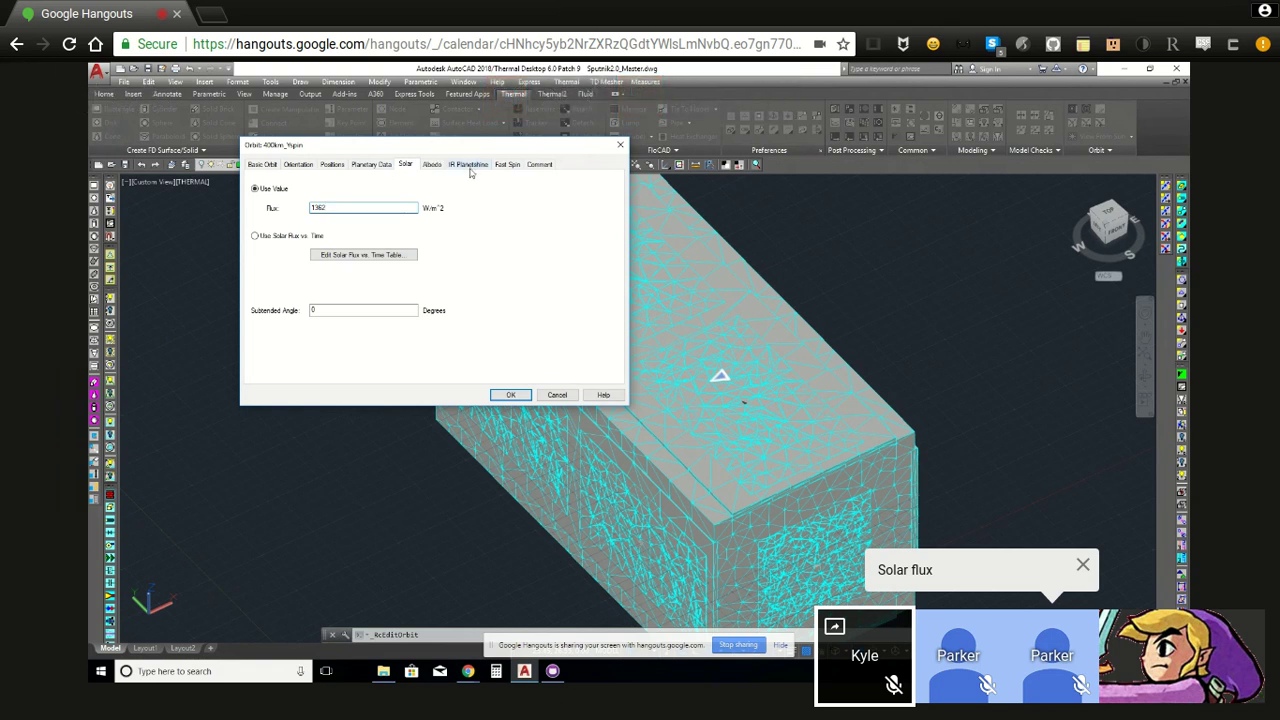
# - Review the IR Planetshine, Comment and Basic Orbit tabs, checking the beta angle
pyautogui.click(469, 168)
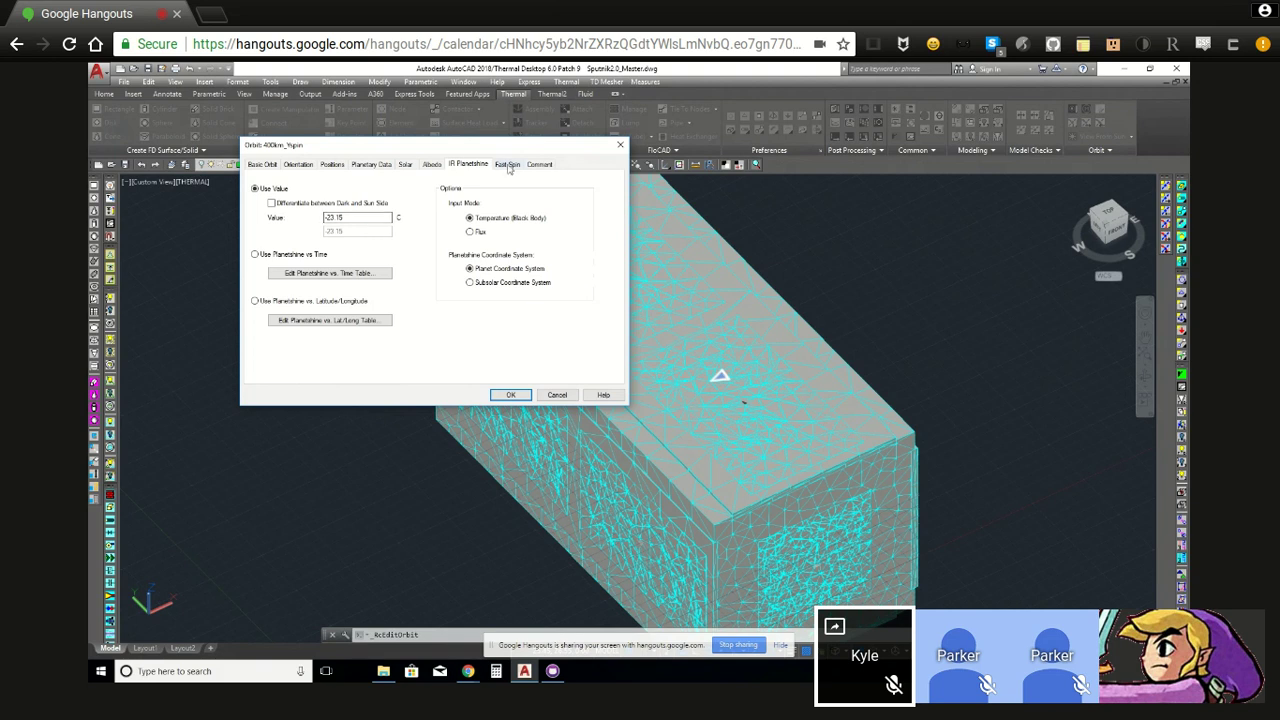
pyautogui.click(541, 165)
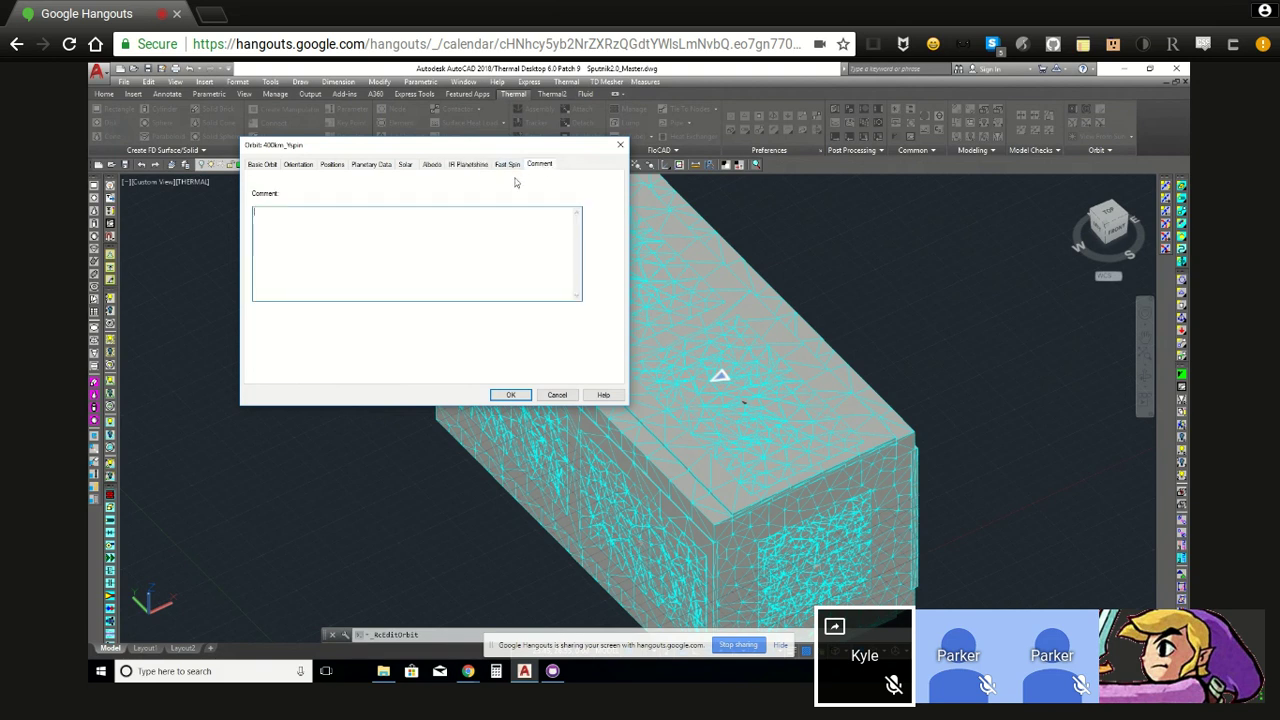
pyautogui.click(420, 276)
pyautogui.click(264, 165)
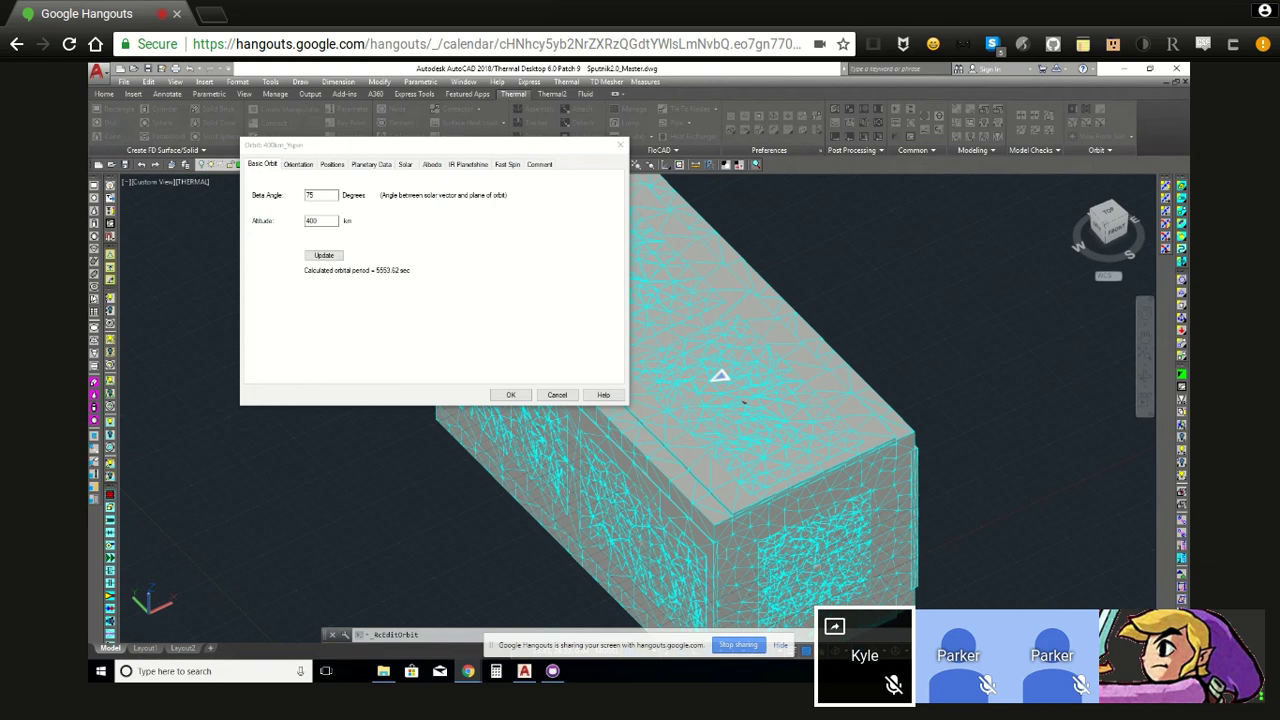
pyautogui.click(310, 194)
# - Accept the orbit settings and orbit around the Earth globe with its 400km_Yspin orbit
pyautogui.click(512, 395)
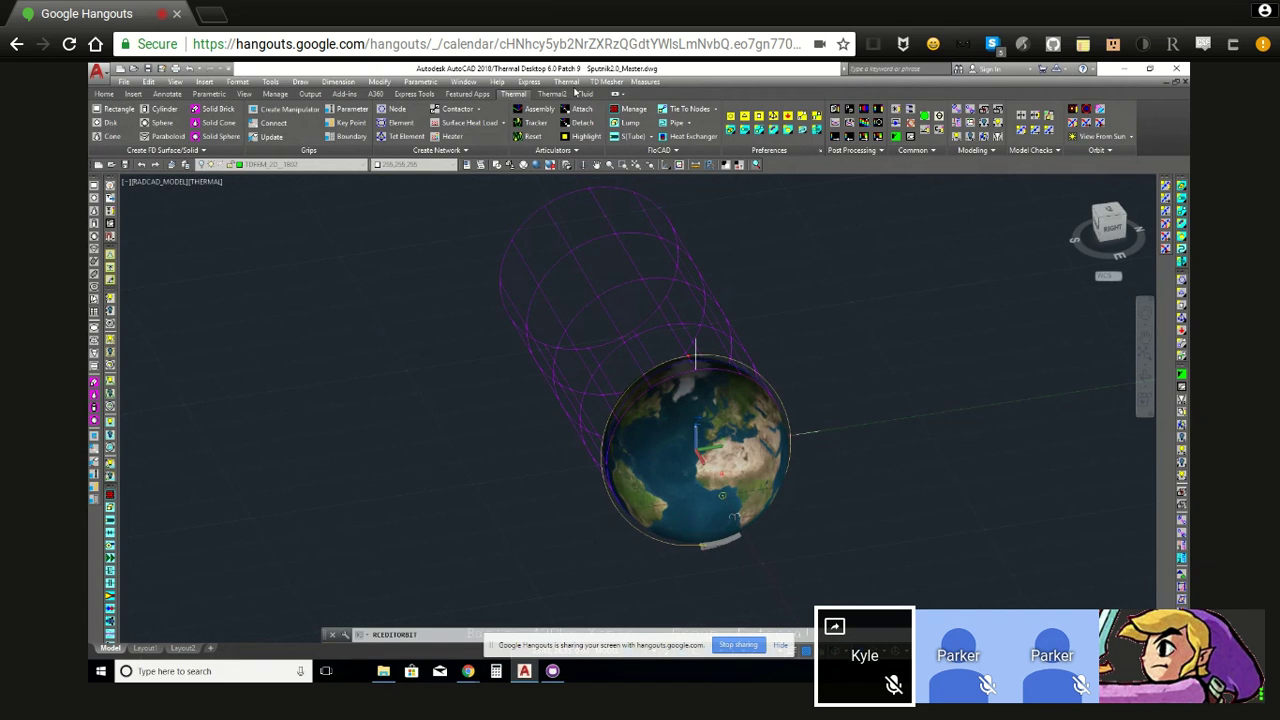
pyautogui.click(568, 82)
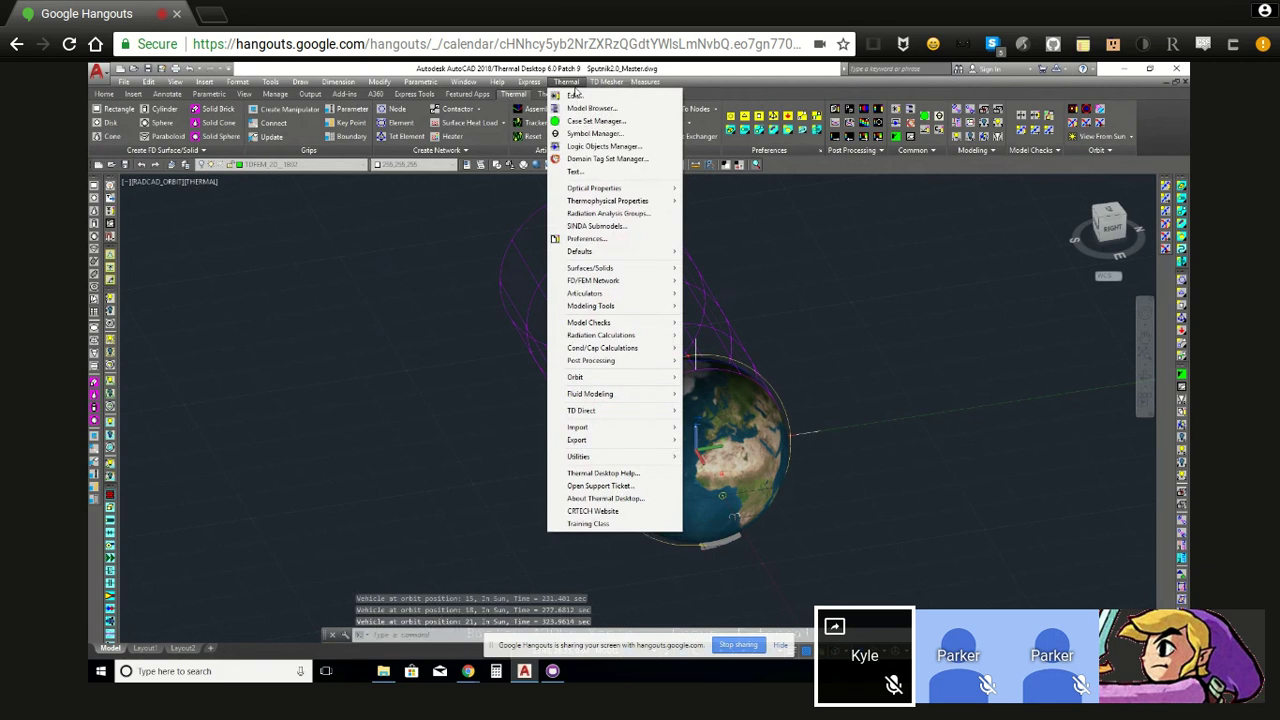
pyautogui.click(605, 68)
pyautogui.click(337, 215)
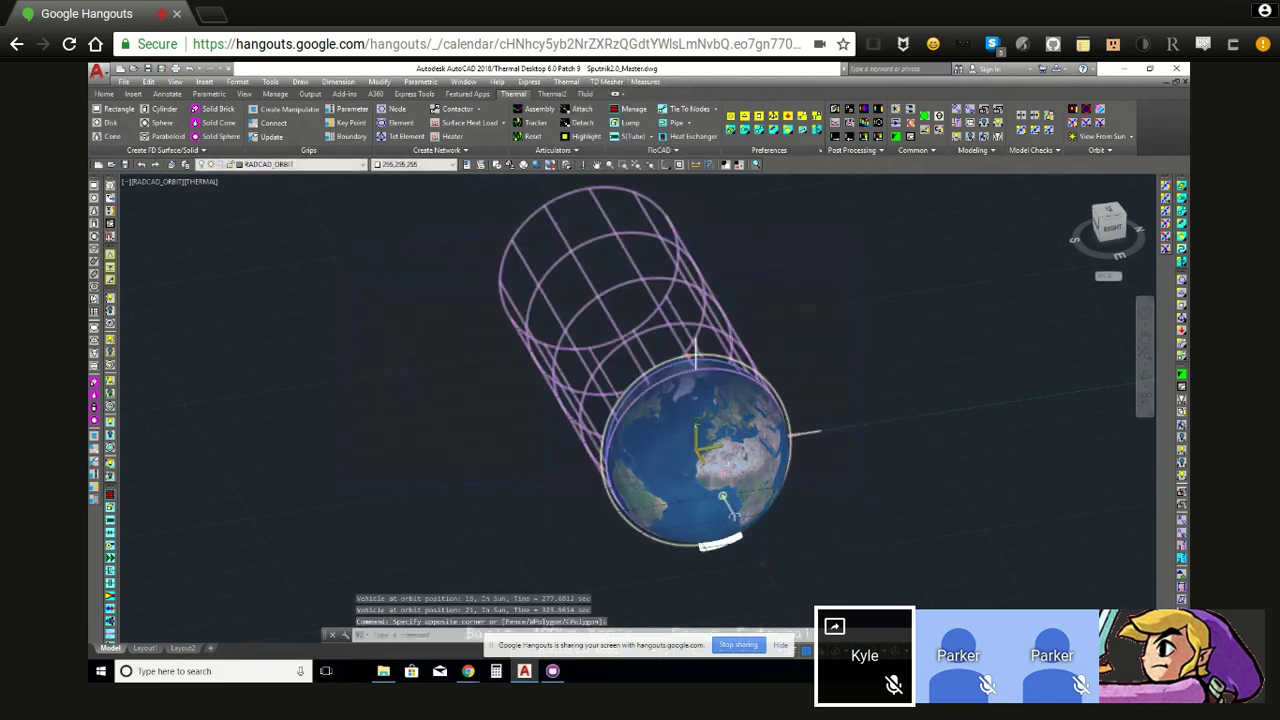
pyautogui.moveTo(990, 495)
pyautogui.keyDown('shift'); pyautogui.mouseDown(button='middle')
pyautogui.moveTo(959, 448)
pyautogui.moveTo(937, 457)
pyautogui.mouseUp(button='middle'); pyautogui.keyUp('shift')
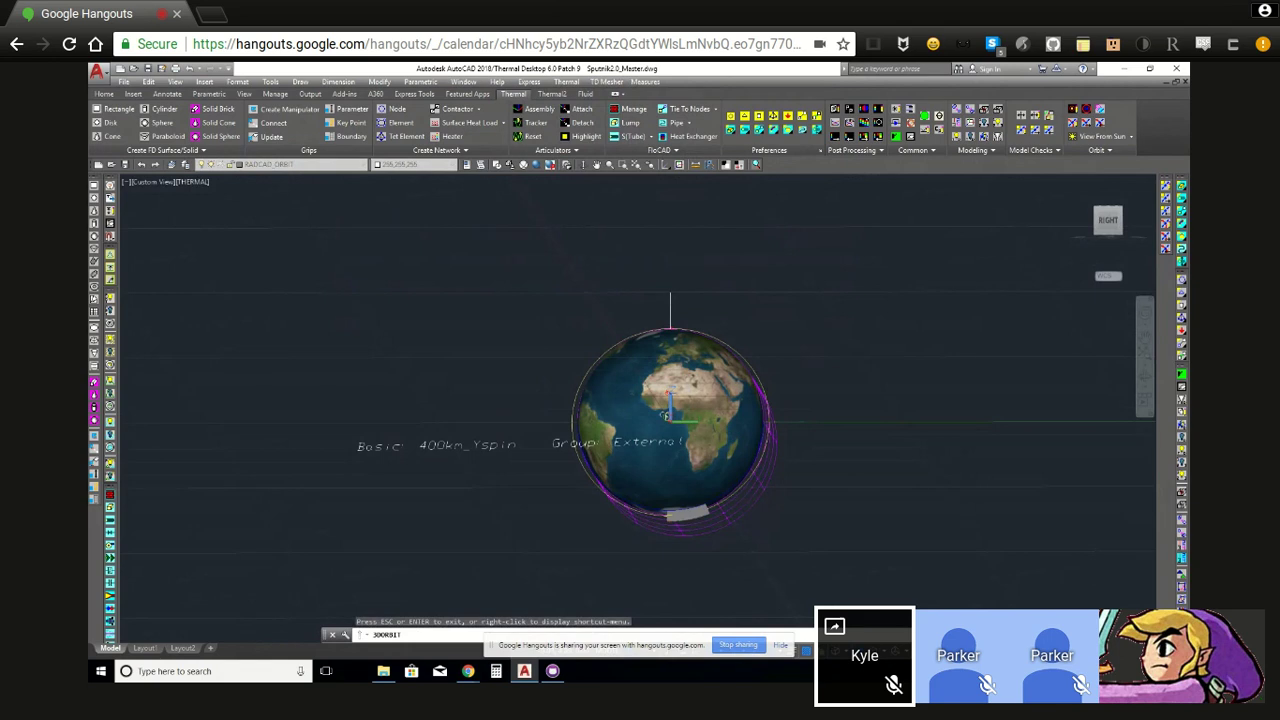
# - Zoom and orbit to inspect the satellite's row of meshed panels beneath the globe
pyautogui.press('Escape')
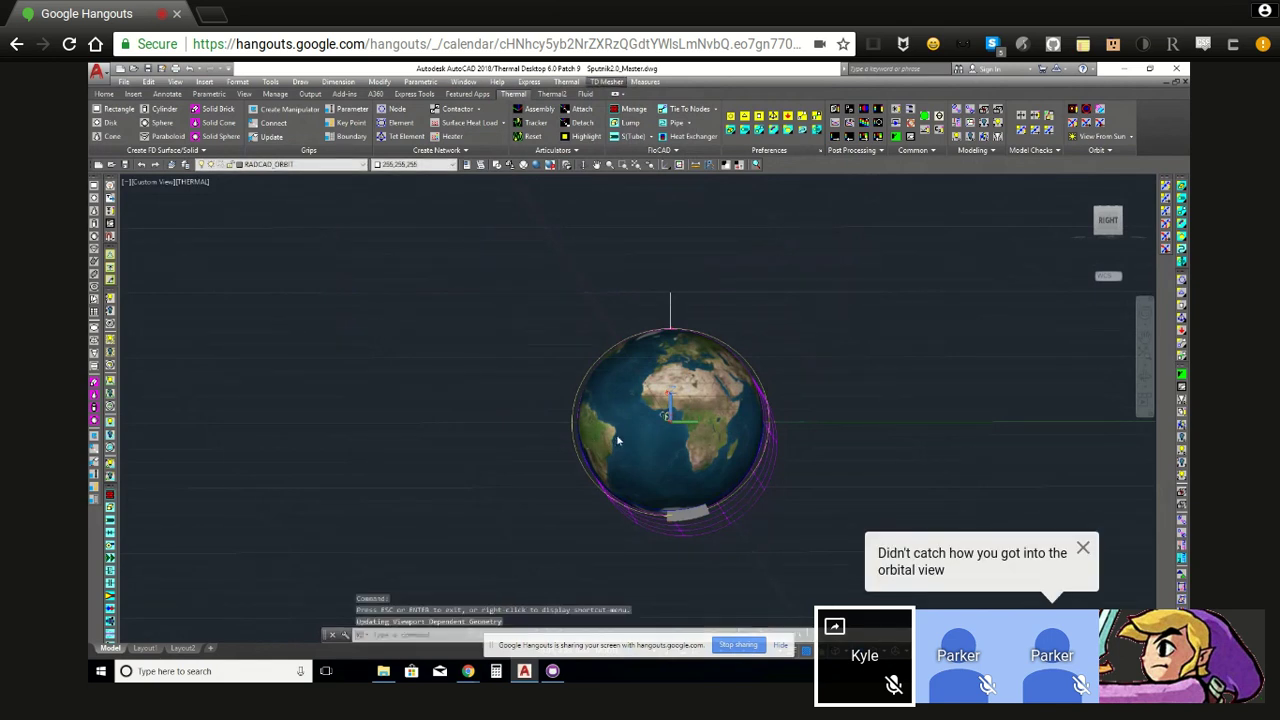
pyautogui.scroll(3, 769, 449)
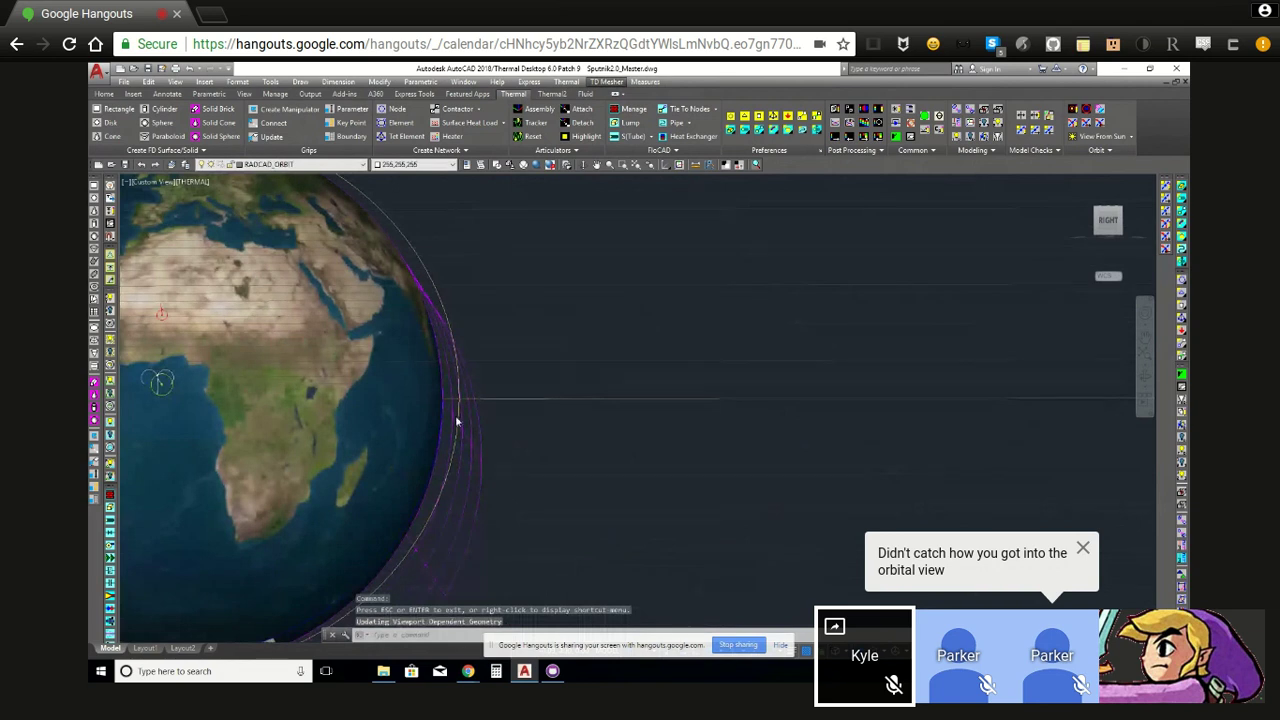
pyautogui.scroll(5, 457, 423)
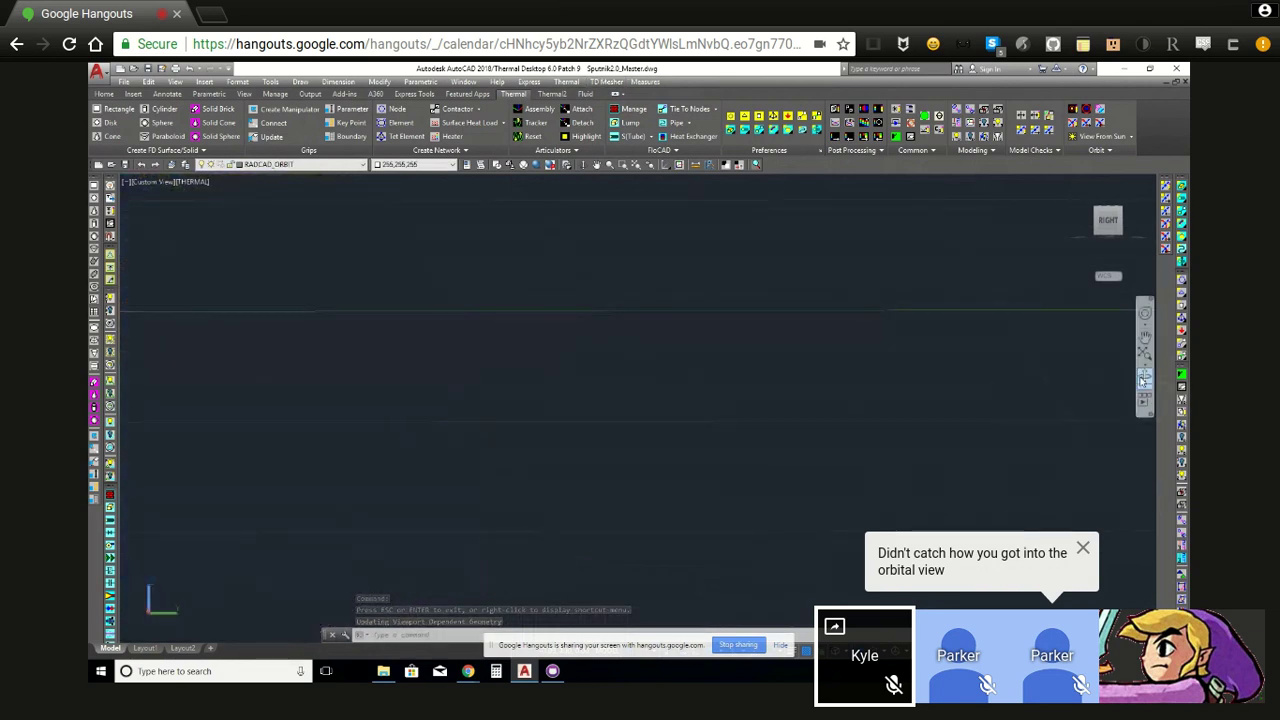
pyautogui.keyDown('shift'); pyautogui.moveTo(1128, 366); pyautogui.dragTo(372, 443, button='middle'); pyautogui.keyUp('shift')
pyautogui.moveTo(372, 443); pyautogui.dragTo(319, 445)
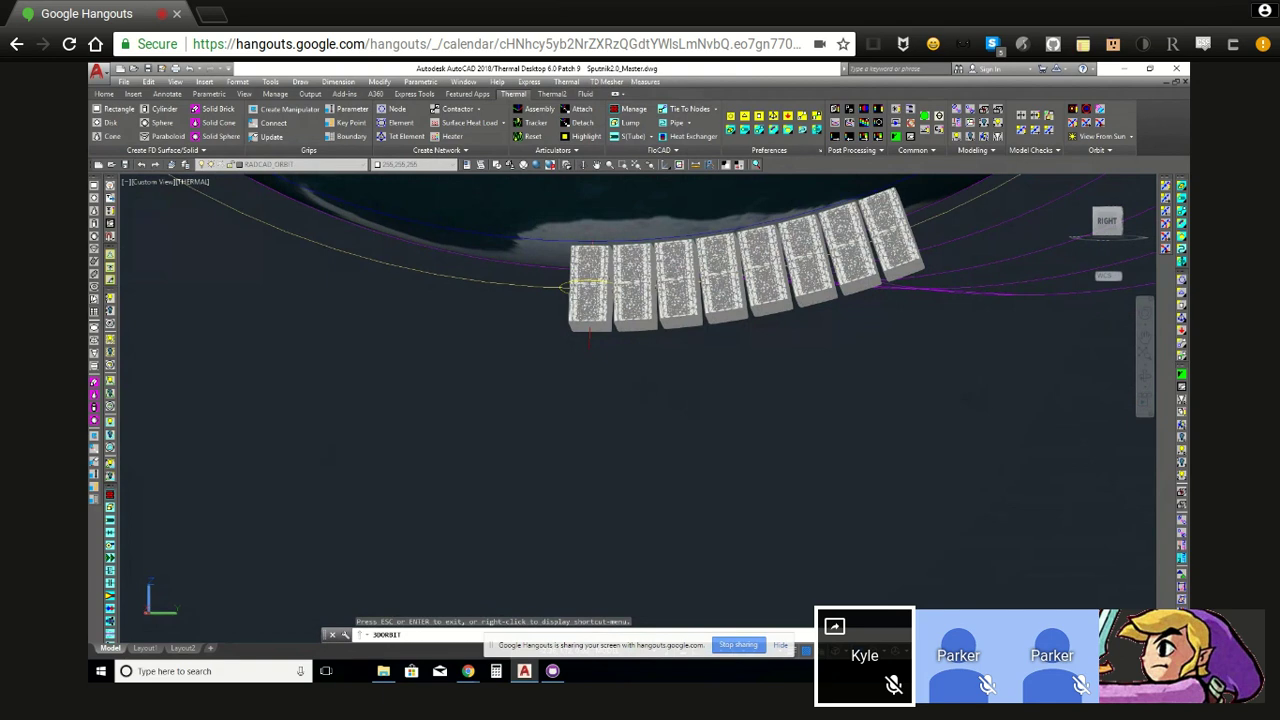
pyautogui.press('Escape')
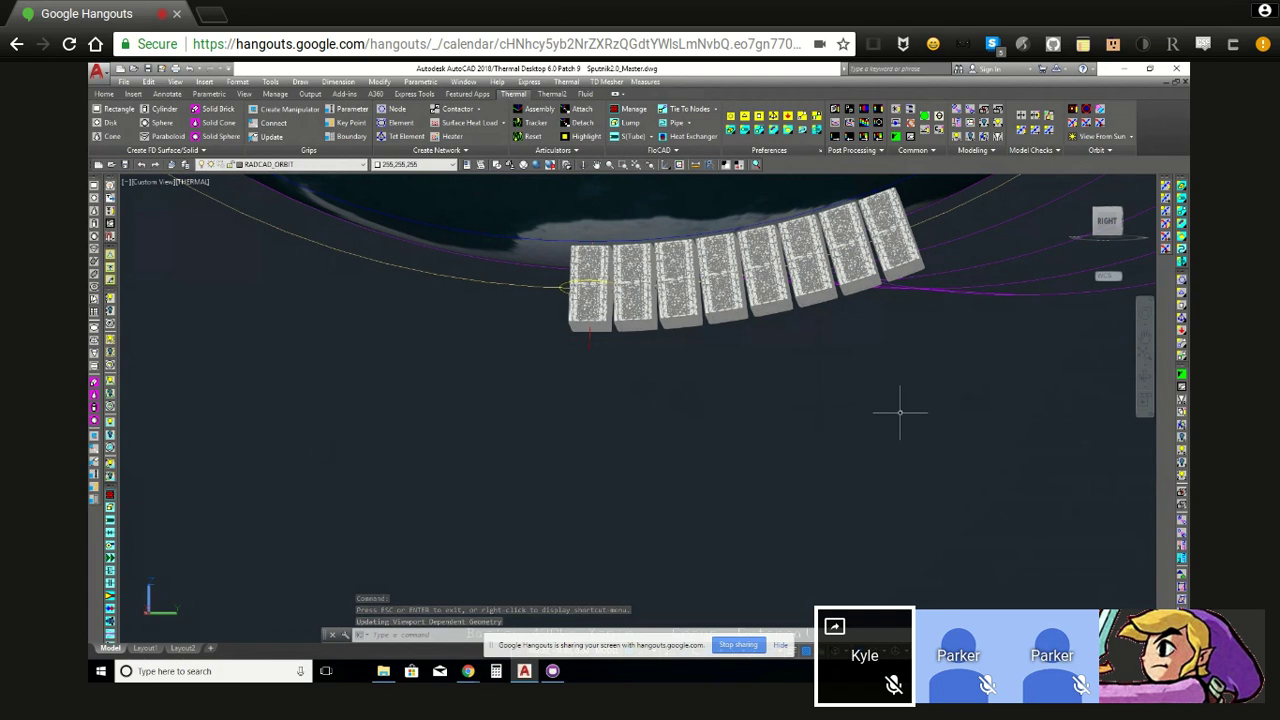
pyautogui.scroll(-5, 897, 370)
pyautogui.scroll(-2, 900, 366)
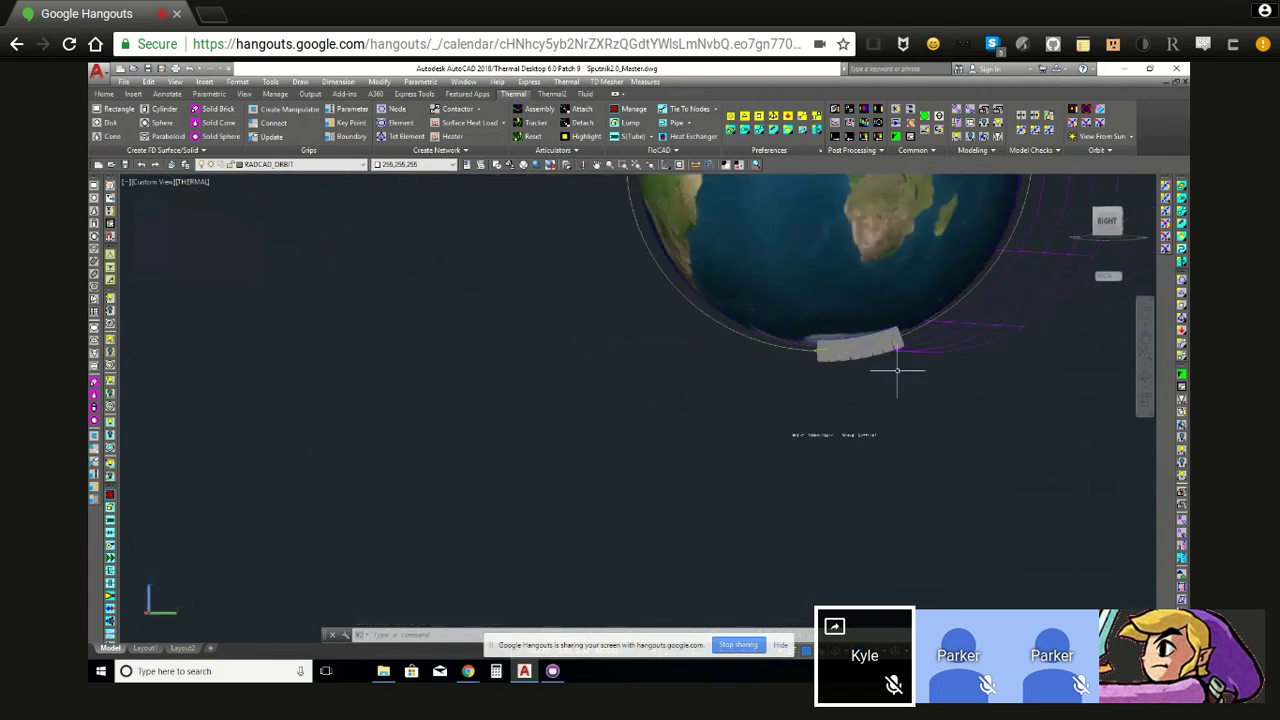
pyautogui.moveTo(1130, 375)
pyautogui.keyDown('shift'); pyautogui.mouseDown(button='middle')
pyautogui.moveTo(941, 384)
pyautogui.moveTo(1023, 380)
pyautogui.moveTo(1083, 357)
pyautogui.mouseUp(button='middle'); pyautogui.keyUp('shift')
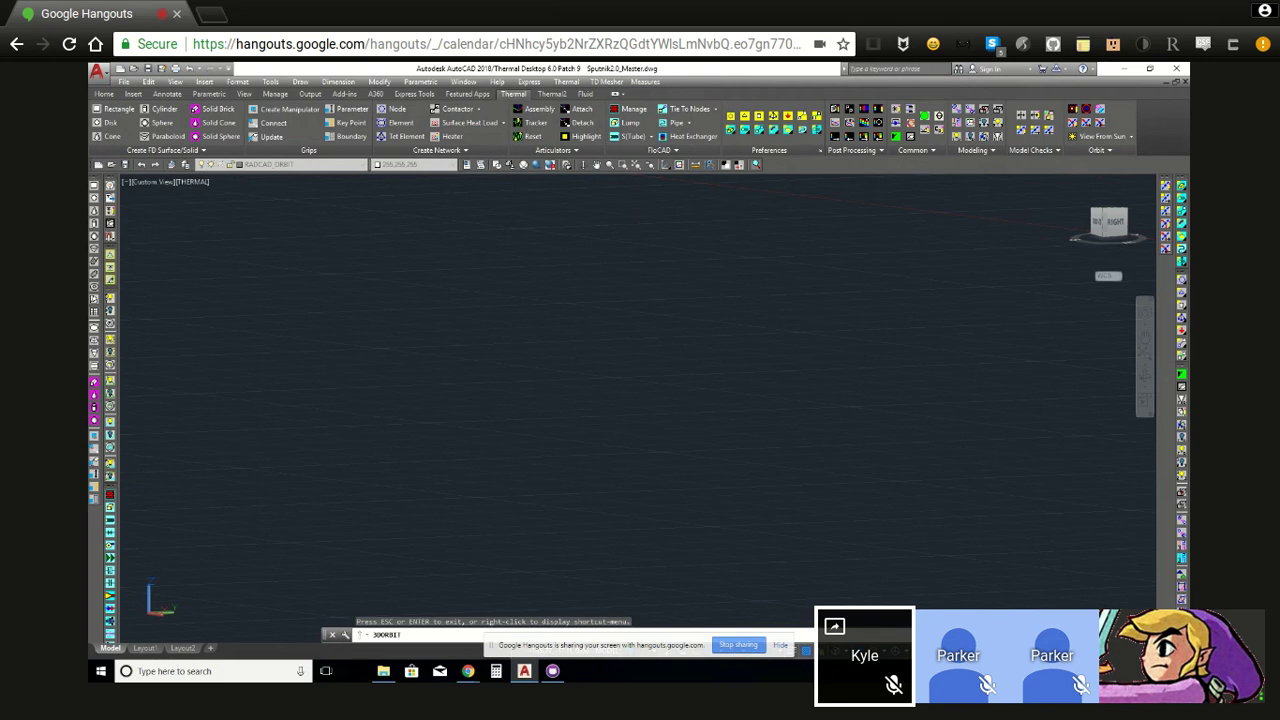
# - Orbit and zoom back to the whole globe, shadow cylinder and satellite, then pick the orbit display
pyautogui.press('Escape')
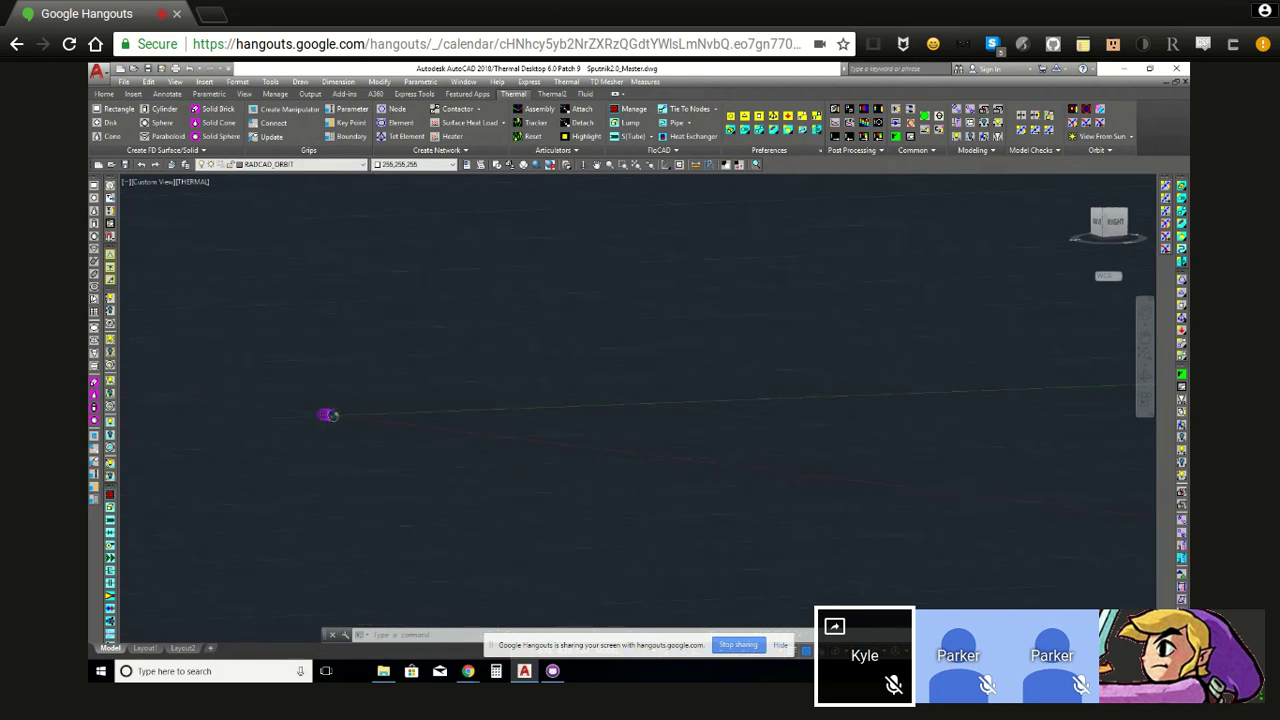
pyautogui.keyDown('shift'); pyautogui.moveTo(333, 414); pyautogui.dragTo(340, 410, button='middle'); pyautogui.keyUp('shift')
pyautogui.scroll(1, 328, 418)
pyautogui.scroll(2, 328, 418)
pyautogui.scroll(3, 328, 418)
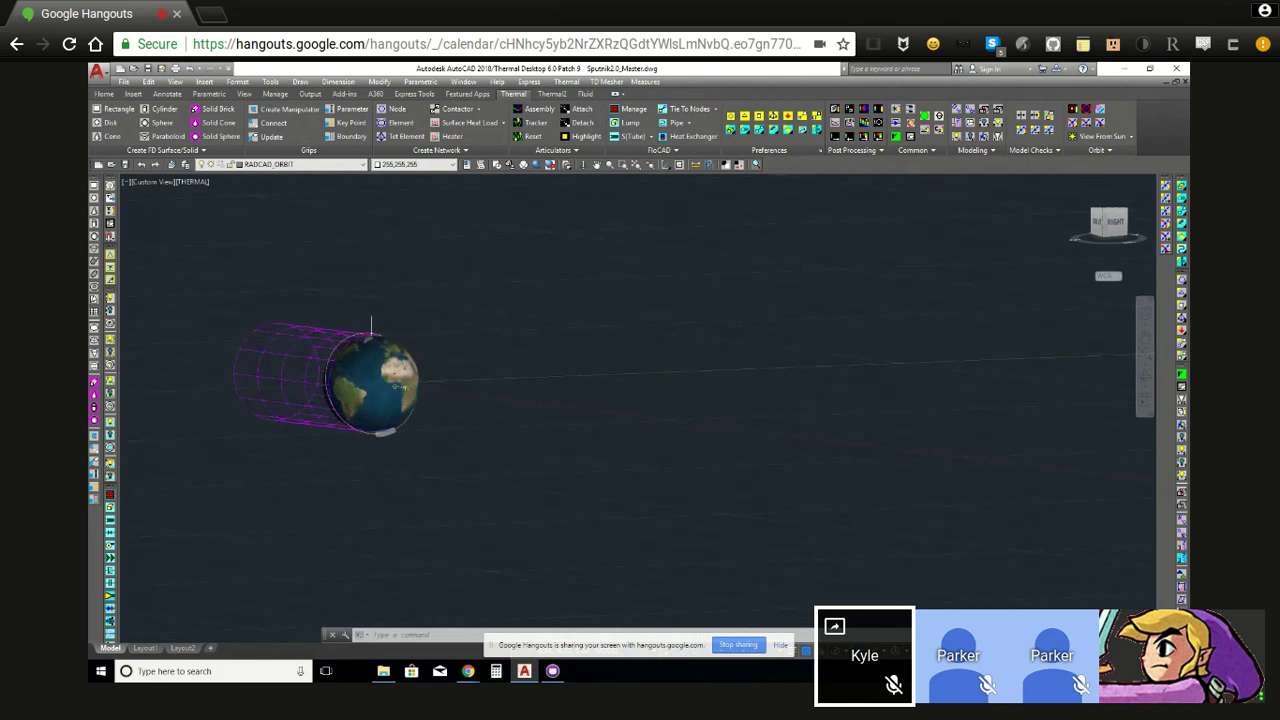
pyautogui.scroll(3, 332, 400)
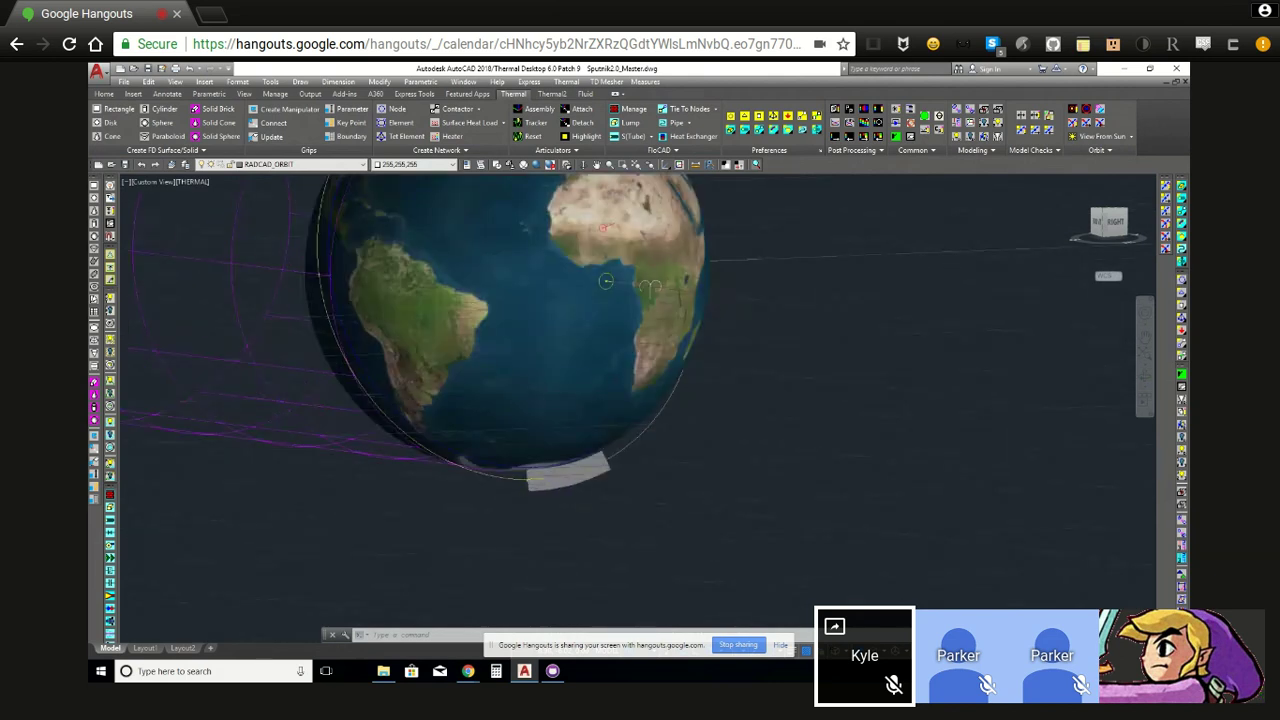
pyautogui.scroll(2, 332, 410)
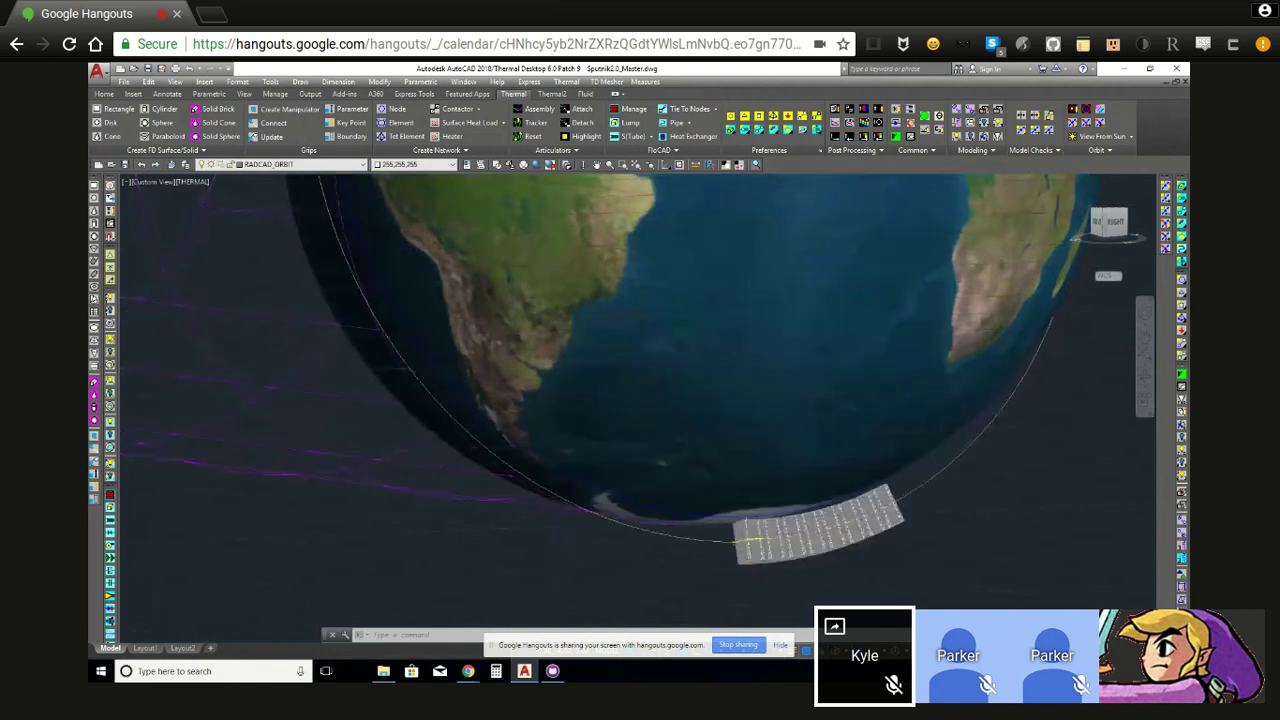
pyautogui.scroll(-3, 557, 553)
pyautogui.scroll(-2, 557, 553)
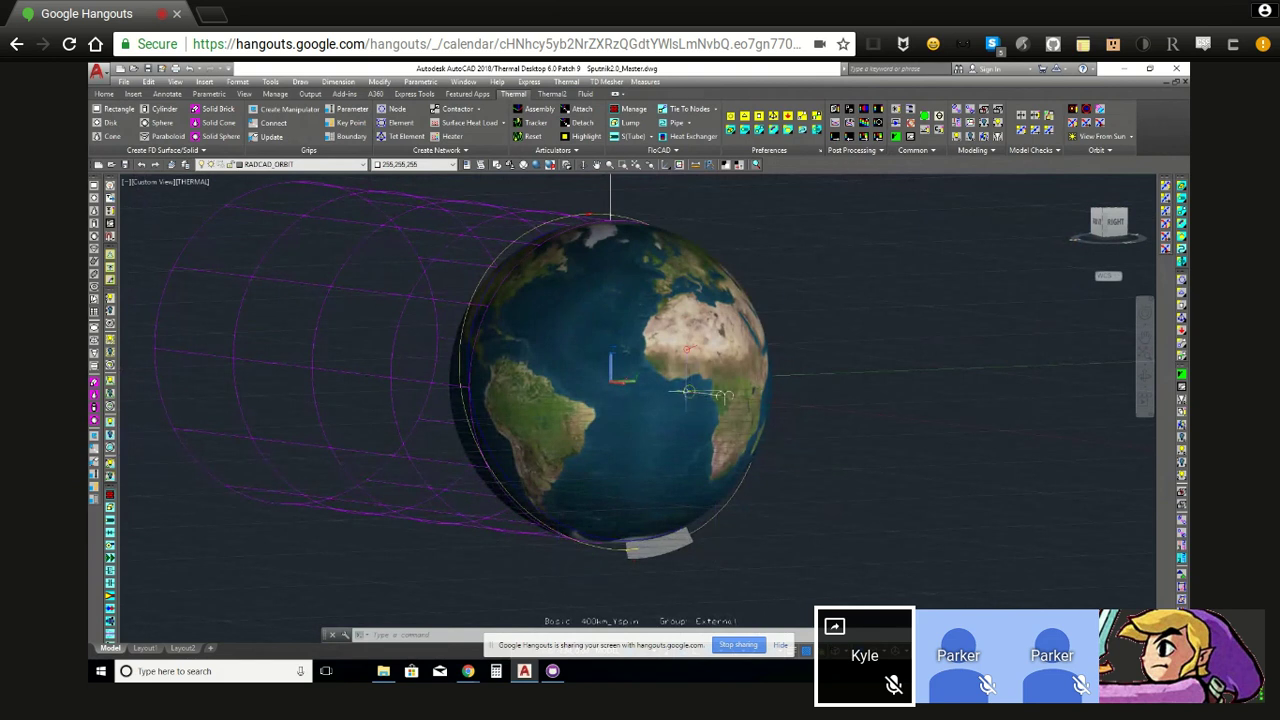
pyautogui.click(688, 392)
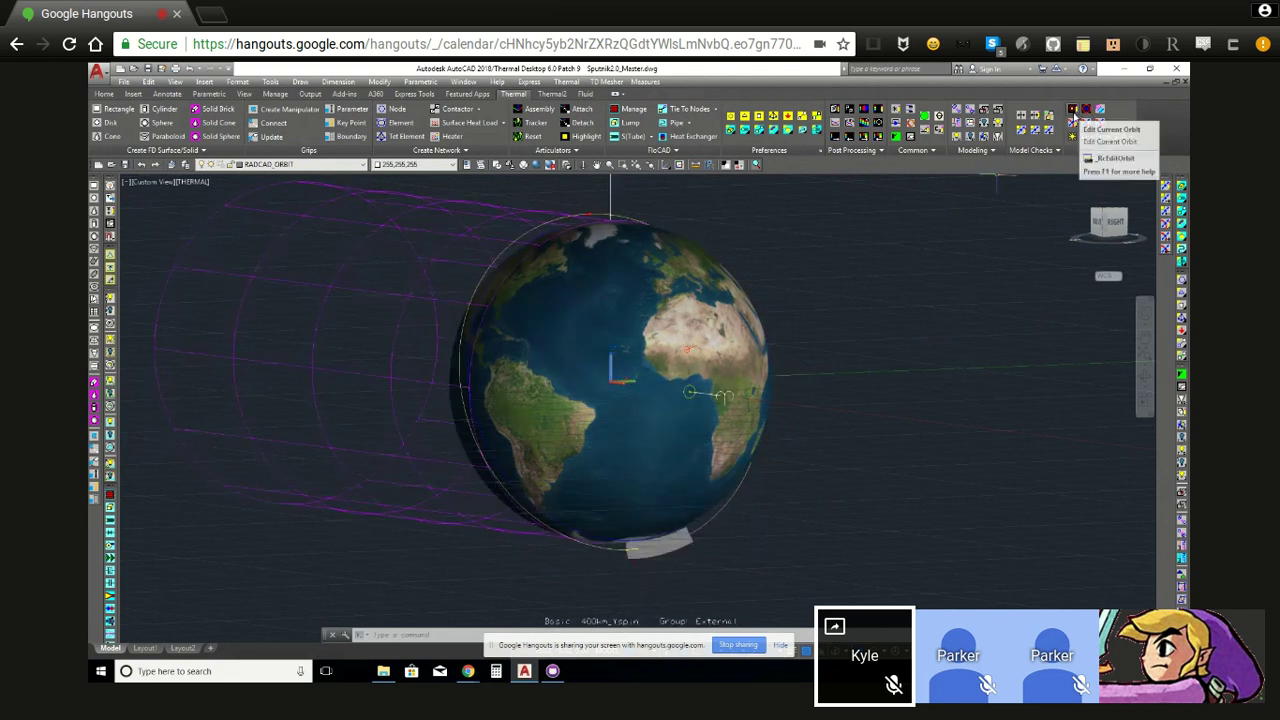
pyautogui.click(1072, 112)
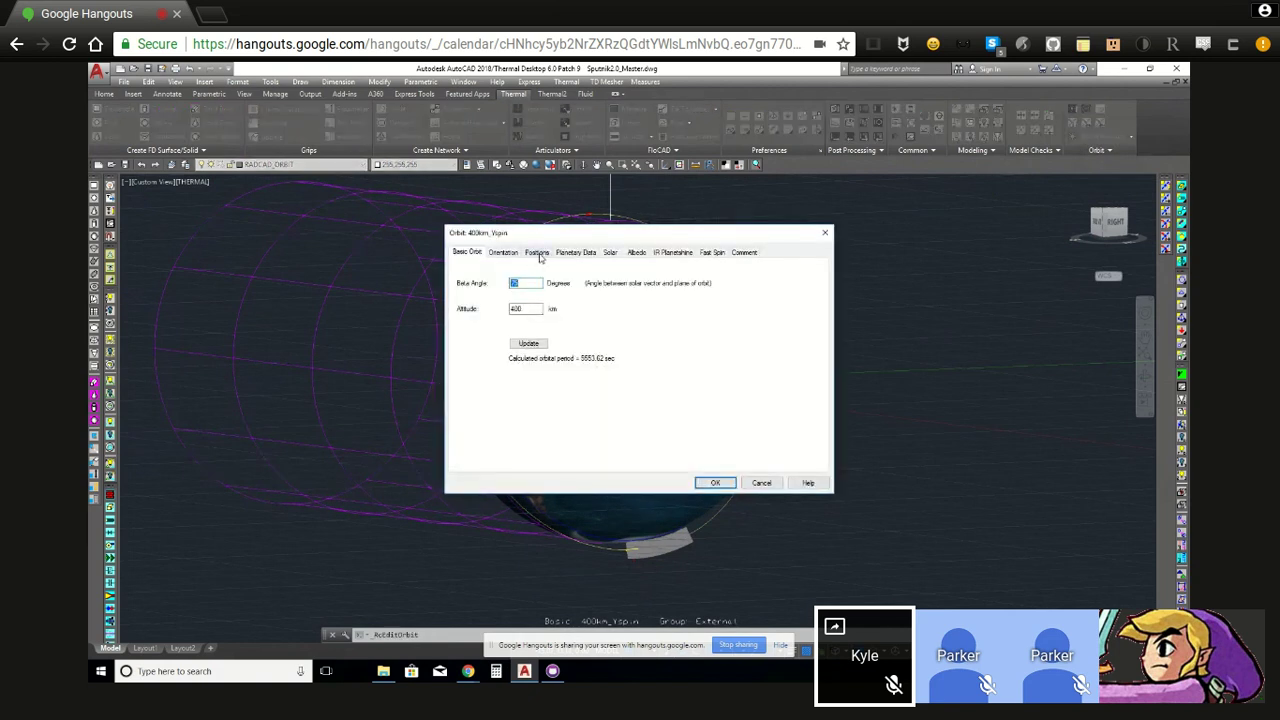
pyautogui.click(537, 253)
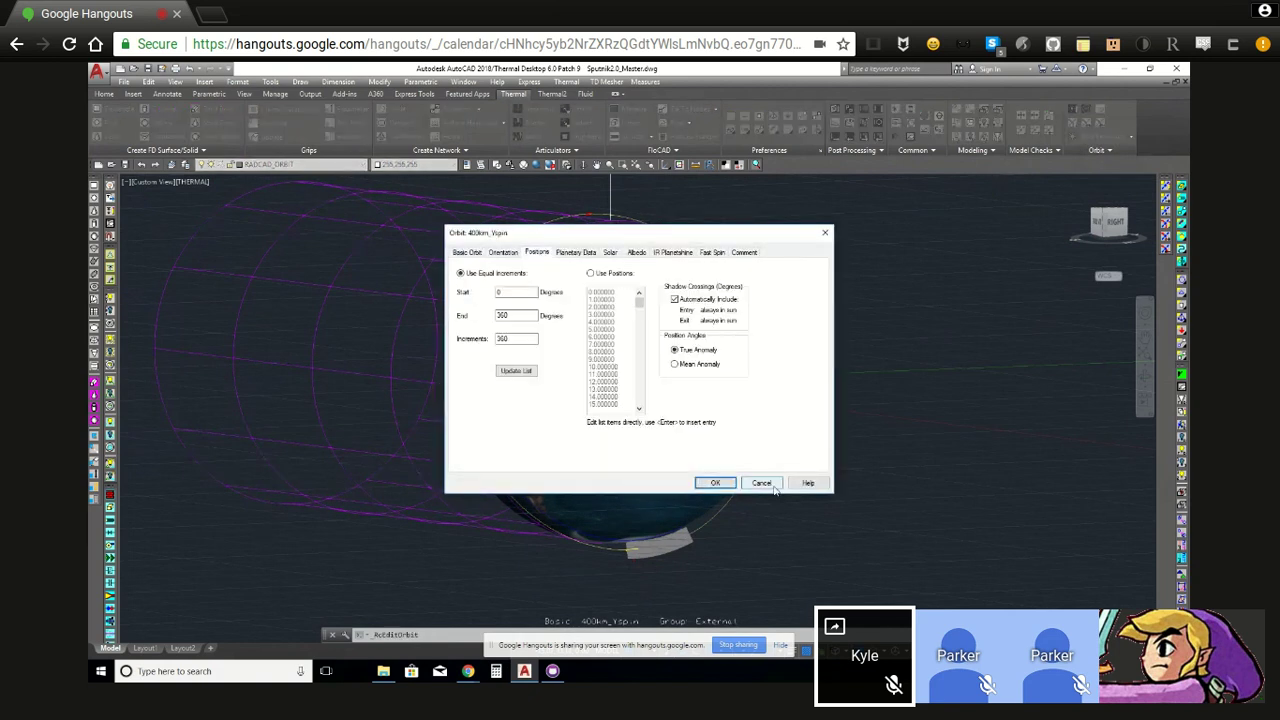
pyautogui.click(762, 483)
pyautogui.click(1087, 112)
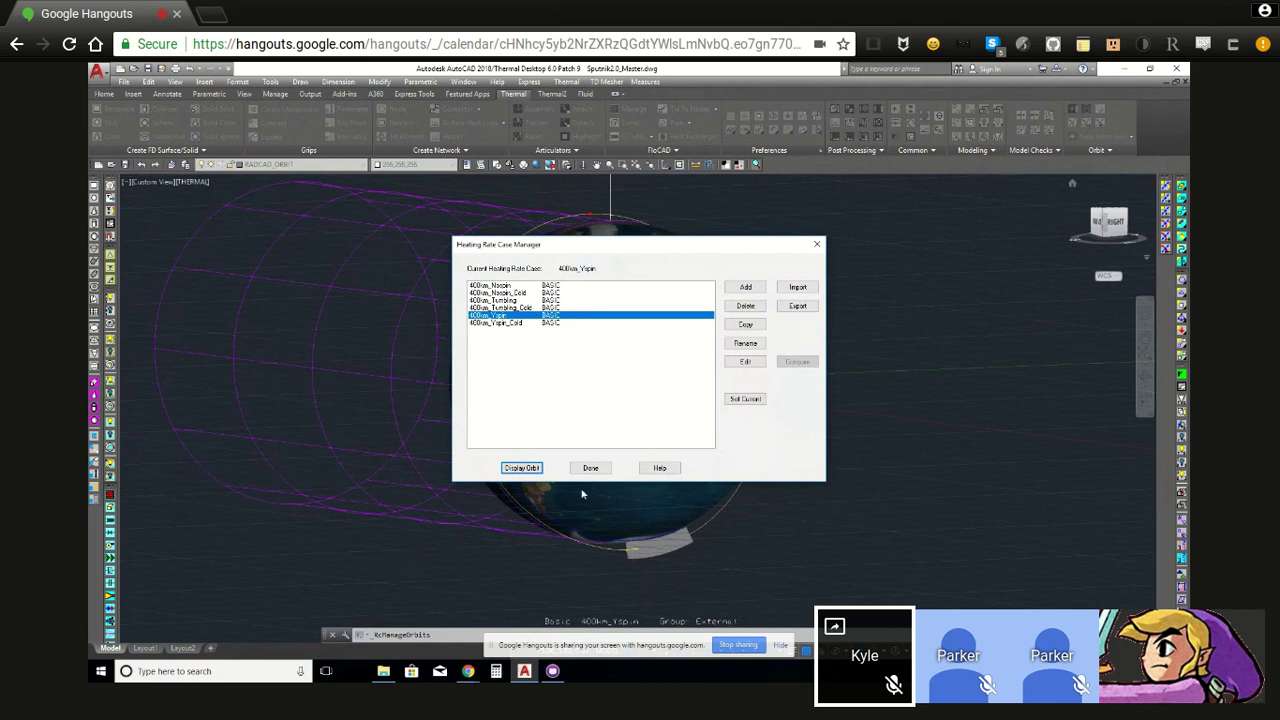
pyautogui.click(816, 244)
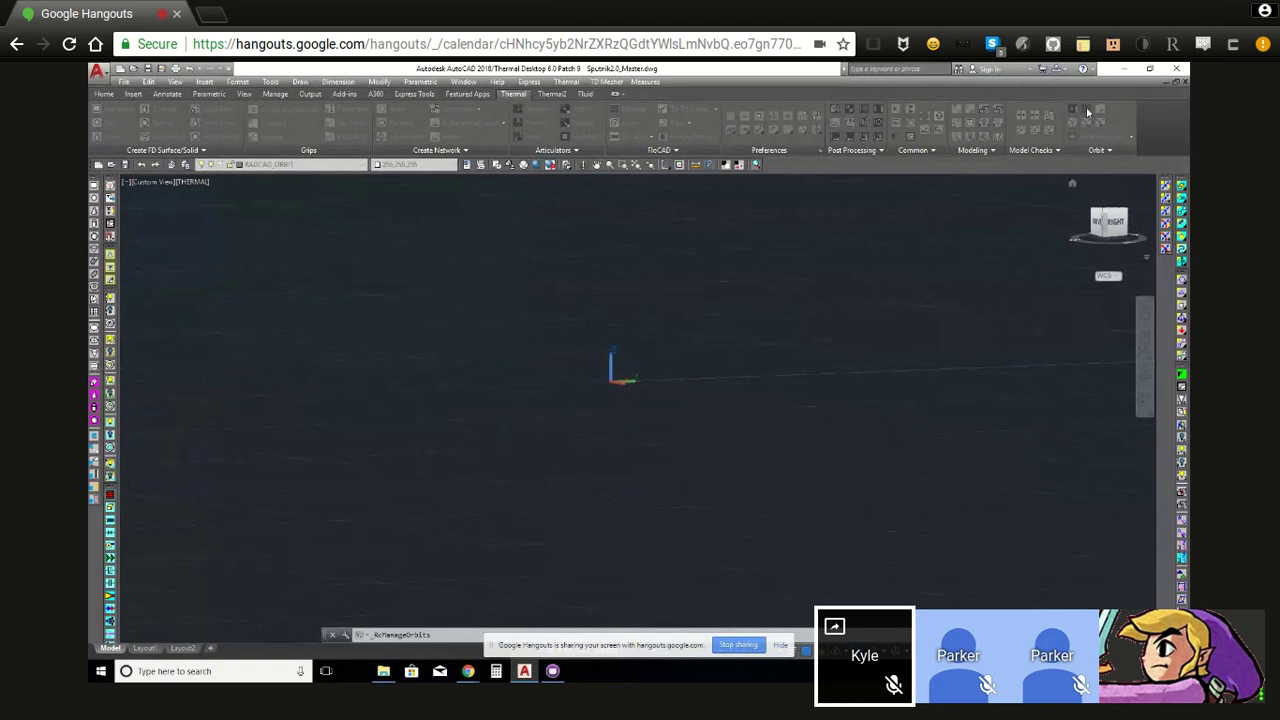
# - Apply the RadCAD orbit view so the meshed box-shaped satellite fills the viewport
pyautogui.click(1087, 112)
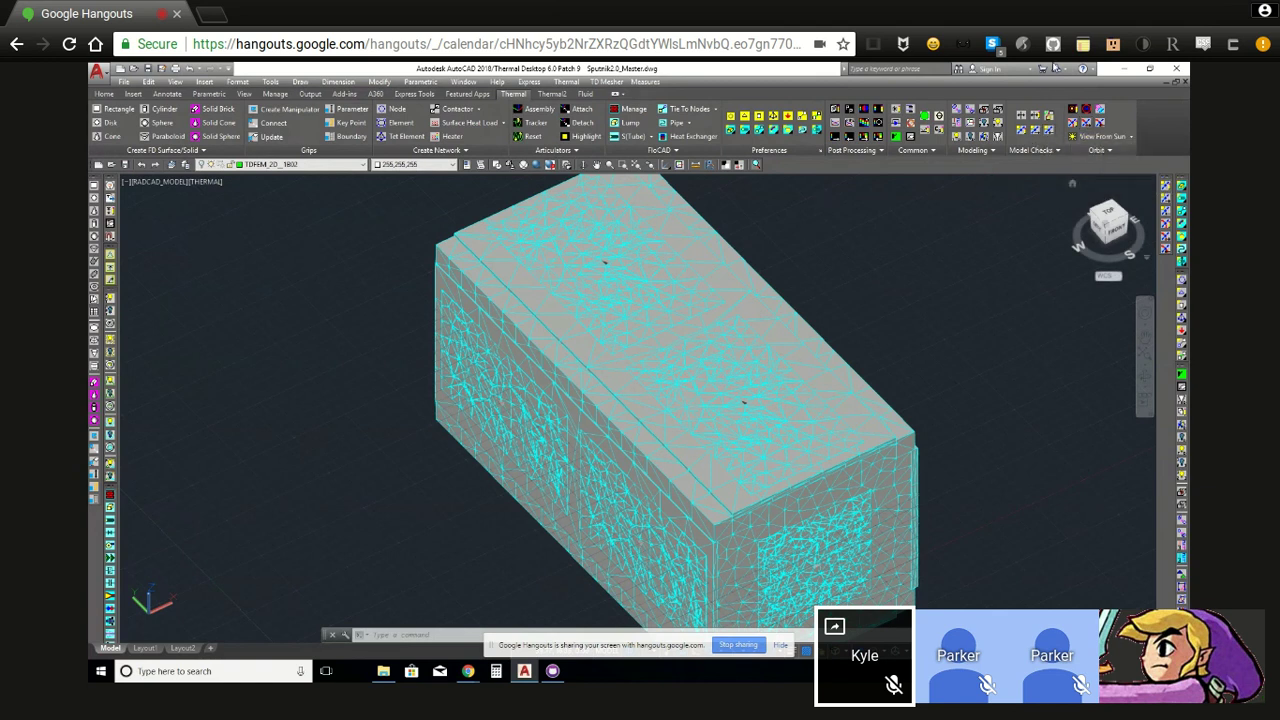
# - Check the View From Sun options, then bring up the Thermal menu's Post Processing commands
pyautogui.click(1132, 138)
pyautogui.moveTo(1104, 136)
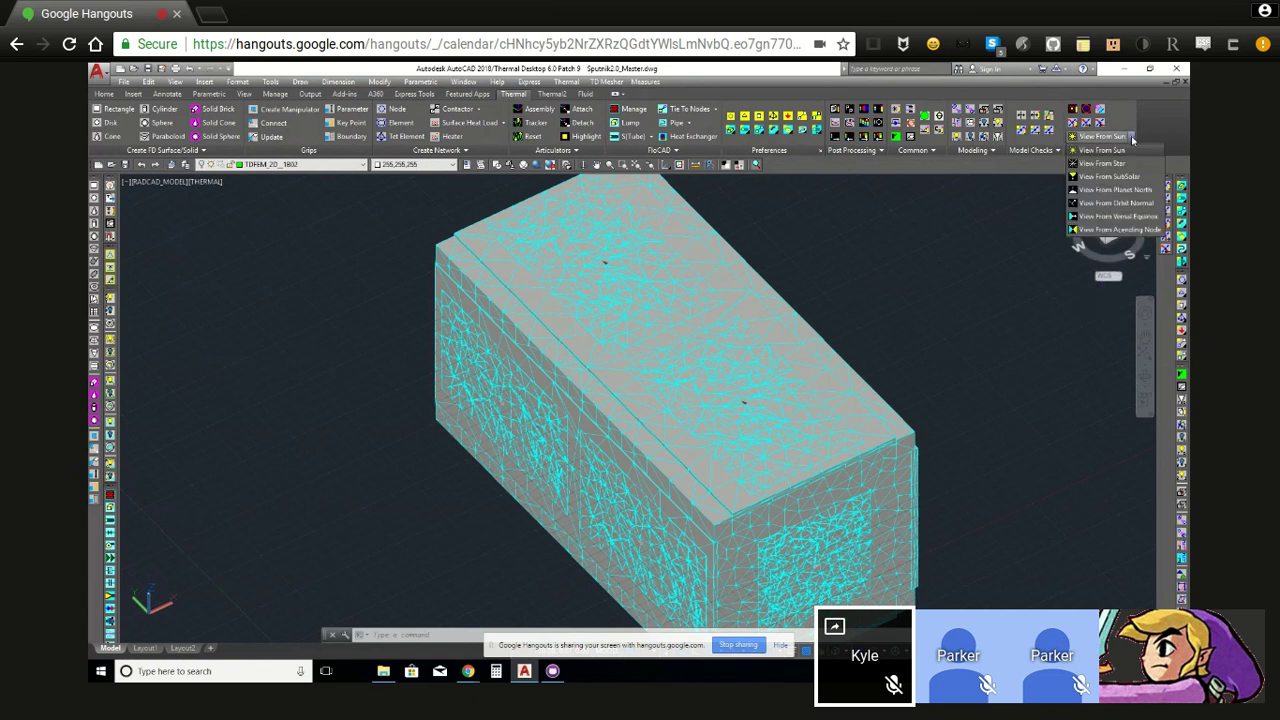
pyautogui.click(1132, 138)
pyautogui.click(566, 82)
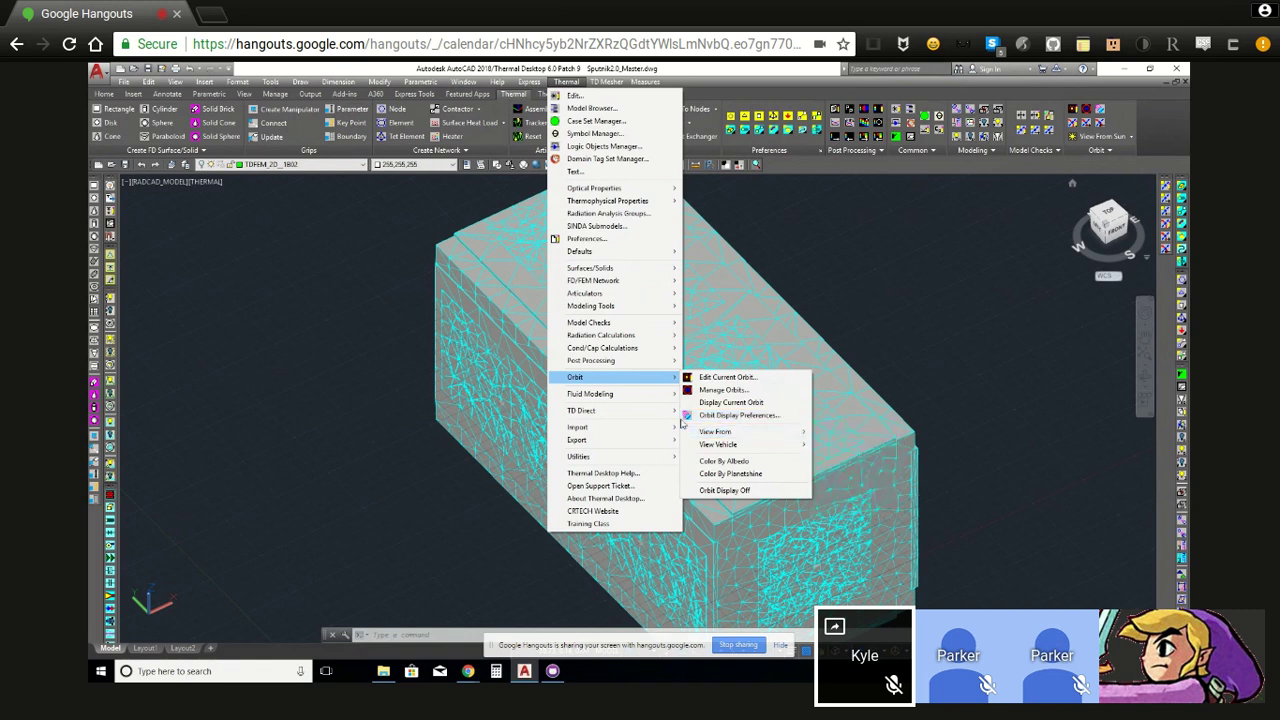
pyautogui.moveTo(611, 296)
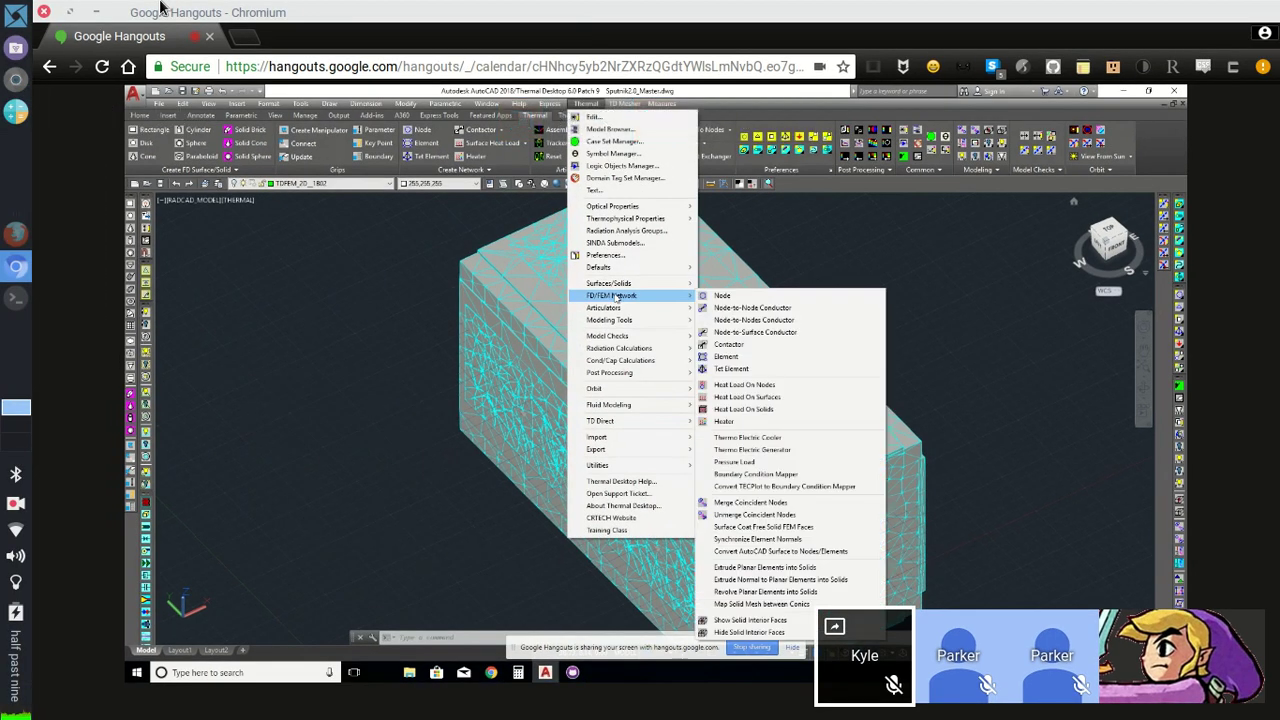
# - Launch GIMP and create a new 640x400 image
pyautogui.press('super')
pyautogui.write('gimp')
pyautogui.press('Return')
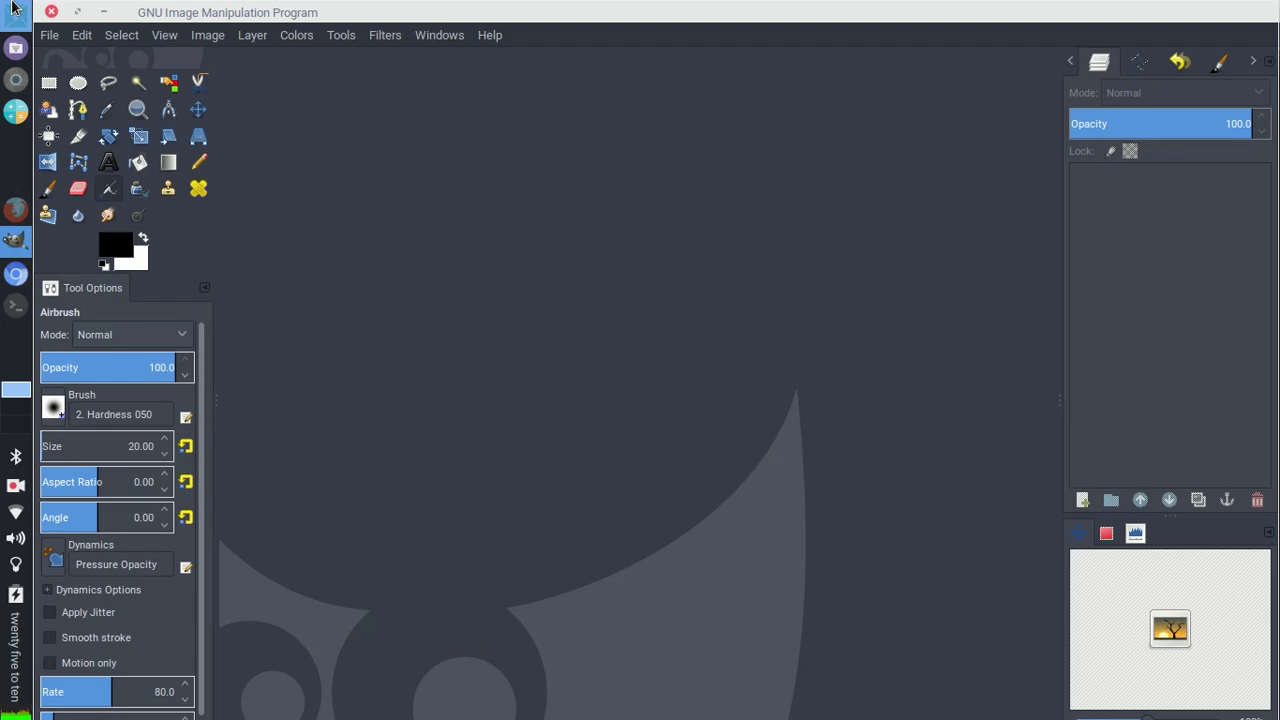
pyautogui.hotkey('ctrl', 'n')
pyautogui.press('Return')
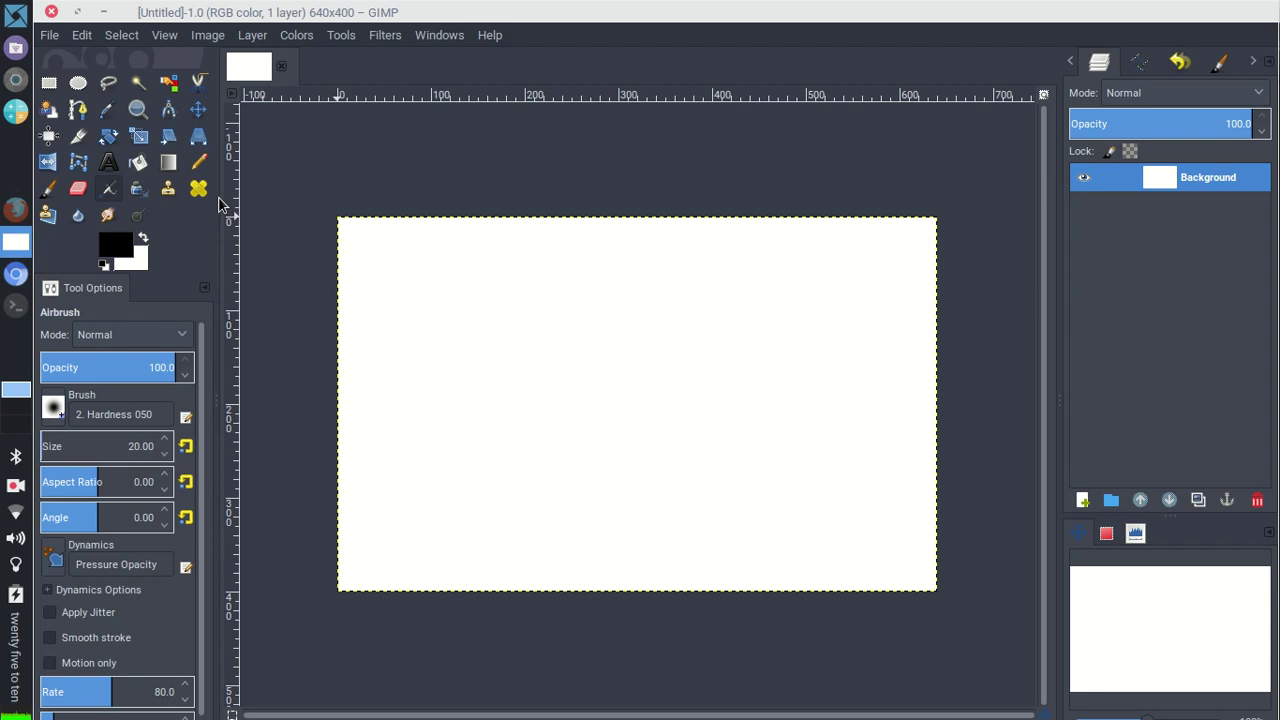
# - Select the Paintbrush tool with a brush size of 5
pyautogui.click(50, 193)
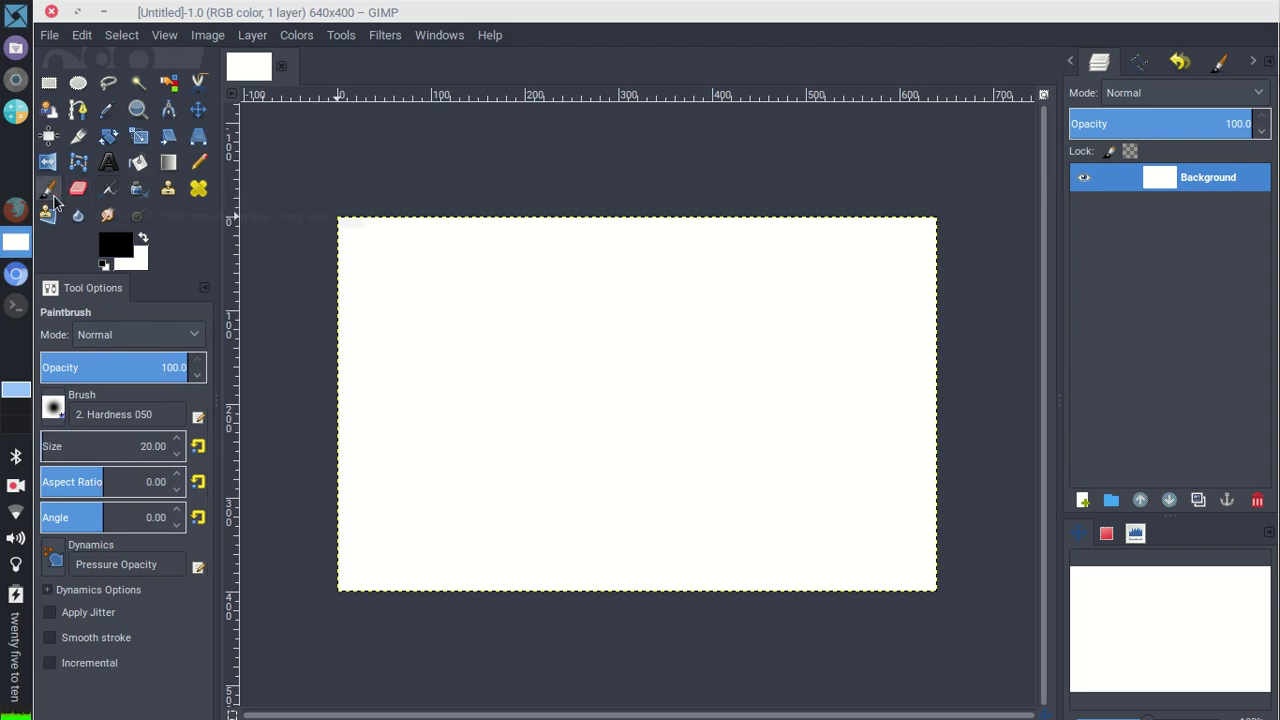
pyautogui.doubleClick(152, 445)
pyautogui.write('5')
pyautogui.press('Return')
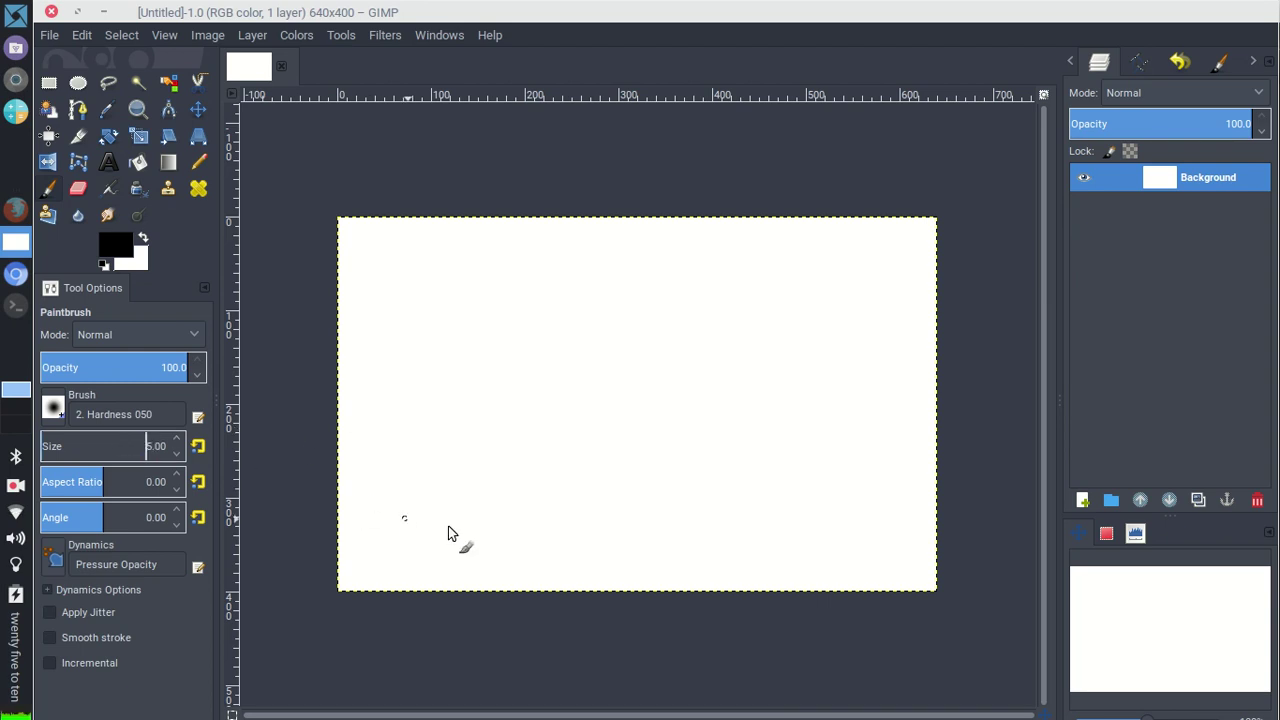
# - Paint arrowed horizontal and vertical axes, labelling the horizontal axis n
pyautogui.moveTo(429, 518); pyautogui.dragTo(791, 510)
pyautogui.moveTo(791, 510); pyautogui.dragTo(757, 518)
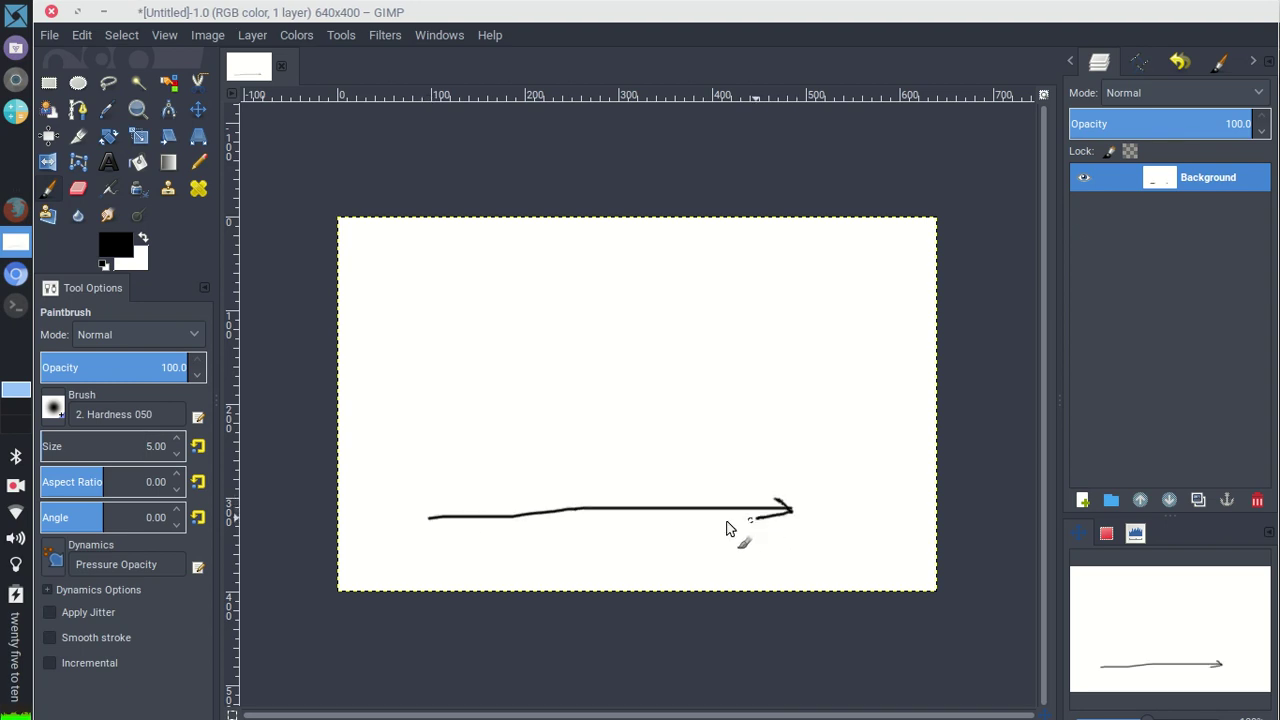
pyautogui.moveTo(634, 539)
pyautogui.mouseDown()
pyautogui.moveTo(636, 570)
pyautogui.moveTo(665, 568)
pyautogui.mouseUp()
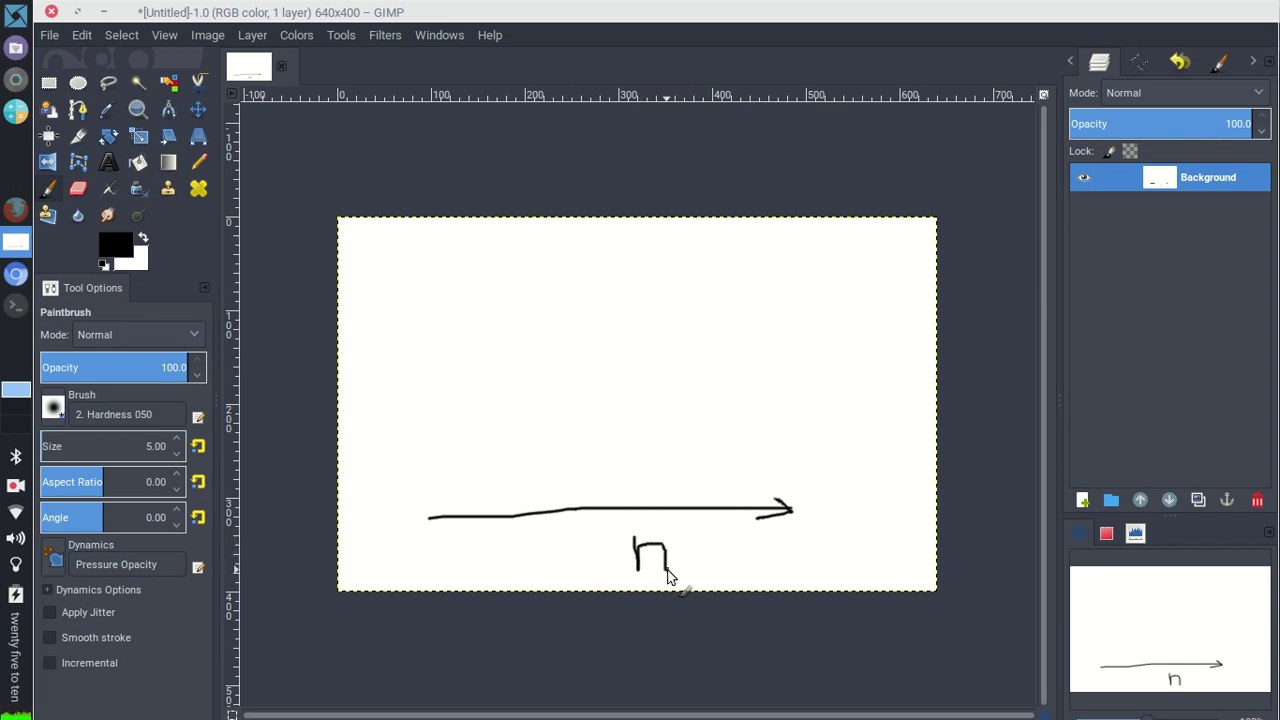
pyautogui.moveTo(431, 517); pyautogui.dragTo(431, 265)
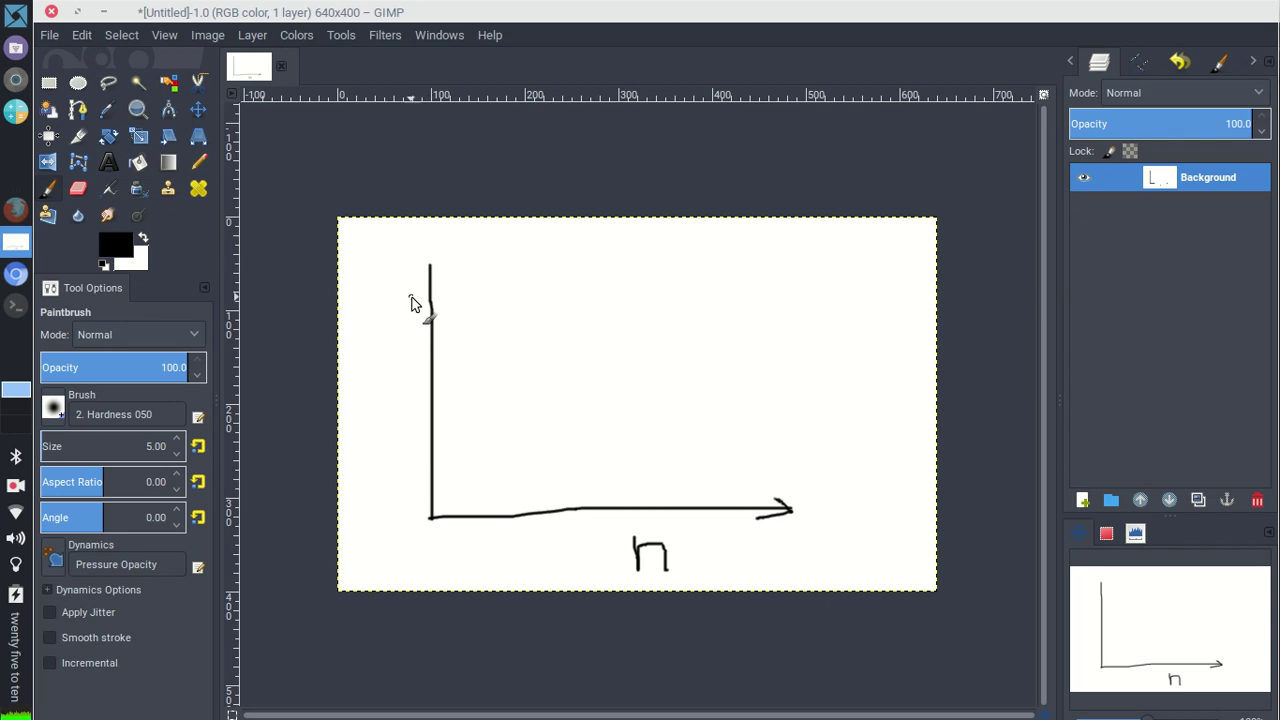
pyautogui.moveTo(417, 281)
pyautogui.mouseDown()
pyautogui.moveTo(447, 282)
pyautogui.moveTo(387, 297)
pyautogui.mouseUp()
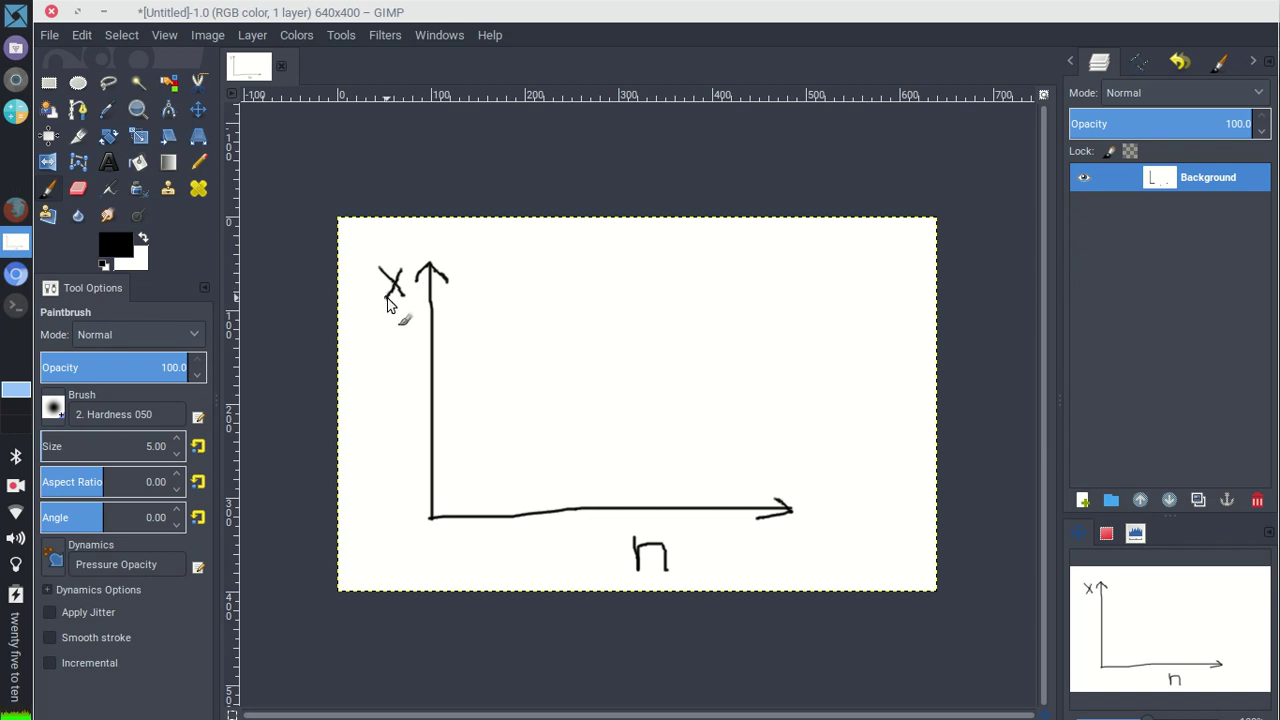
# - Plot eight data points rising from the origin and levelling off at the right
pyautogui.click(487, 477)
pyautogui.click(528, 438)
pyautogui.click(584, 402)
pyautogui.click(639, 376)
pyautogui.click(702, 357)
pyautogui.click(757, 343)
pyautogui.click(851, 329)
pyautogui.click(895, 326)
# - Paint a curve through the dots below a horizontal limit line and circle where they meet
pyautogui.moveTo(481, 485); pyautogui.dragTo(672, 363)
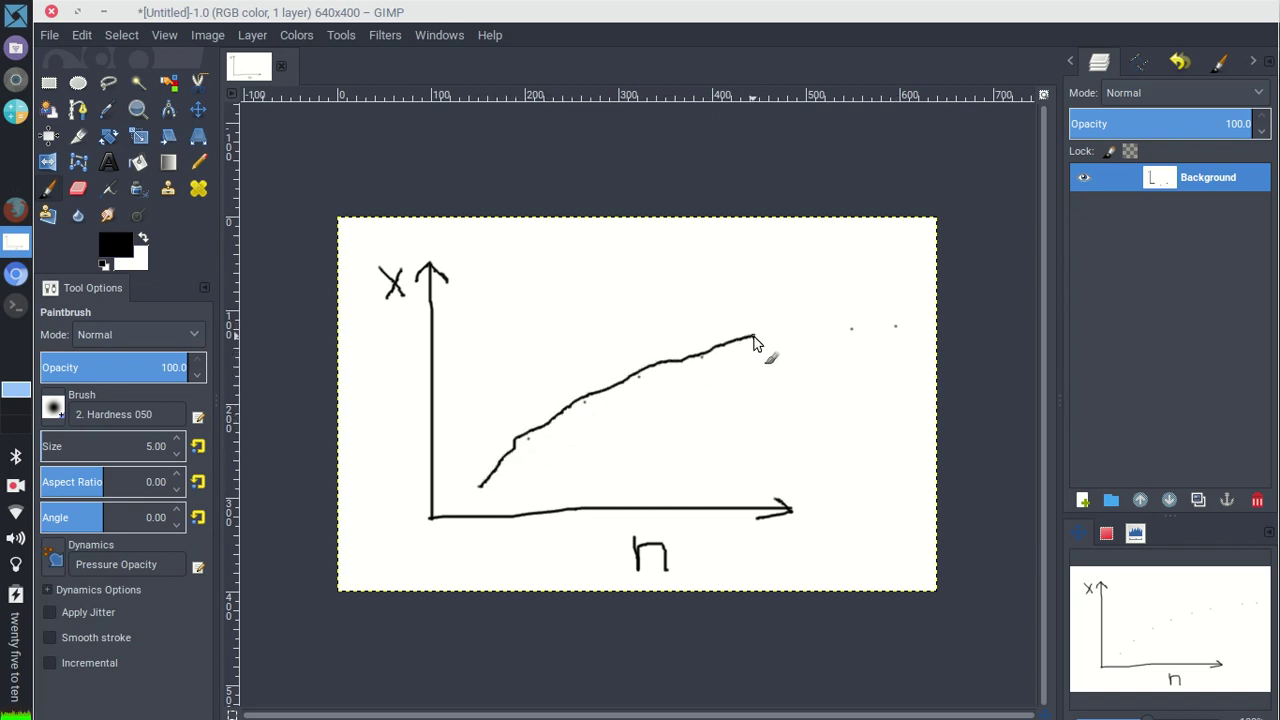
pyautogui.moveTo(672, 363); pyautogui.dragTo(888, 320)
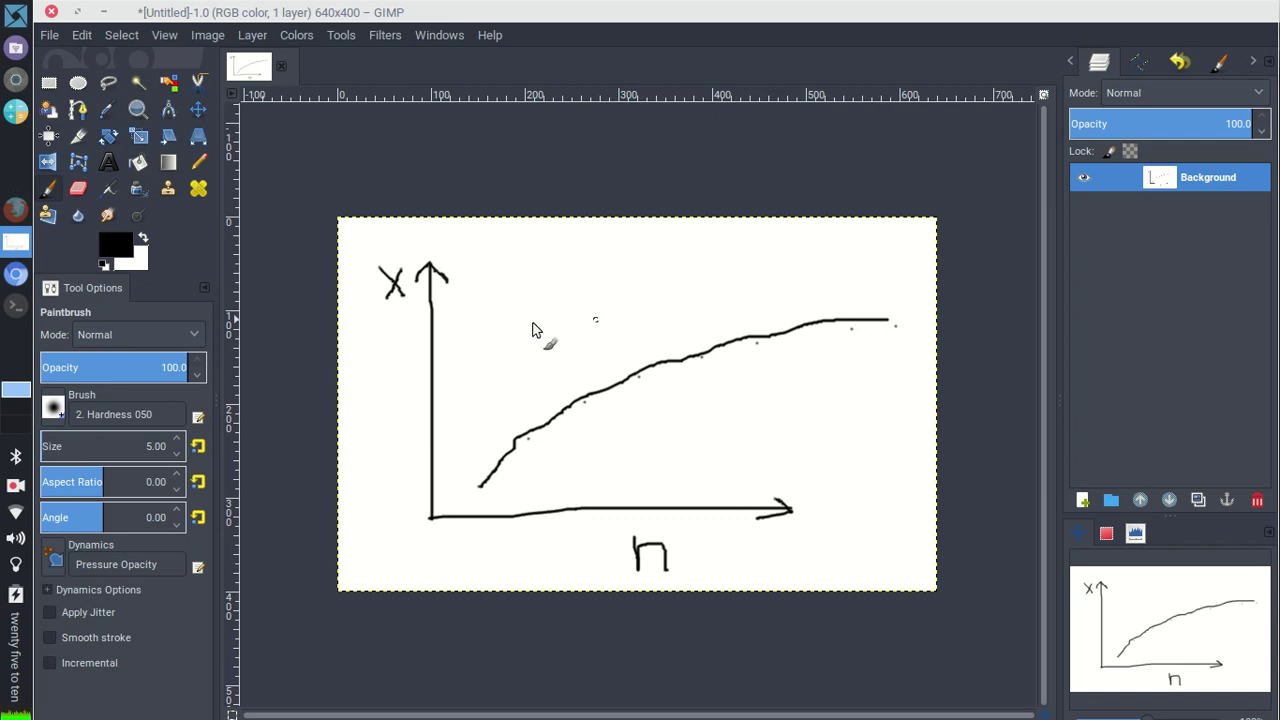
pyautogui.moveTo(502, 318); pyautogui.dragTo(938, 312)
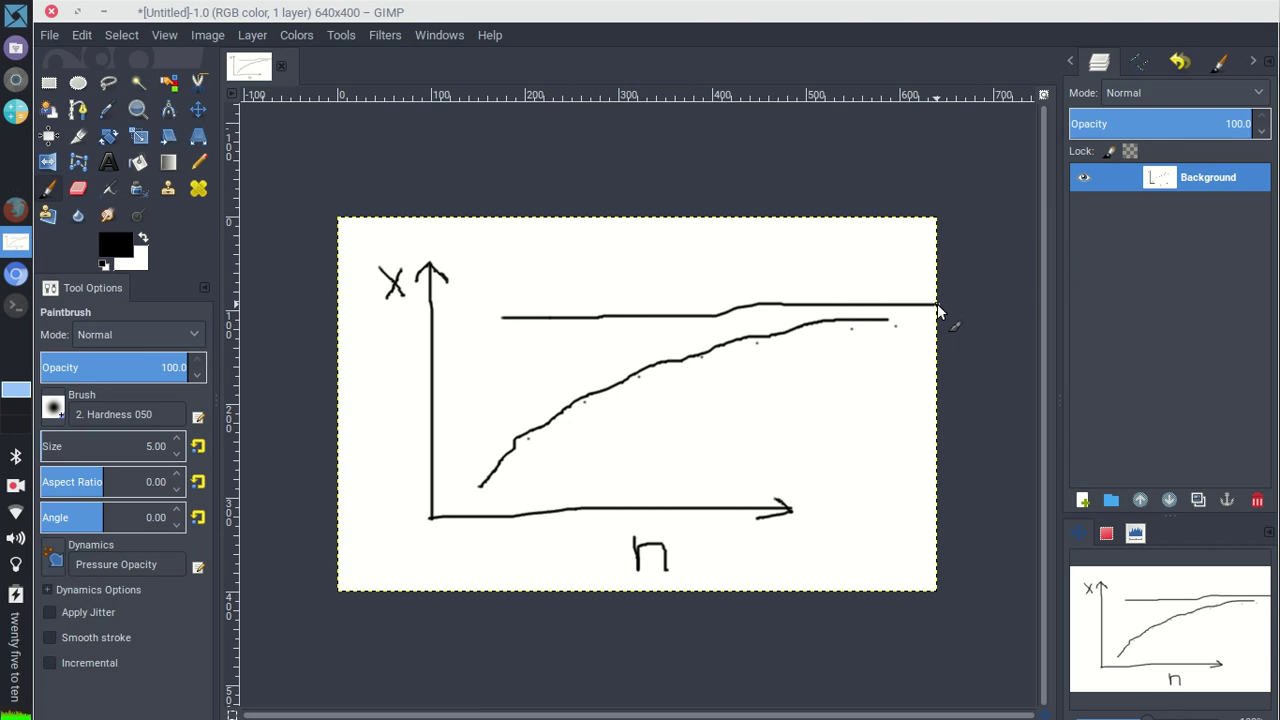
pyautogui.click(882, 306)
pyautogui.click(897, 353)
pyautogui.moveTo(910, 320); pyautogui.dragTo(903, 304)
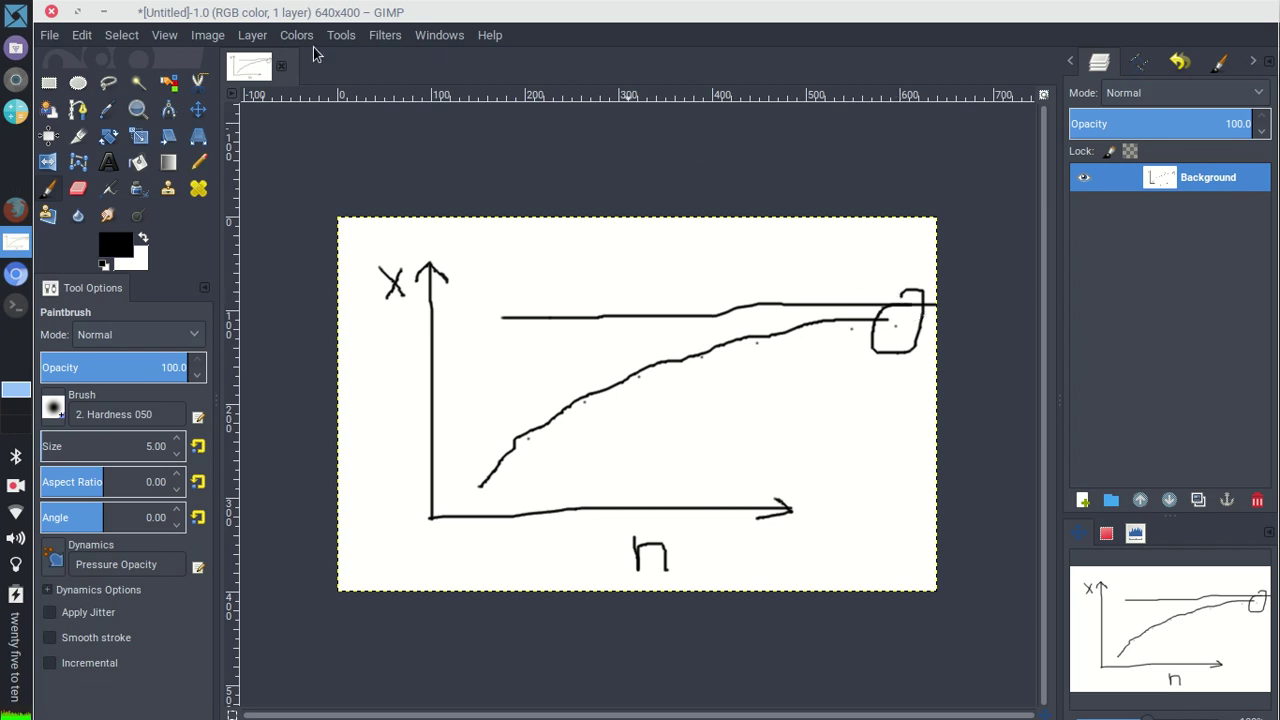
# - Close the sketch discarding changes, then quit GIMP
pyautogui.click(283, 67)
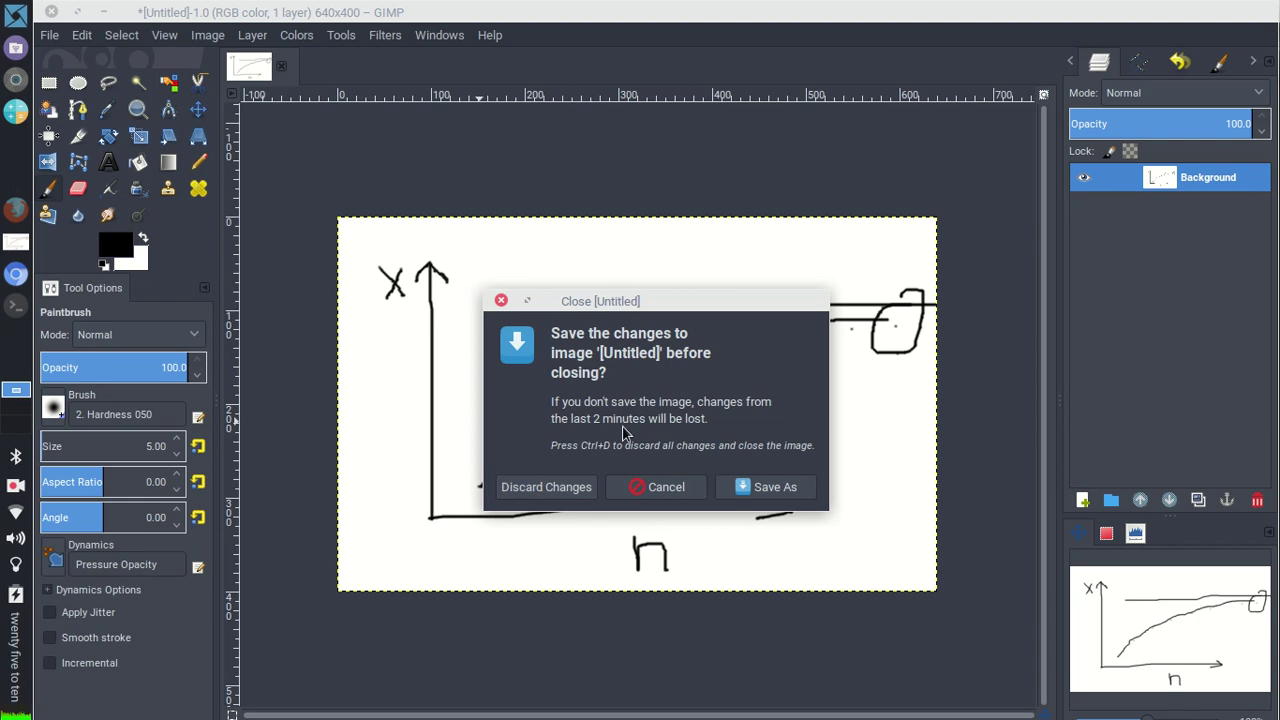
pyautogui.click(545, 489)
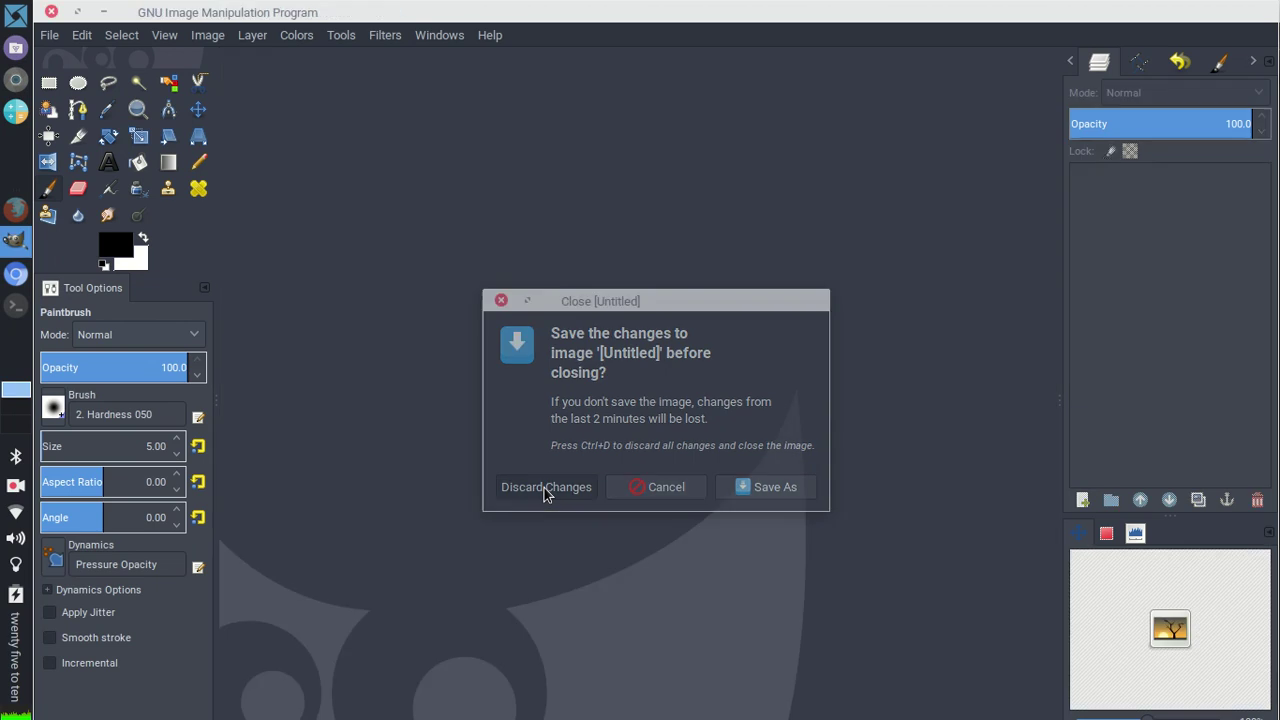
pyautogui.click(52, 12)
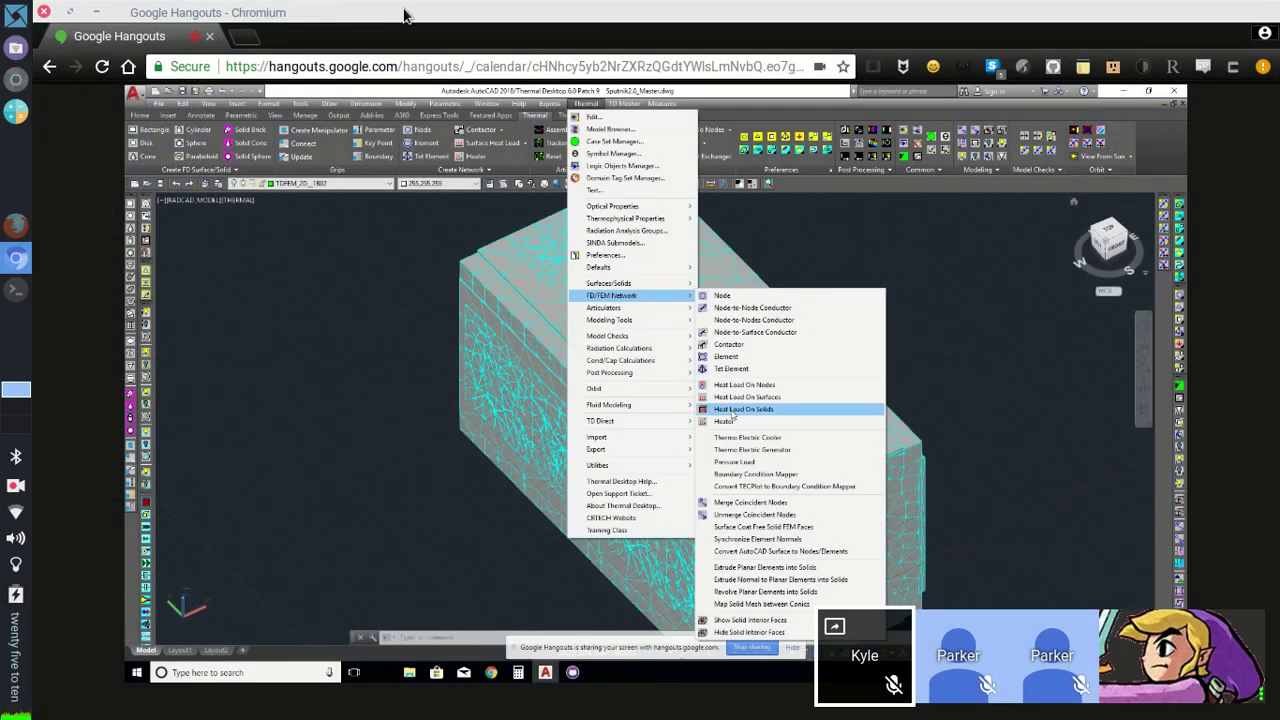
# - Maximize the screen-share window and open Thermal Desktop's User Preferences showing the model units
pyautogui.doubleClick(404, 14)
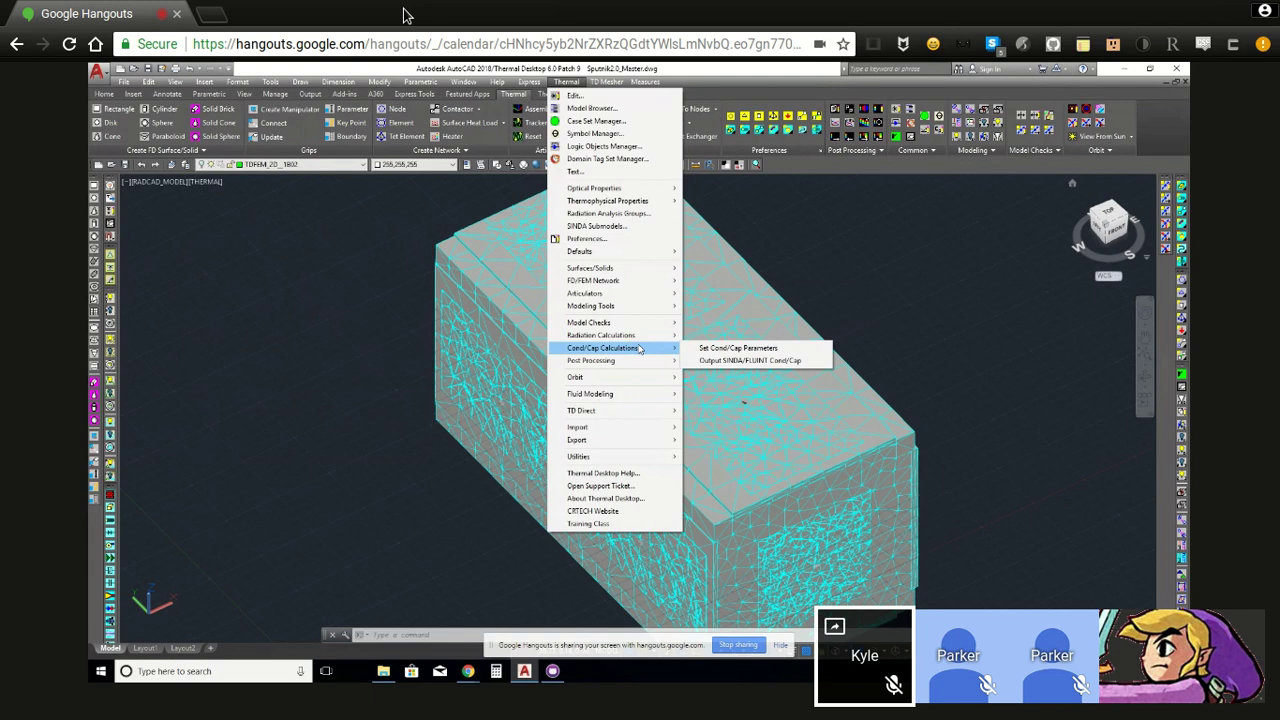
pyautogui.moveTo(619, 348)
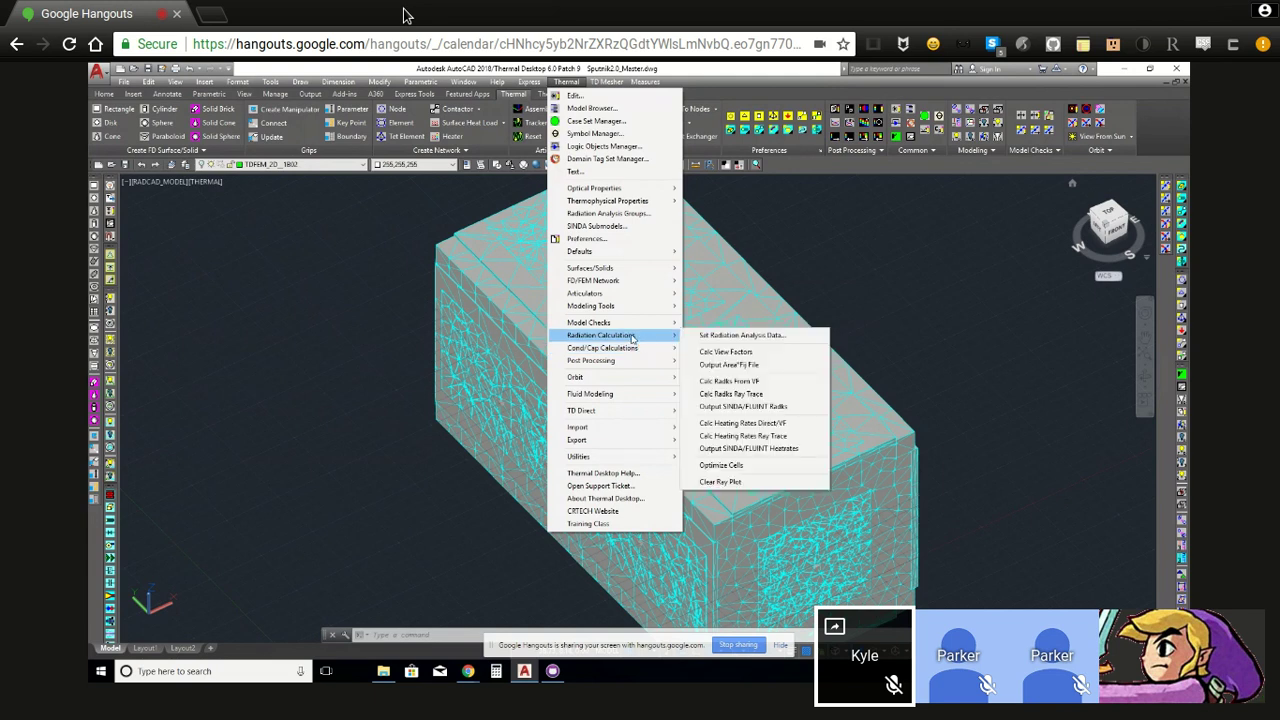
pyautogui.click(608, 240)
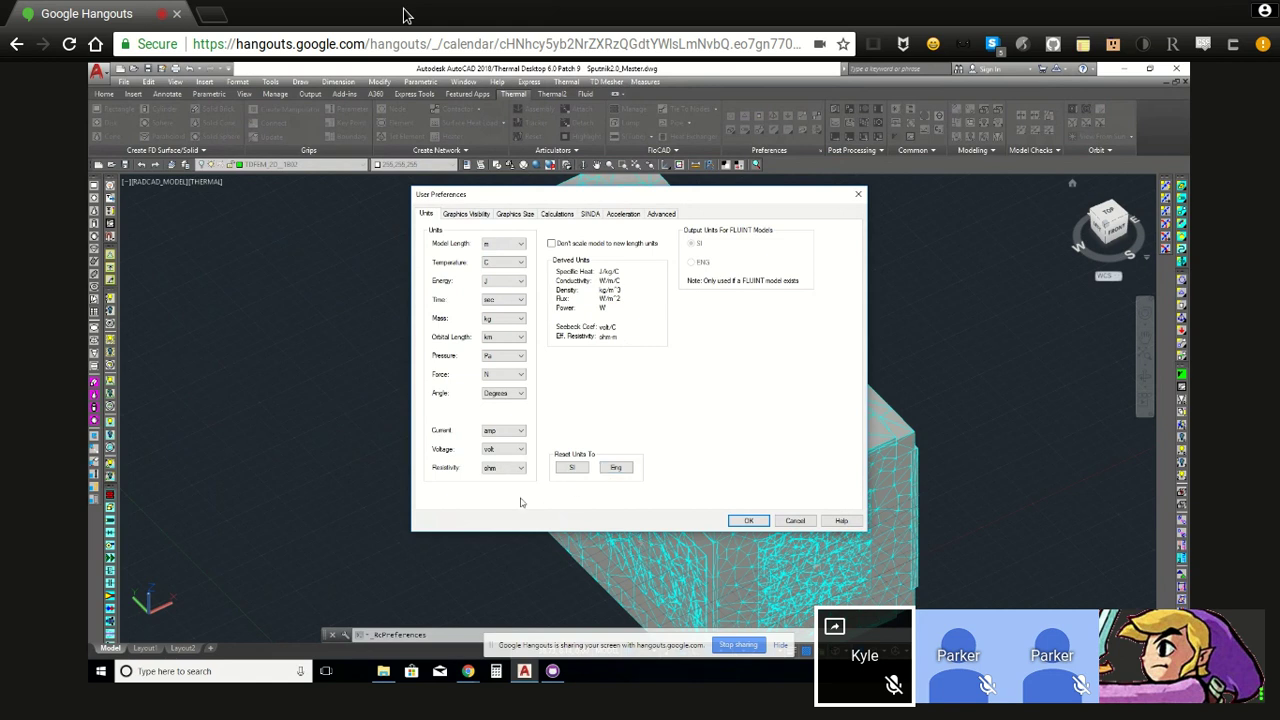
# - Browse the Graphics Visibility, Graphics Size, Calculations, SINDA, Acceleration and Advanced preference tabs without changing anything
pyautogui.click(478, 214)
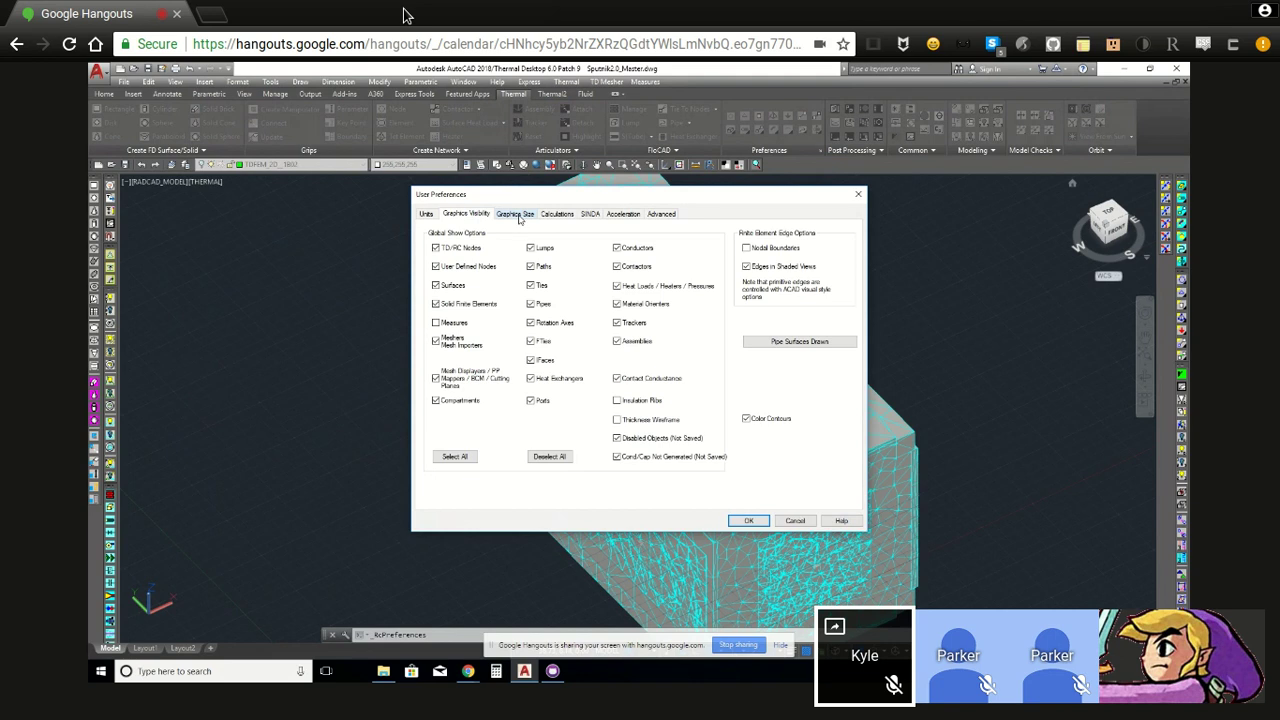
pyautogui.click(521, 218)
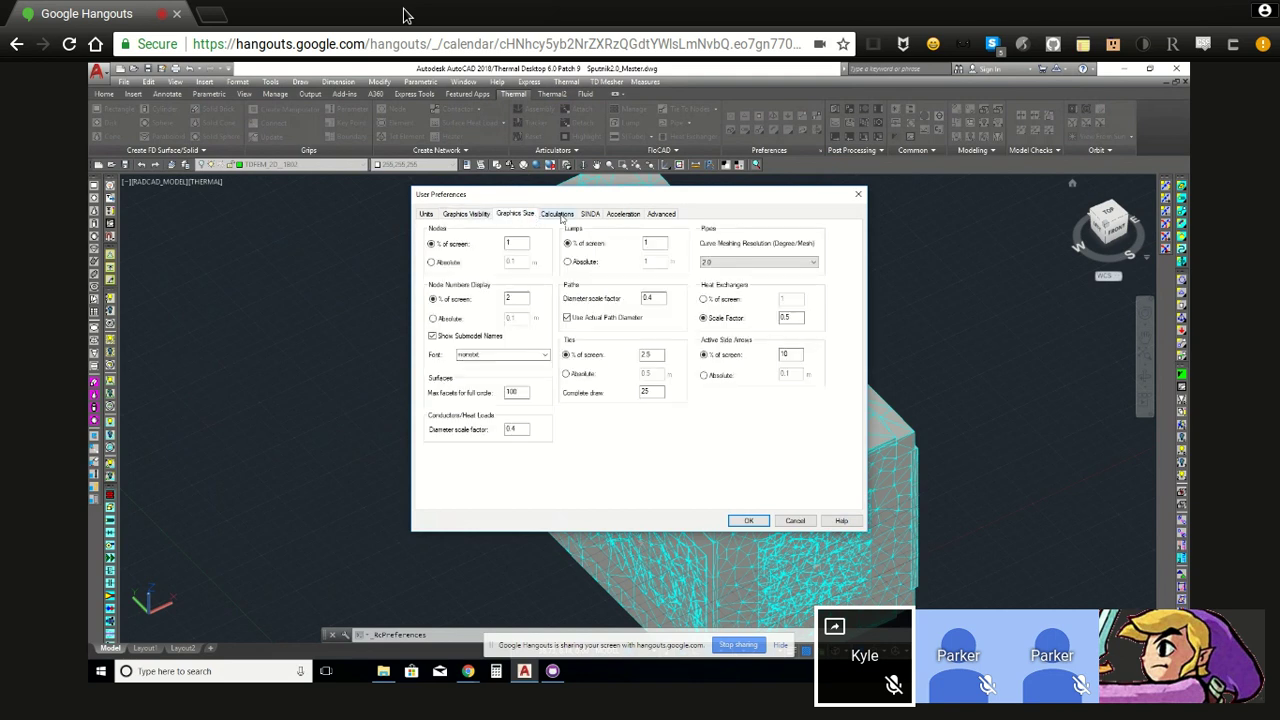
pyautogui.click(561, 216)
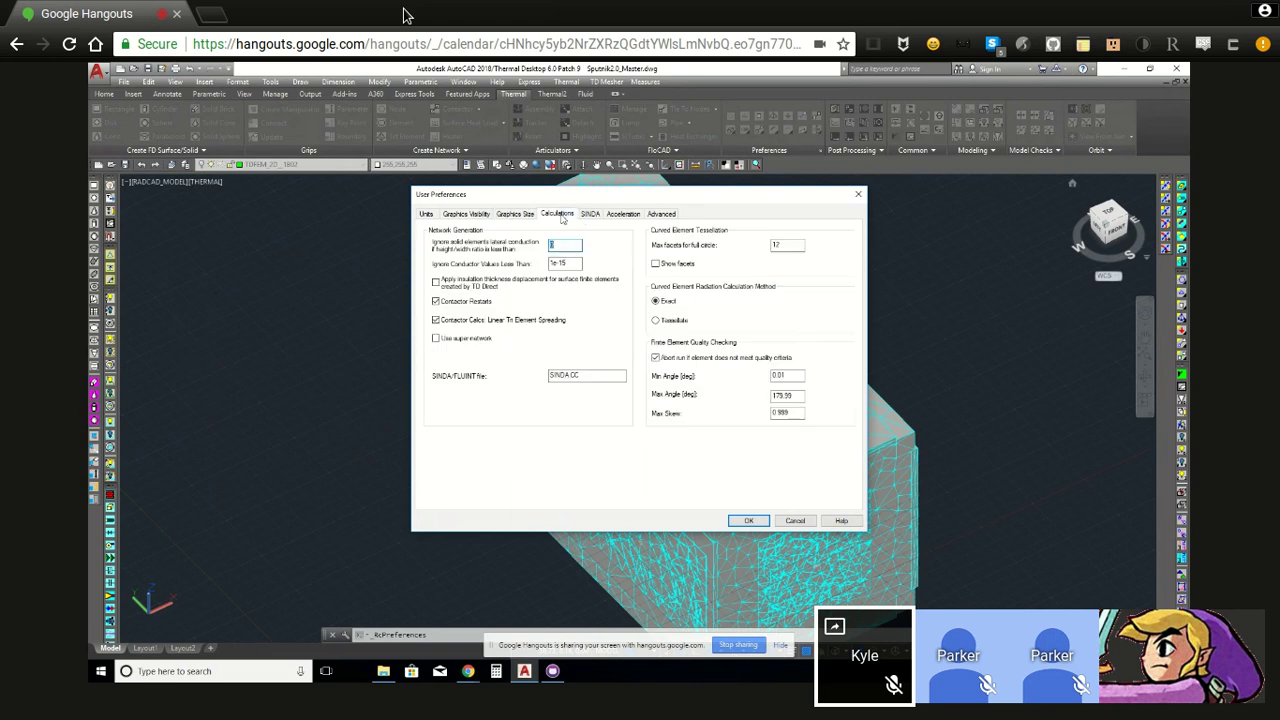
pyautogui.click(588, 216)
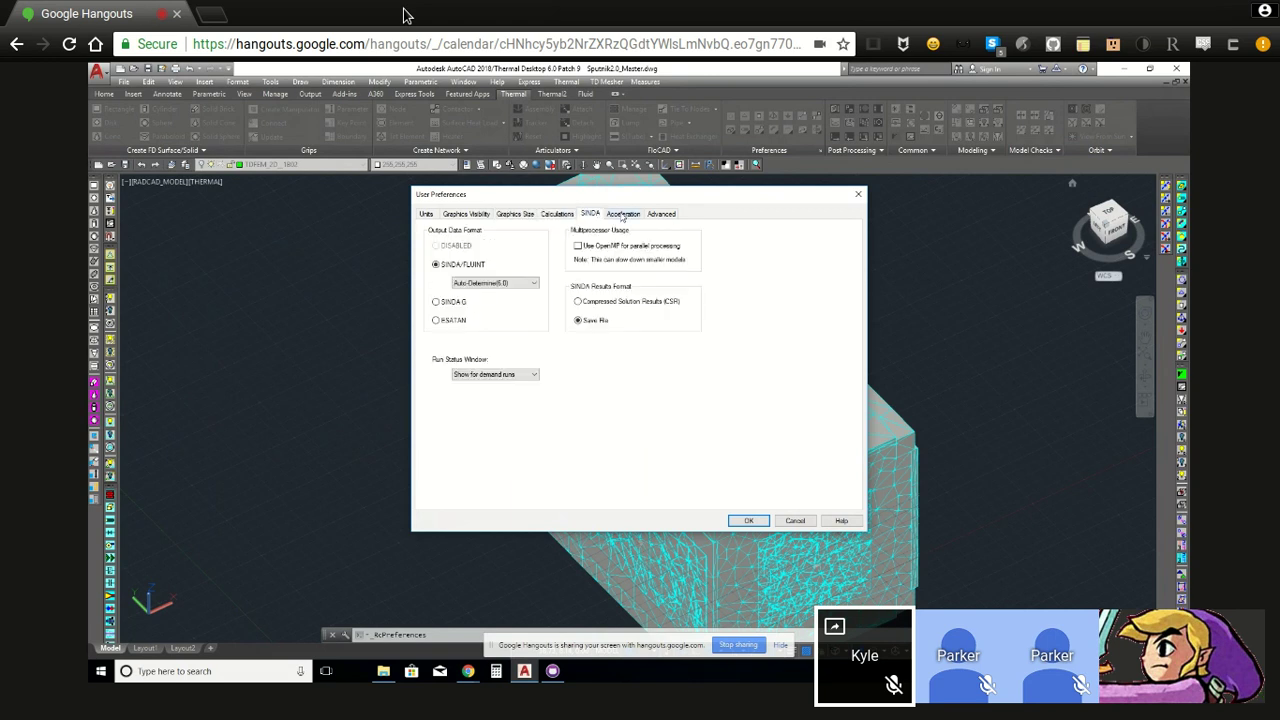
pyautogui.click(622, 216)
pyautogui.click(660, 216)
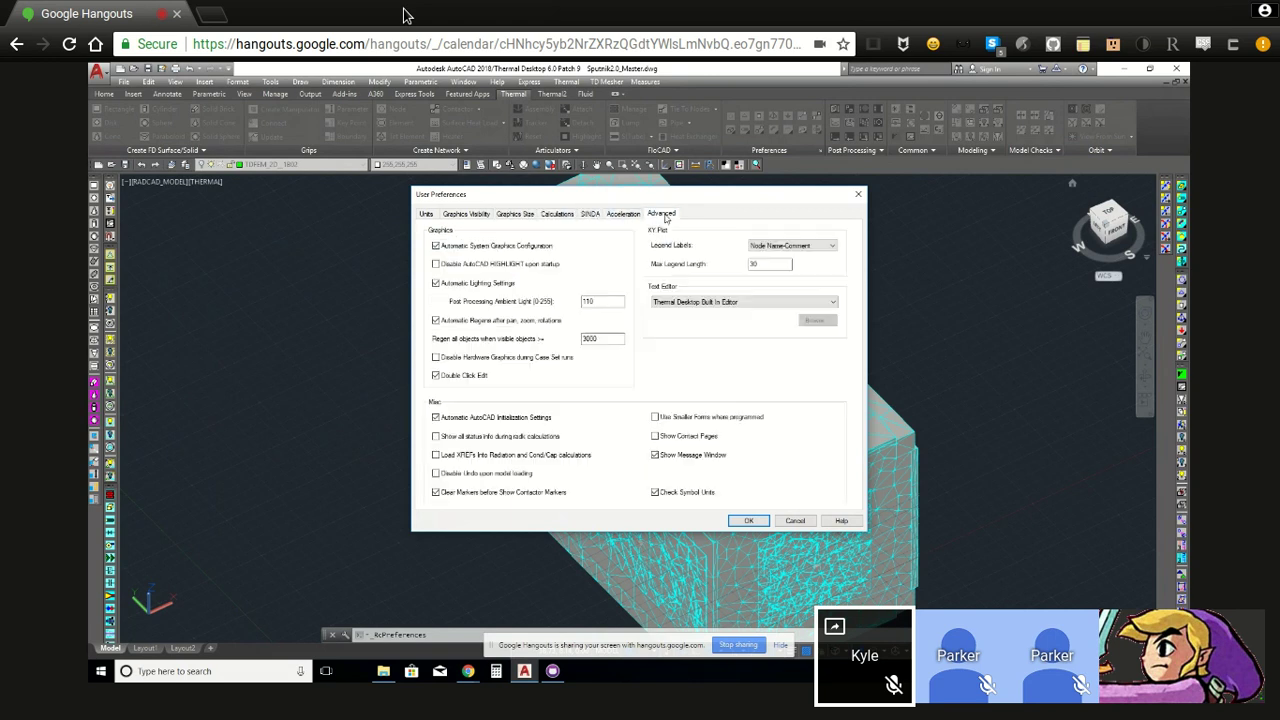
pyautogui.press('Escape')
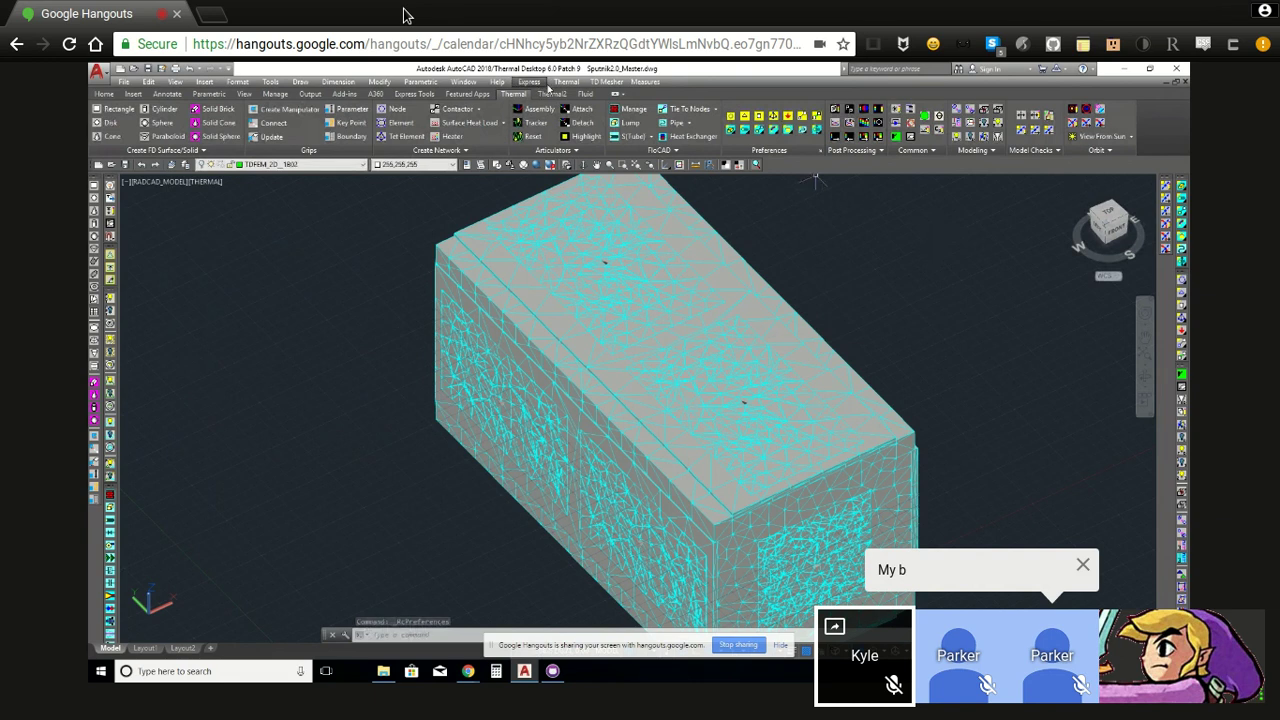
# - Cancel the stray RCEDITANY edit command and open Thermal > Case Set Manager
pyautogui.click(576, 83)
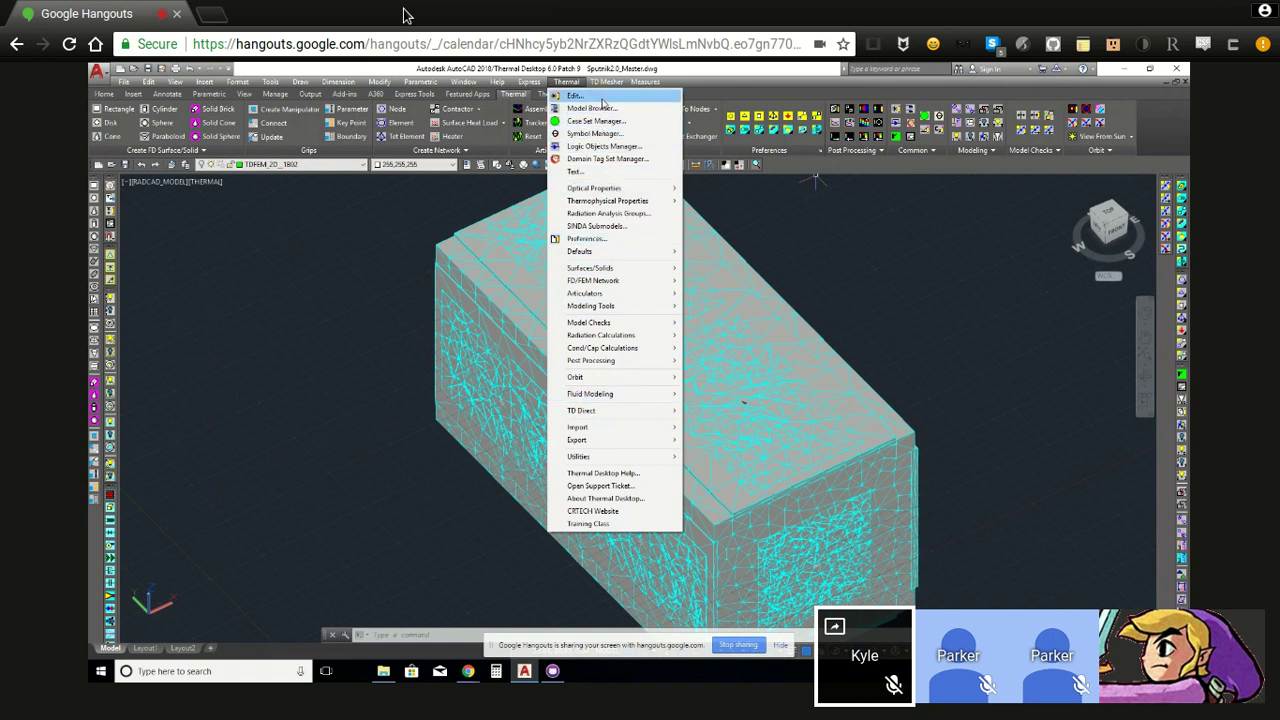
pyautogui.click(602, 100)
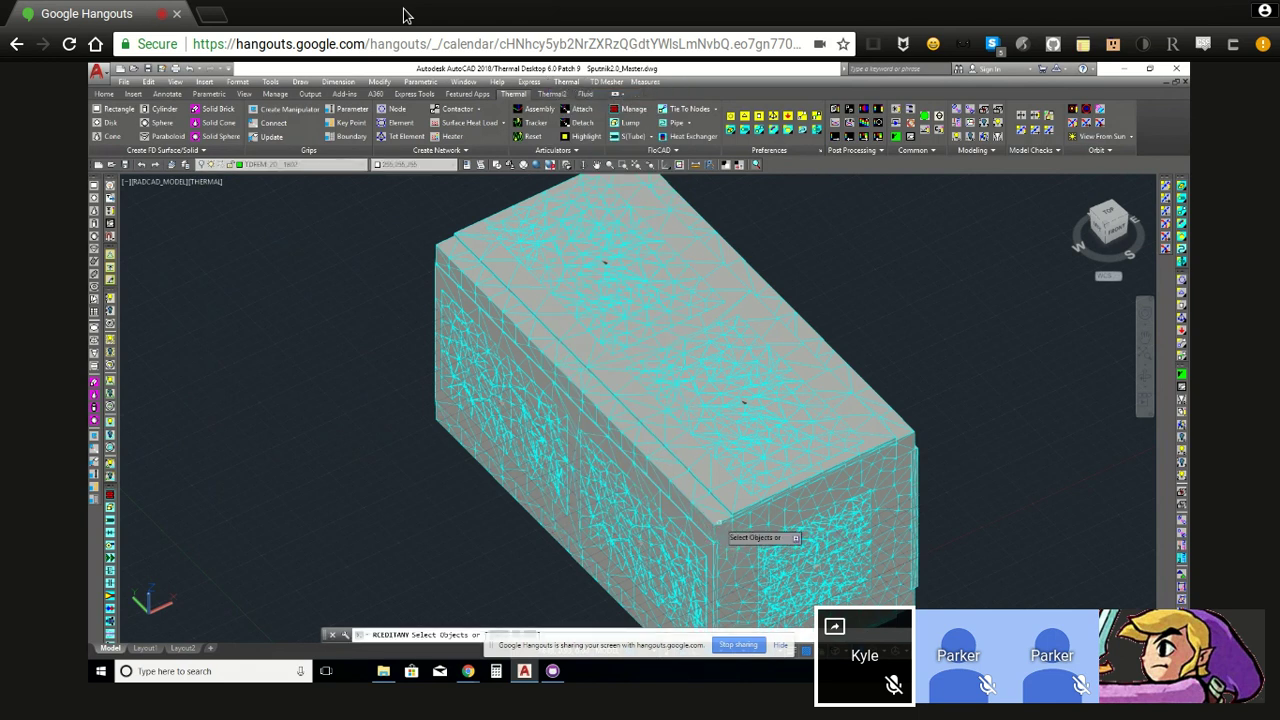
pyautogui.press('Escape')
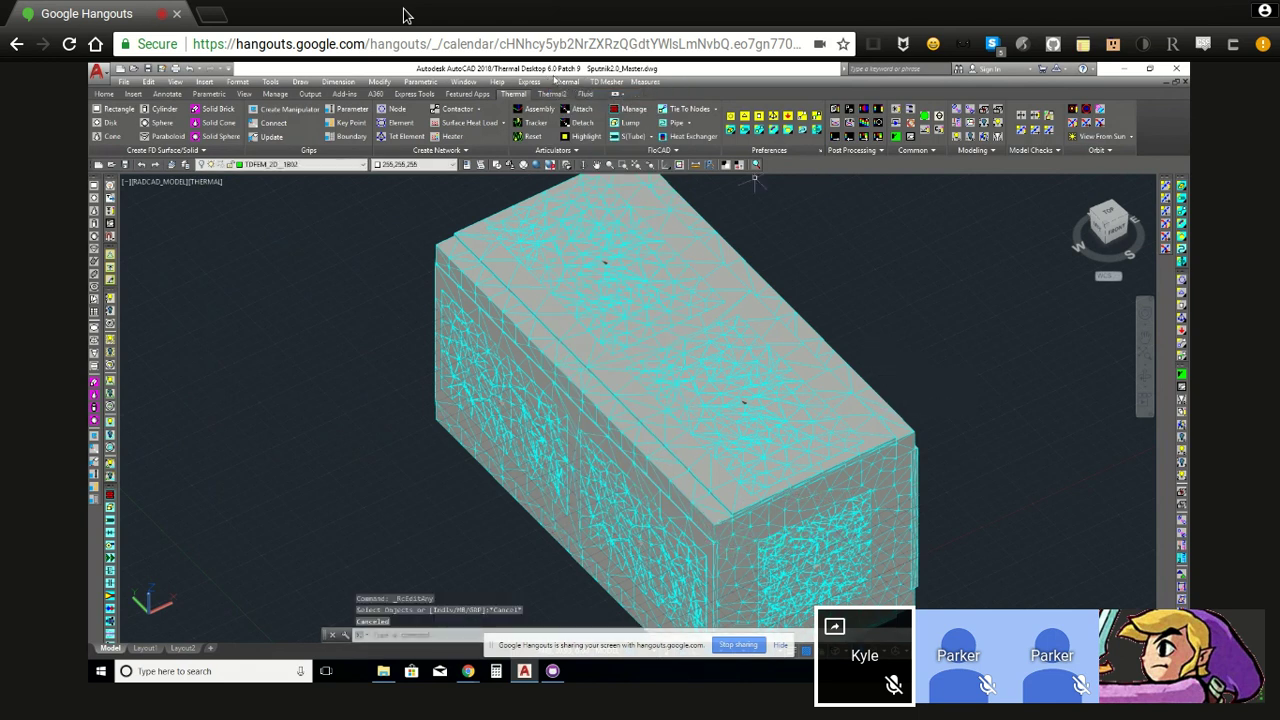
pyautogui.click(566, 81)
pyautogui.click(600, 121)
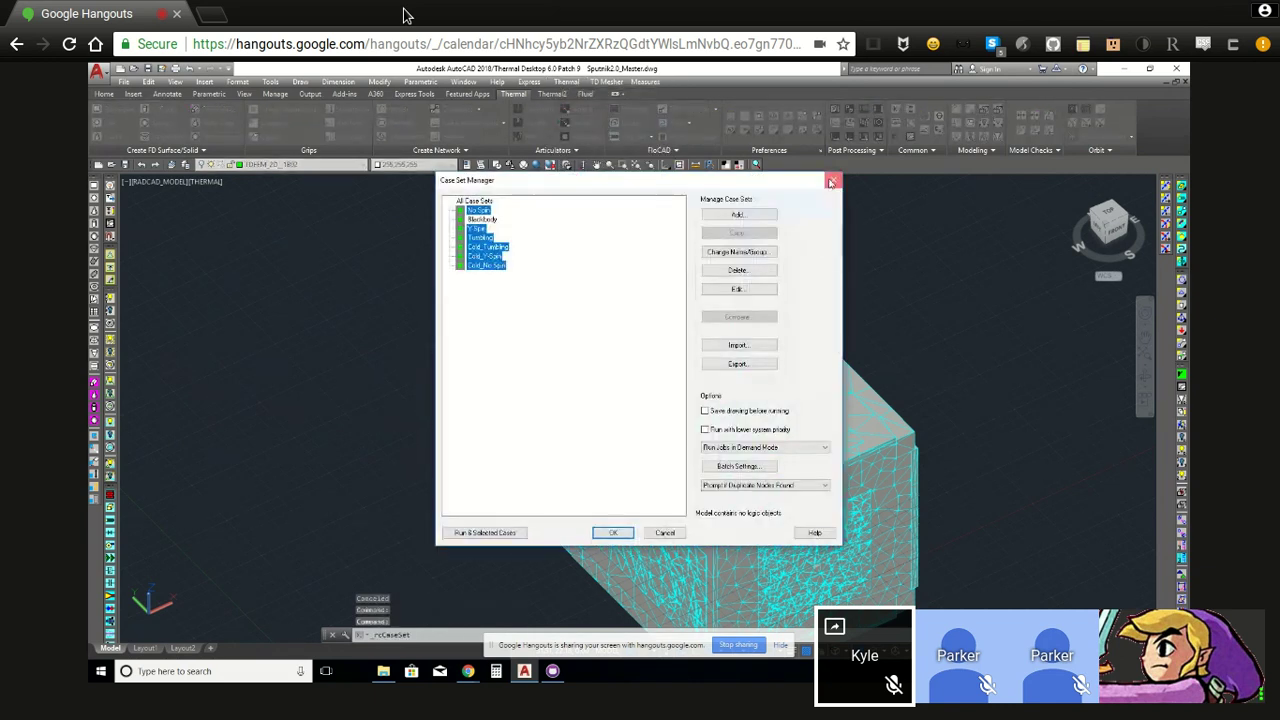
# - Close and reopen the Case Set Manager twice, deselecting Cold_No Spin in between
pyautogui.click(833, 179)
pyautogui.click(566, 81)
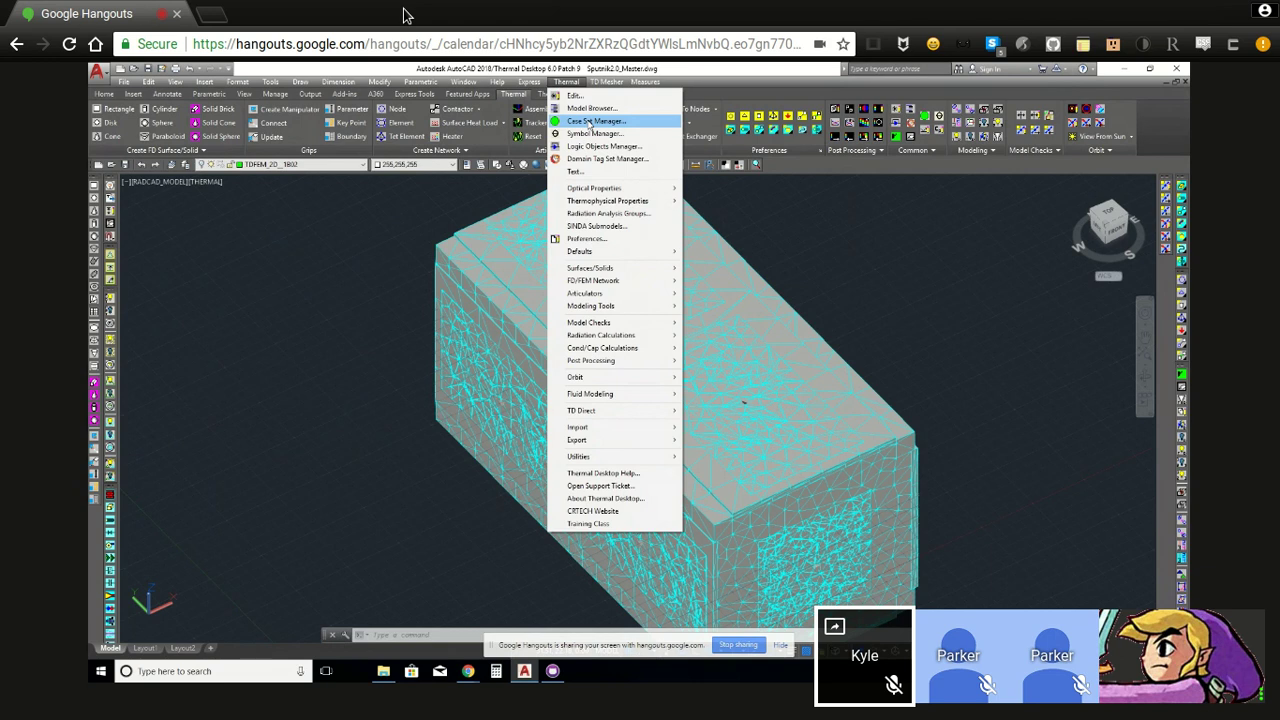
pyautogui.click(590, 122)
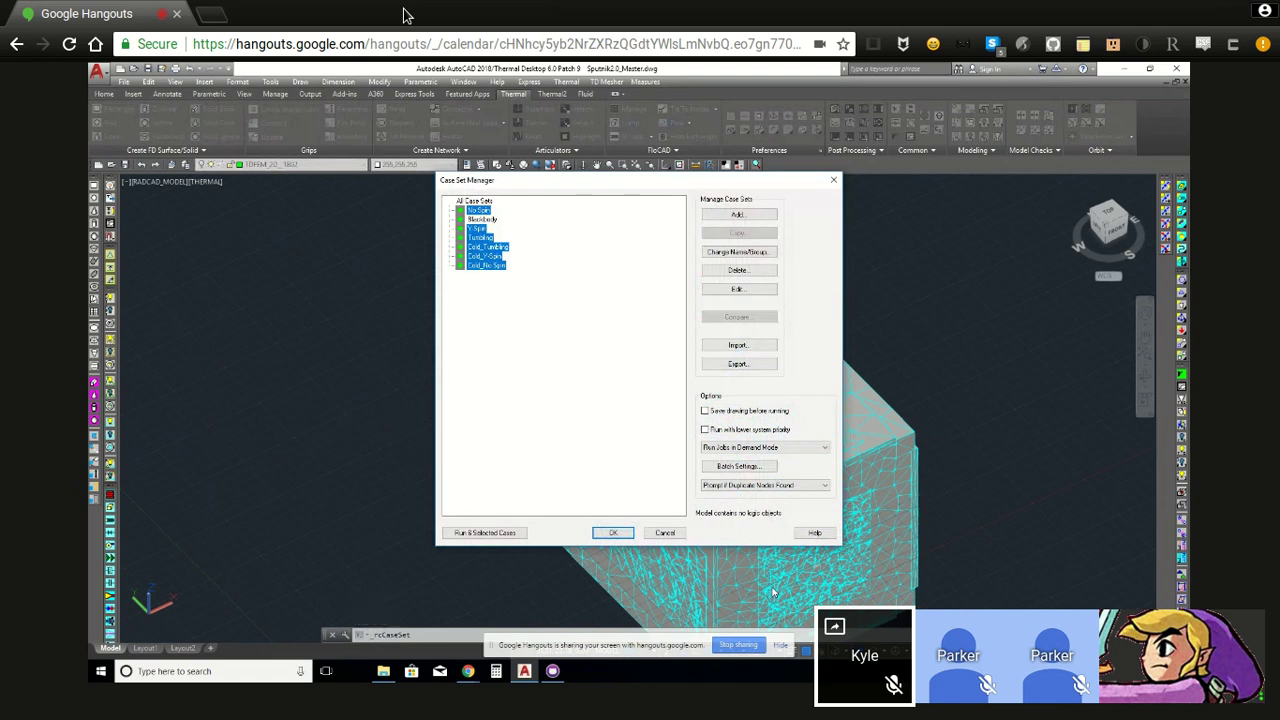
pyautogui.hotkey('ctrl', 'space')
pyautogui.click(833, 181)
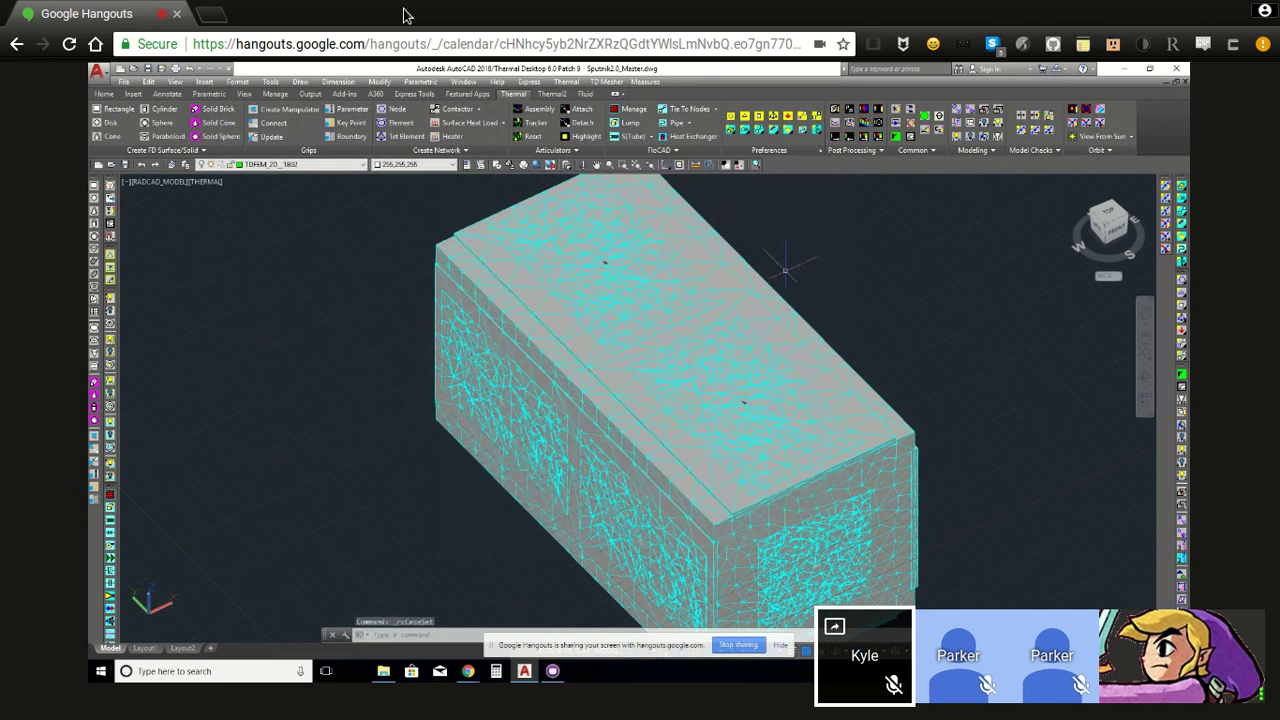
pyautogui.click(566, 81)
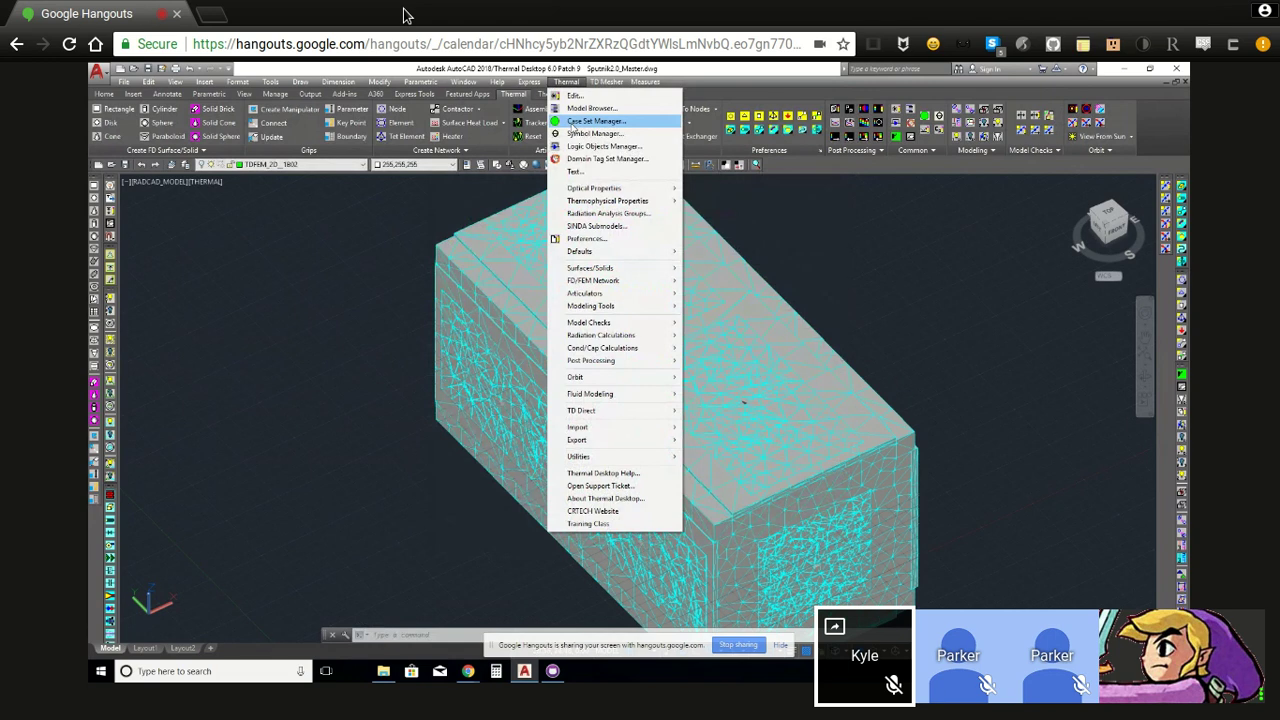
pyautogui.click(574, 124)
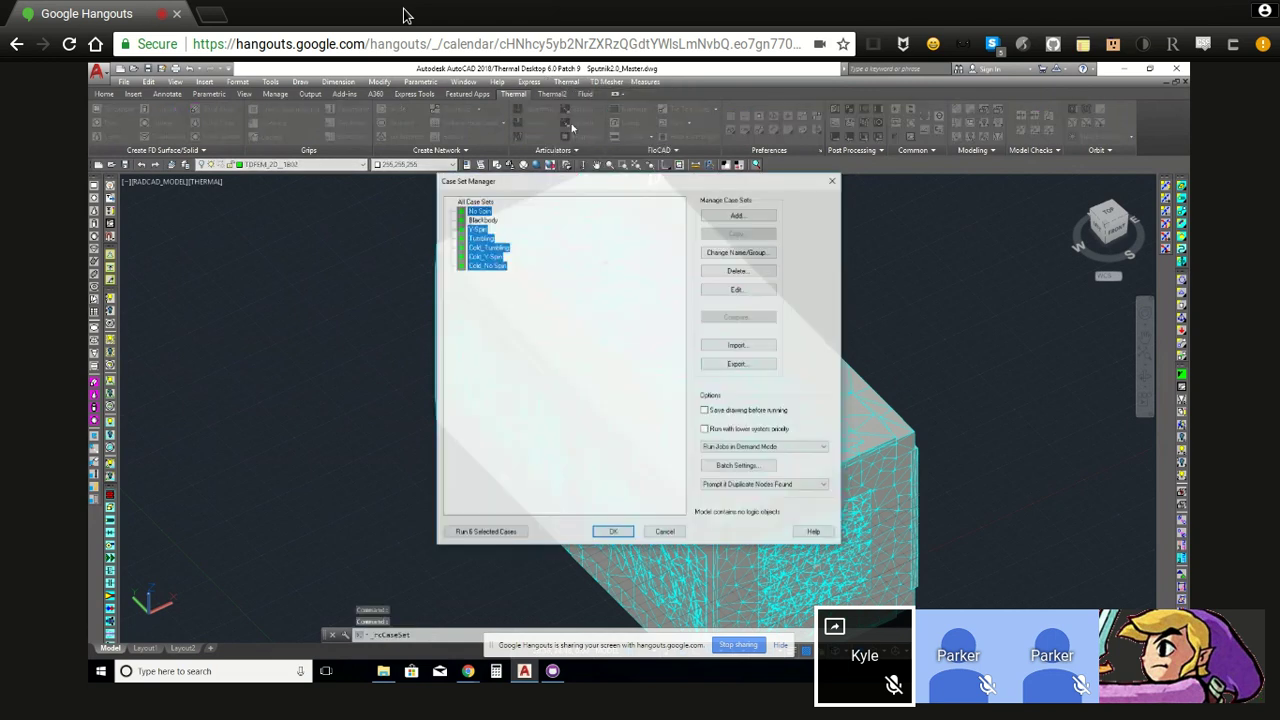
# - Try No Spin and multi-case Ctrl selections, then select the Y-Spin case set alone
pyautogui.click(479, 211)
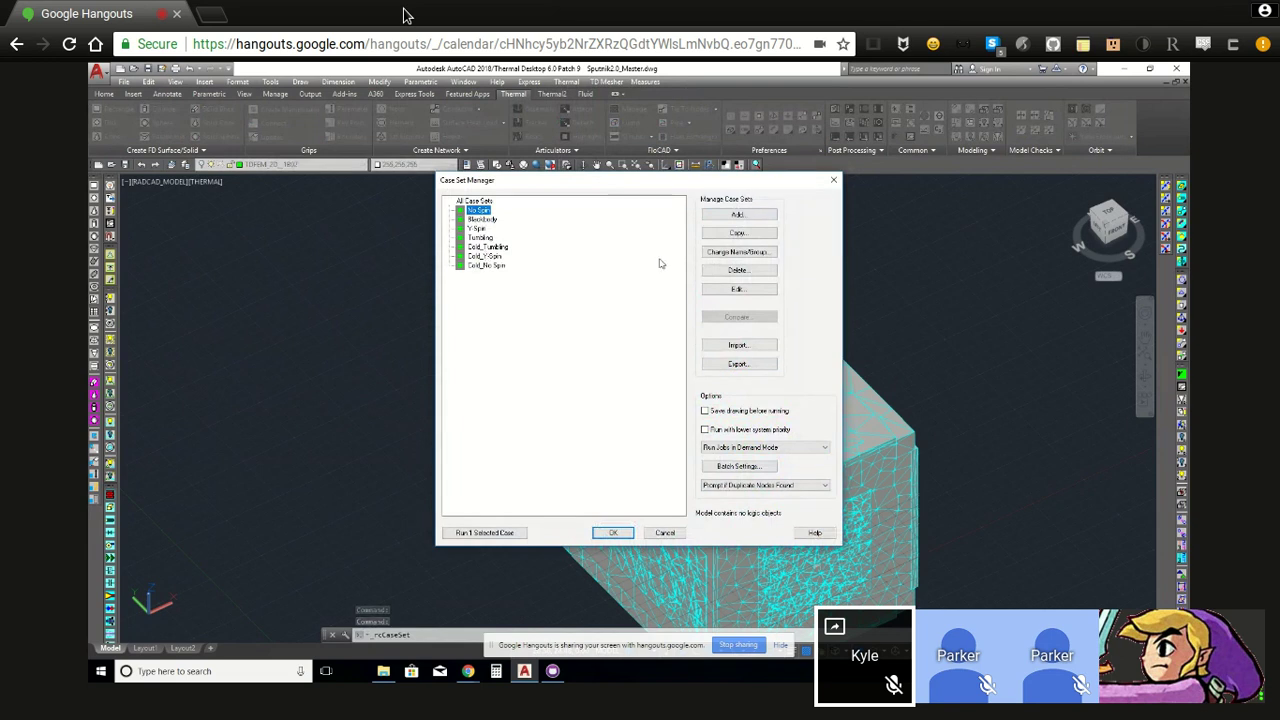
pyautogui.rightClick(463, 216)
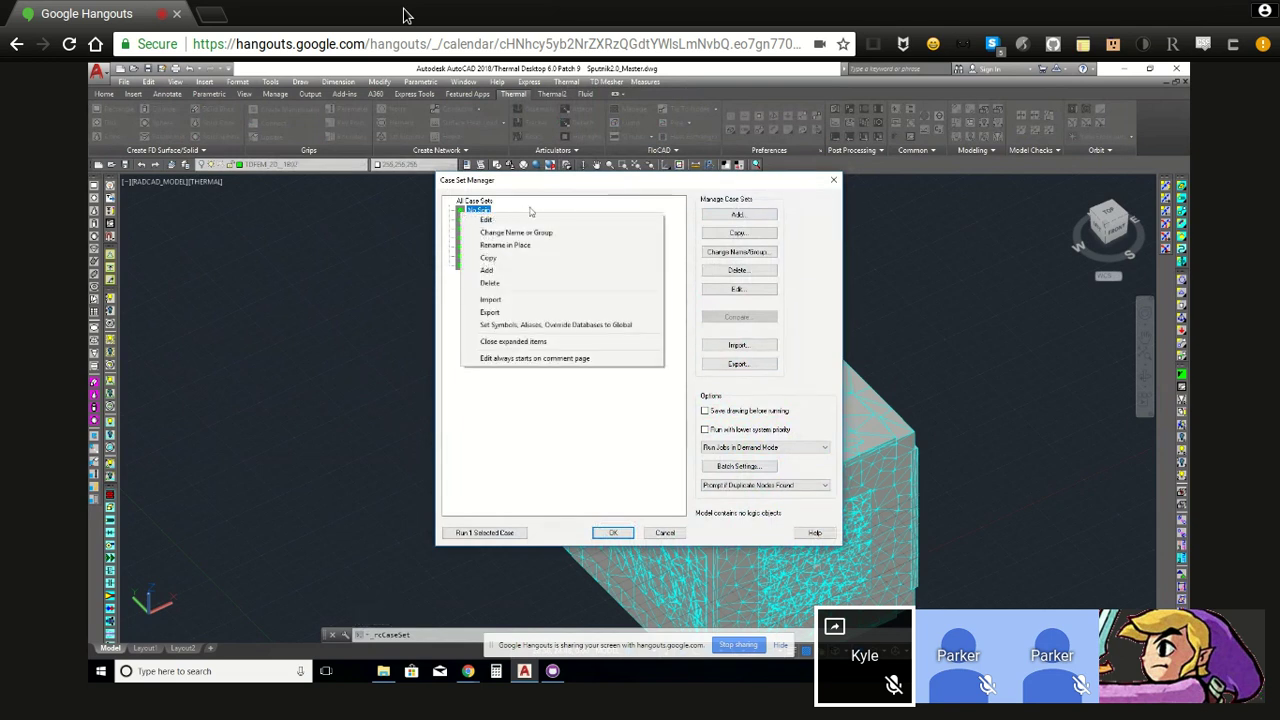
pyautogui.click(543, 405)
pyautogui.click(486, 212)
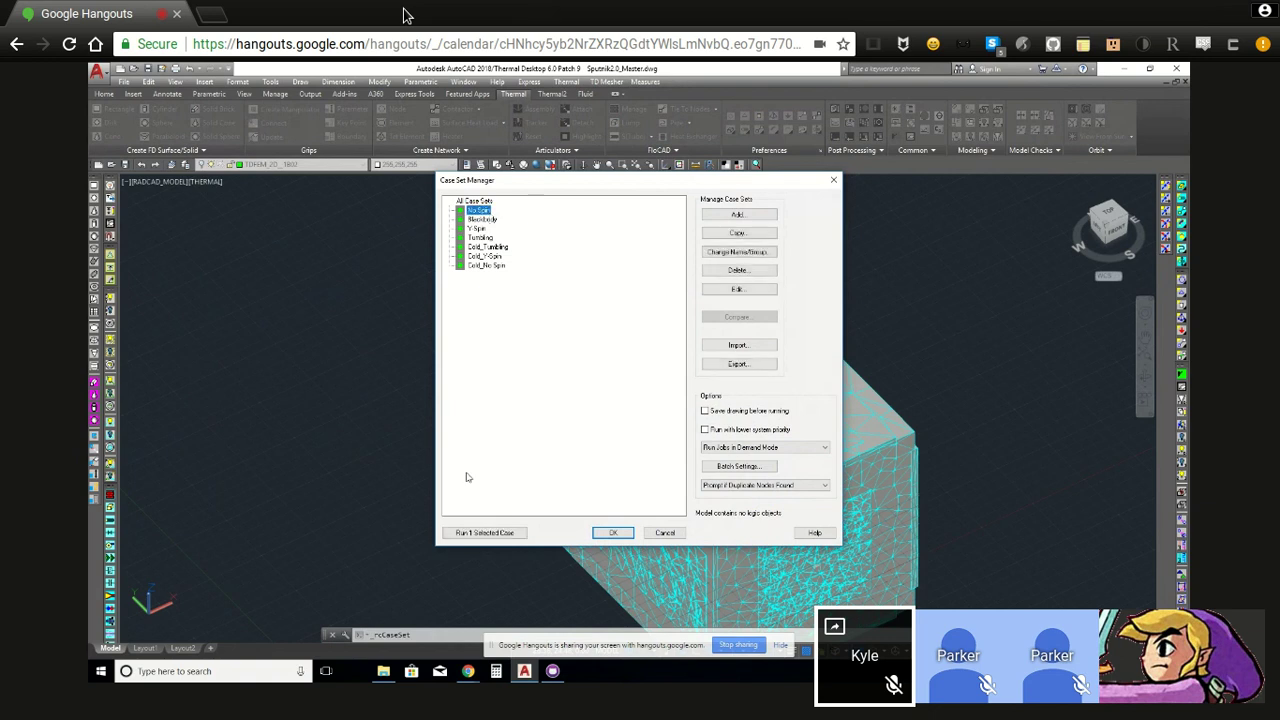
pyautogui.keyDown('ctrl'); pyautogui.click(482, 219); pyautogui.keyUp('ctrl')
pyautogui.keyDown('ctrl'); pyautogui.click(477, 228); pyautogui.keyUp('ctrl')
pyautogui.keyDown('ctrl'); pyautogui.click(487, 265); pyautogui.keyUp('ctrl')
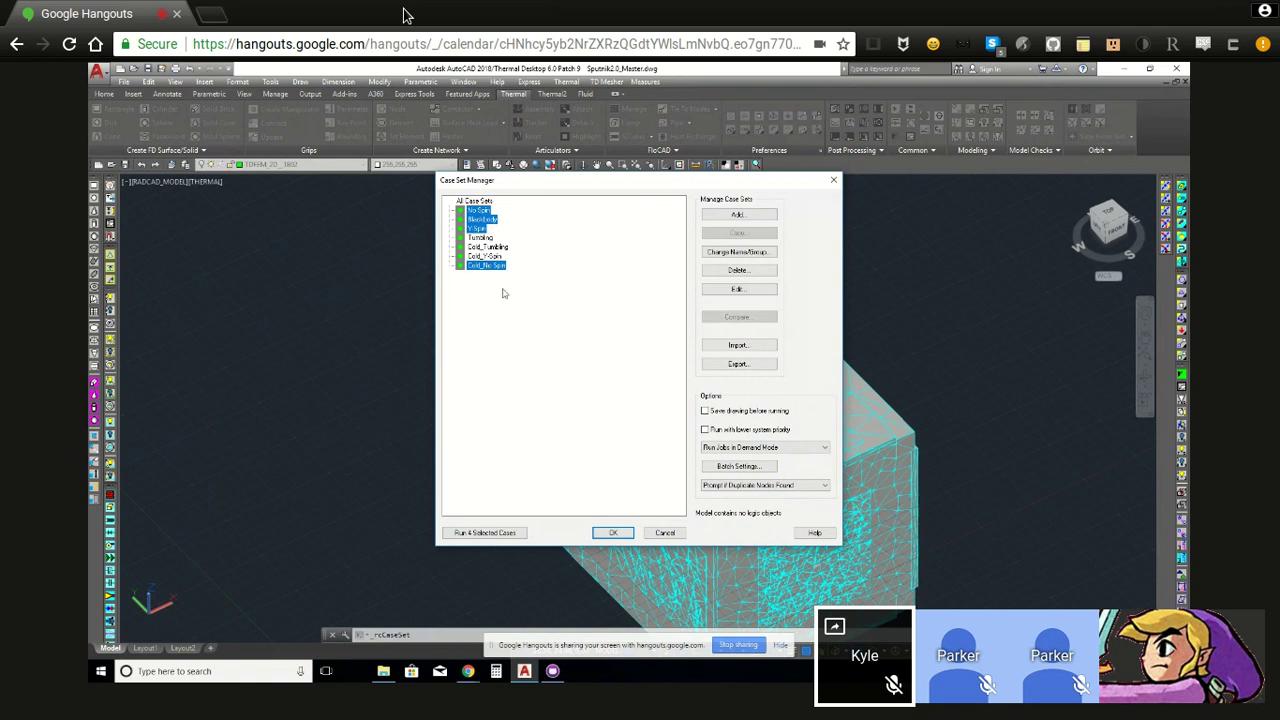
pyautogui.click(482, 266)
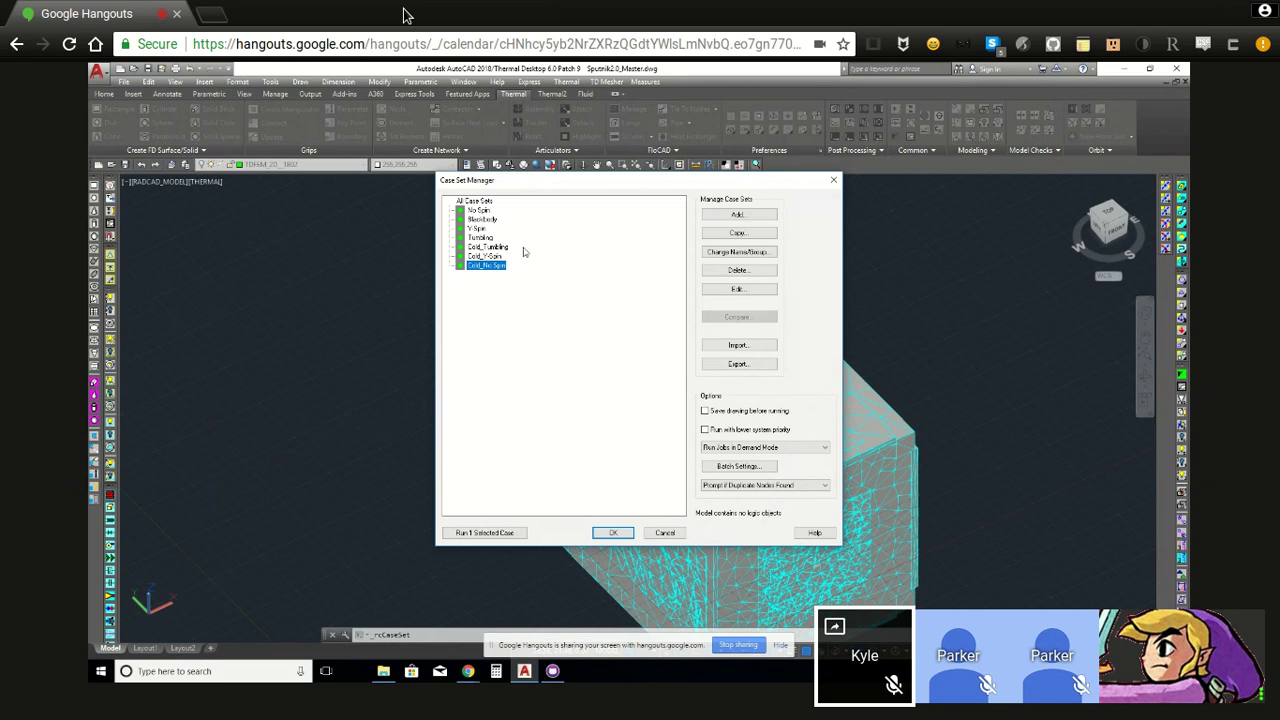
pyautogui.click(482, 231)
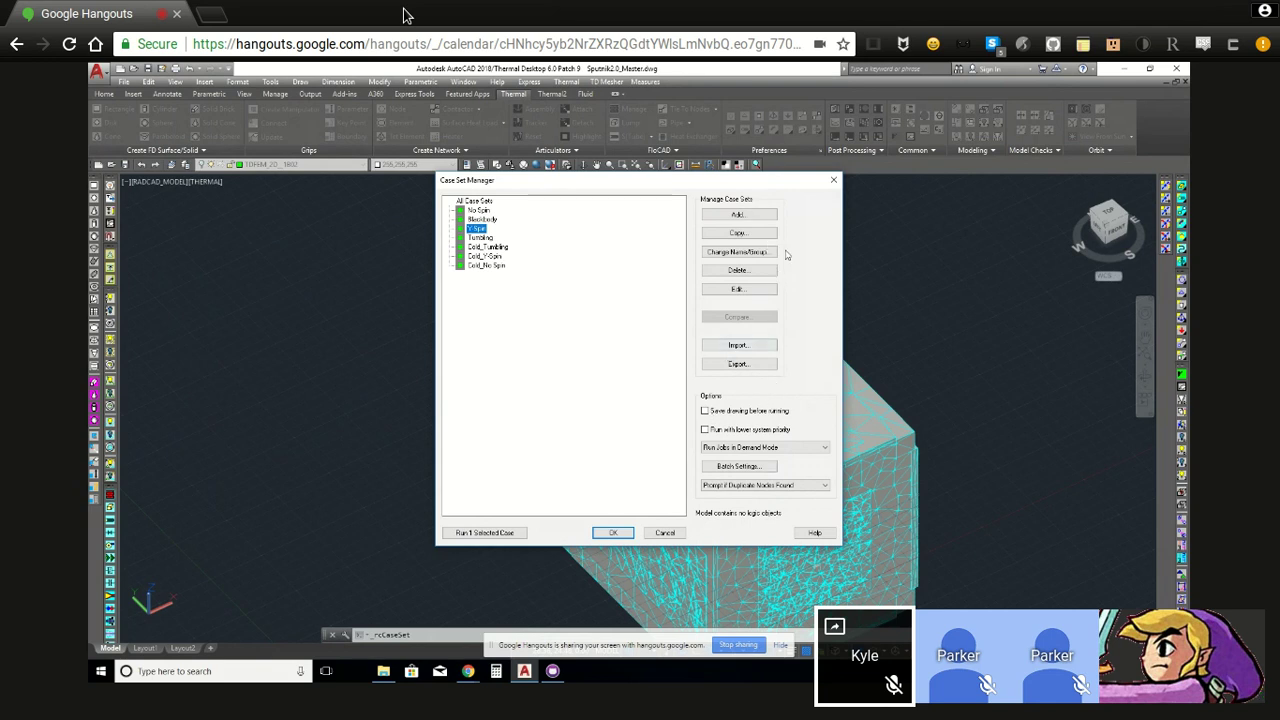
# - Open Y-Spin for editing, keeping Current Time for post-processing on the Calculations tab
pyautogui.click(756, 296)
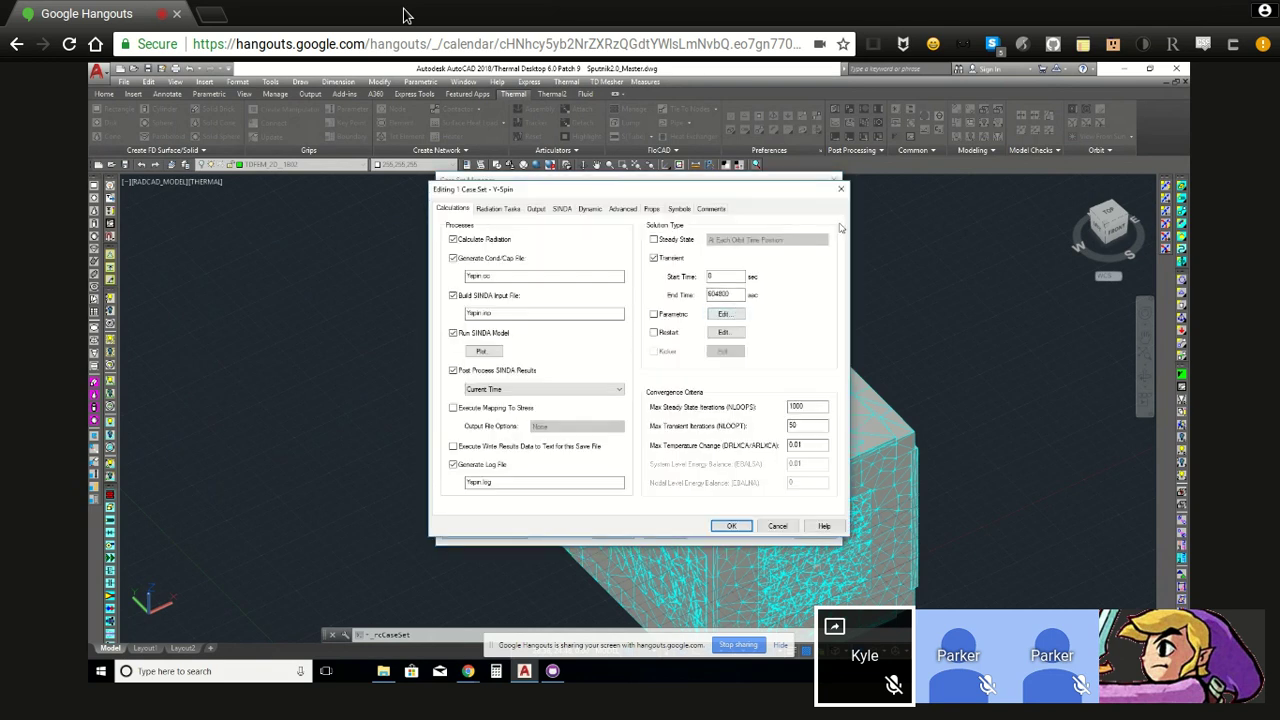
pyautogui.click(840, 185)
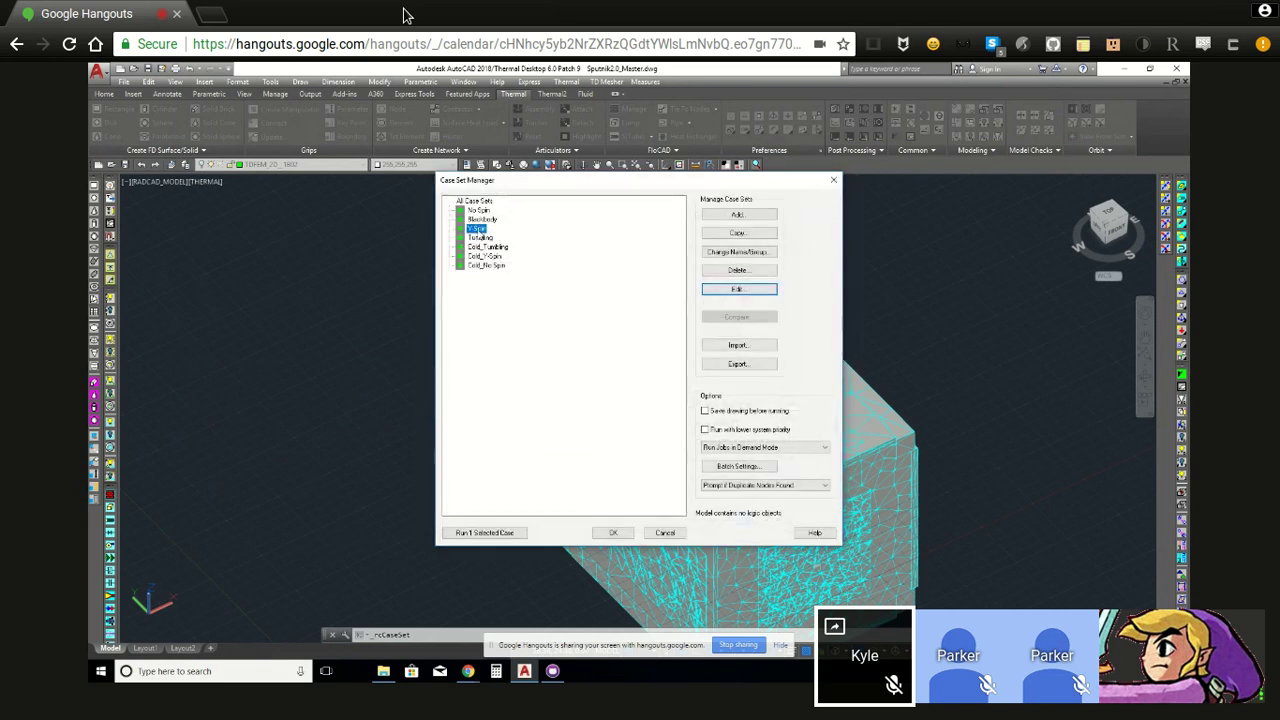
pyautogui.click(762, 294)
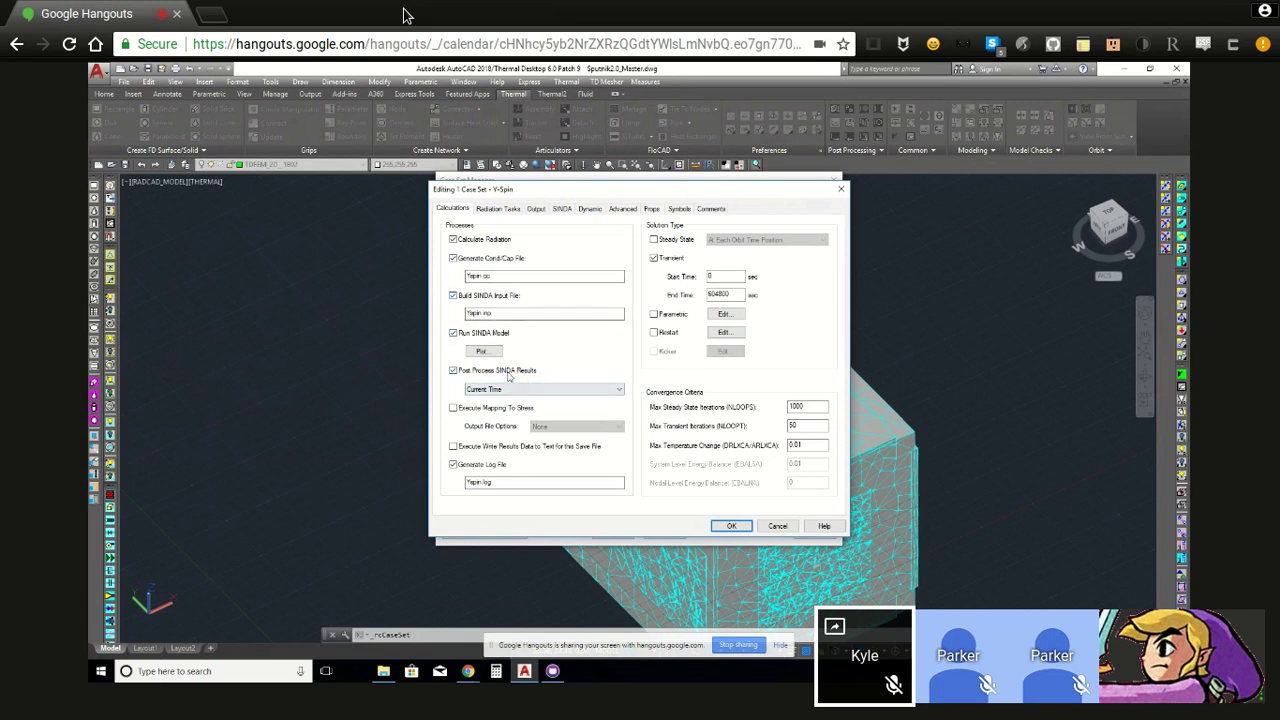
pyautogui.click(528, 388)
pyautogui.click(535, 394)
pyautogui.click(494, 668)
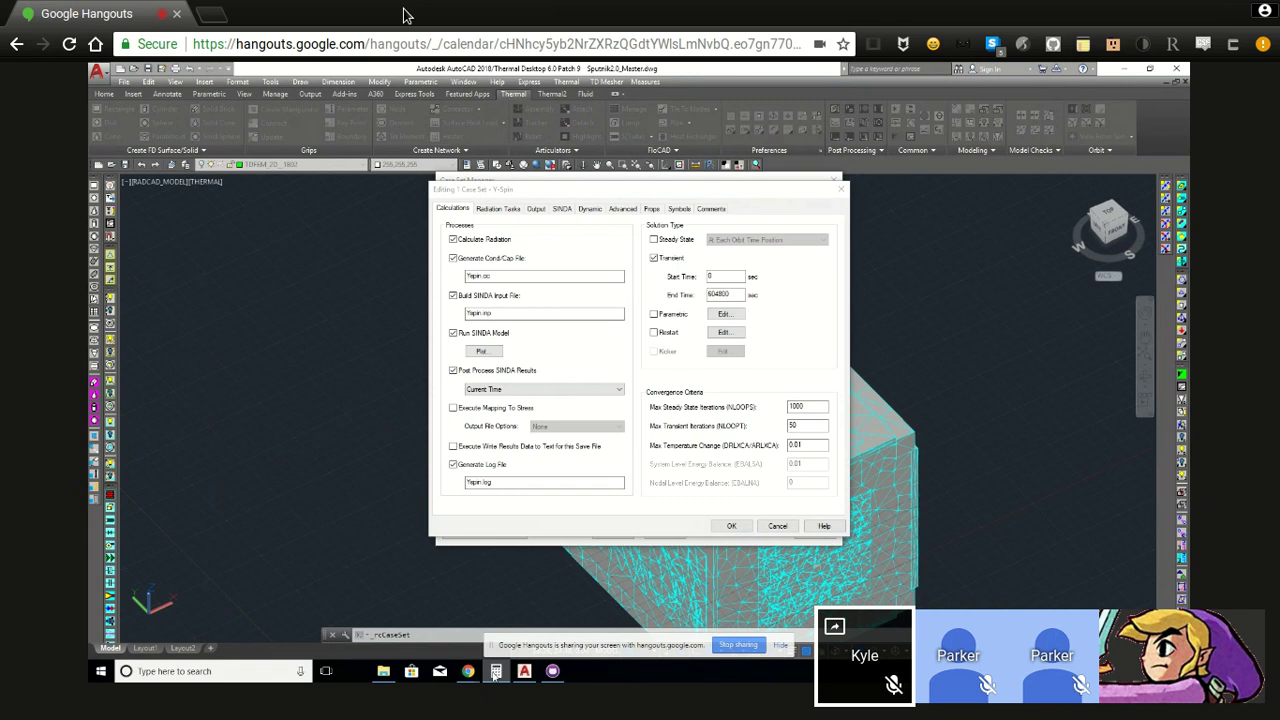
pyautogui.click(497, 672)
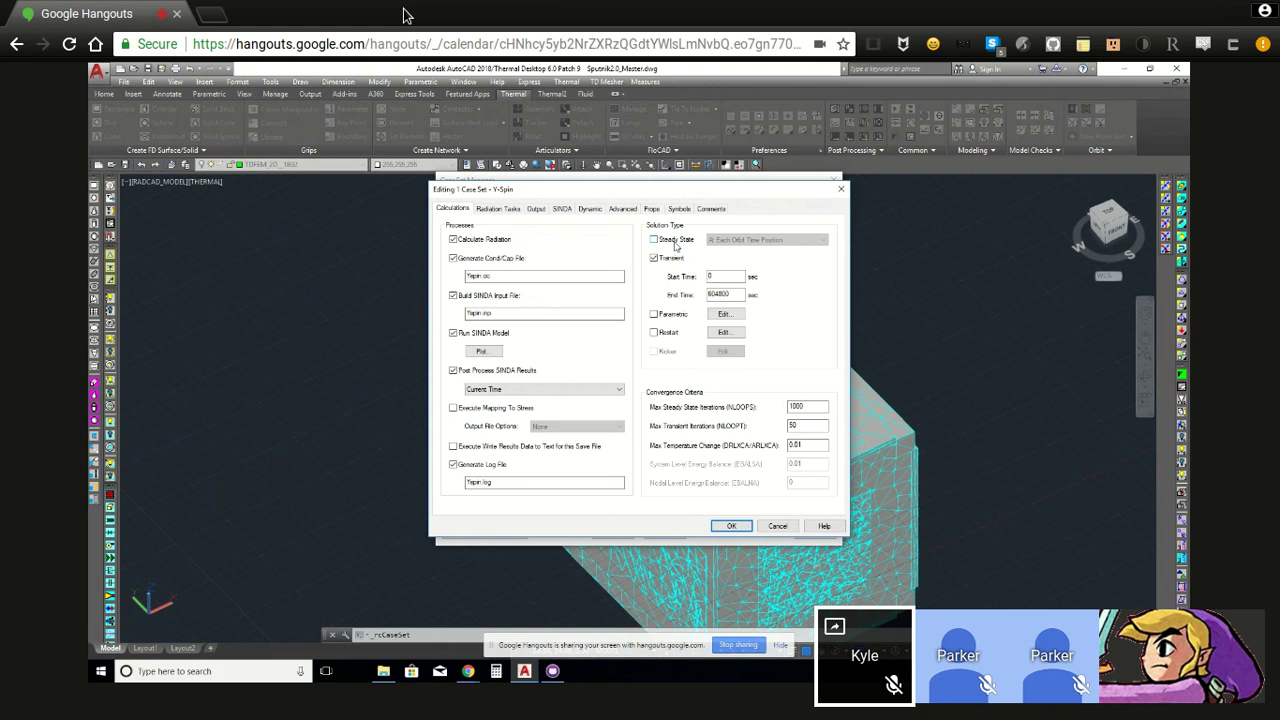
# - Toggle Steady State on and back off, then enable Parametric runs for Y-Spin
pyautogui.click(674, 241)
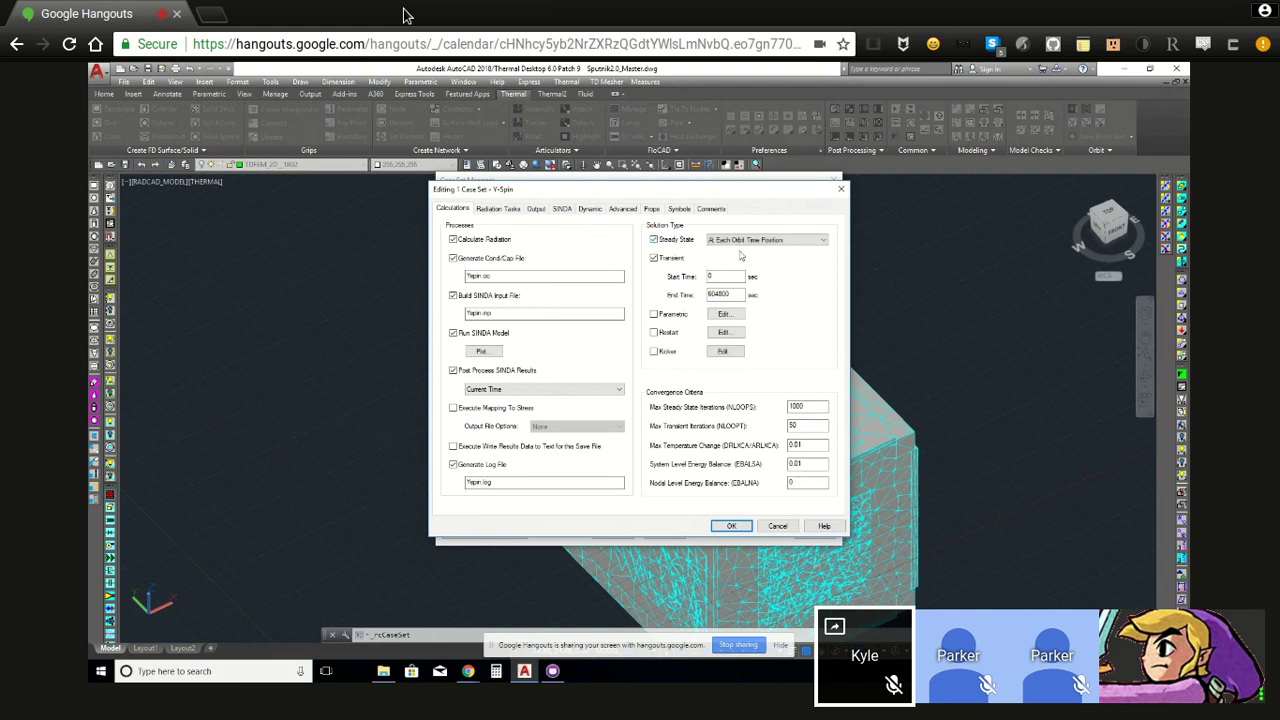
pyautogui.click(760, 240)
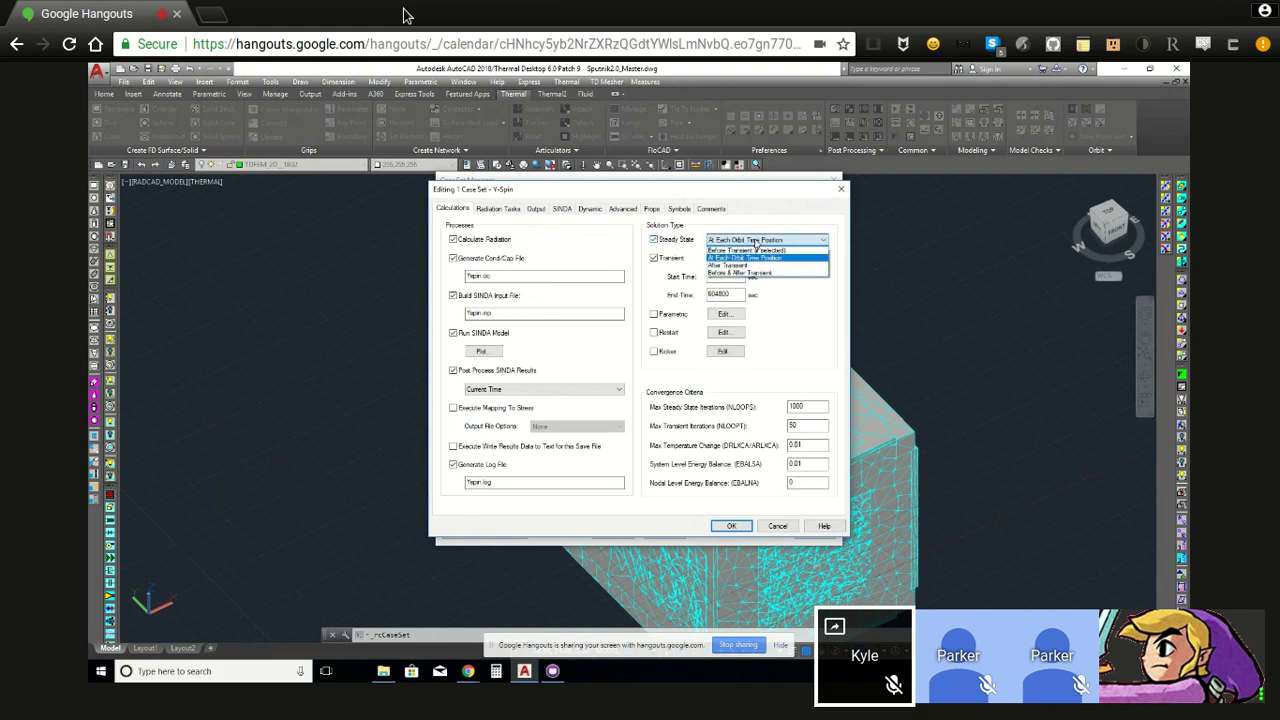
pyautogui.click(756, 242)
pyautogui.click(673, 242)
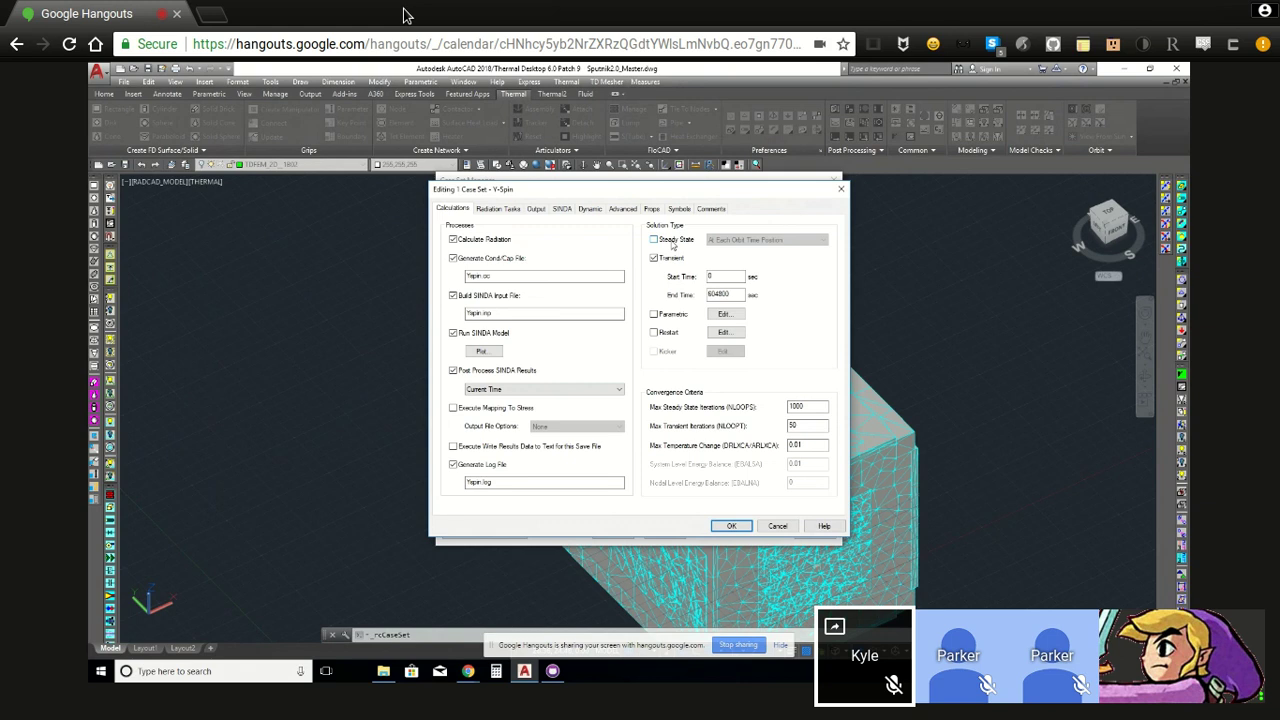
pyautogui.click(670, 315)
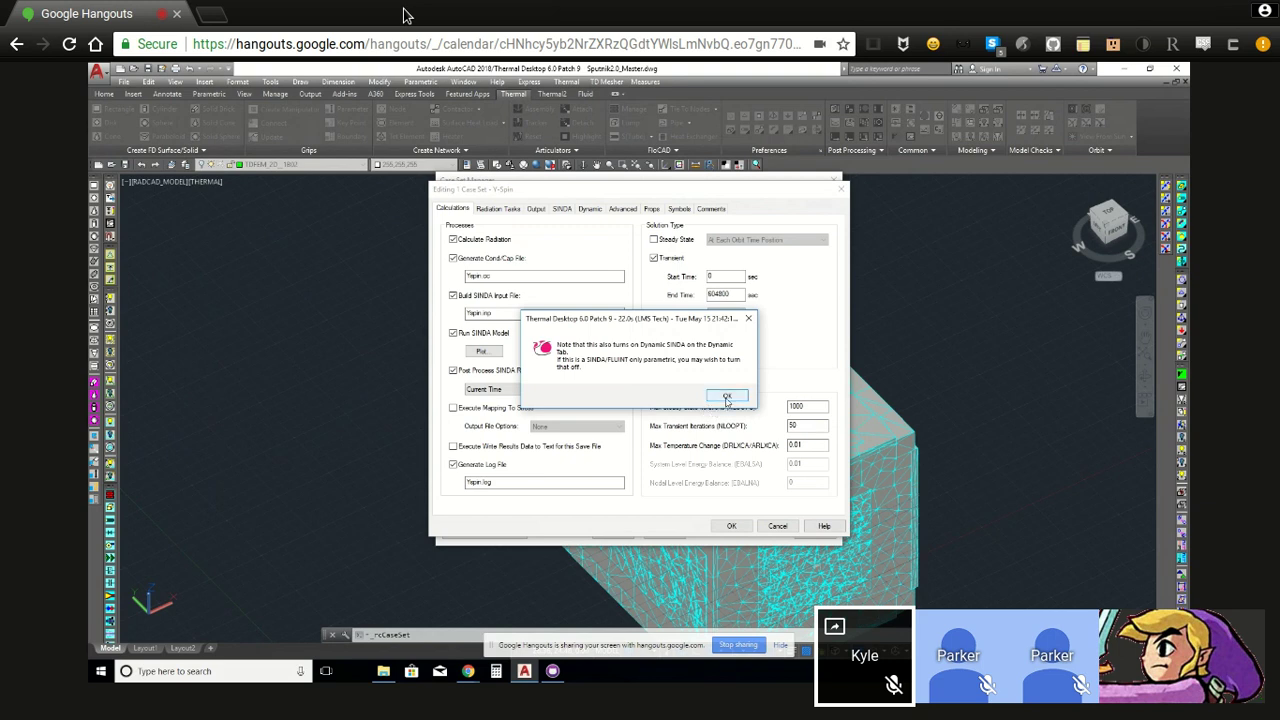
# - Acknowledge the Dynamic SINDA notice and browse Parametric Input symbols, keeping hiBetaAngle
pyautogui.click(727, 397)
pyautogui.click(724, 315)
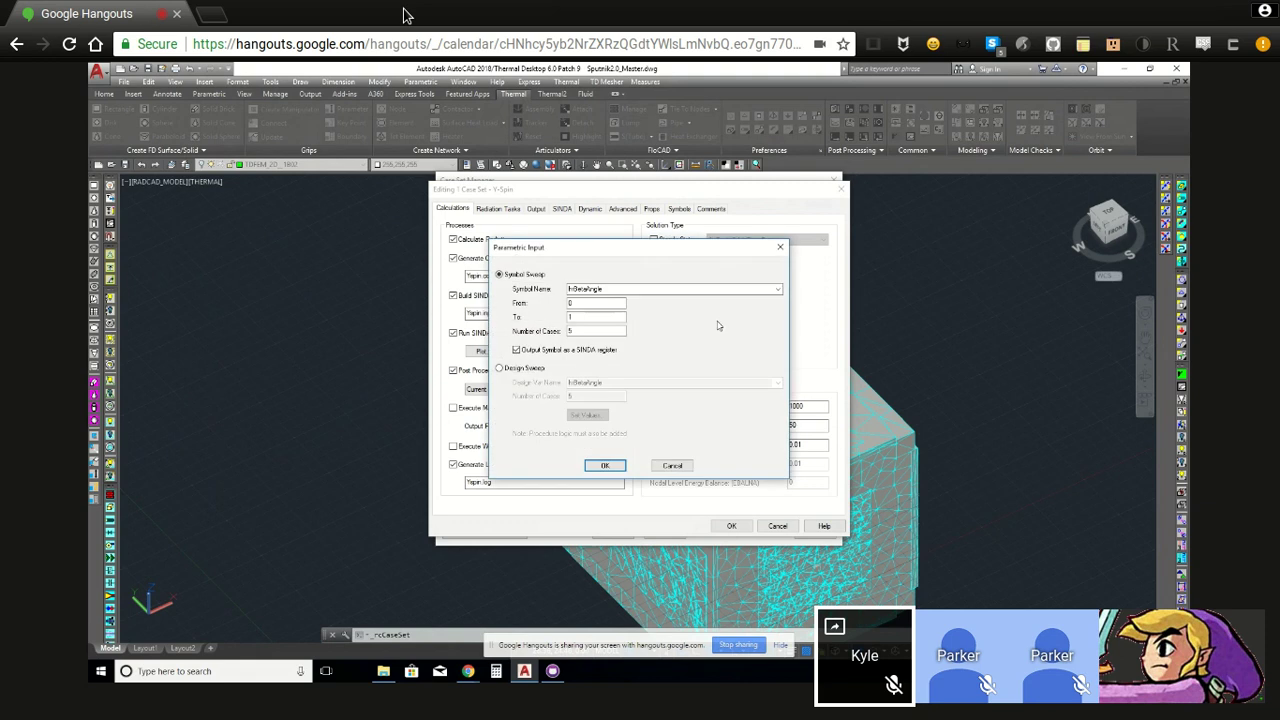
pyautogui.click(782, 292)
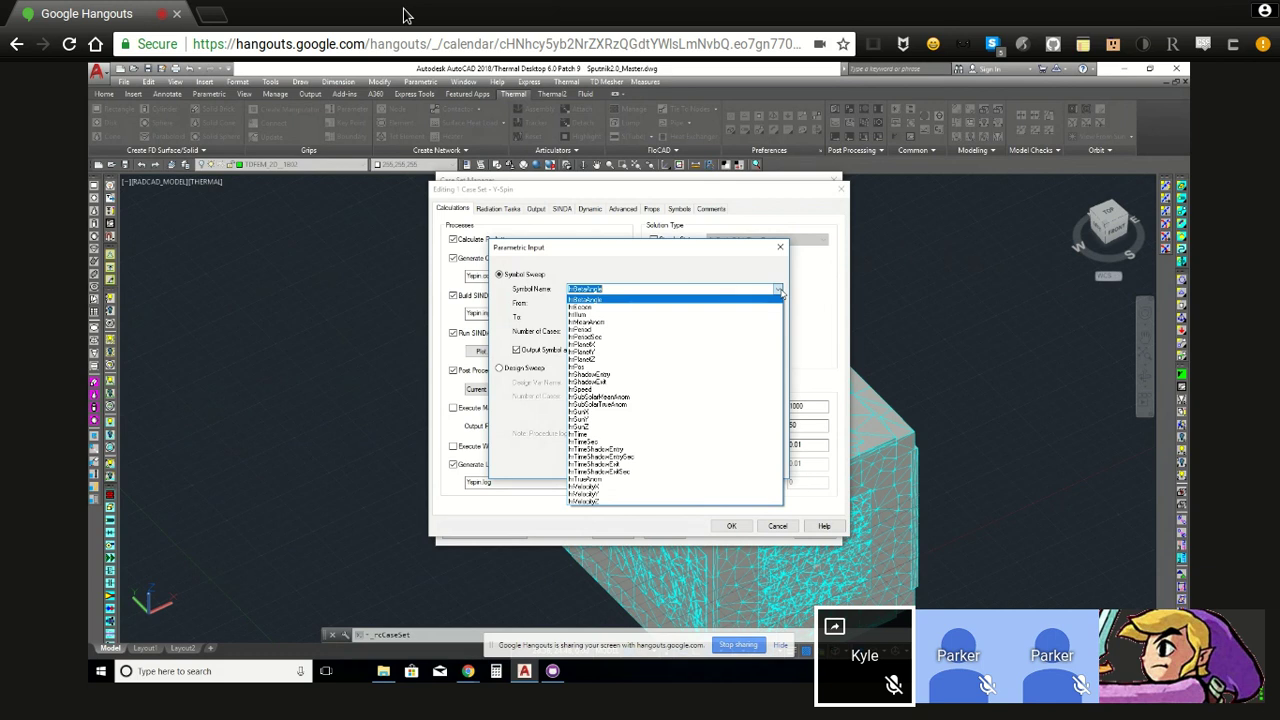
pyautogui.click(779, 290)
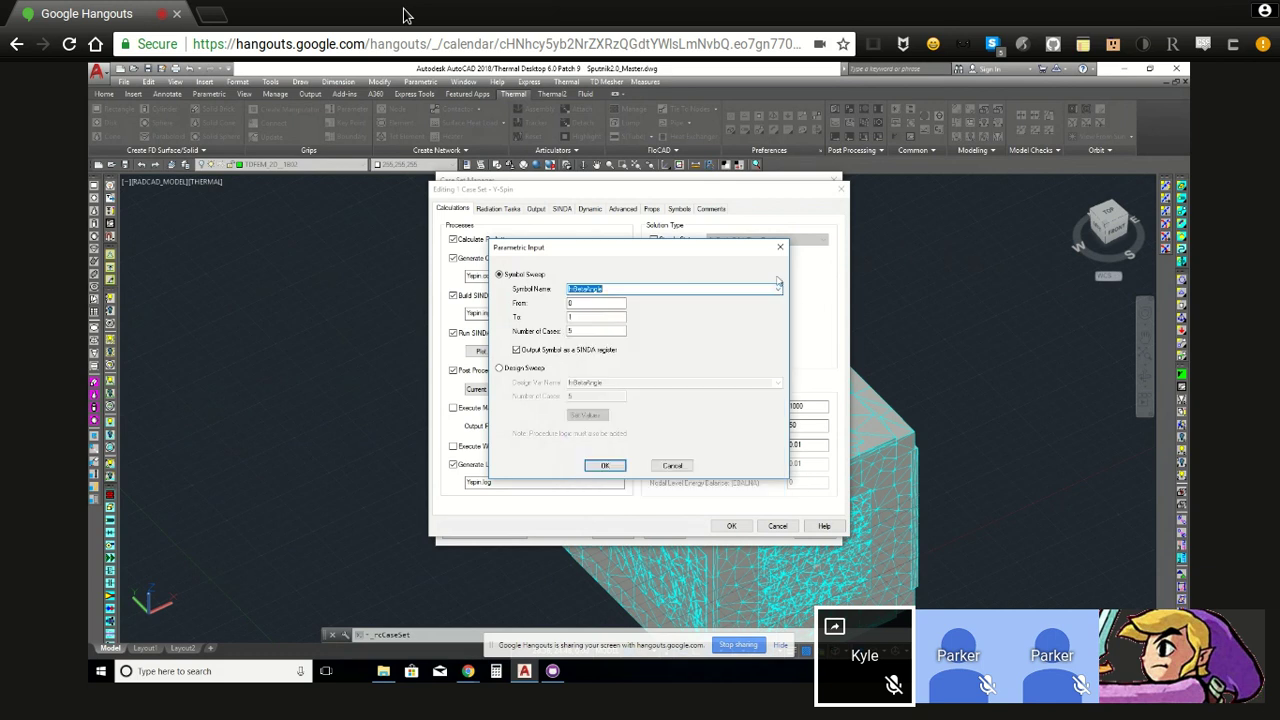
pyautogui.click(778, 289)
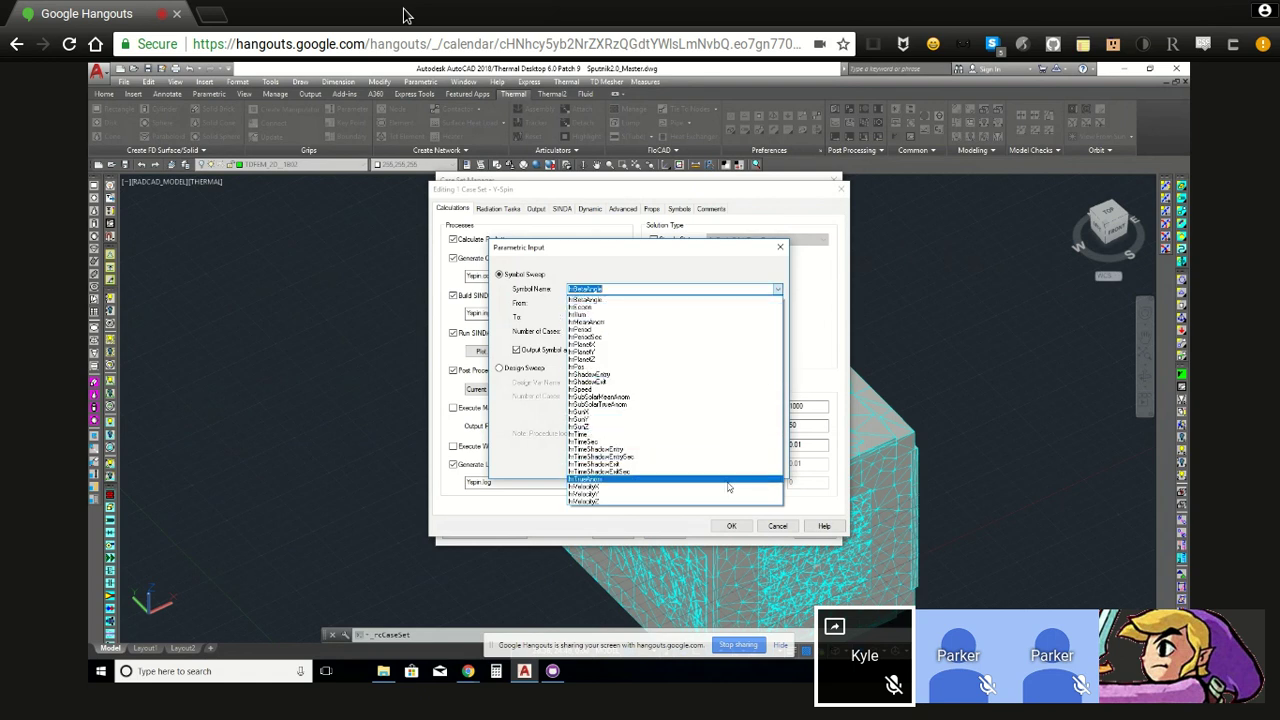
pyautogui.click(691, 284)
pyautogui.click(779, 289)
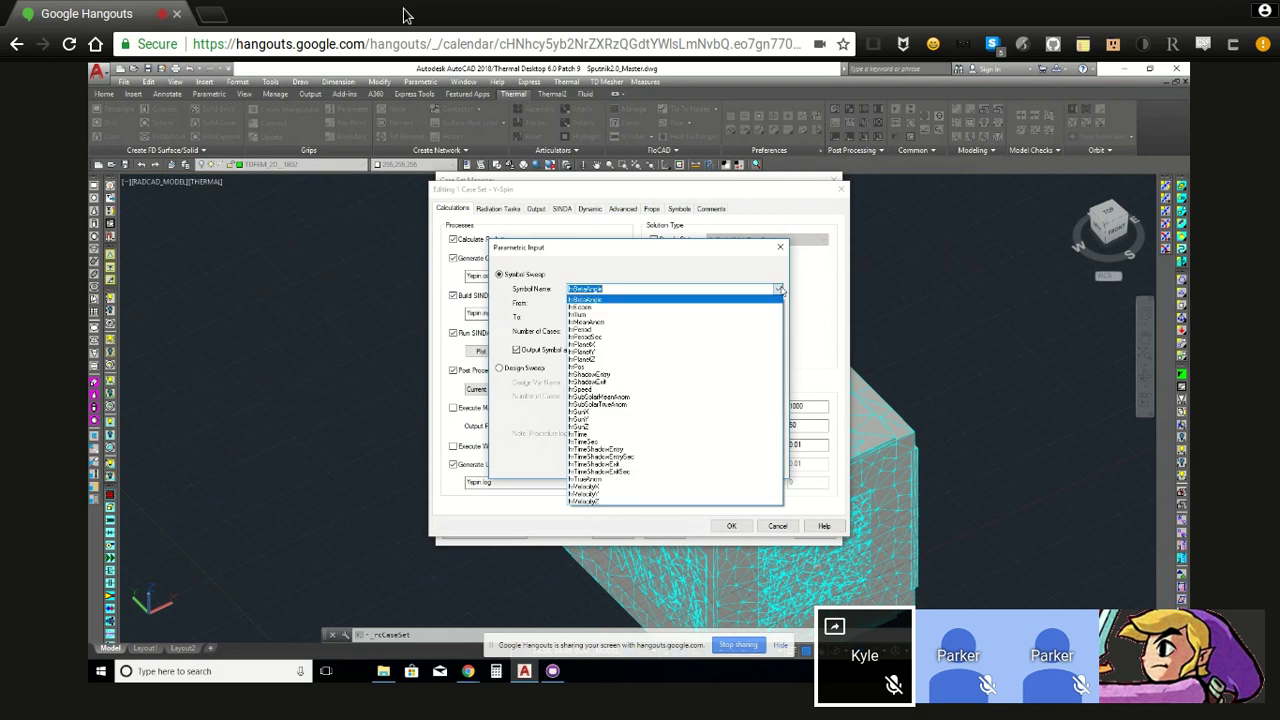
pyautogui.click(780, 289)
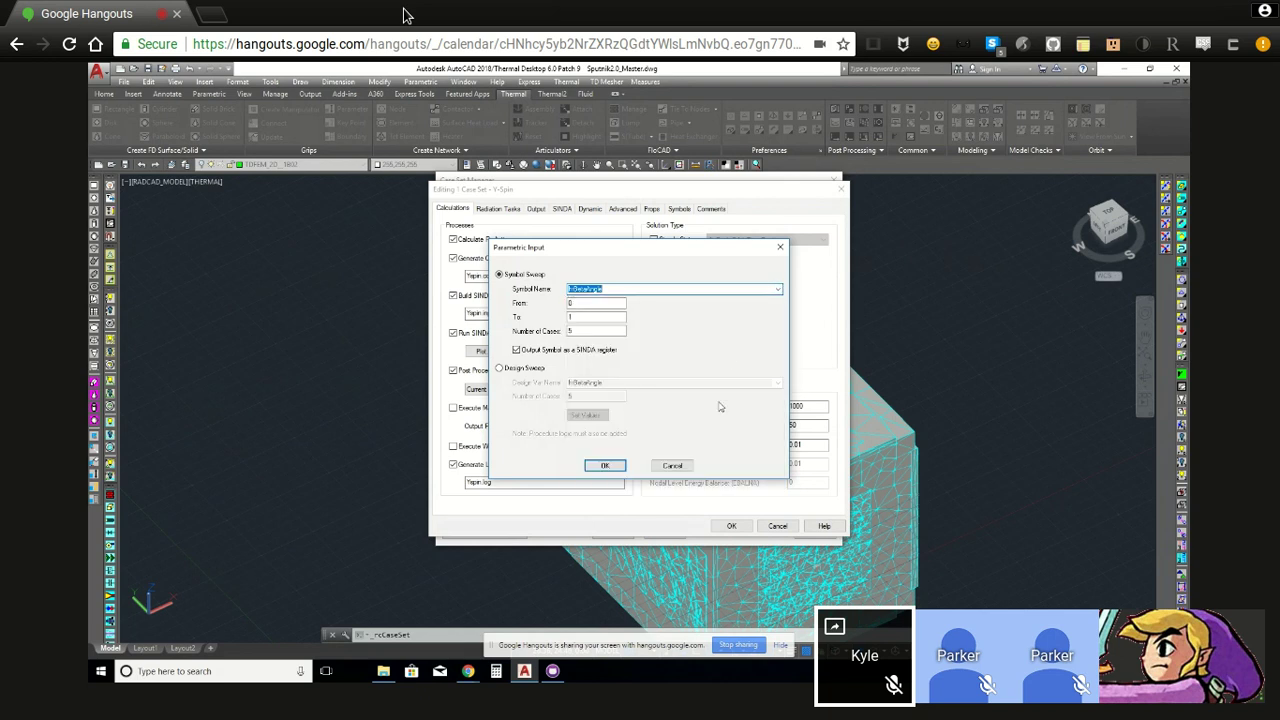
# - Try Design Sweep and its Design Var Name list, then cancel the parametric input
pyautogui.click(525, 370)
pyautogui.click(778, 383)
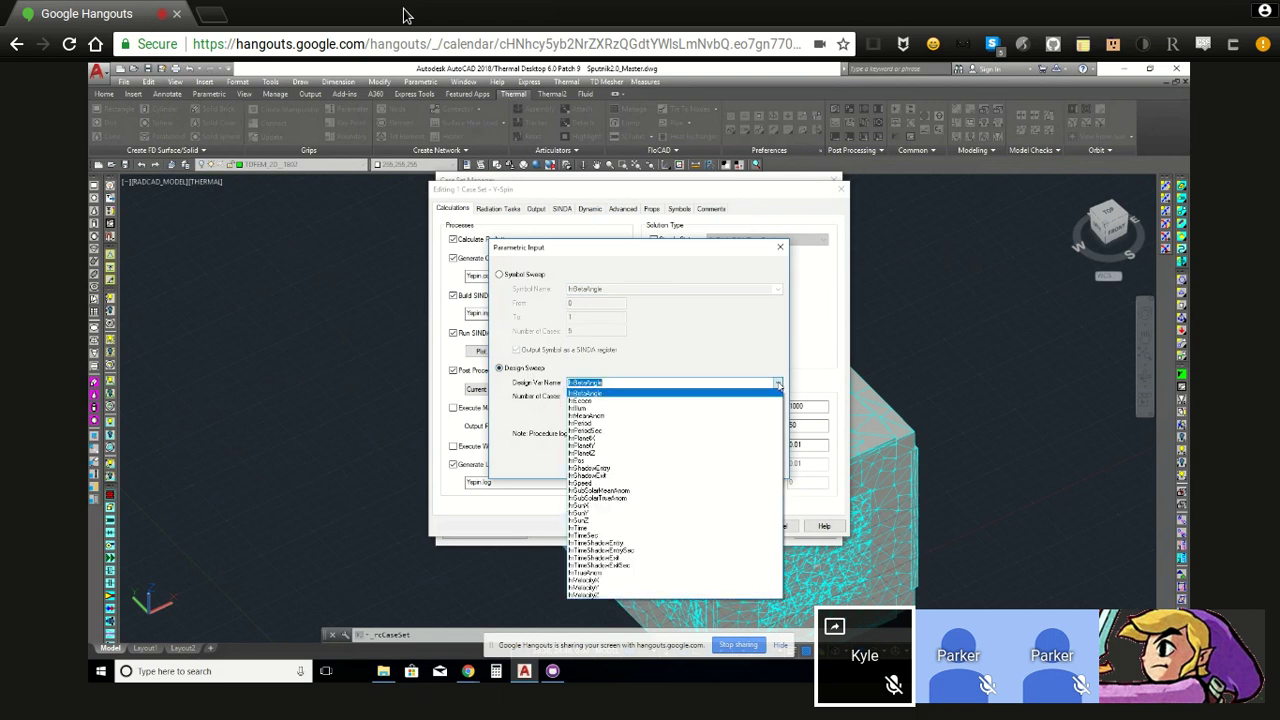
pyautogui.click(778, 383)
pyautogui.click(504, 370)
pyautogui.click(673, 466)
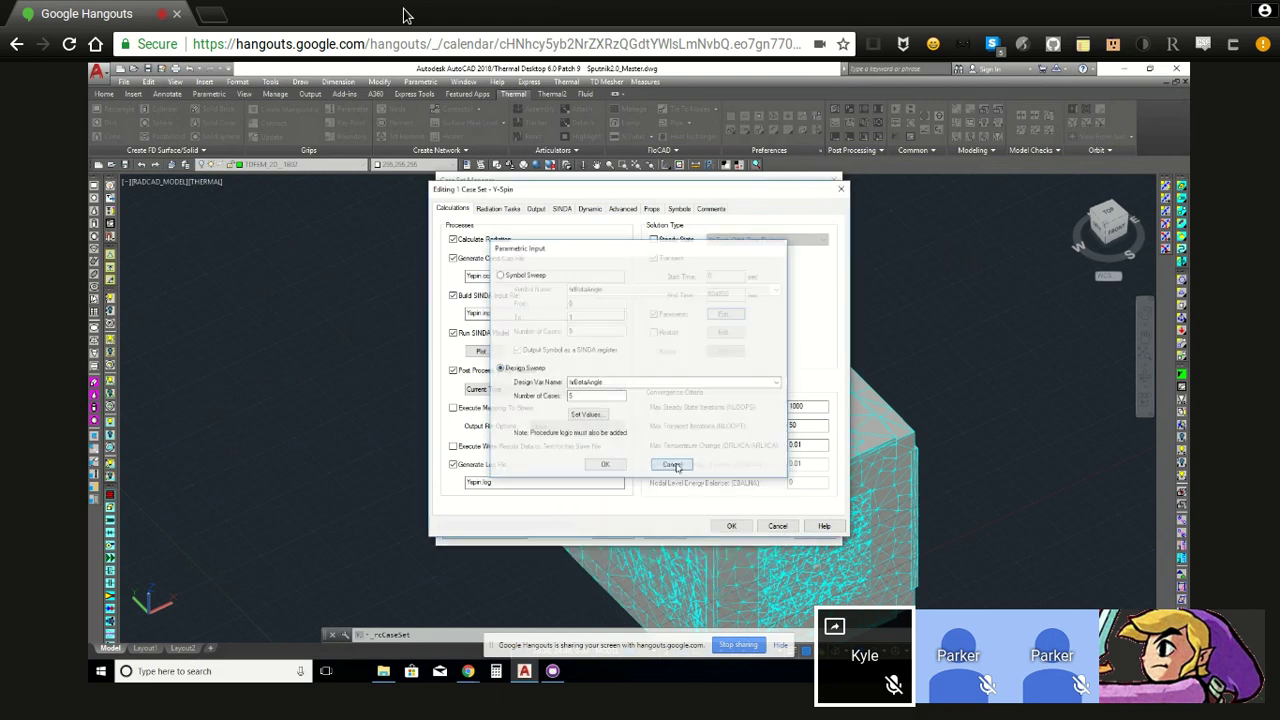
pyautogui.click(654, 315)
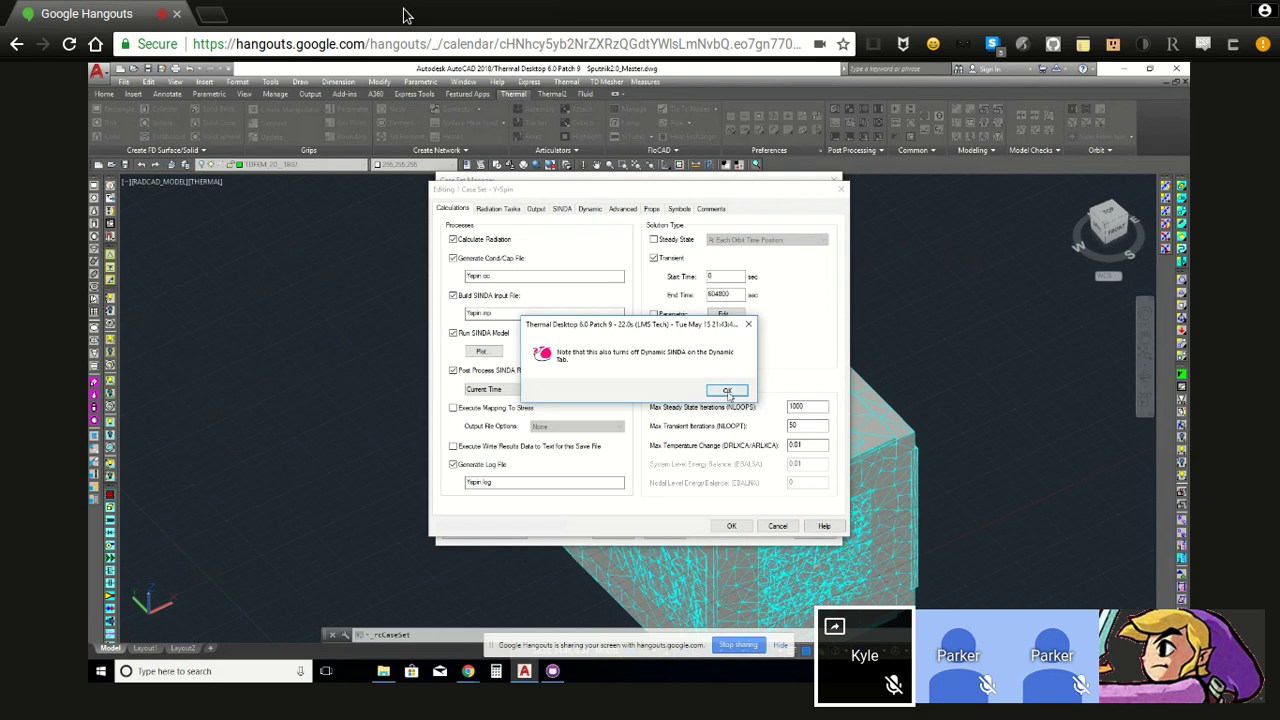
# - Acknowledge the notice that Dynamic SINDA is also turned off
pyautogui.click(727, 391)
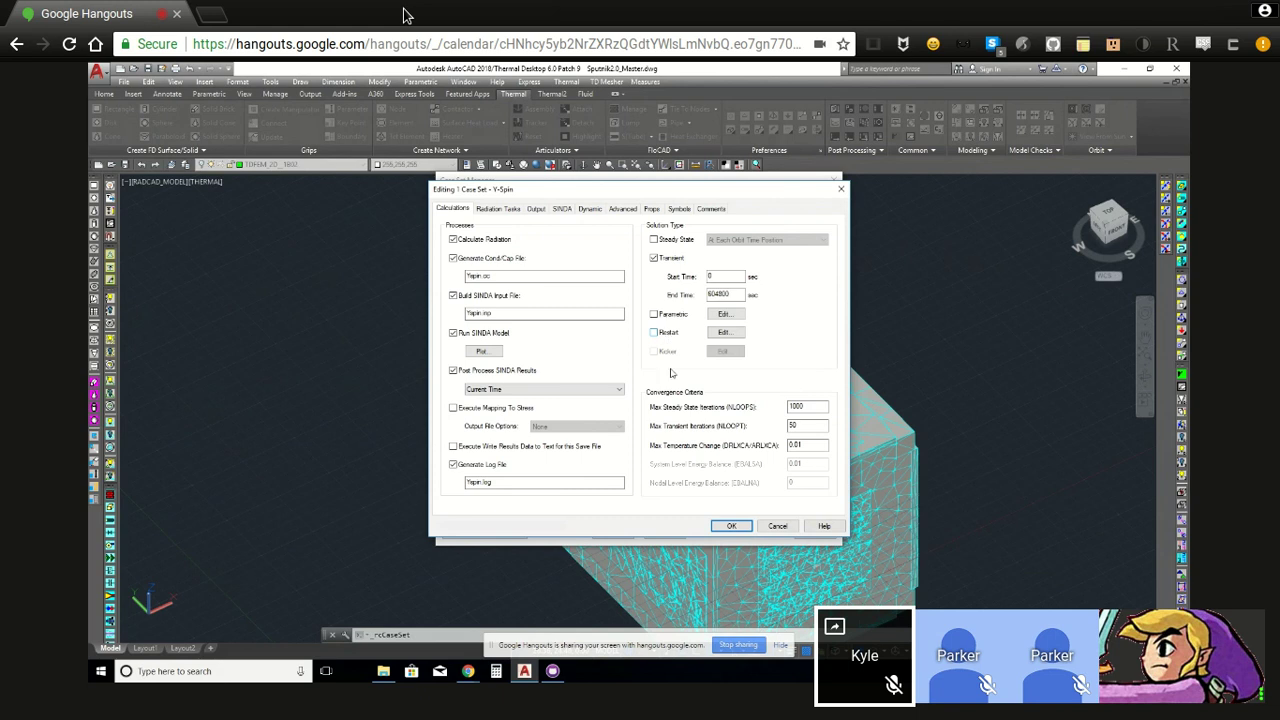
# - Enable Steady State for Y-Spin, solved At Each Orbit Time Position
pyautogui.click(682, 242)
pyautogui.click(716, 242)
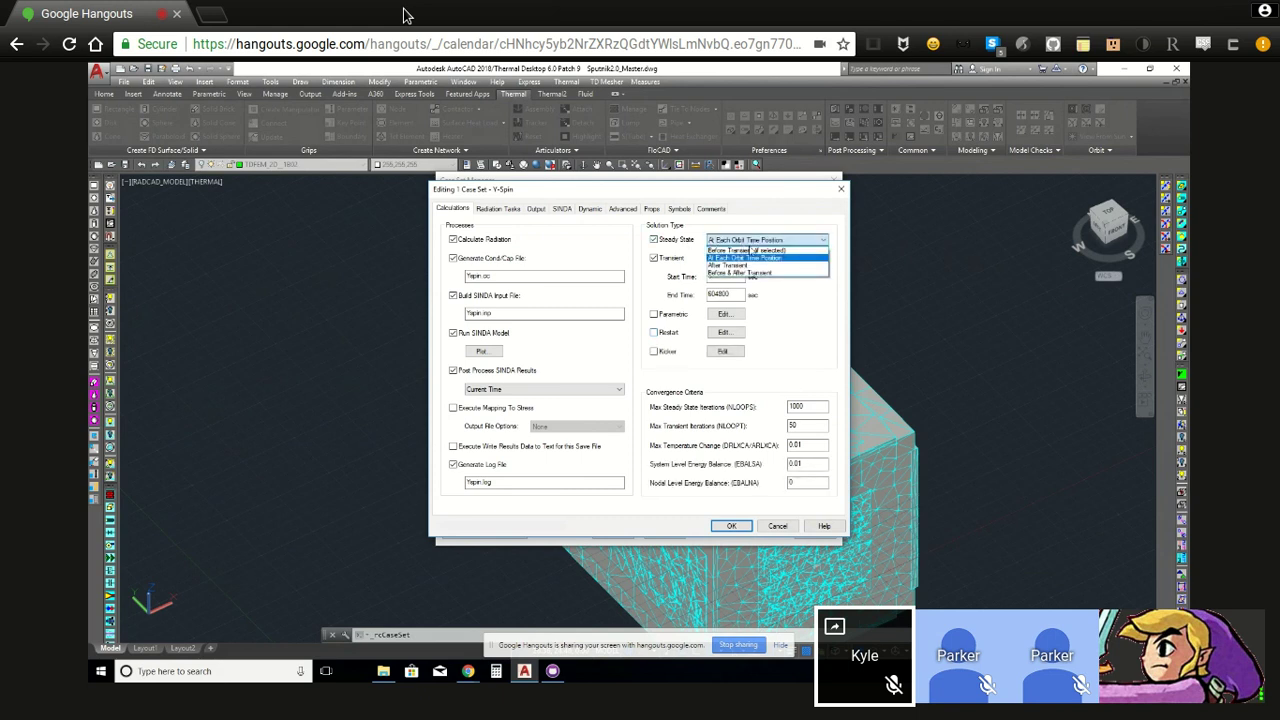
pyautogui.click(761, 258)
pyautogui.click(762, 242)
pyautogui.click(762, 244)
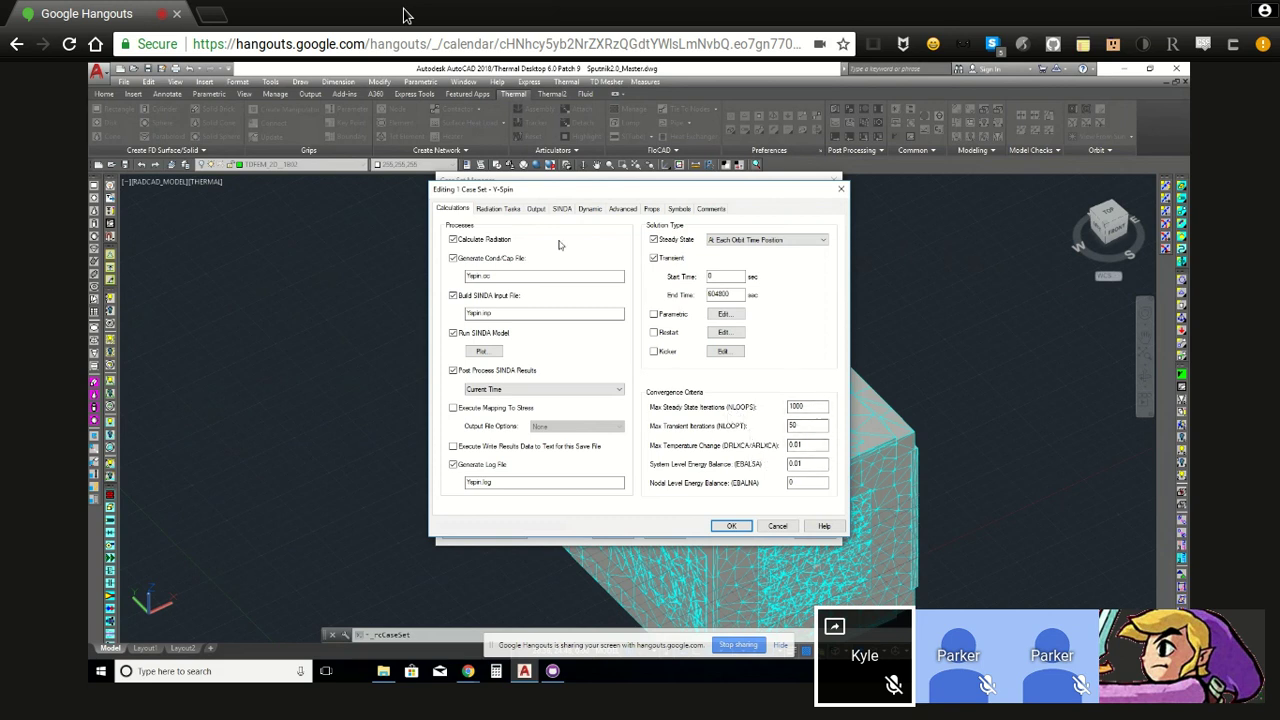
# - Review the first External heating-rate task's Job, Control, Advanced Control, Heatrate Output and Spin tabs, then close it unchanged
pyautogui.click(503, 210)
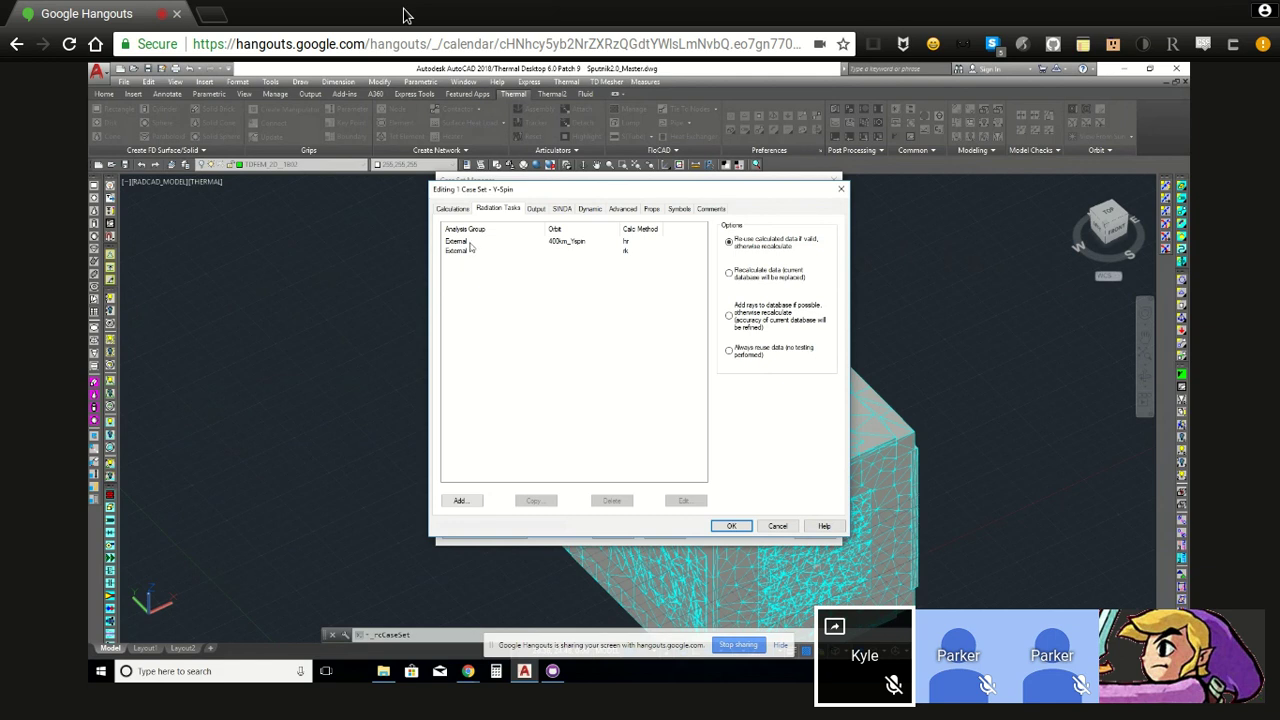
pyautogui.click(523, 245)
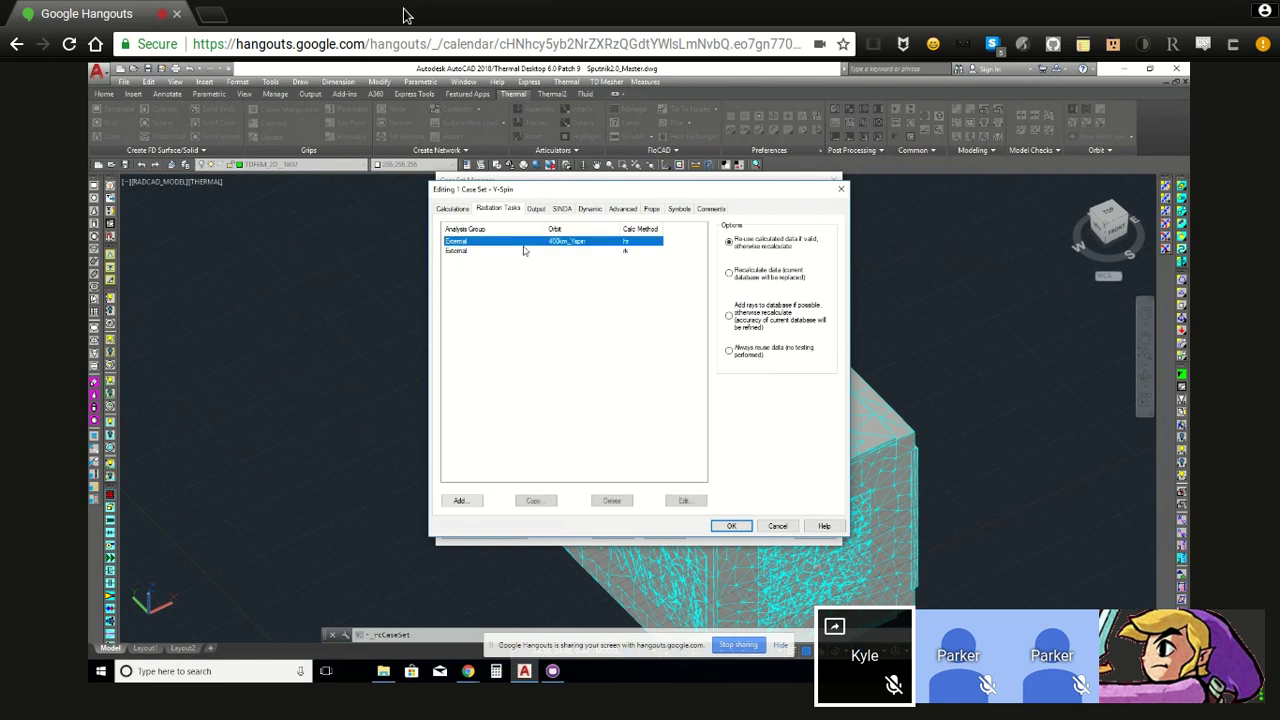
pyautogui.click(680, 500)
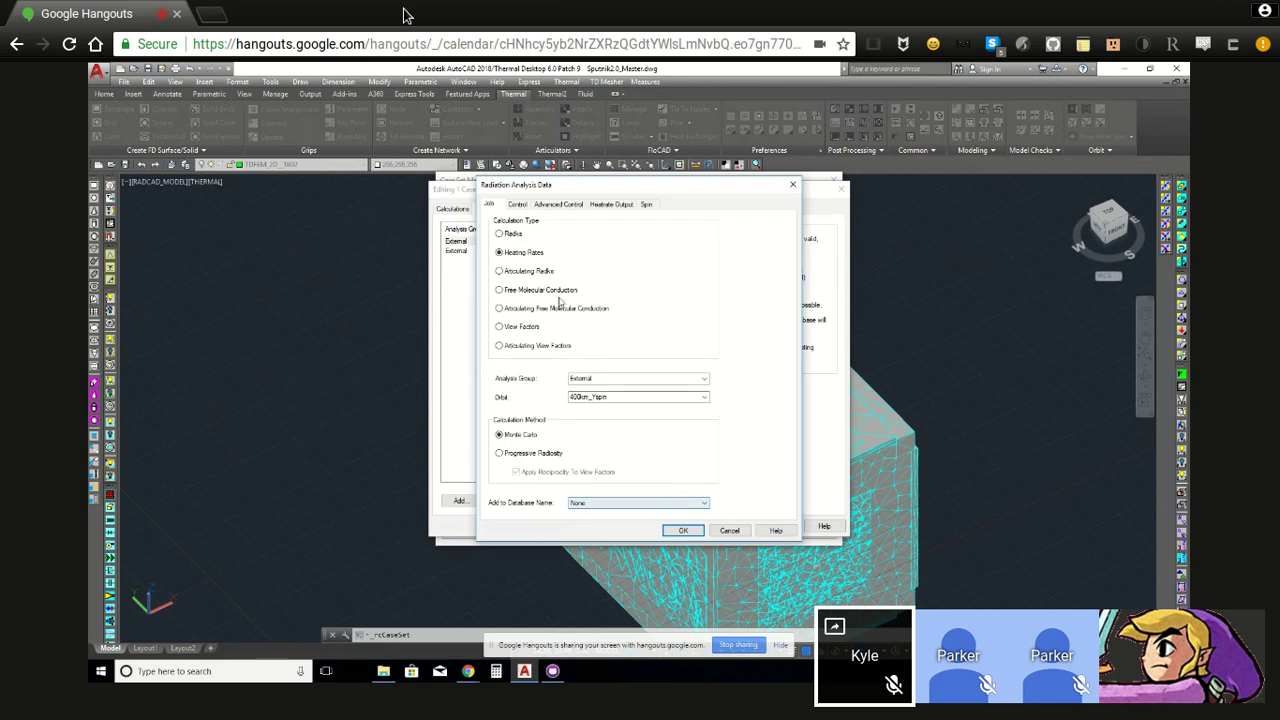
pyautogui.click(545, 256)
pyautogui.click(519, 206)
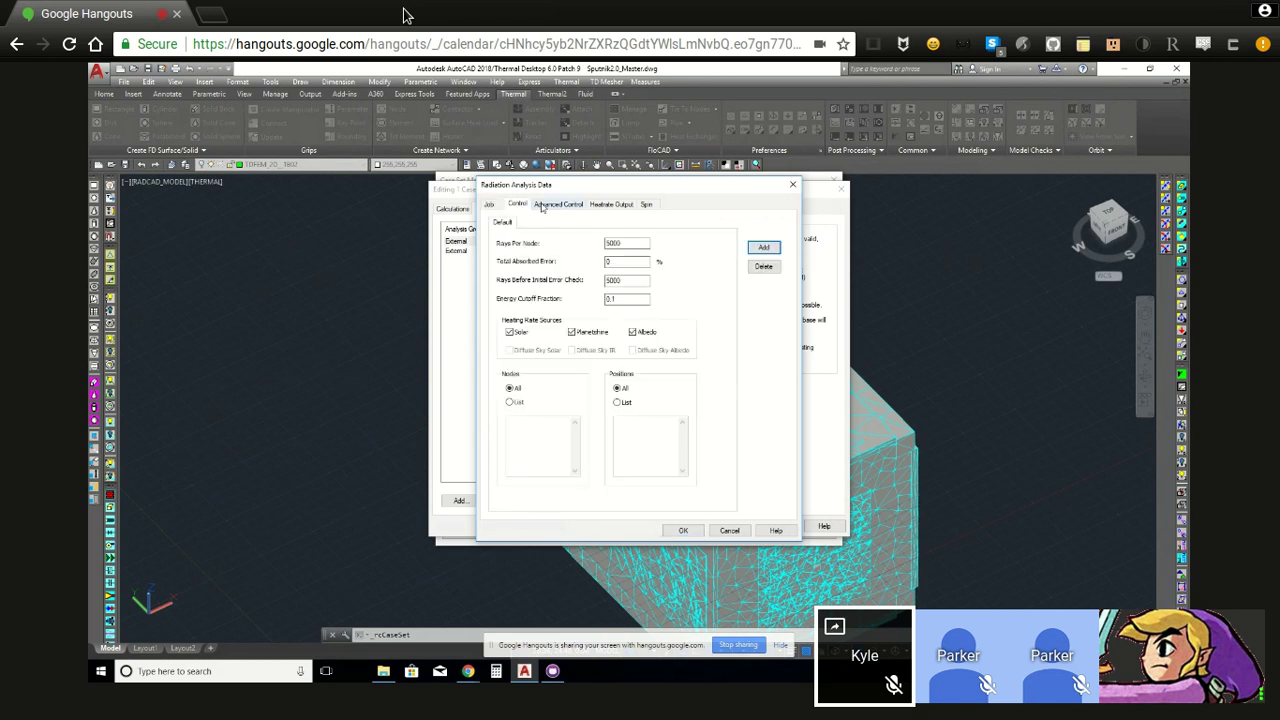
pyautogui.click(542, 206)
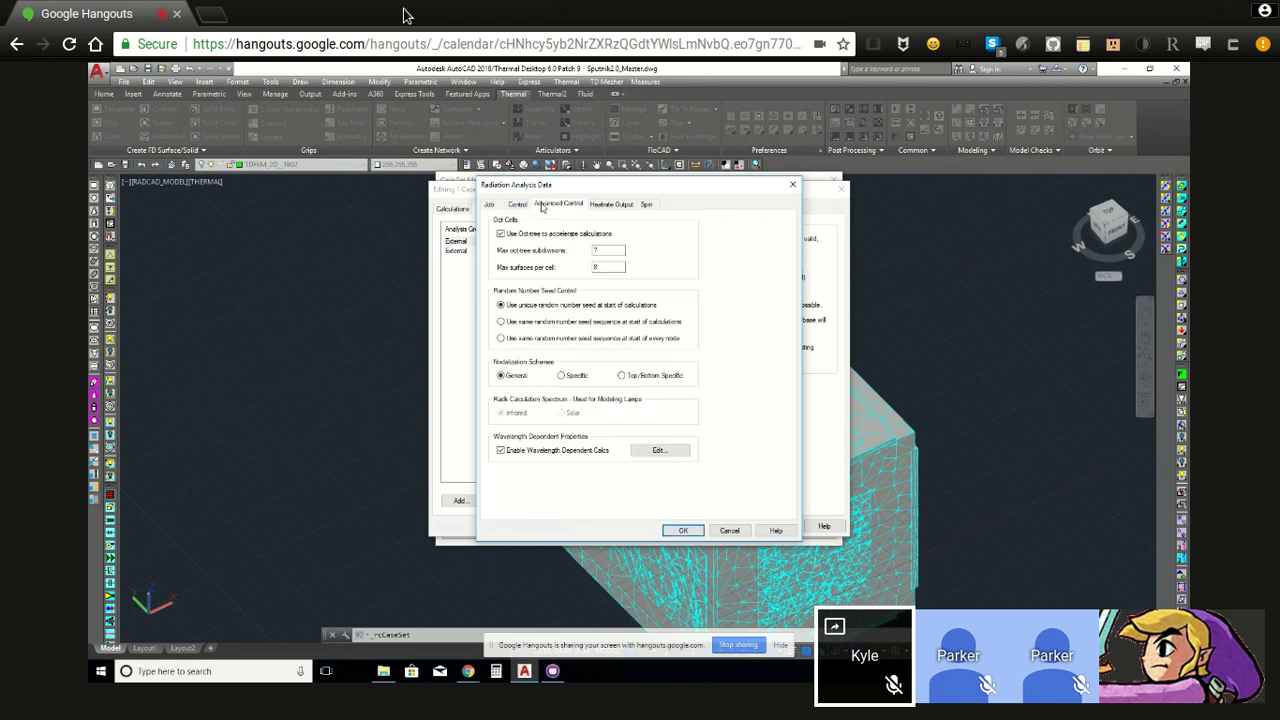
pyautogui.click(605, 207)
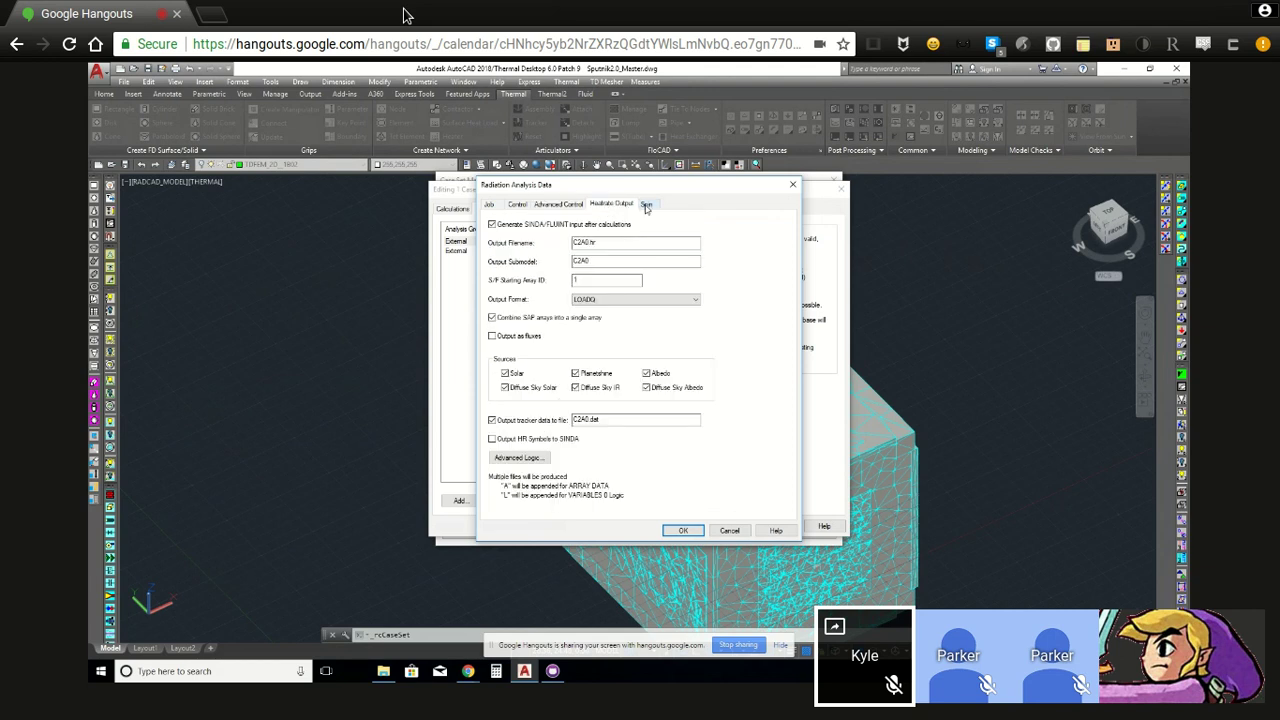
pyautogui.click(646, 206)
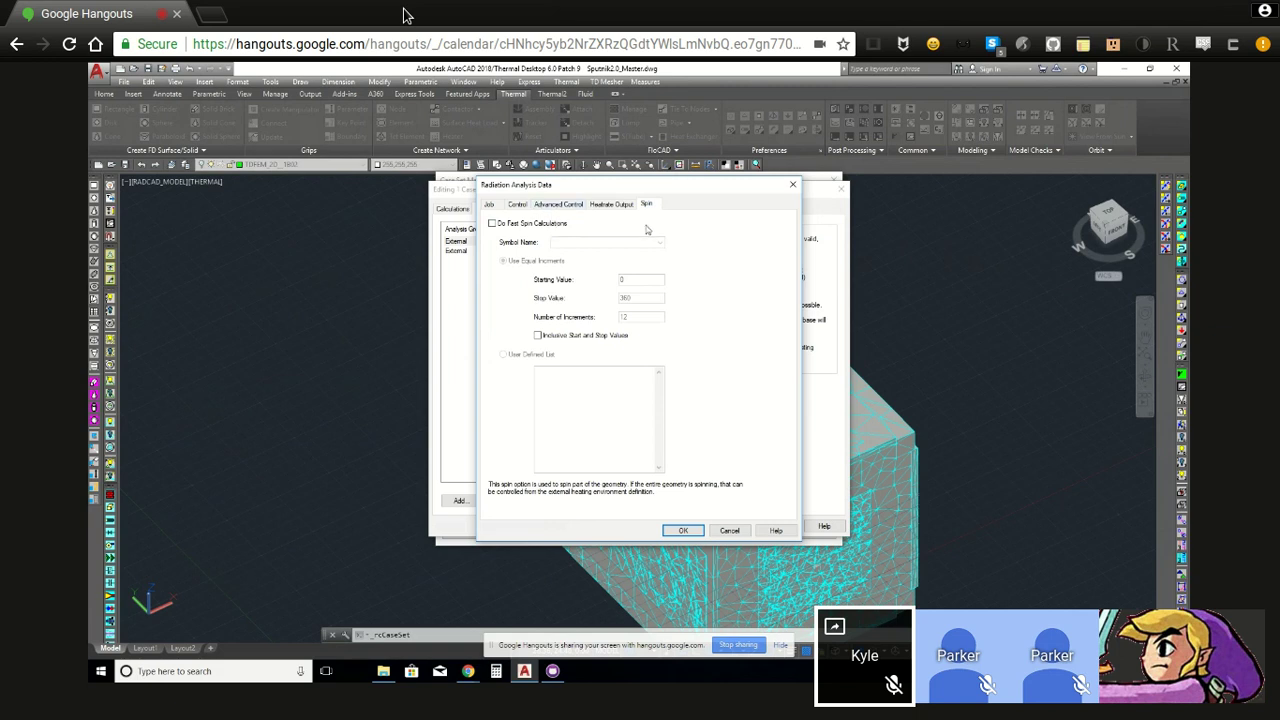
pyautogui.click(793, 184)
pyautogui.click(536, 210)
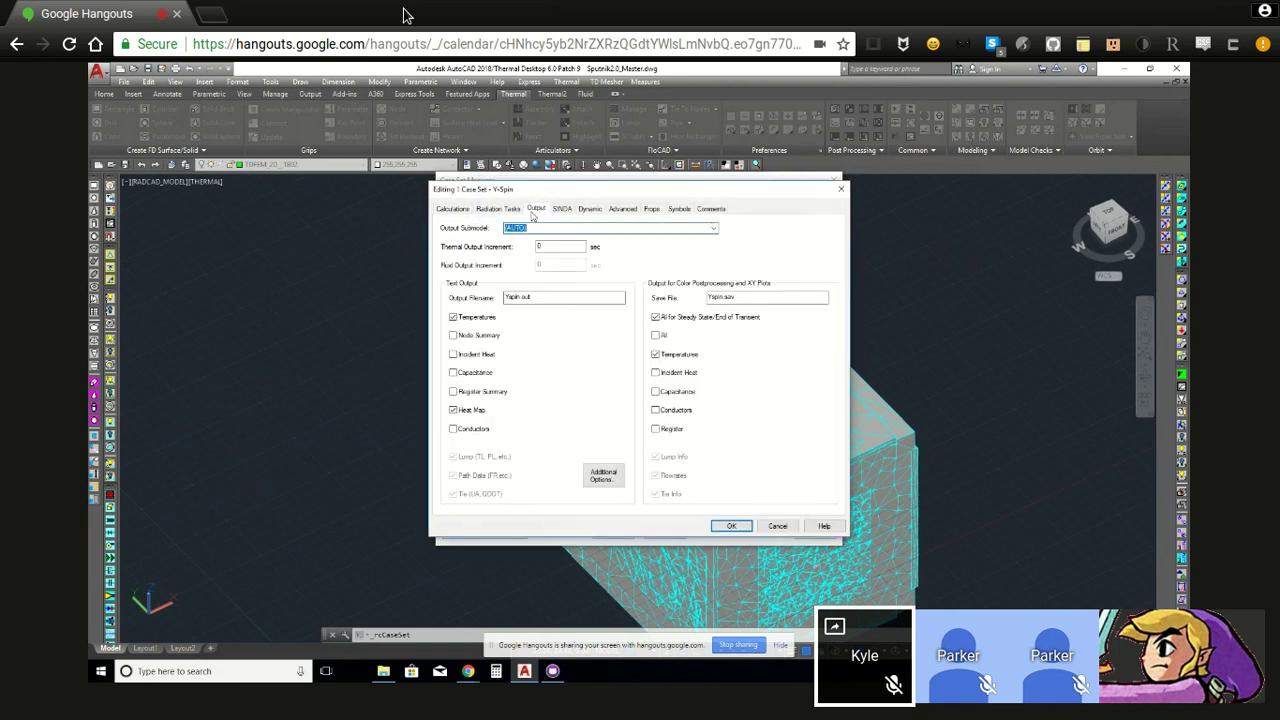
# - Keep Output Submodel at (AUTO) and set Thermal Output Increment to 1 sec
pyautogui.click(714, 229)
pyautogui.click(714, 229)
pyautogui.click(714, 229)
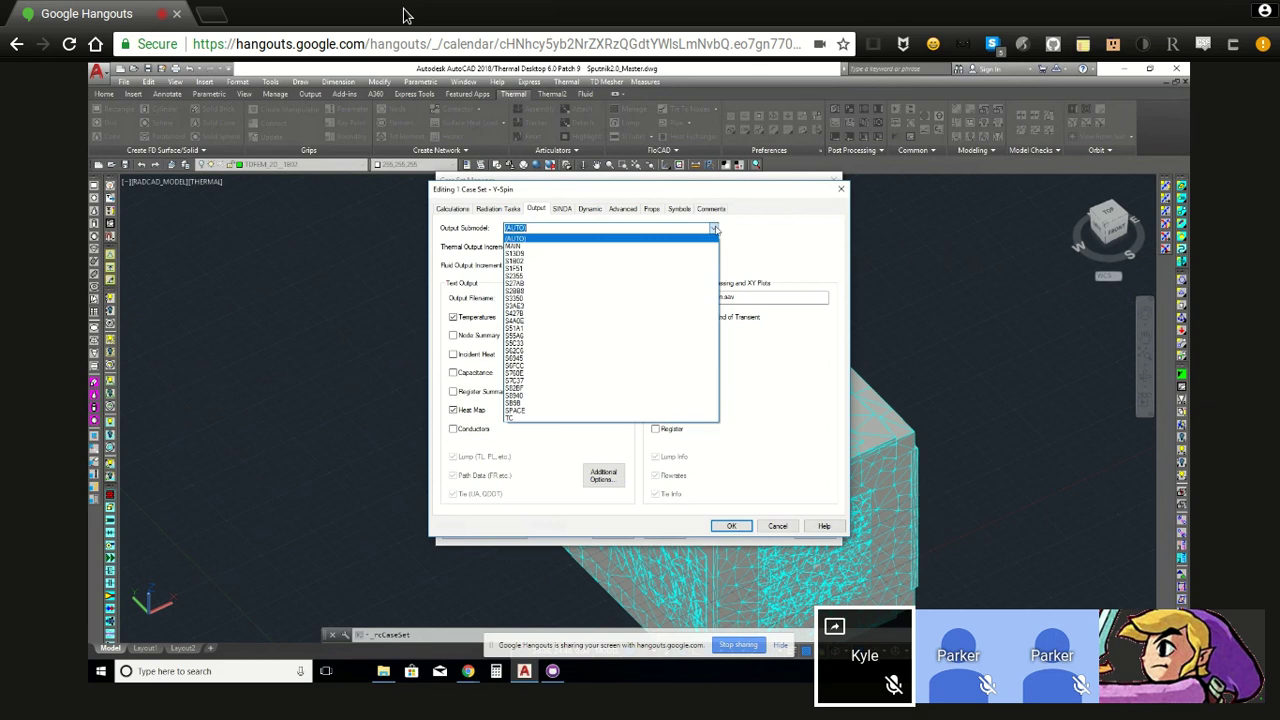
pyautogui.click(716, 230)
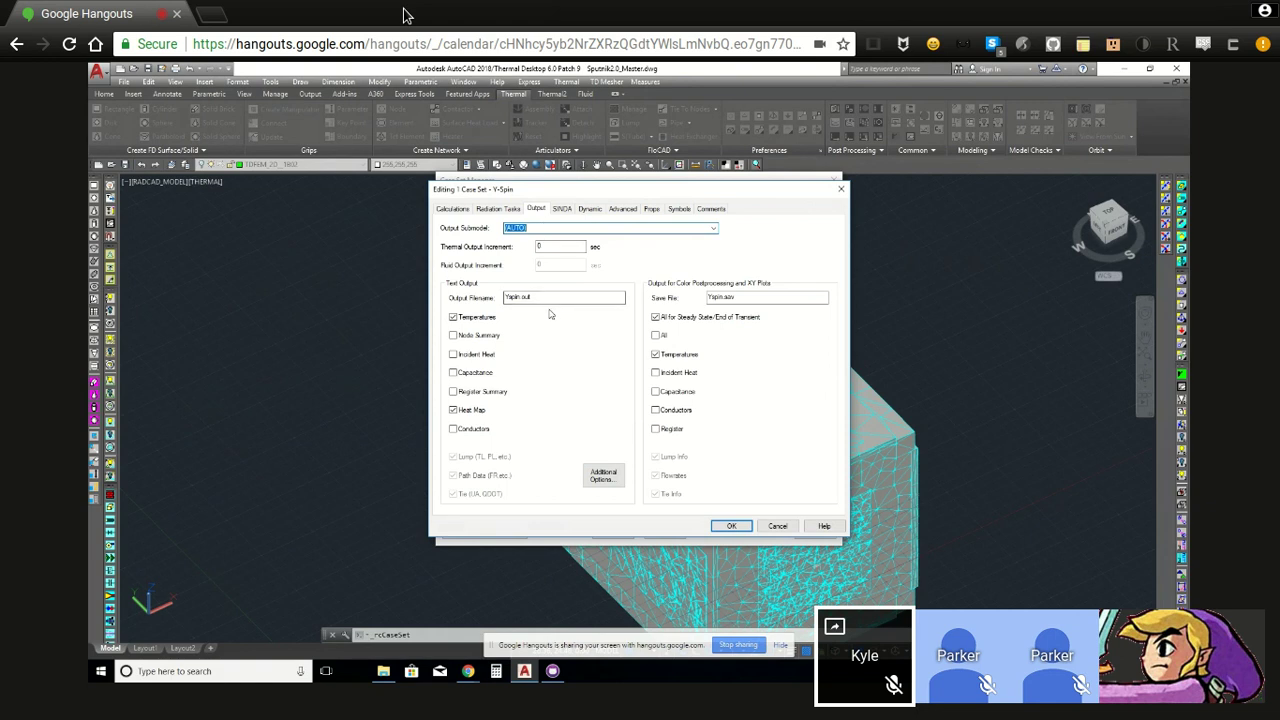
pyautogui.doubleClick(552, 245)
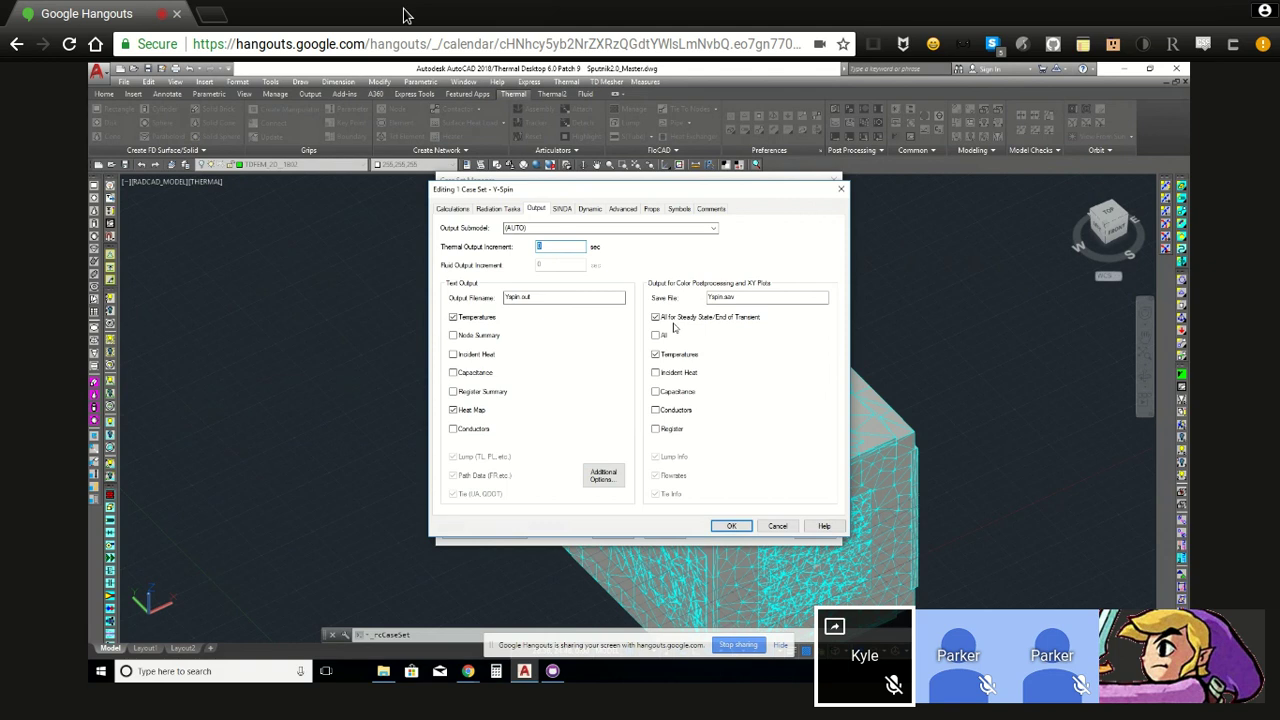
pyautogui.write('1')
# - Page through the Y-Spin case set's Calculations, Radiation Tasks and Output tabs
pyautogui.click(452, 208)
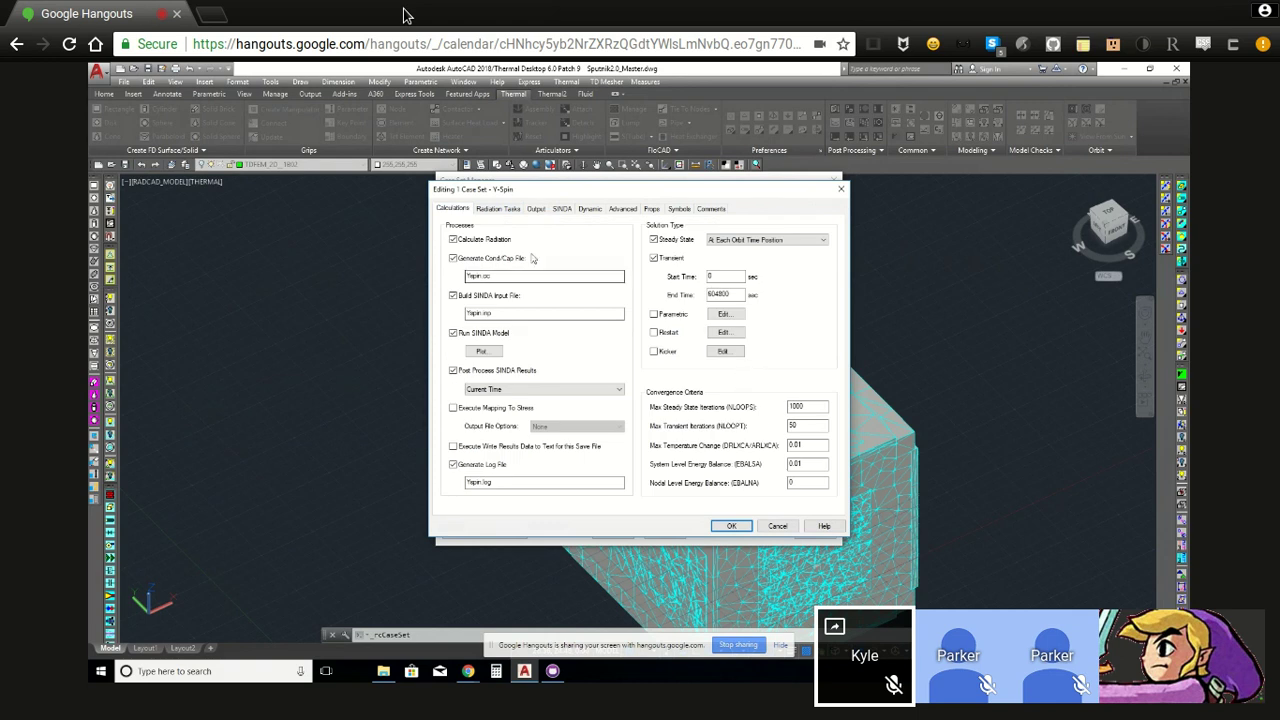
pyautogui.click(498, 212)
pyautogui.click(535, 210)
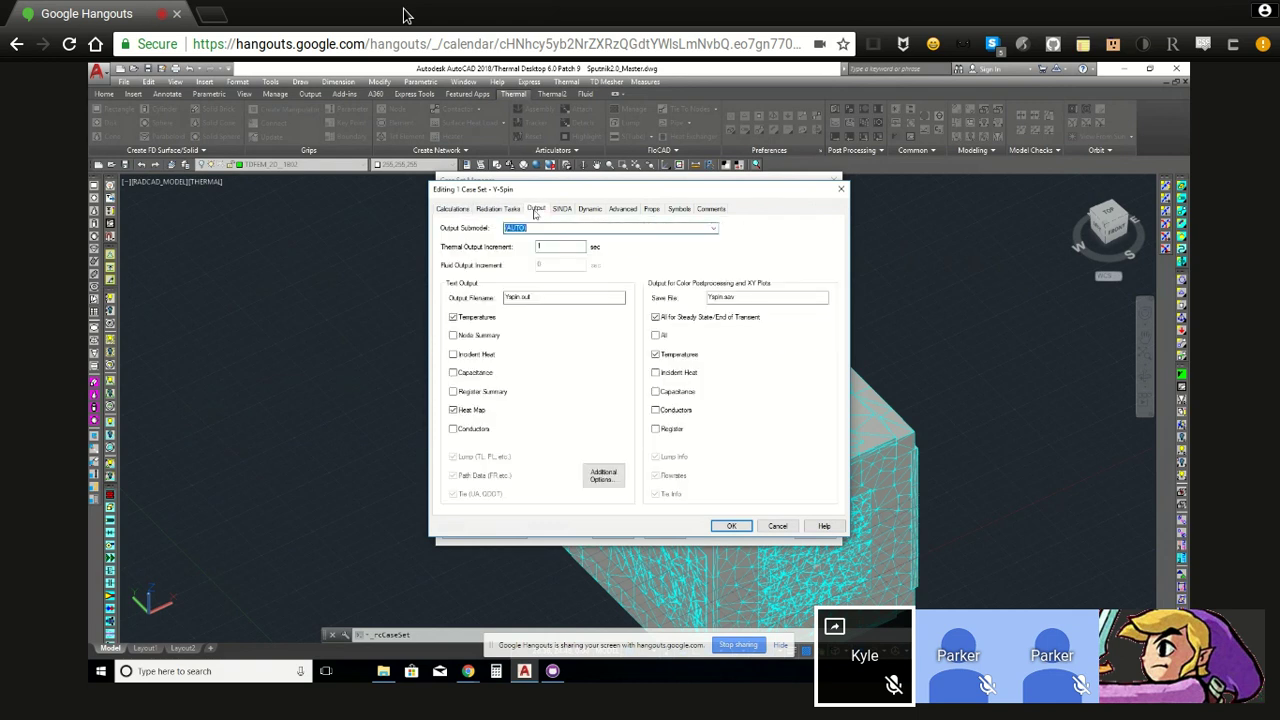
pyautogui.click(468, 209)
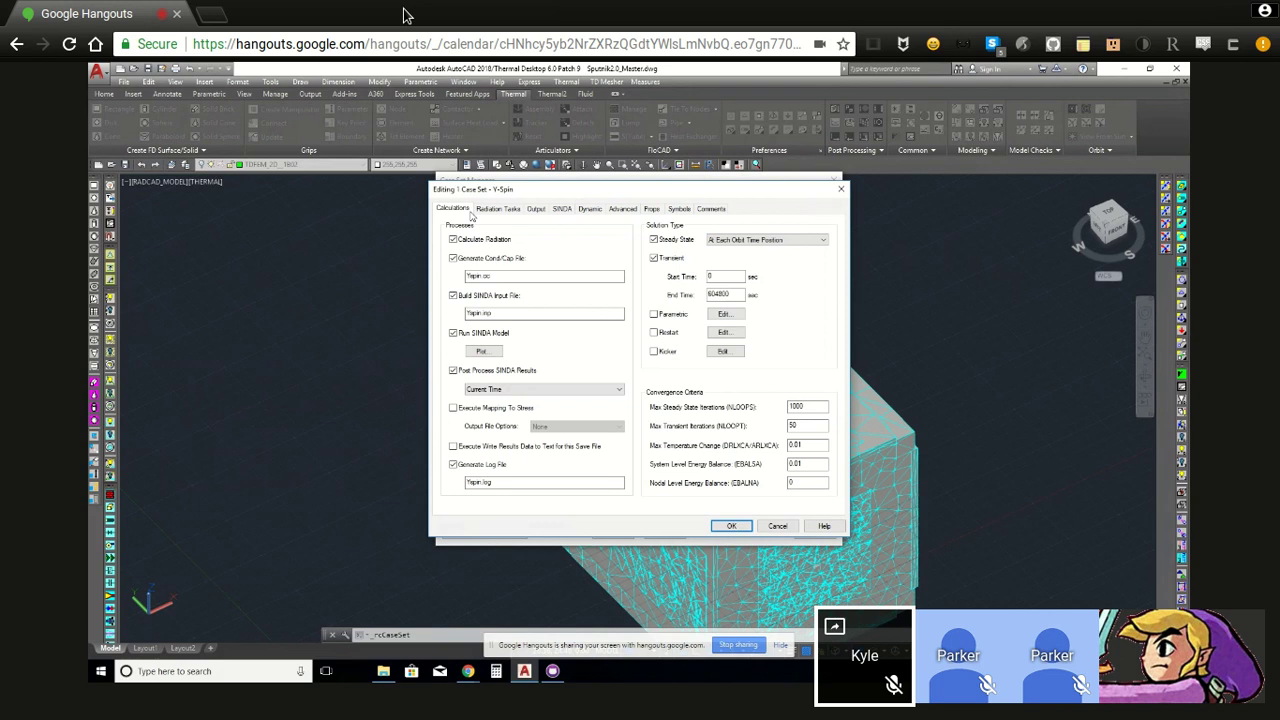
# - Turn Parametric back on, leave its sweep symbol unchanged, and show the Output settings
pyautogui.click(655, 315)
pyautogui.click(728, 392)
pyautogui.click(723, 315)
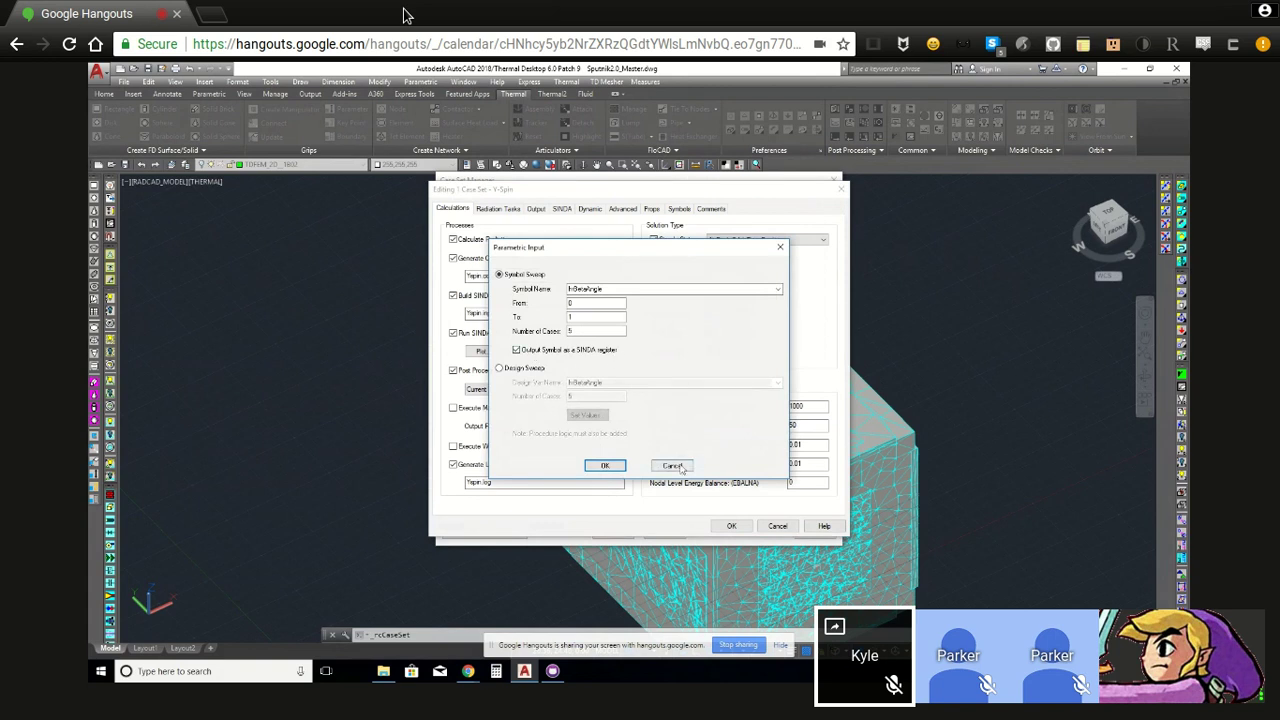
pyautogui.click(777, 291)
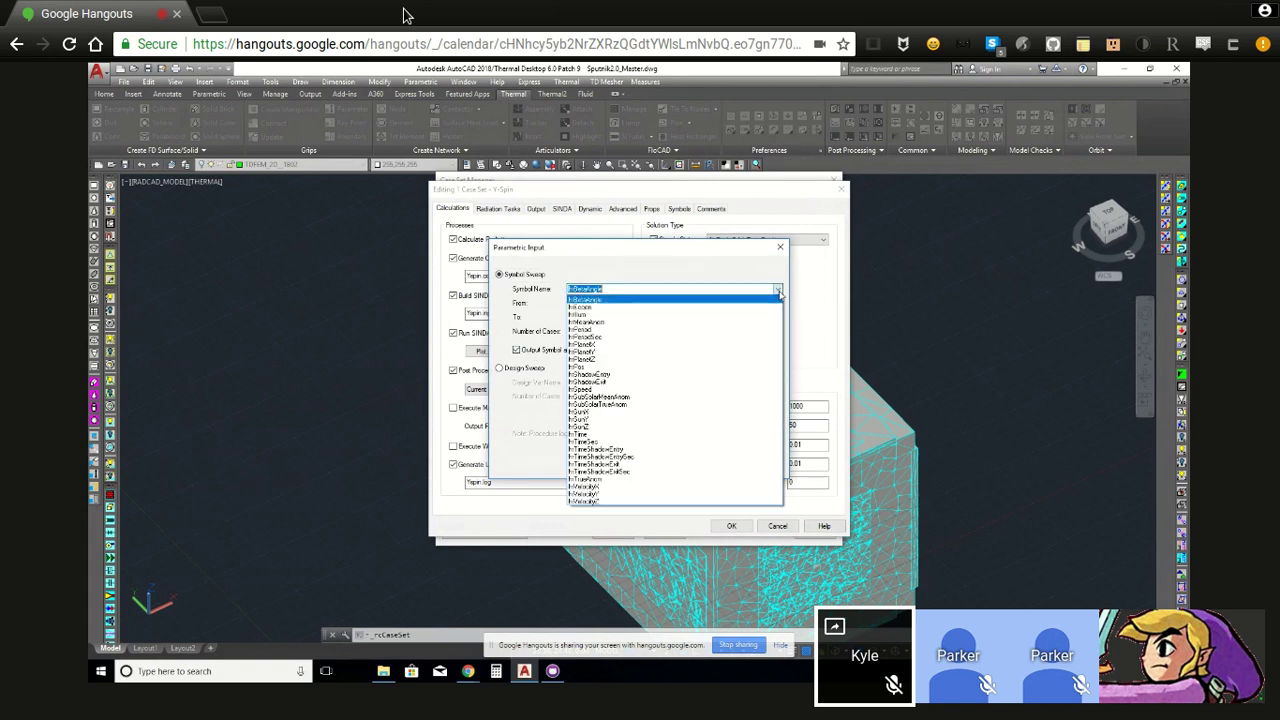
pyautogui.click(777, 291)
pyautogui.click(673, 467)
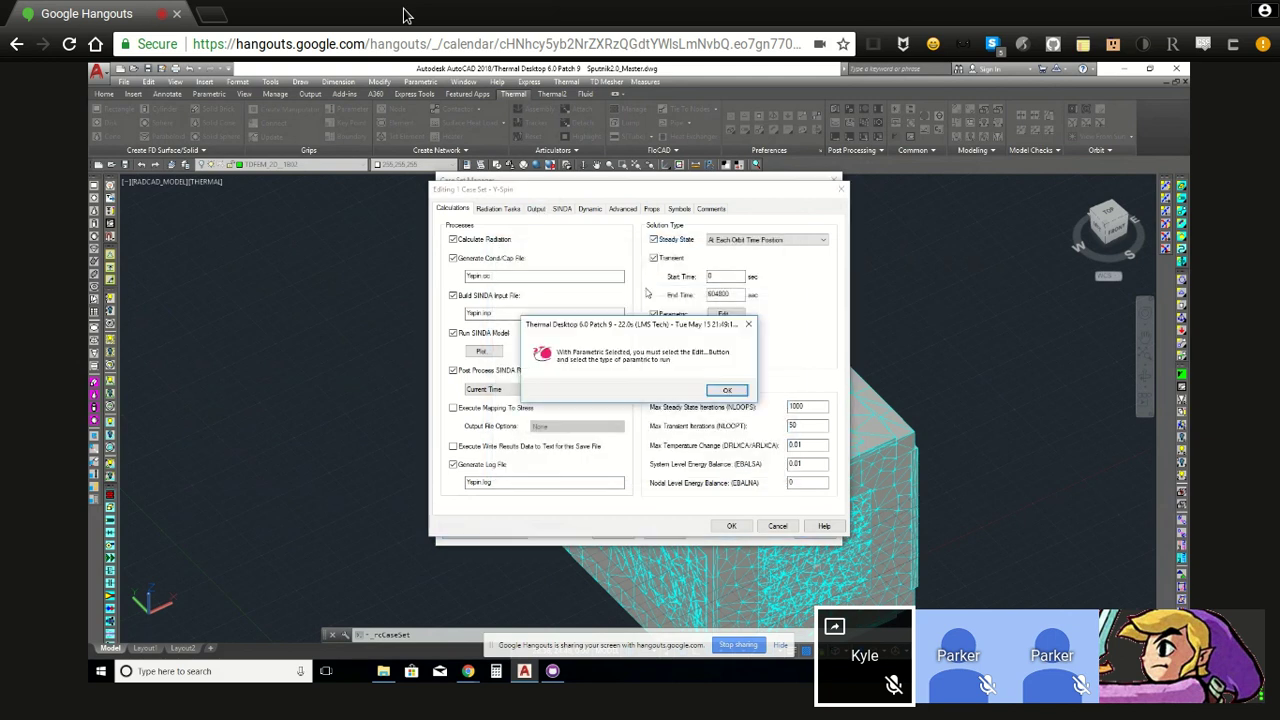
pyautogui.click(724, 390)
pyautogui.click(726, 391)
pyautogui.click(535, 209)
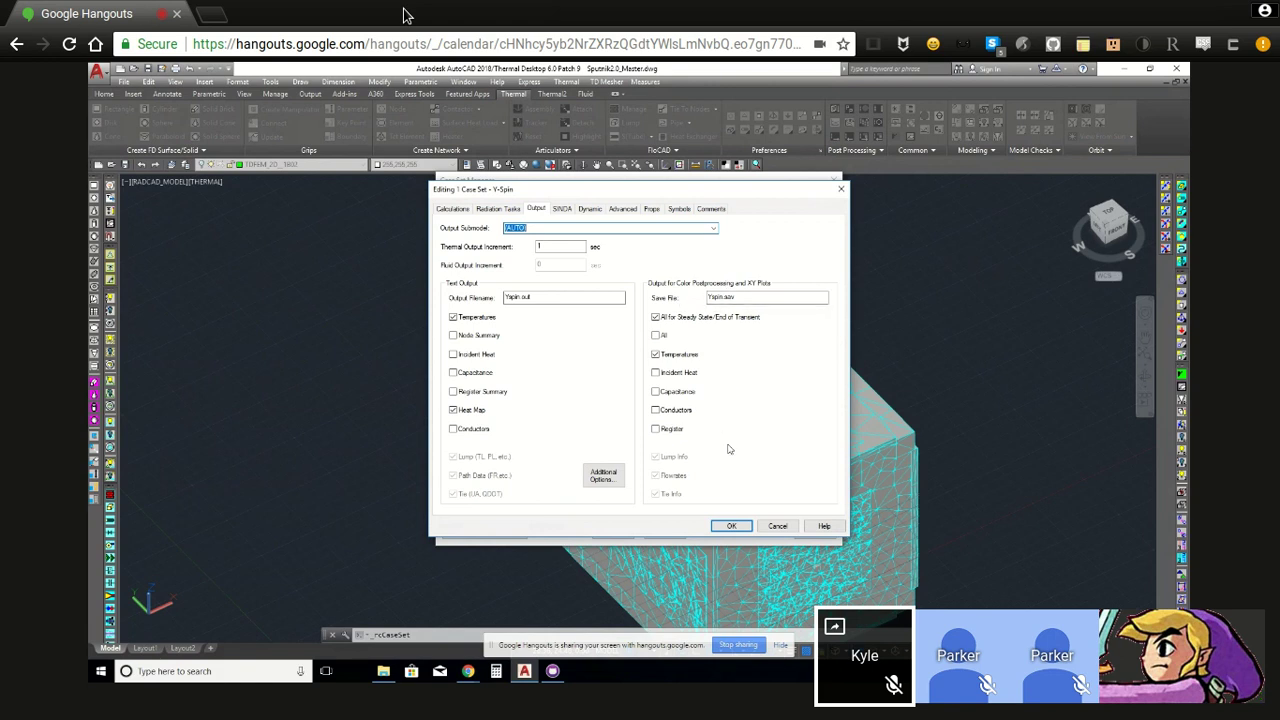
# - Step the Y-Spin case set editor through SINDA, Dynamic, Advanced and Props tabs
pyautogui.click(564, 210)
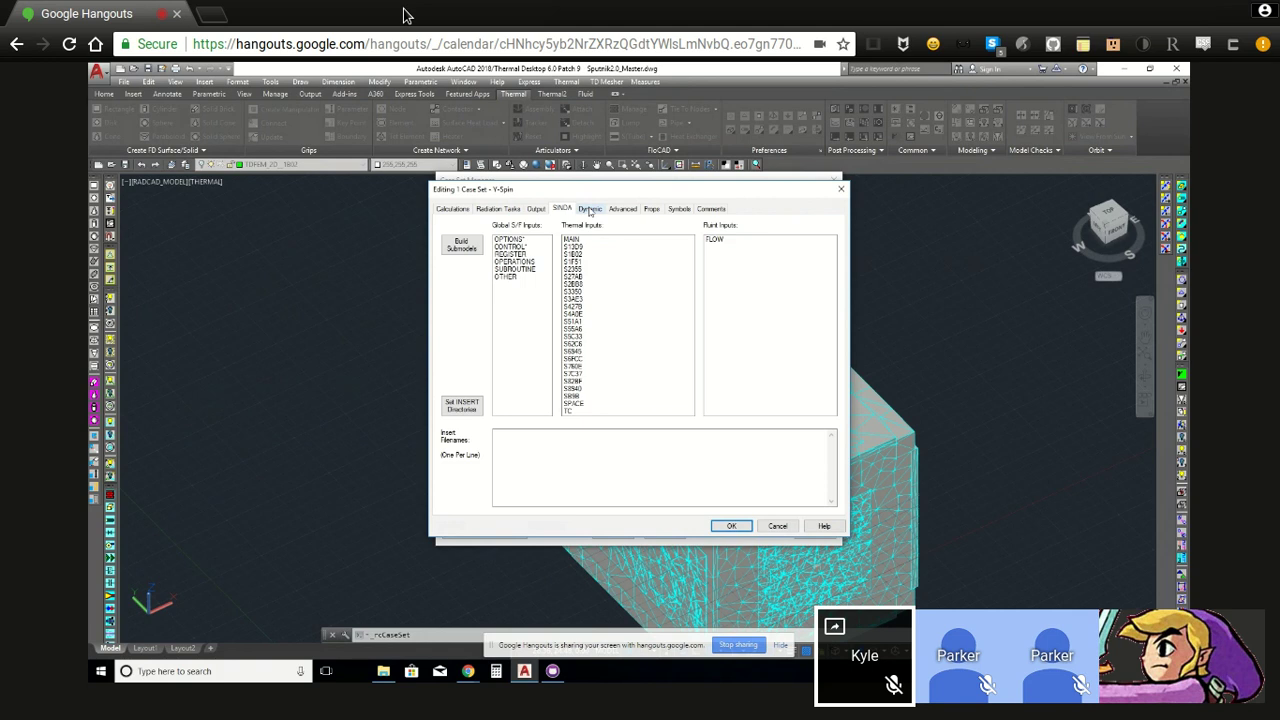
pyautogui.click(590, 210)
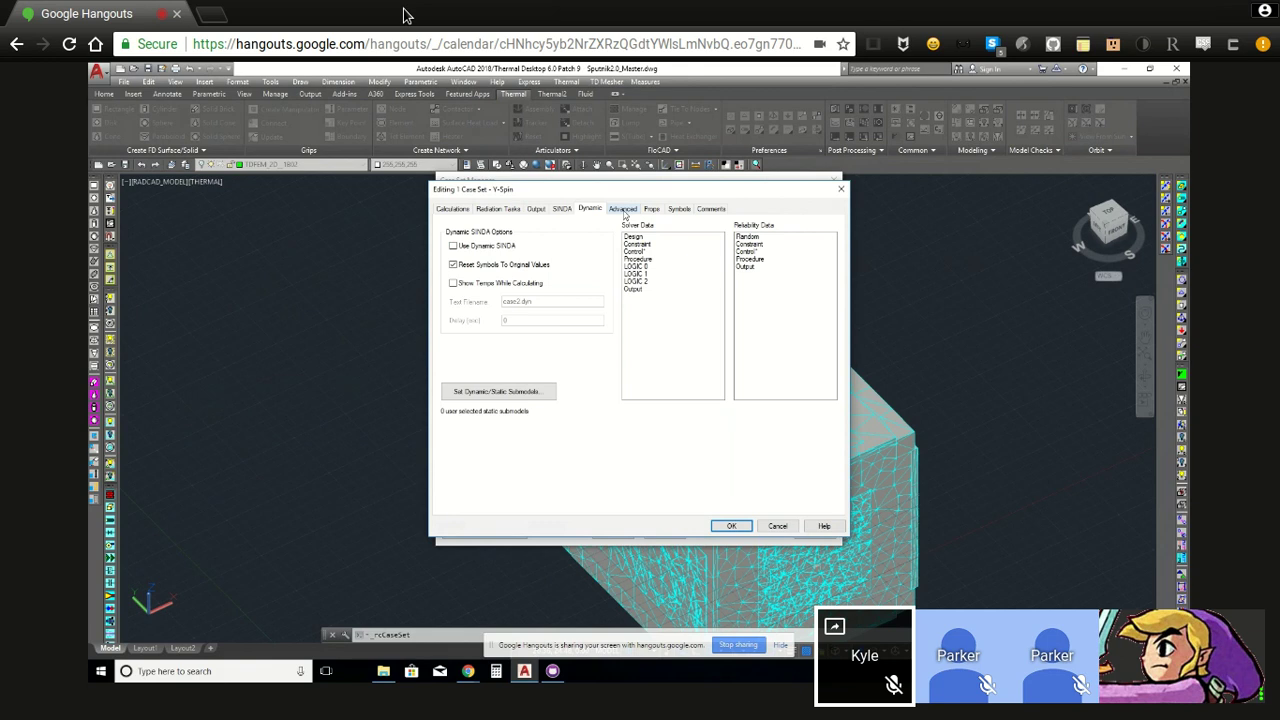
pyautogui.click(623, 209)
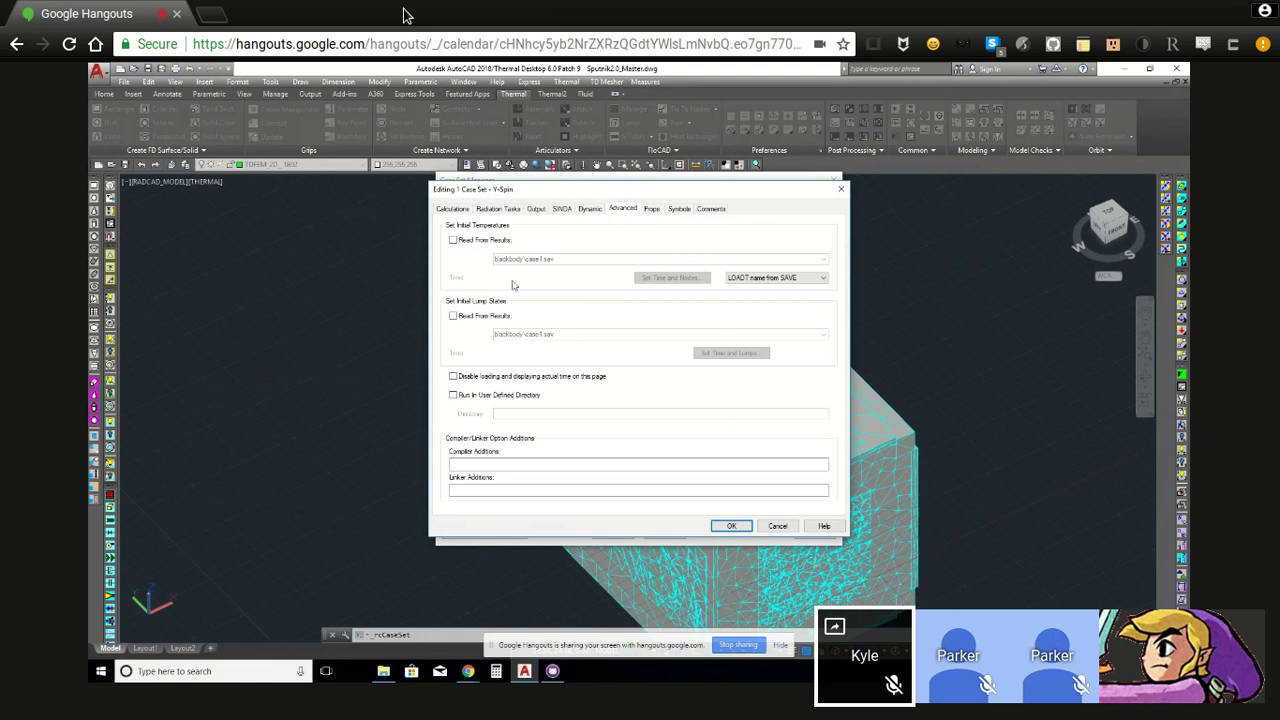
pyautogui.click(654, 209)
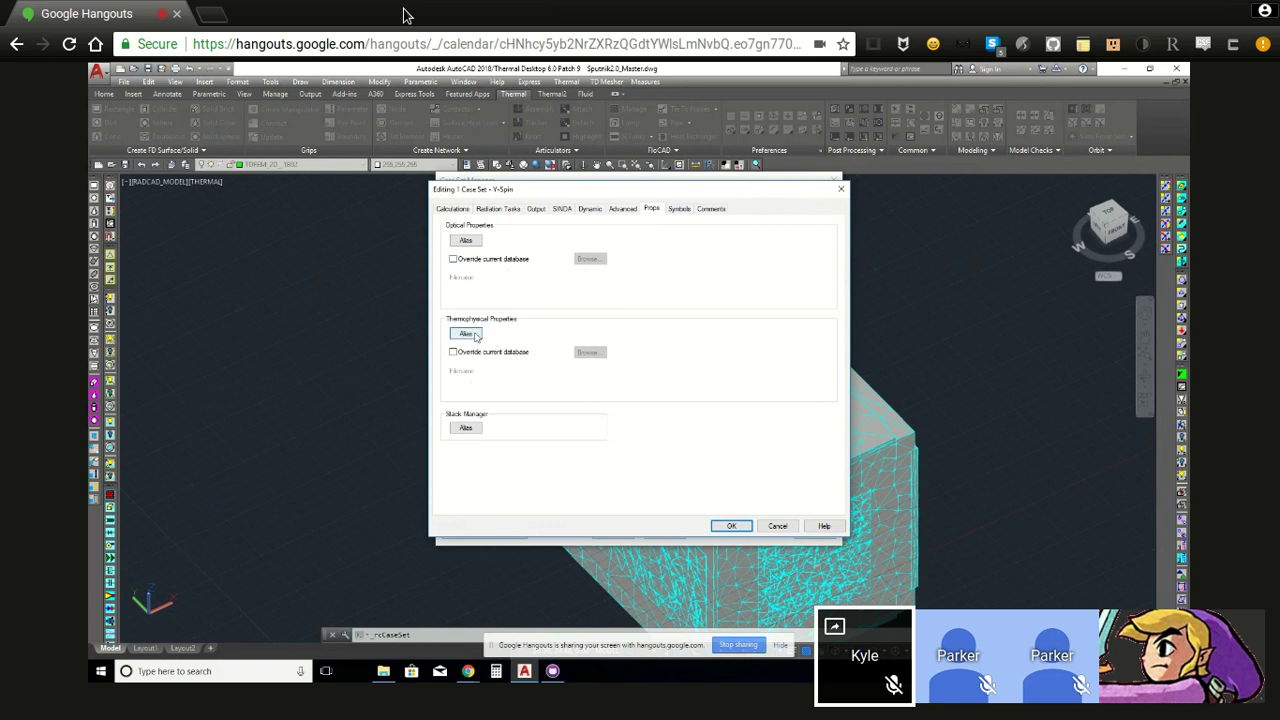
# - Try the optical alias overrides, including an unnamed alias, and close without changes
pyautogui.click(467, 243)
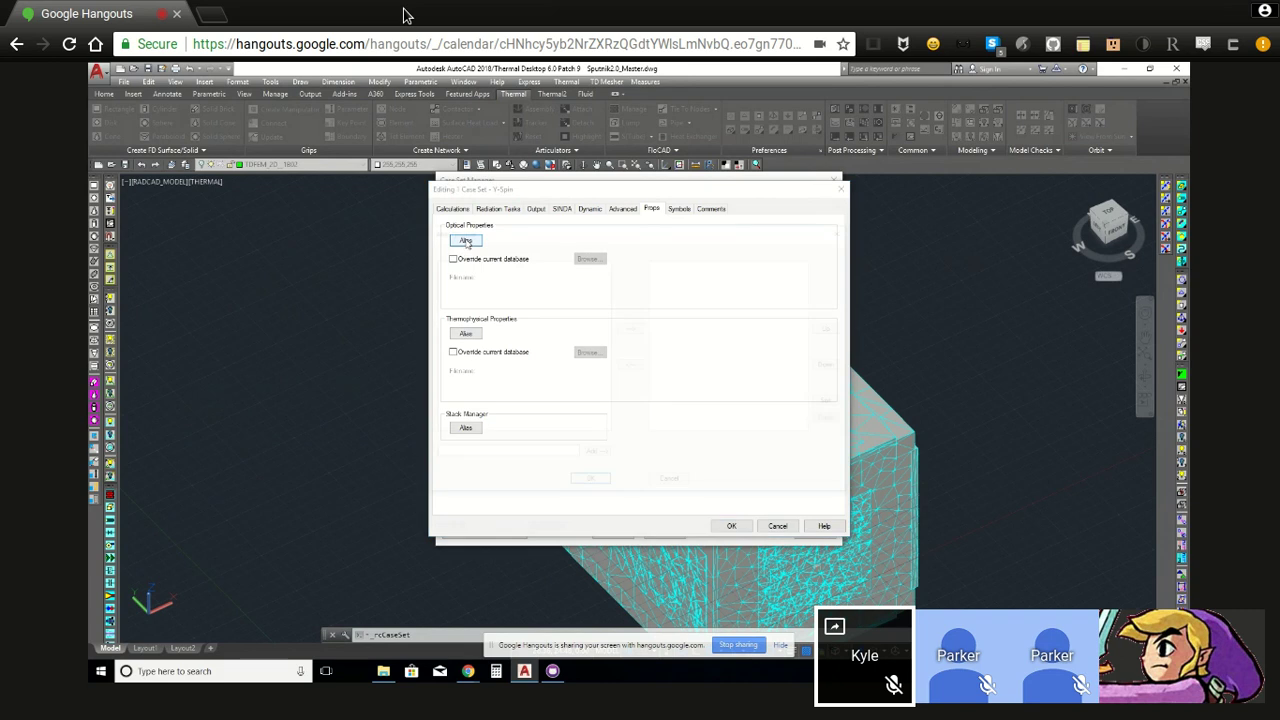
pyautogui.click(670, 484)
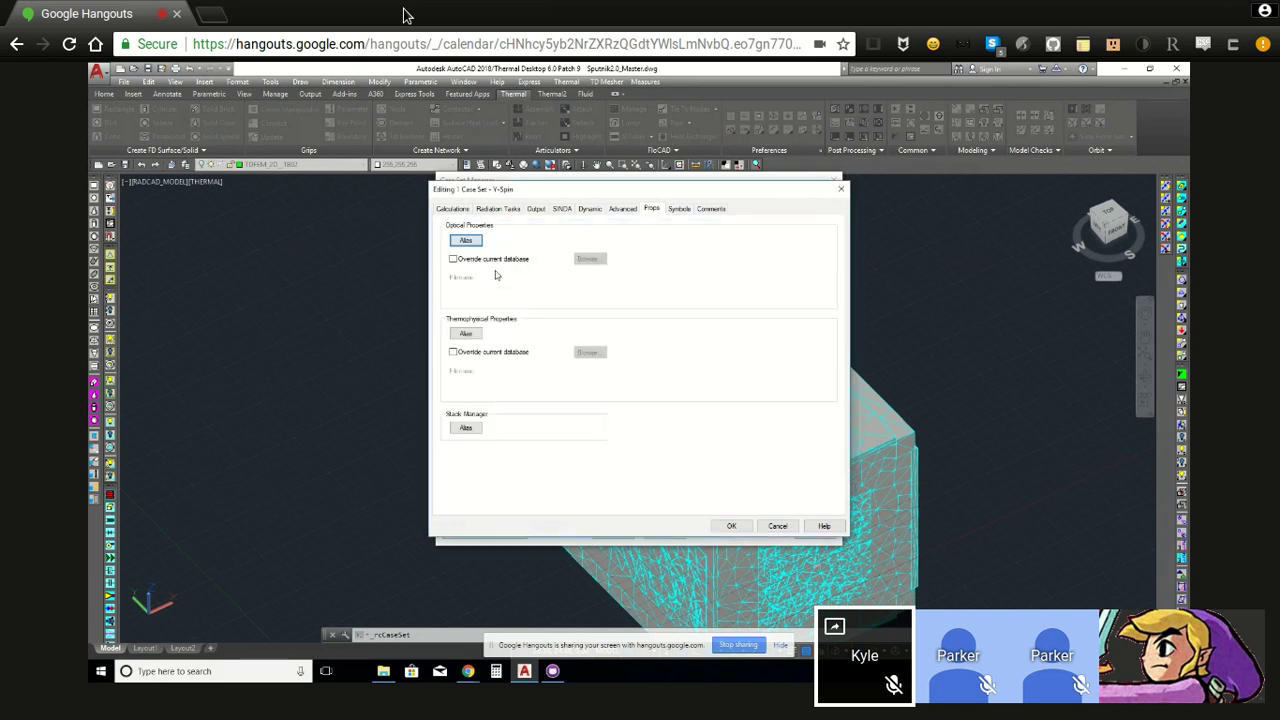
pyautogui.click(479, 336)
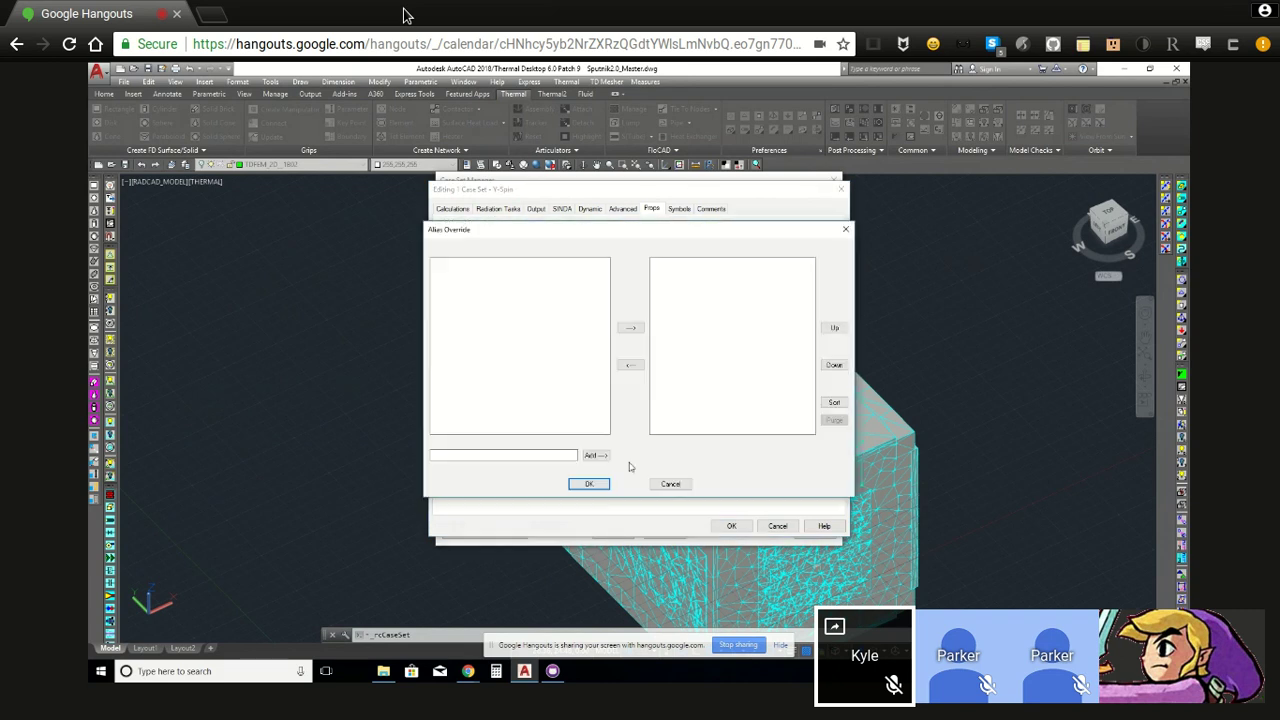
pyautogui.click(595, 456)
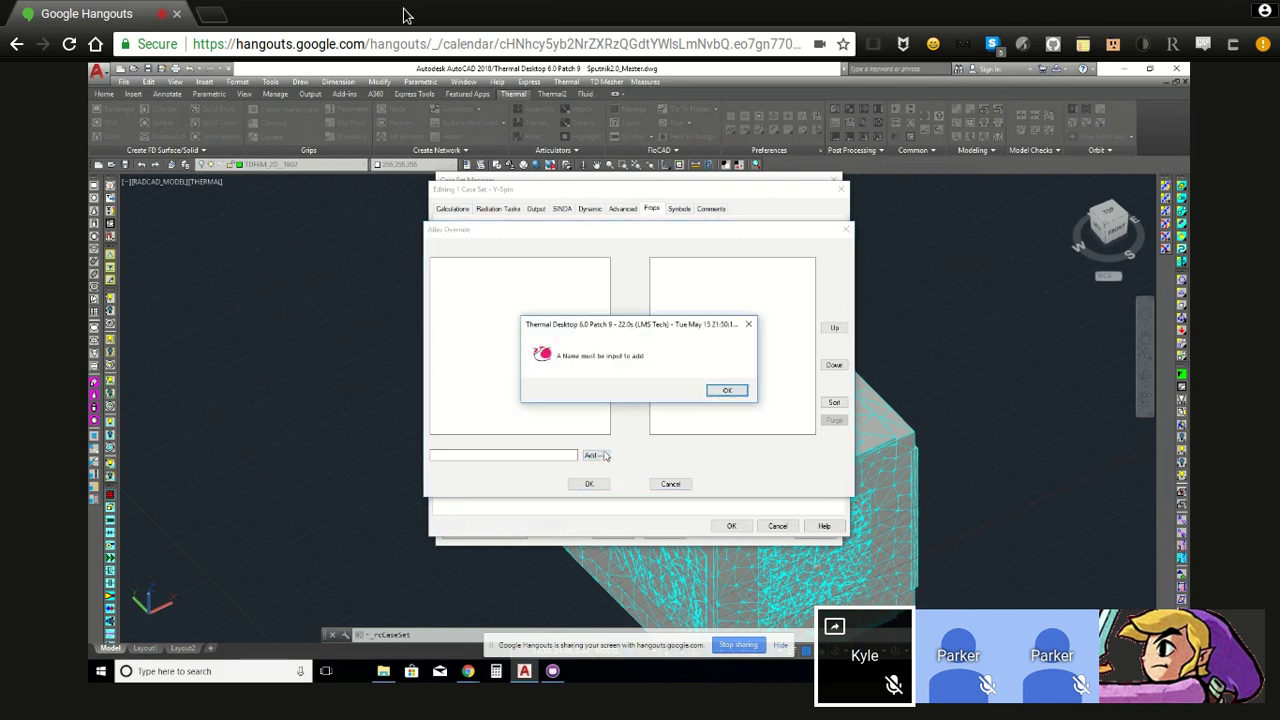
pyautogui.click(727, 390)
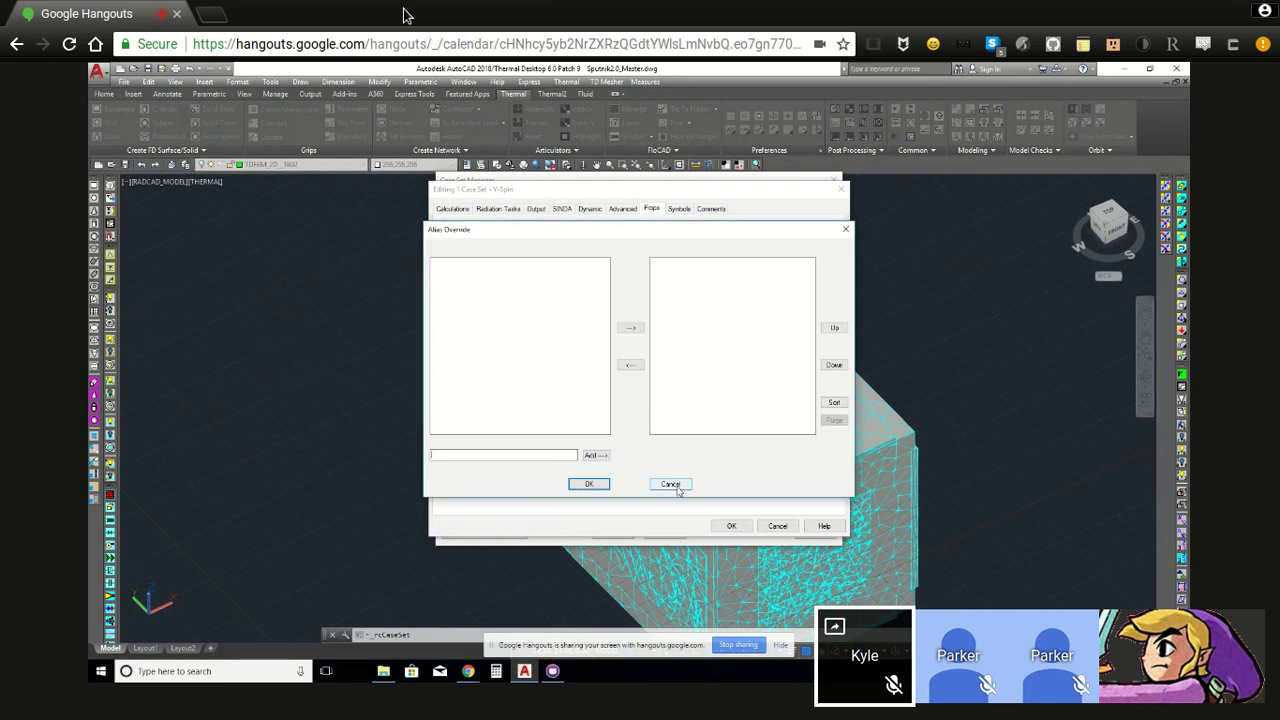
pyautogui.click(676, 488)
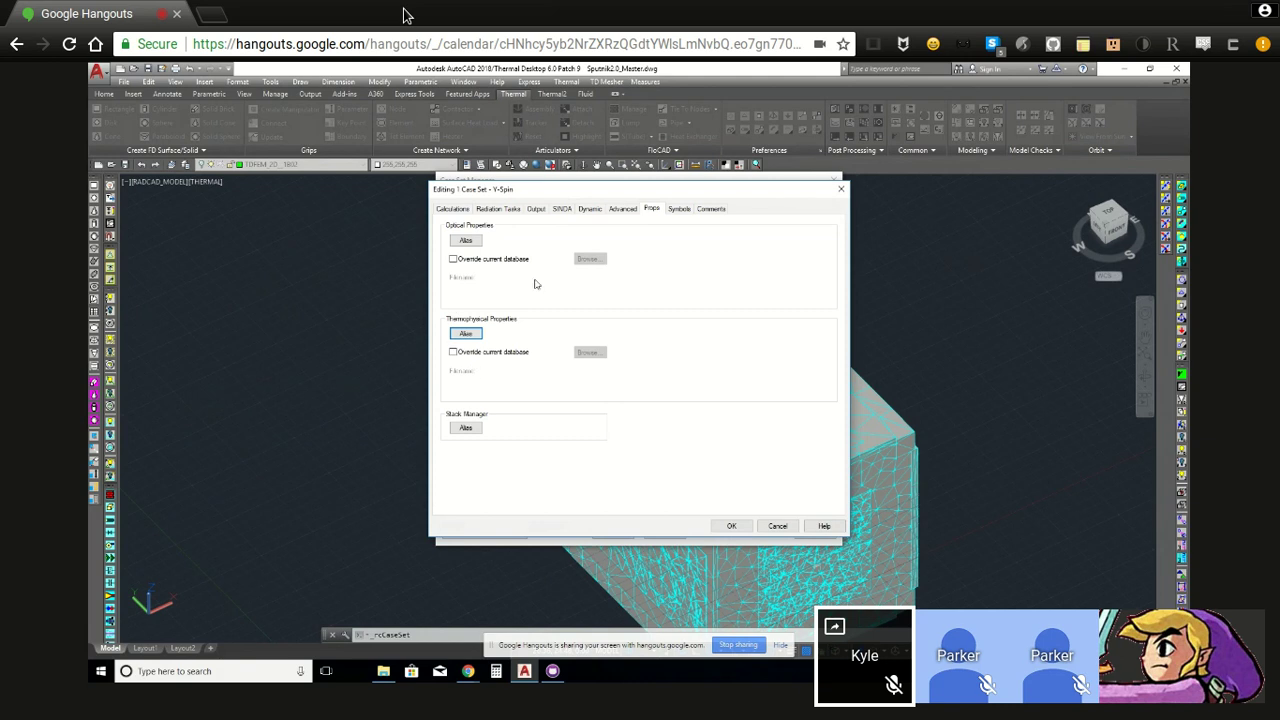
# - Toggle the optical properties database override and browse for a file, choosing none
pyautogui.click(481, 262)
pyautogui.click(466, 241)
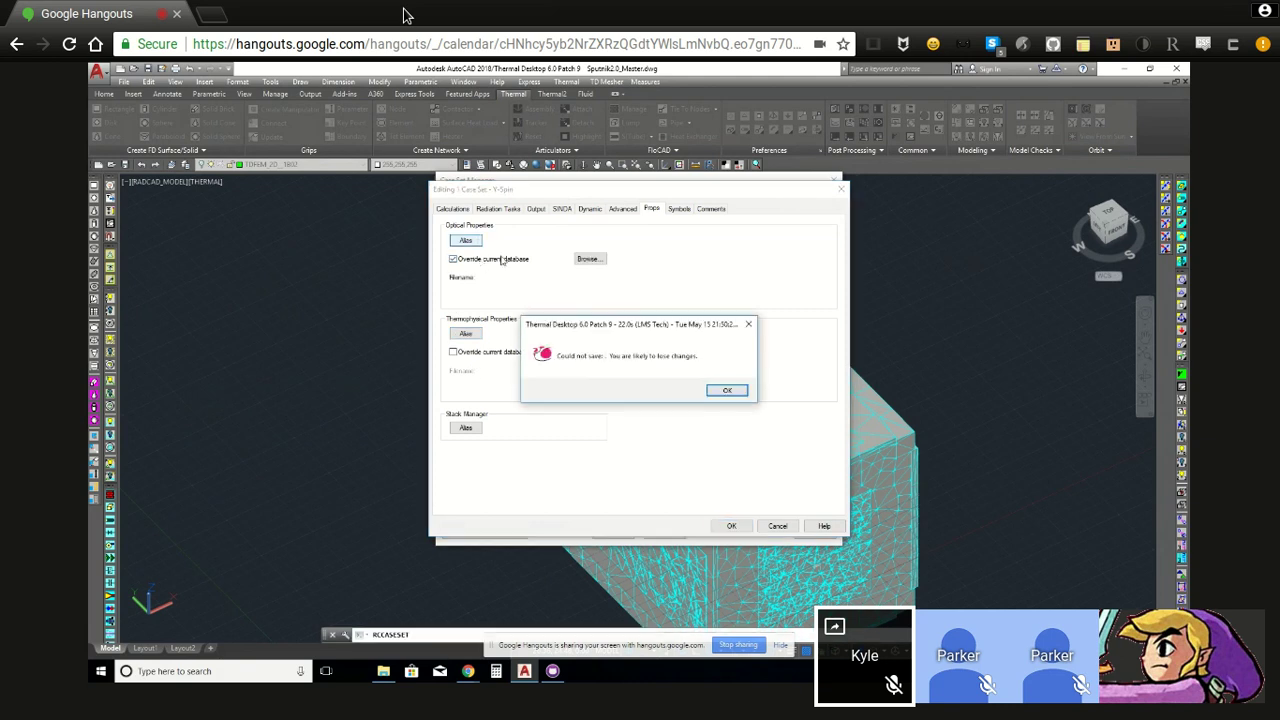
pyautogui.click(728, 390)
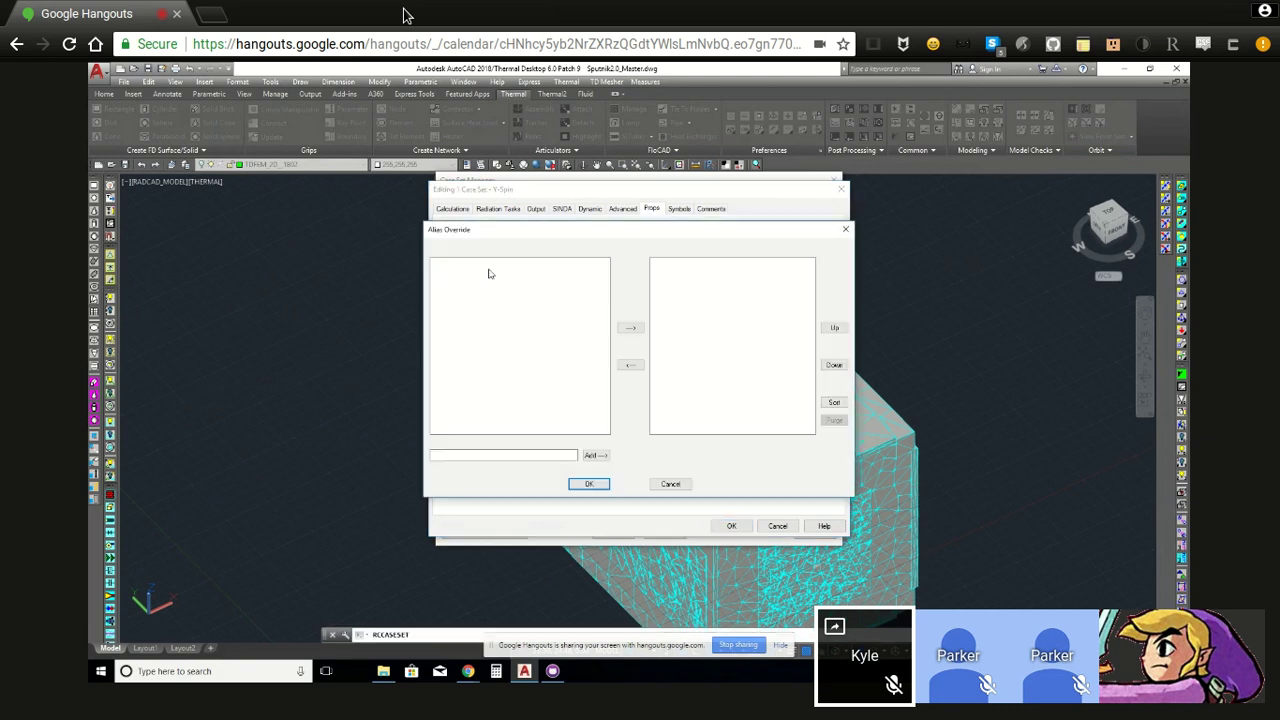
pyautogui.click(671, 484)
pyautogui.click(481, 262)
pyautogui.click(466, 262)
pyautogui.click(588, 259)
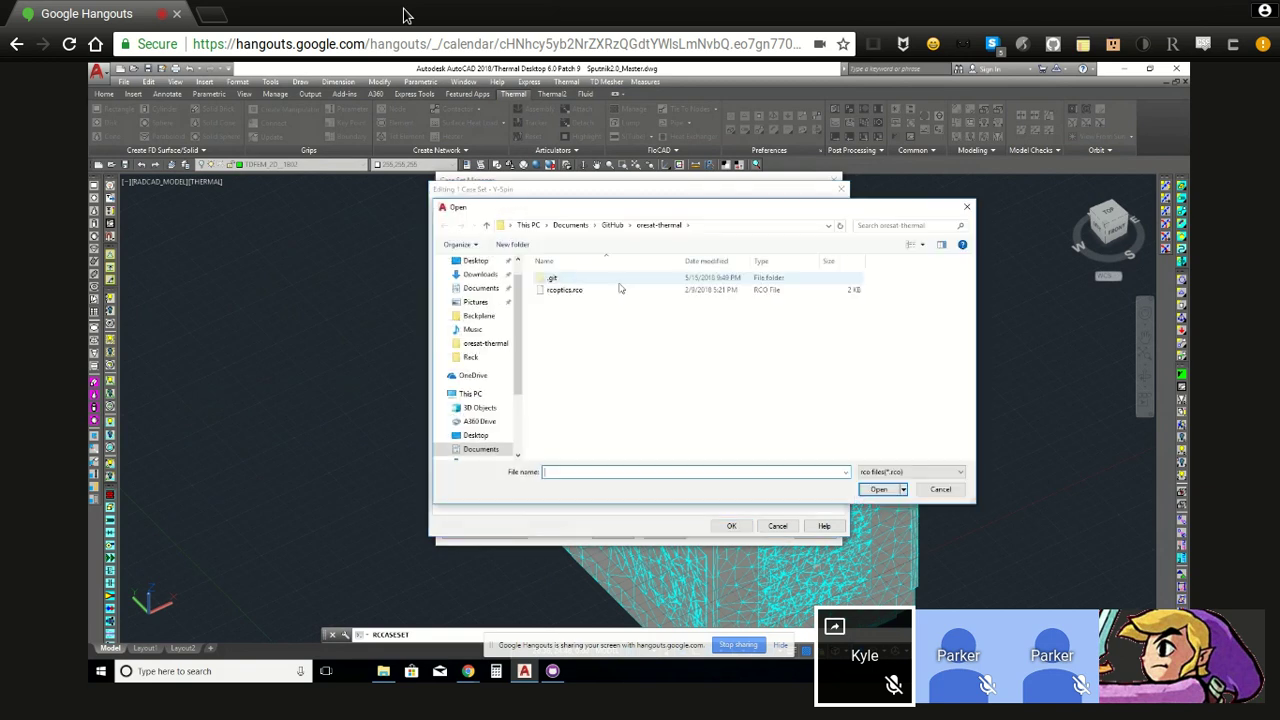
pyautogui.click(941, 490)
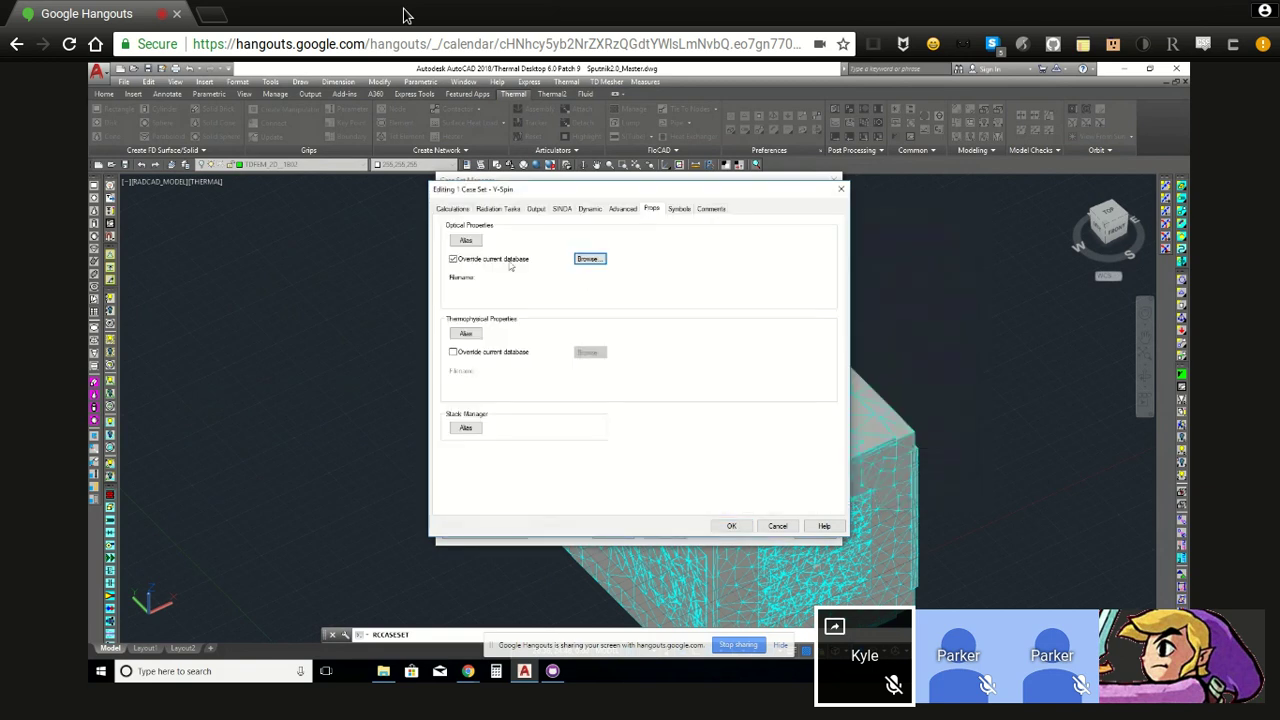
# - Reopen the optical alias overrides twice and close them without adding an alias
pyautogui.click(461, 244)
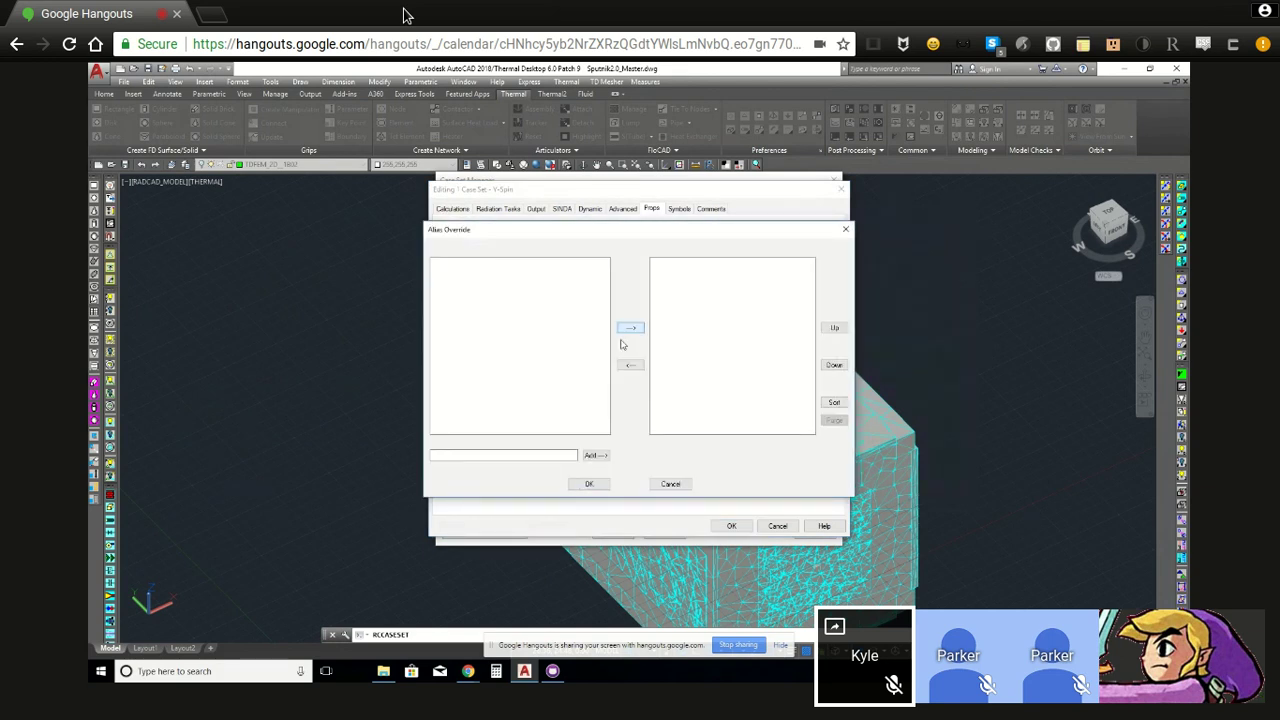
pyautogui.click(555, 456)
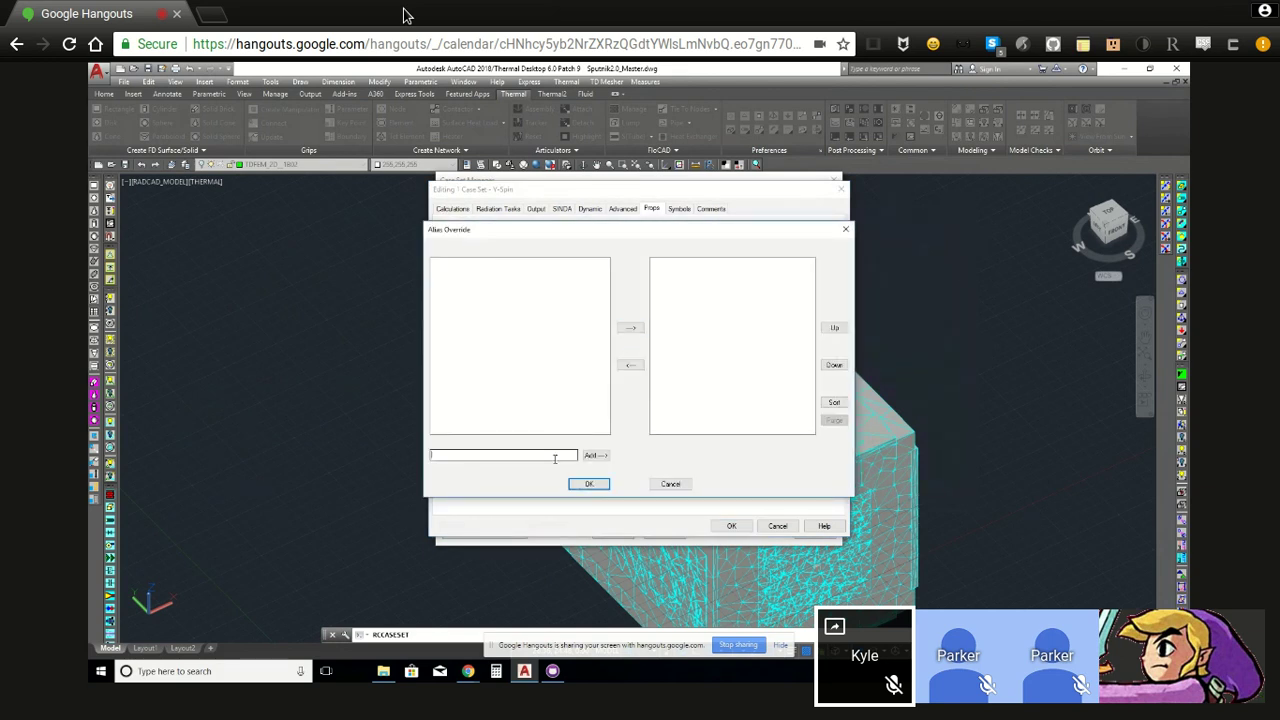
pyautogui.click(676, 487)
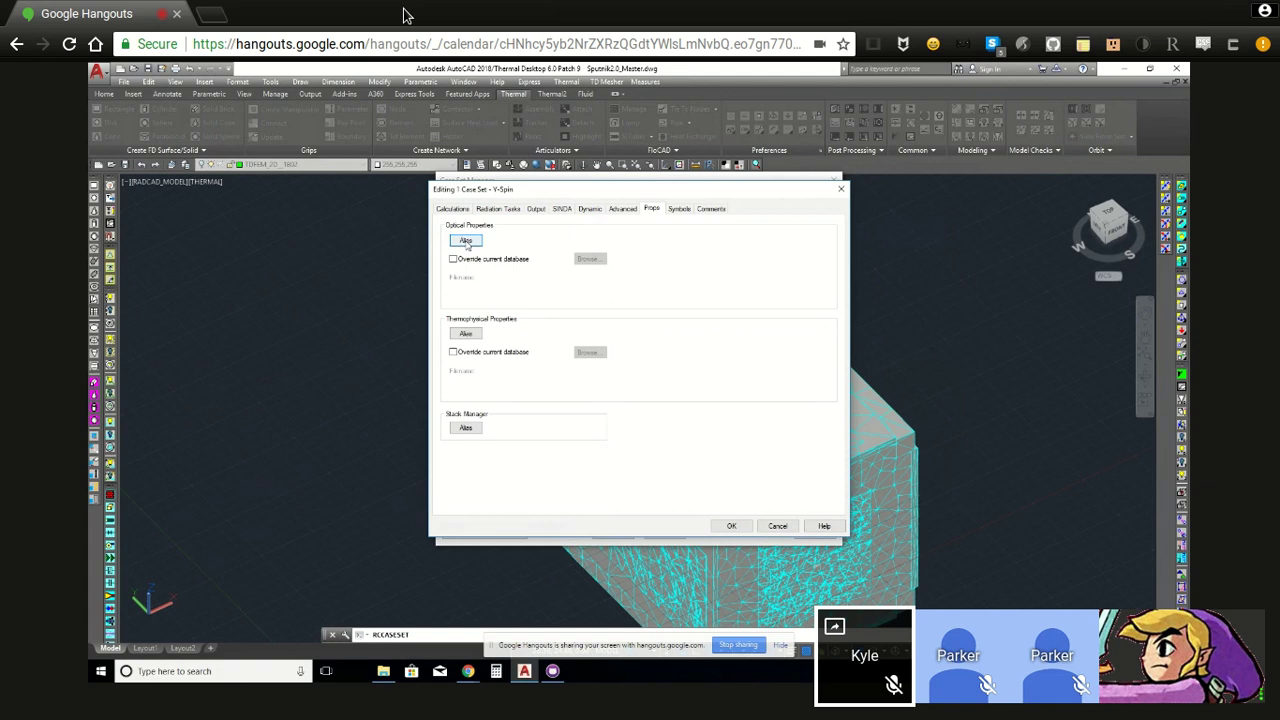
pyautogui.click(466, 242)
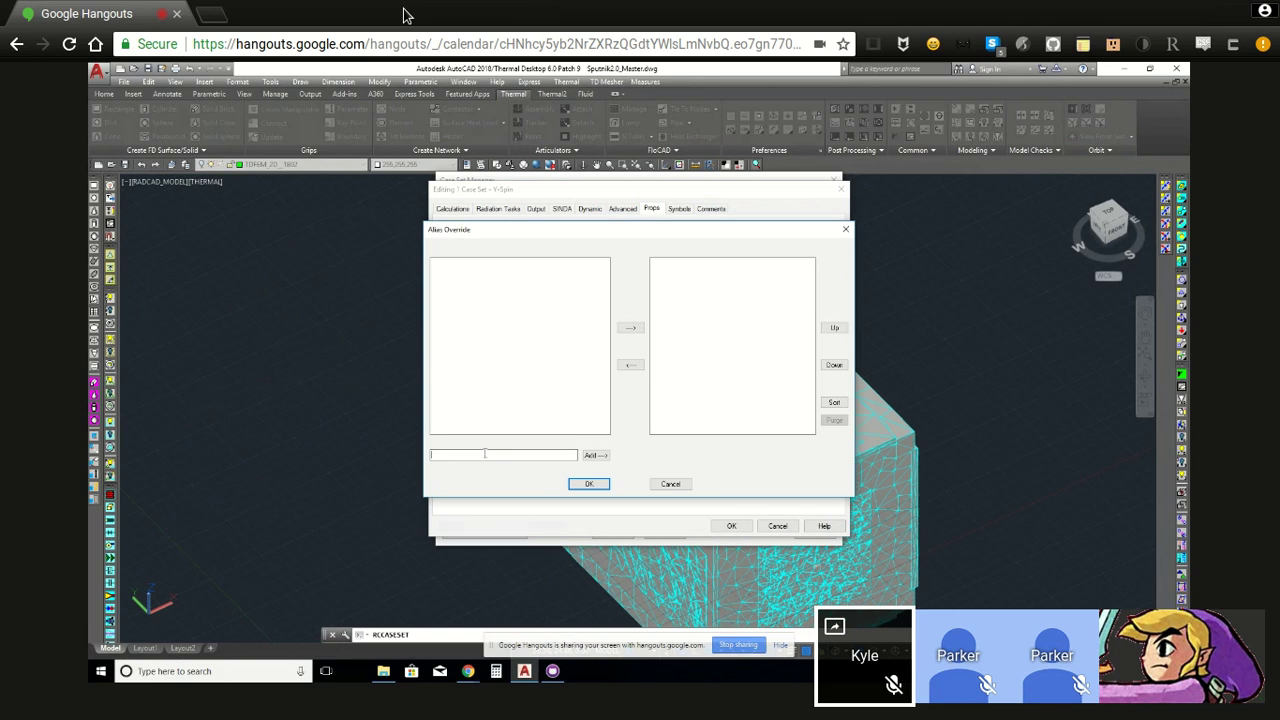
pyautogui.click(668, 486)
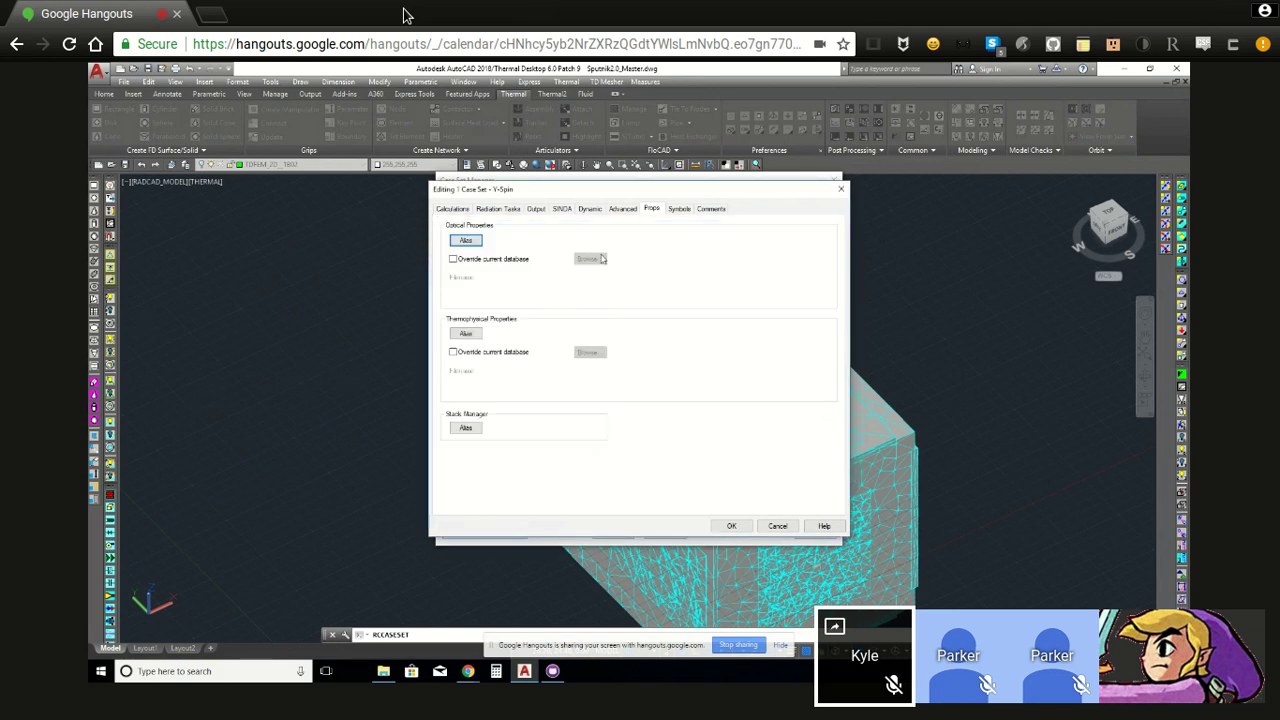
# - Review the case set's Symbols, Comments and Calculations tabs, then return to Props
pyautogui.click(680, 209)
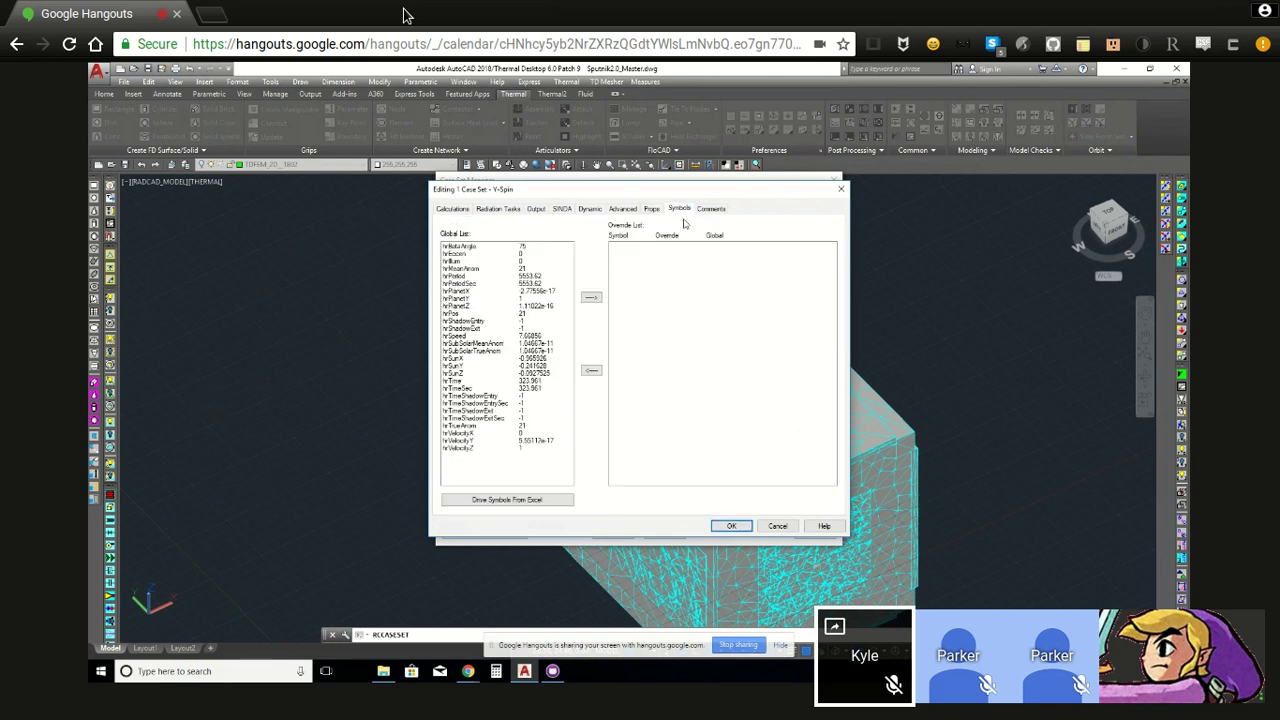
pyautogui.click(711, 209)
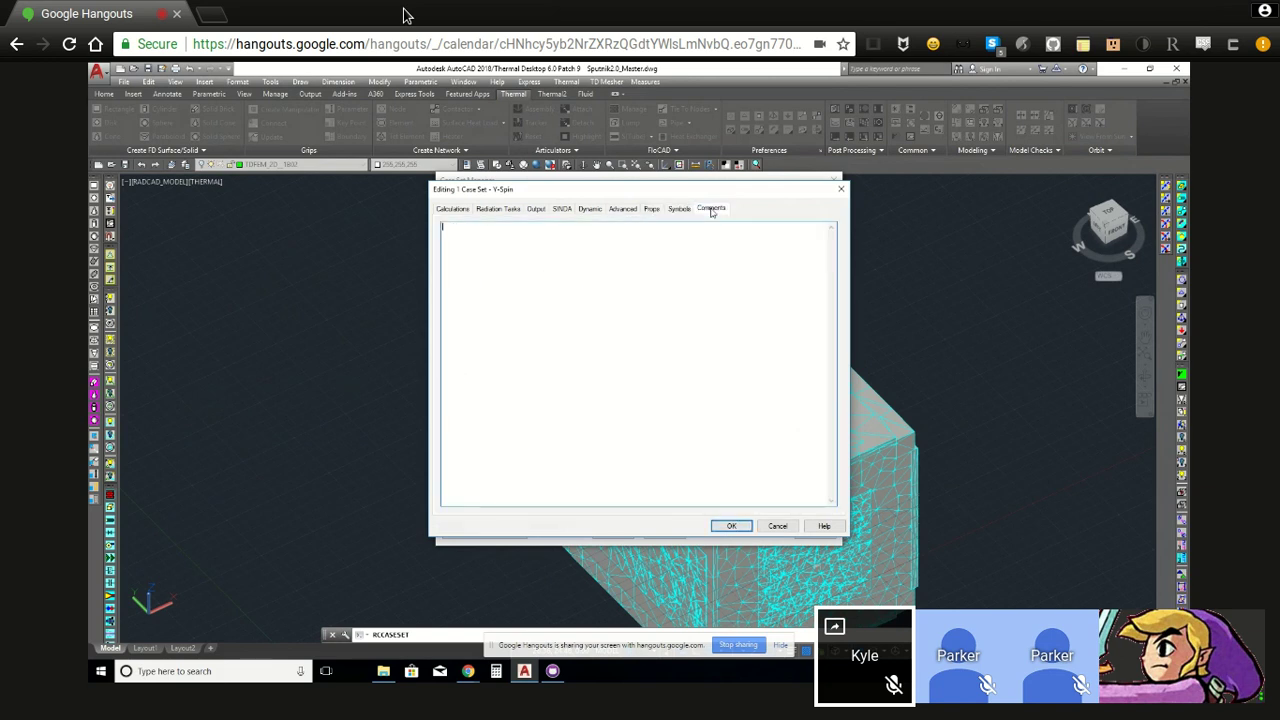
pyautogui.click(452, 209)
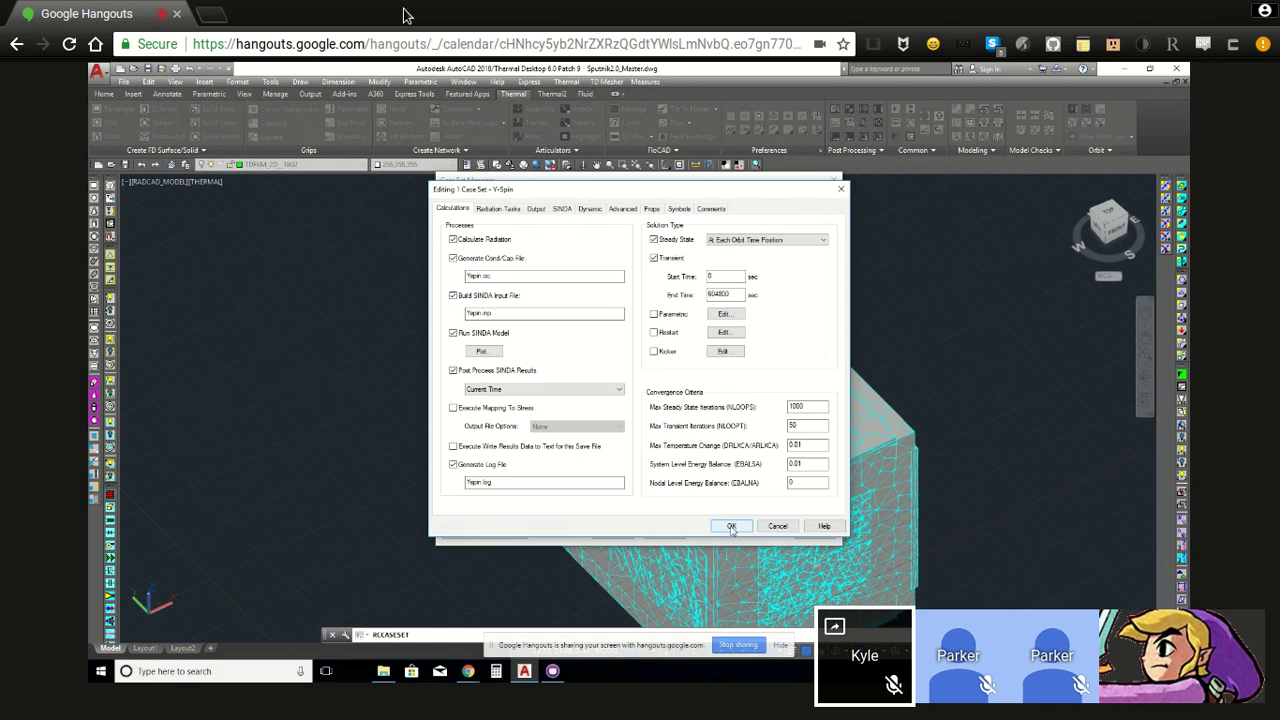
pyautogui.click(653, 209)
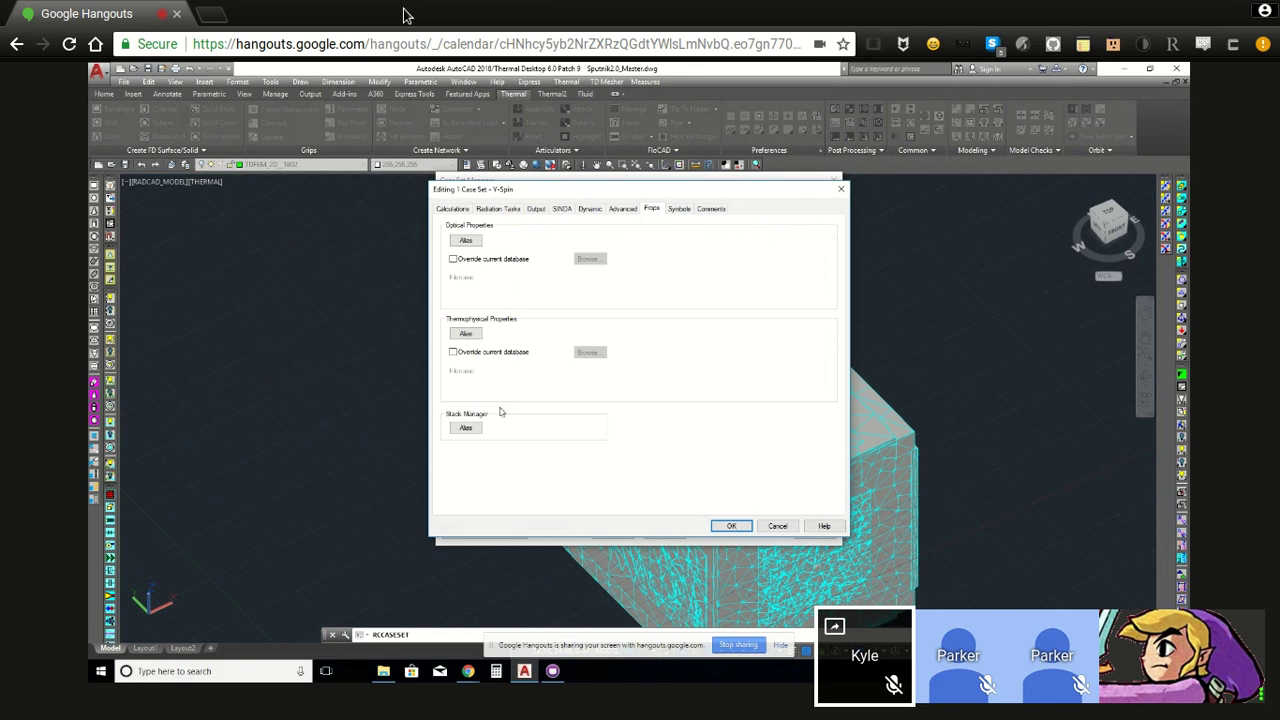
# - Check the stack manager alias overrides, save the Y-Spin case set and run it
pyautogui.click(472, 428)
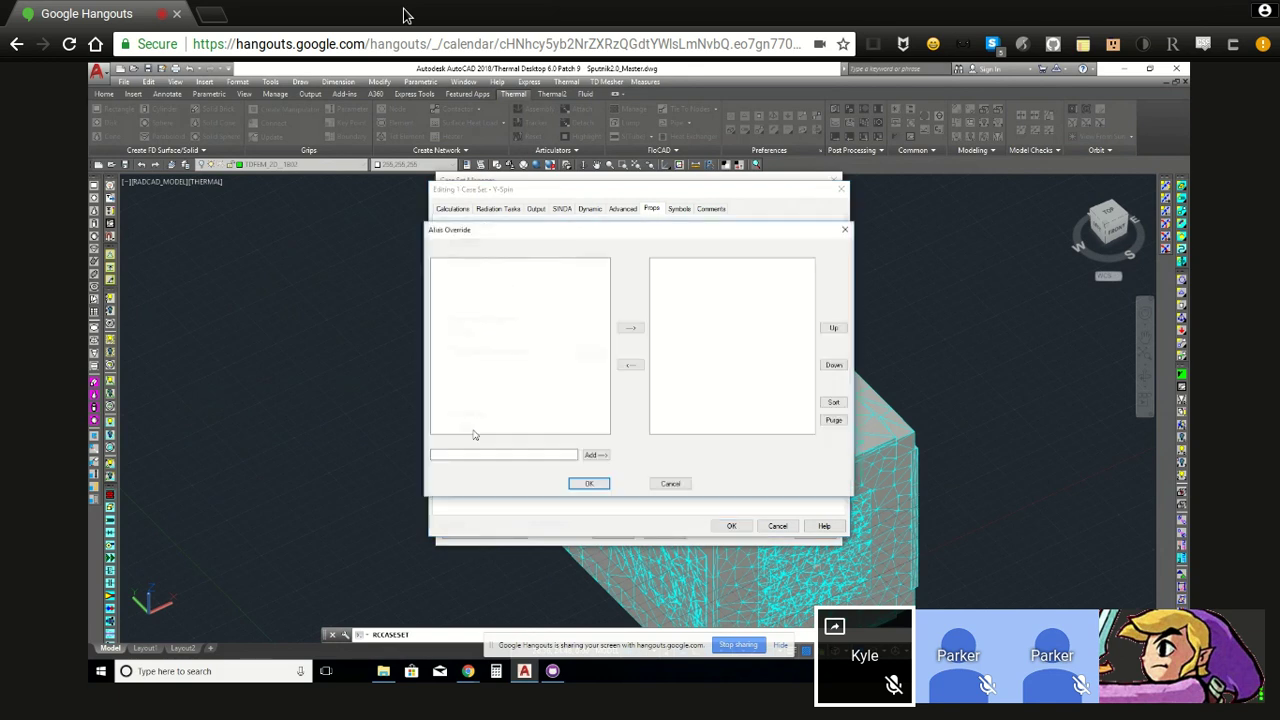
pyautogui.click(677, 486)
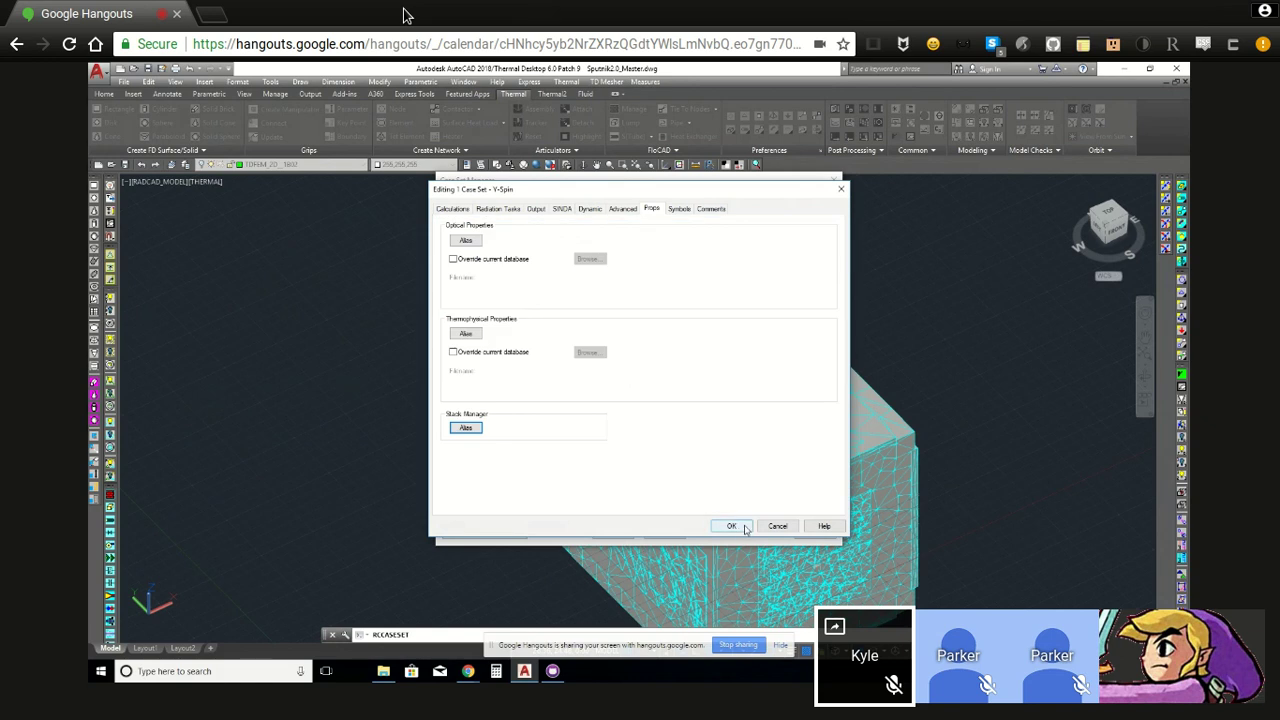
pyautogui.click(744, 527)
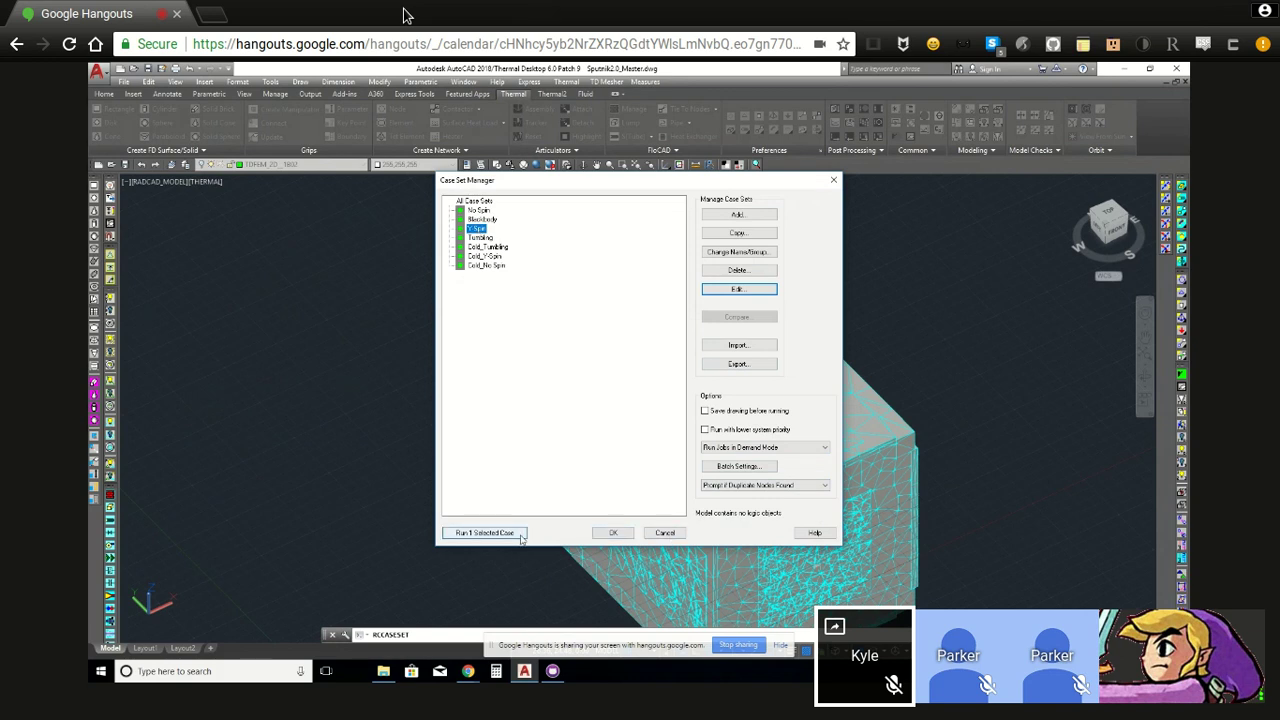
pyautogui.click(521, 538)
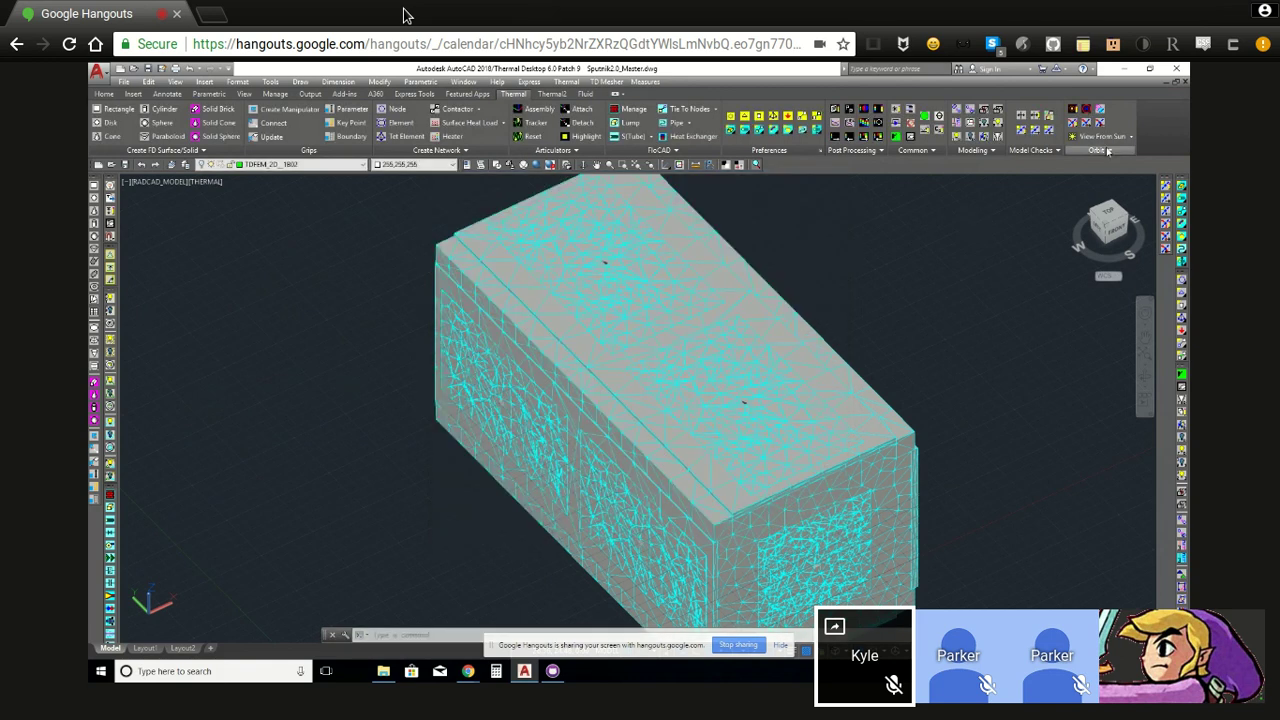
# - Review the 400km orbit's Orientation, Positions, Planetary Data and Solar settings
pyautogui.click(1108, 150)
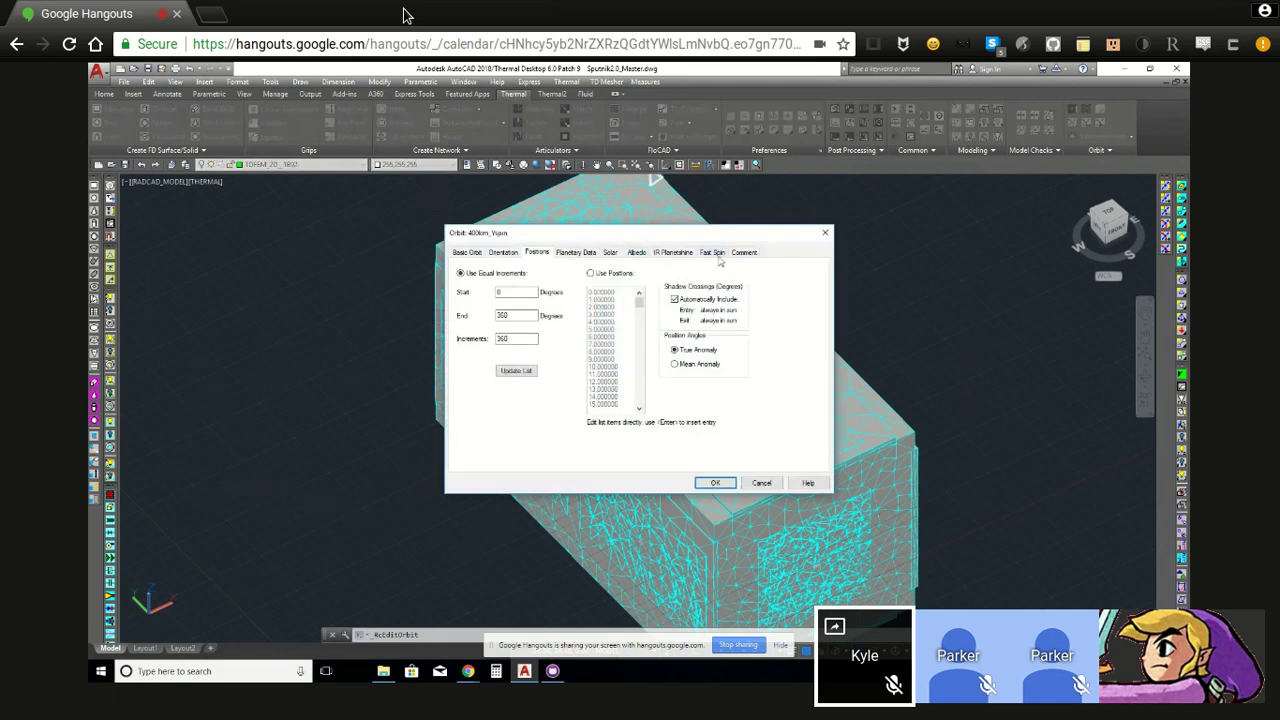
pyautogui.click(456, 250)
pyautogui.click(515, 255)
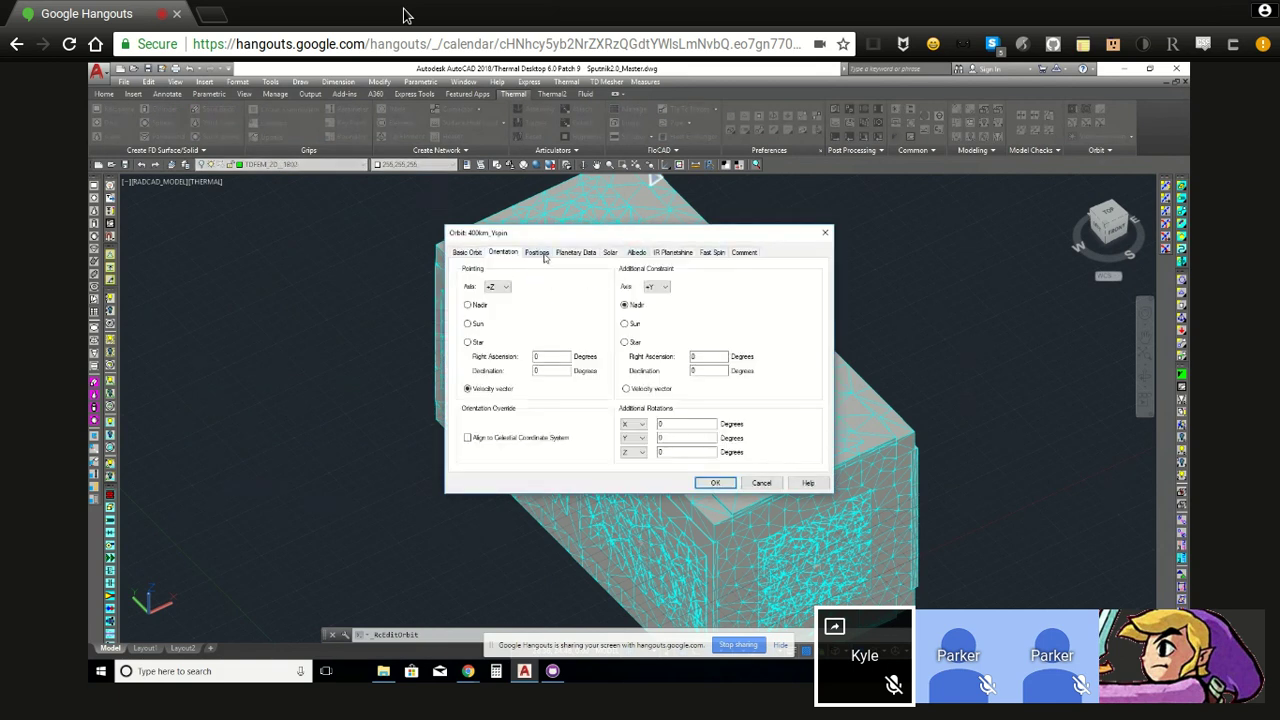
pyautogui.click(538, 256)
pyautogui.click(580, 256)
pyautogui.click(608, 256)
# - Review the orbit's Albedo, IR Planetshine, Fast Spin and Comment tabs, then close it
pyautogui.click(645, 255)
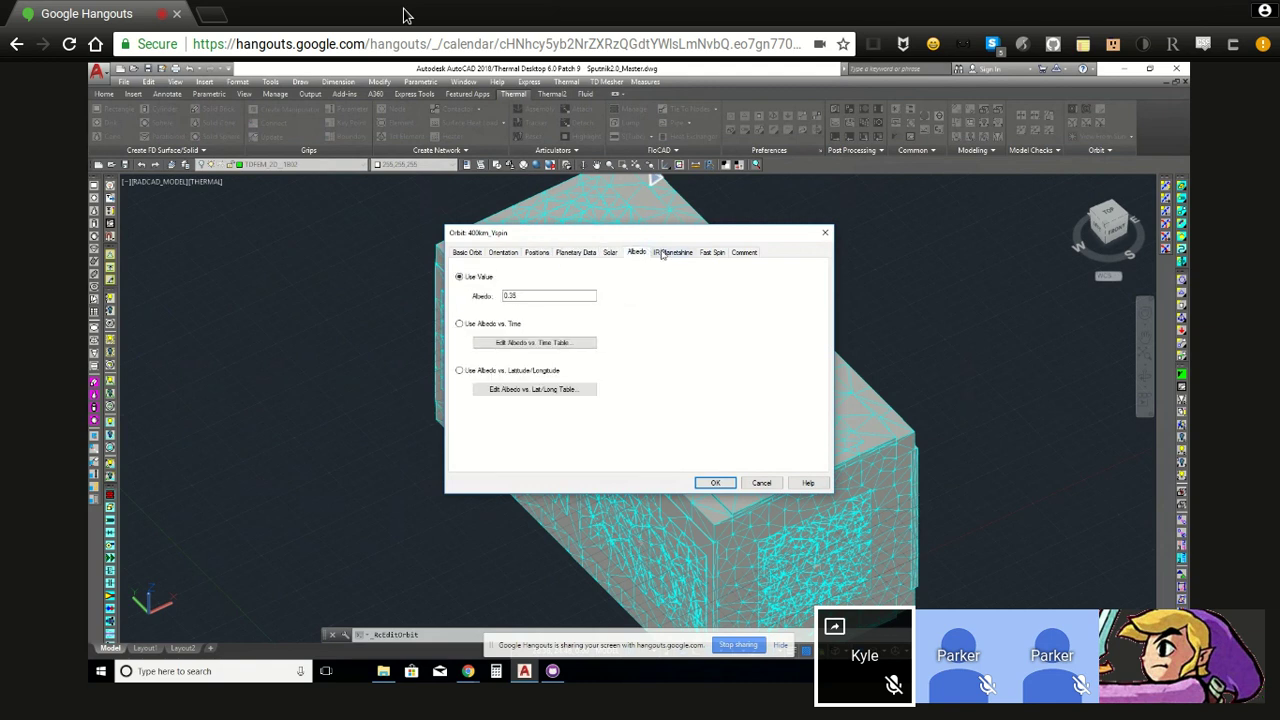
pyautogui.click(668, 255)
pyautogui.click(707, 252)
pyautogui.click(744, 252)
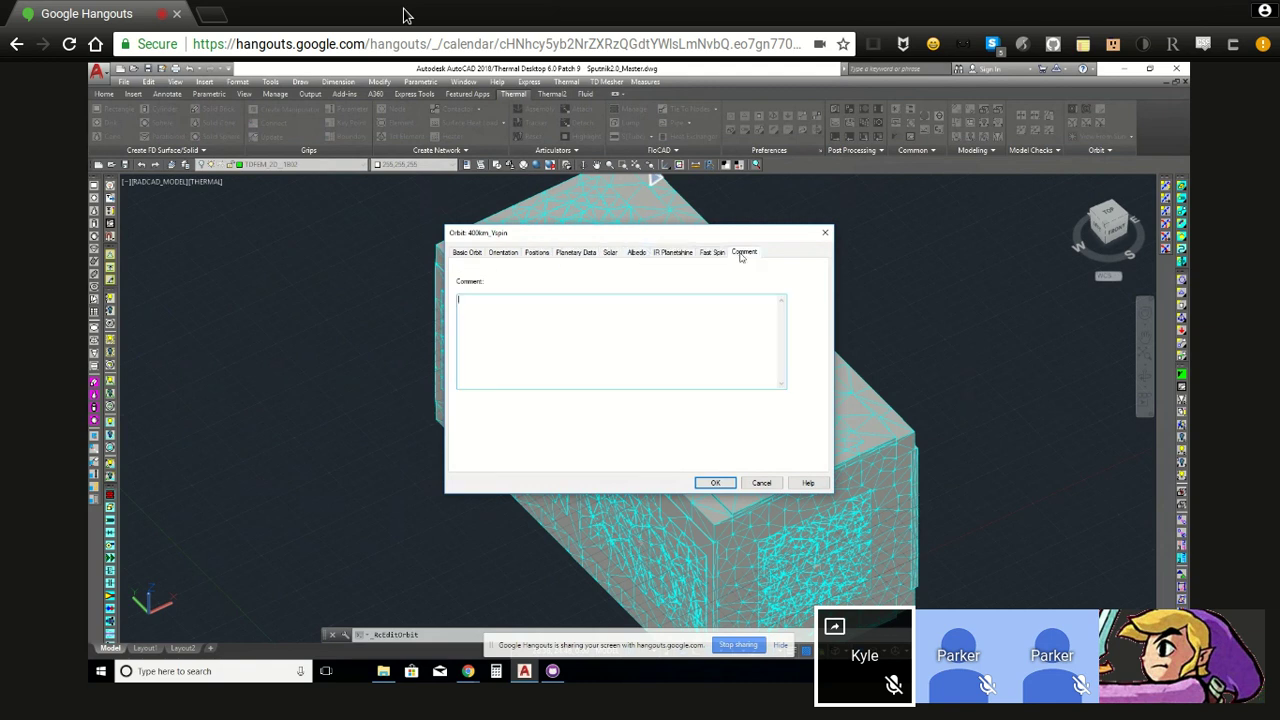
pyautogui.click(825, 237)
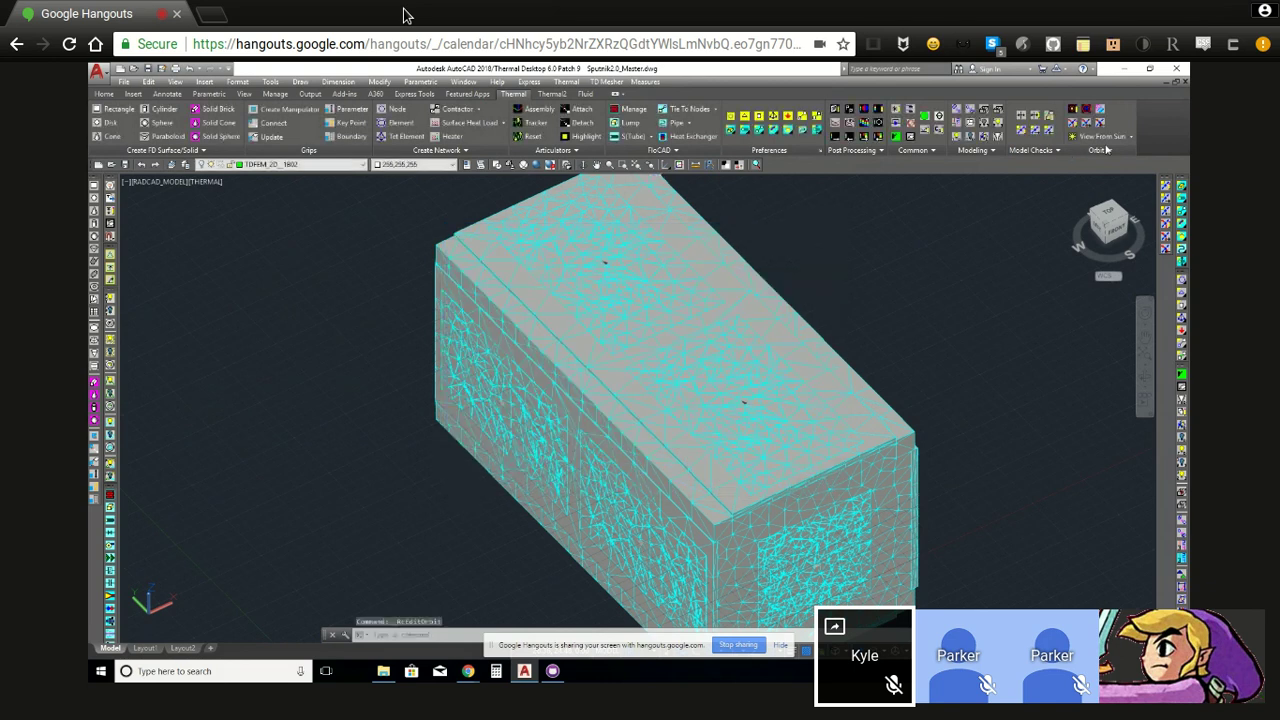
pyautogui.click(1108, 151)
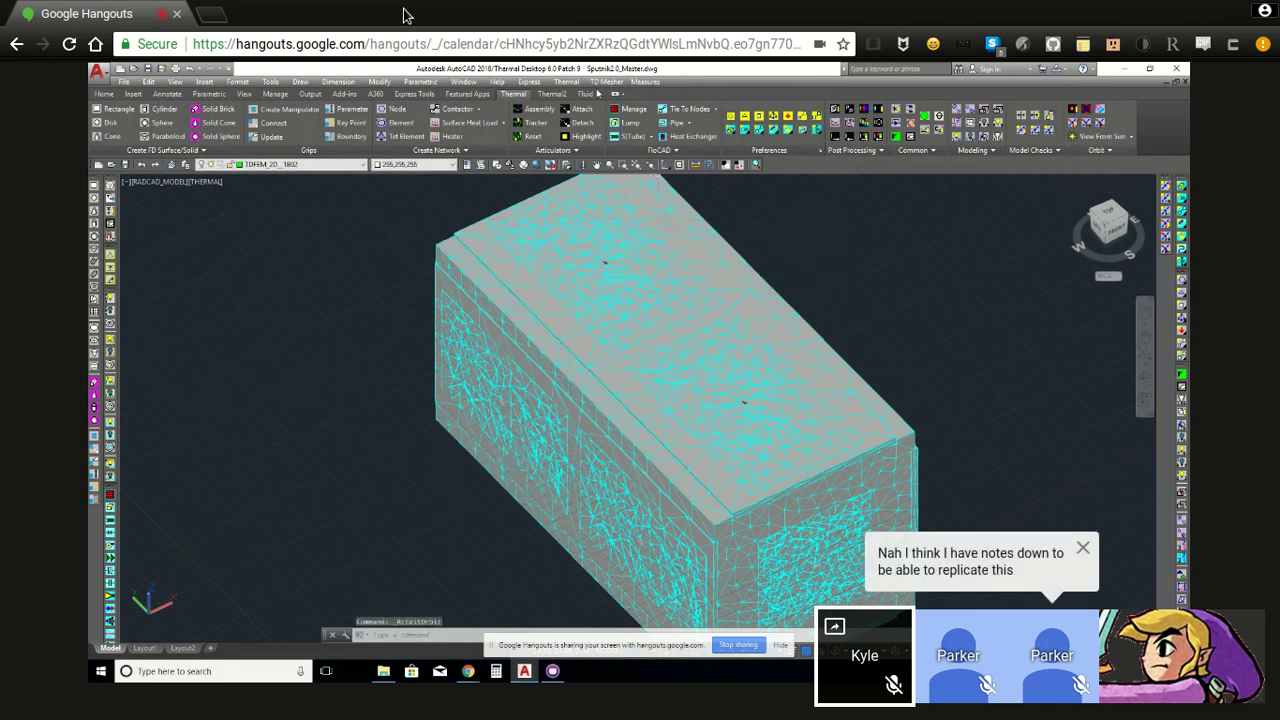
pyautogui.click(572, 83)
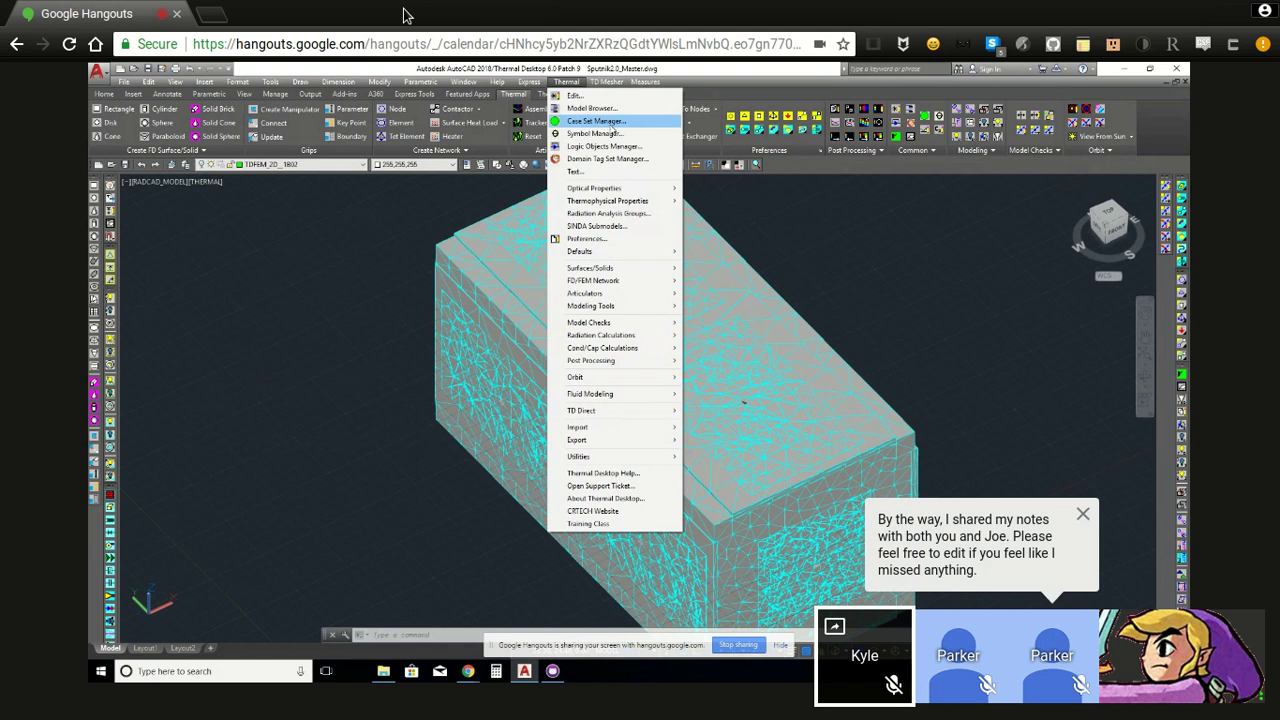
# - Enable Steady State alongside transient in the Y-Spin case set's Calculations
pyautogui.click(597, 121)
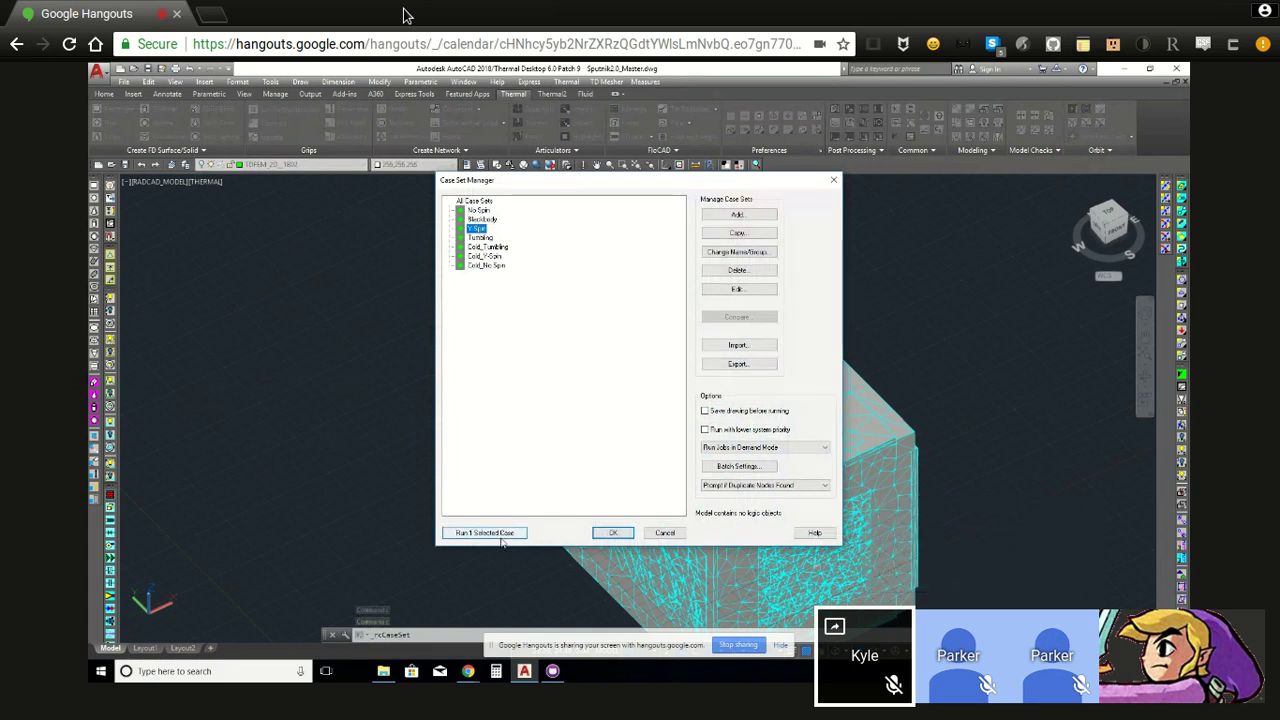
pyautogui.click(745, 292)
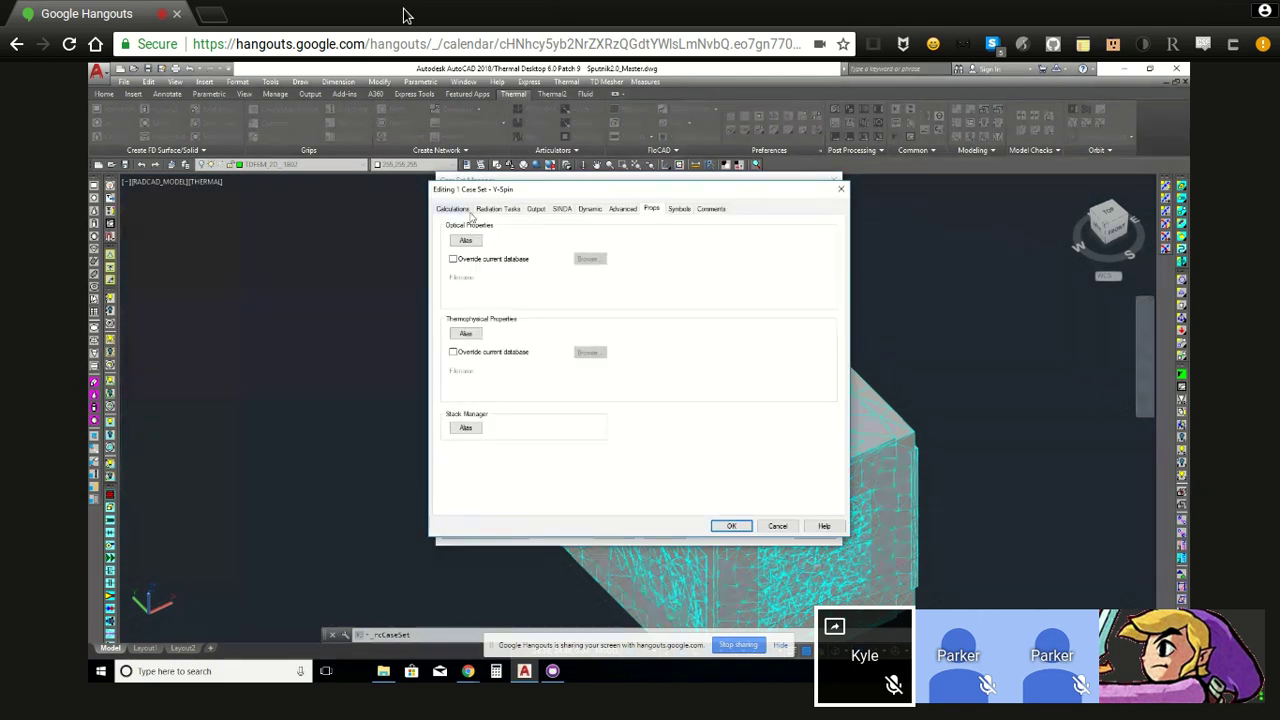
pyautogui.click(458, 212)
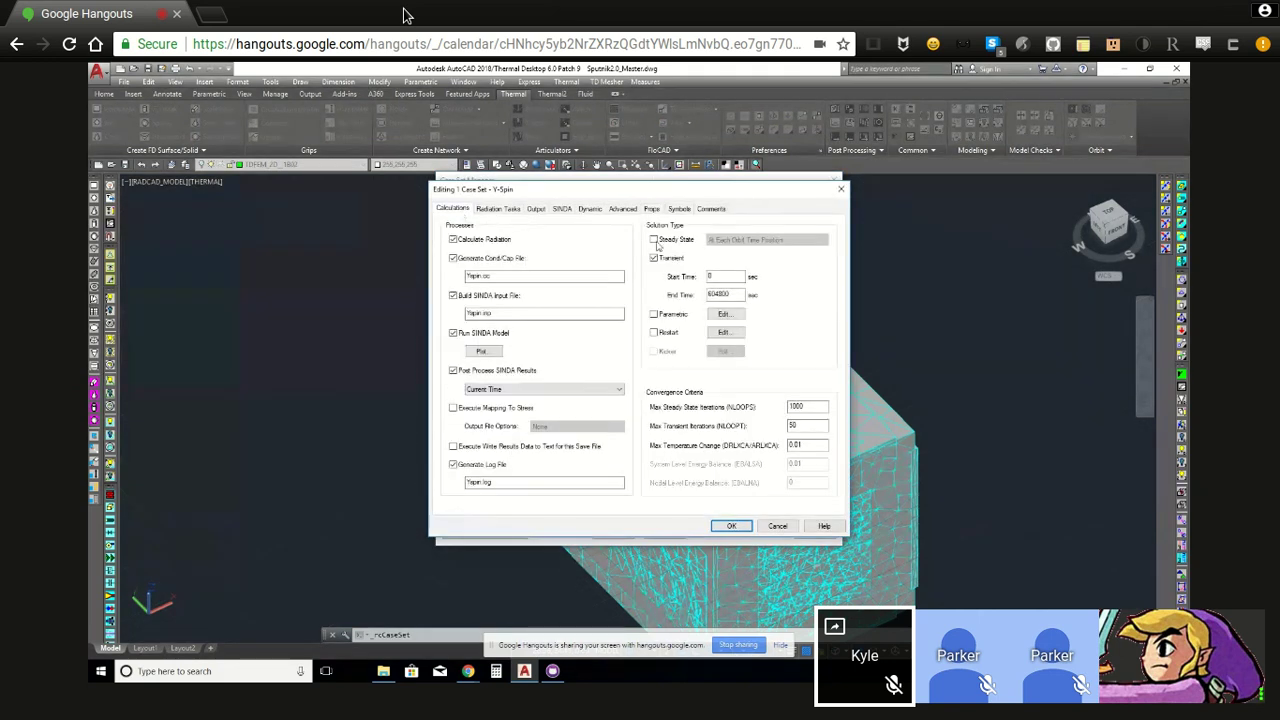
pyautogui.click(655, 240)
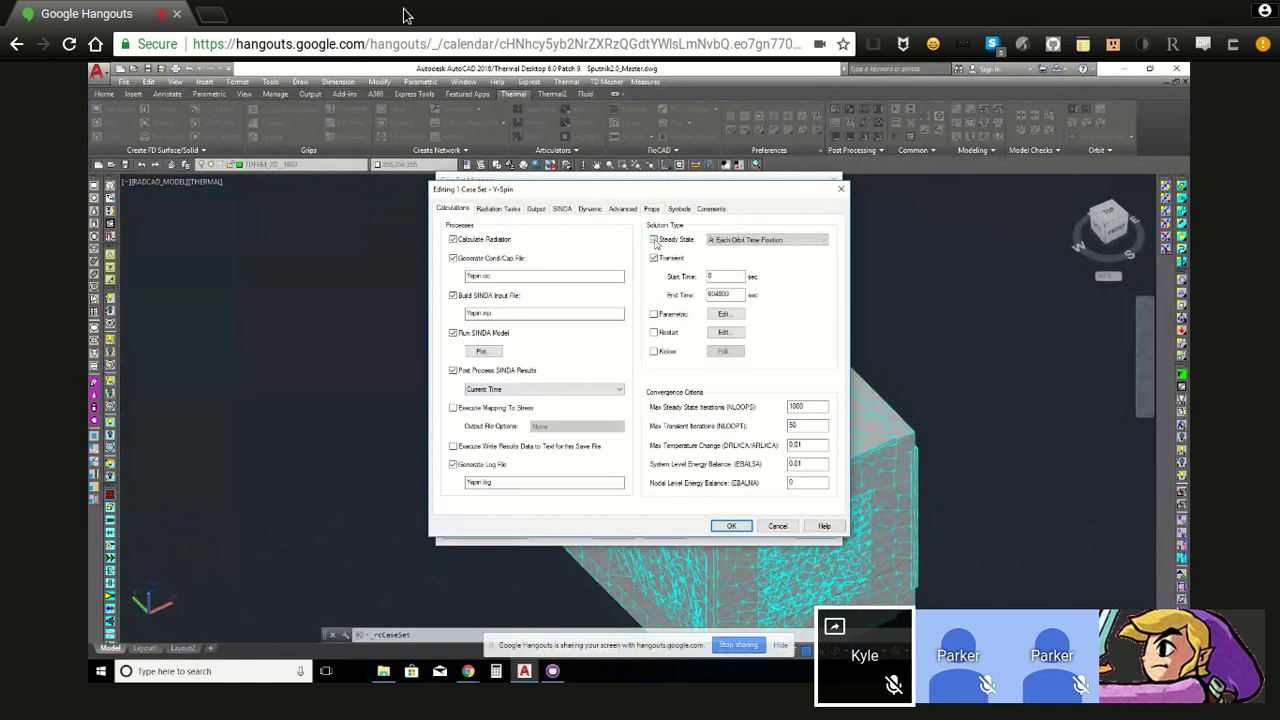
# - Review the remaining case set tabs, save the Y-Spin changes and start its run
pyautogui.click(499, 209)
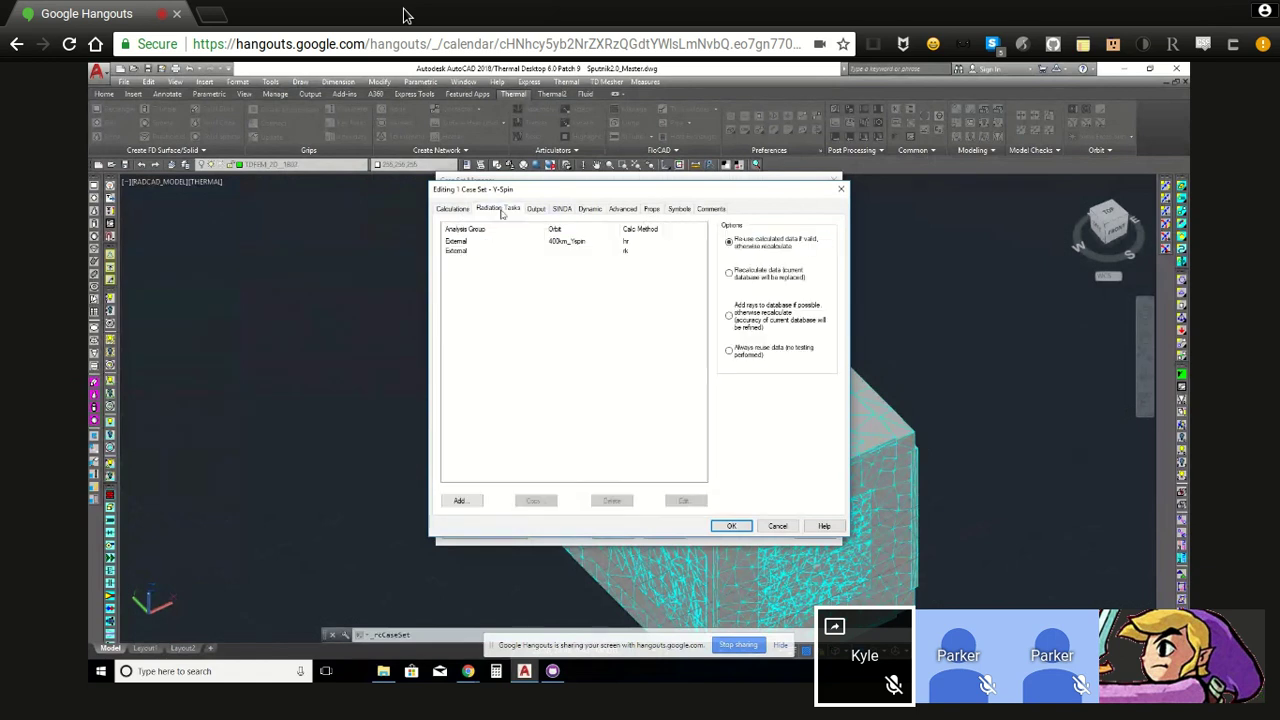
pyautogui.click(543, 210)
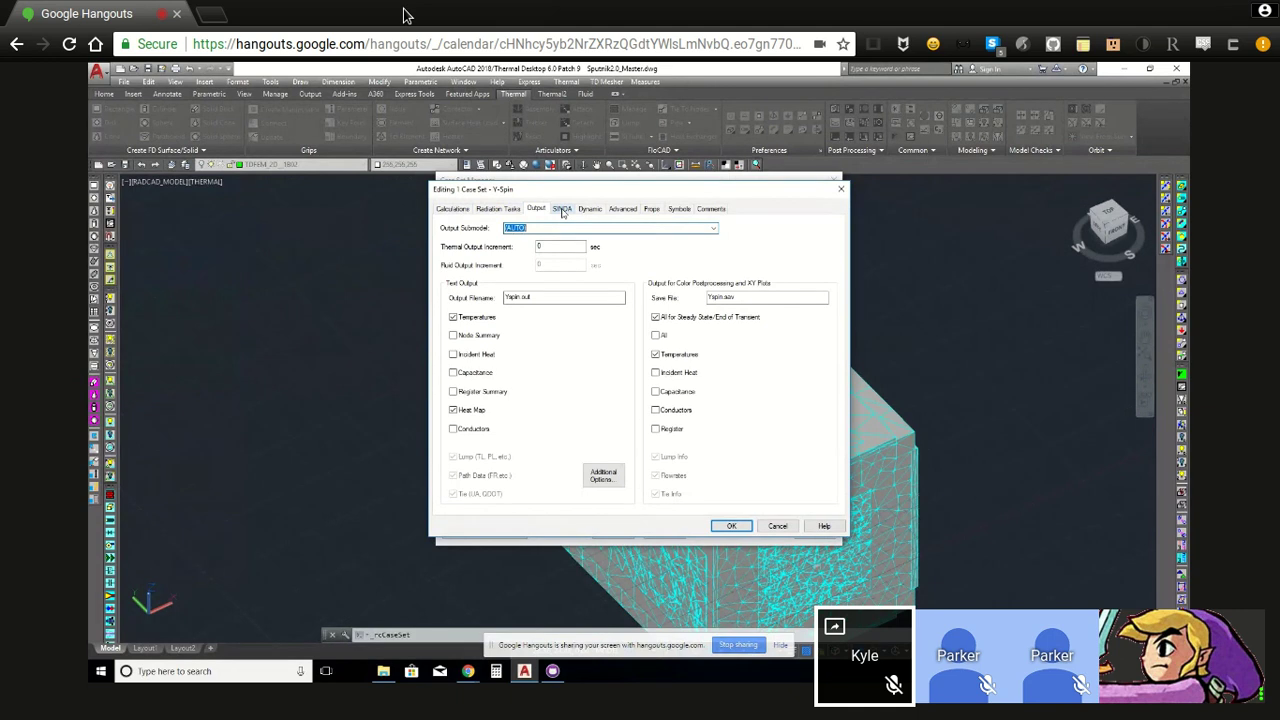
pyautogui.click(562, 210)
pyautogui.click(614, 211)
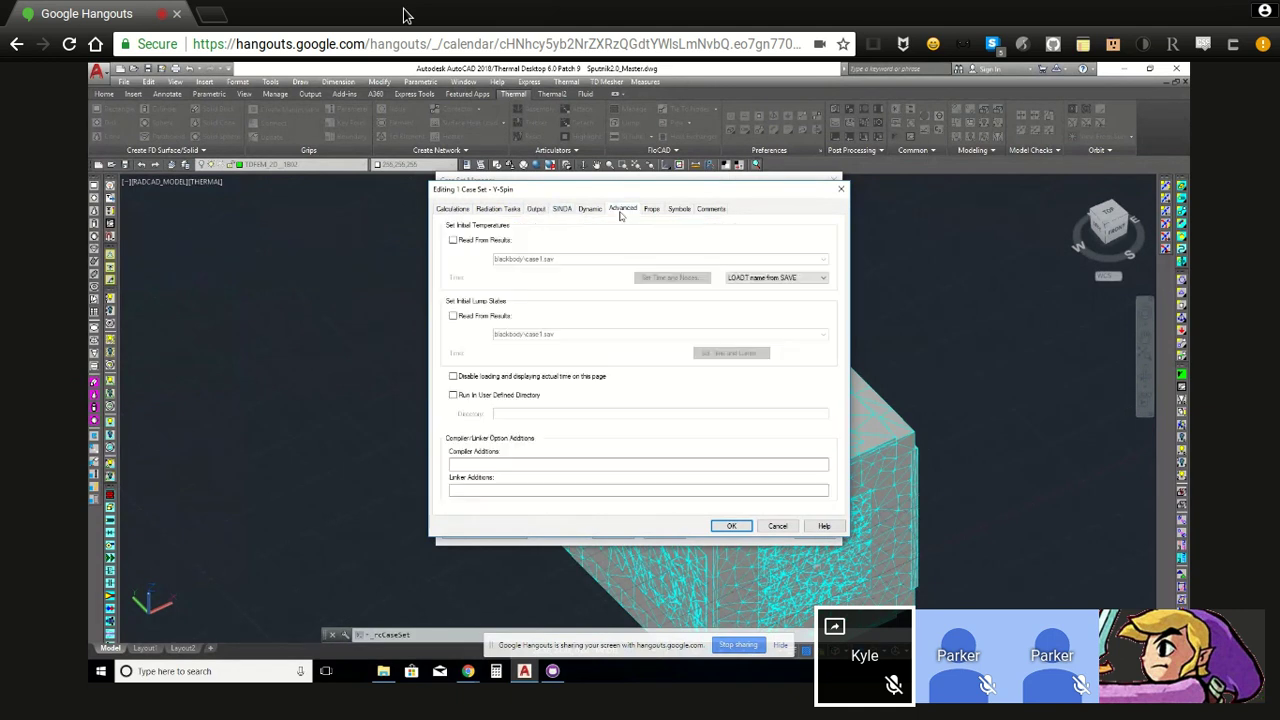
pyautogui.click(660, 211)
pyautogui.click(711, 209)
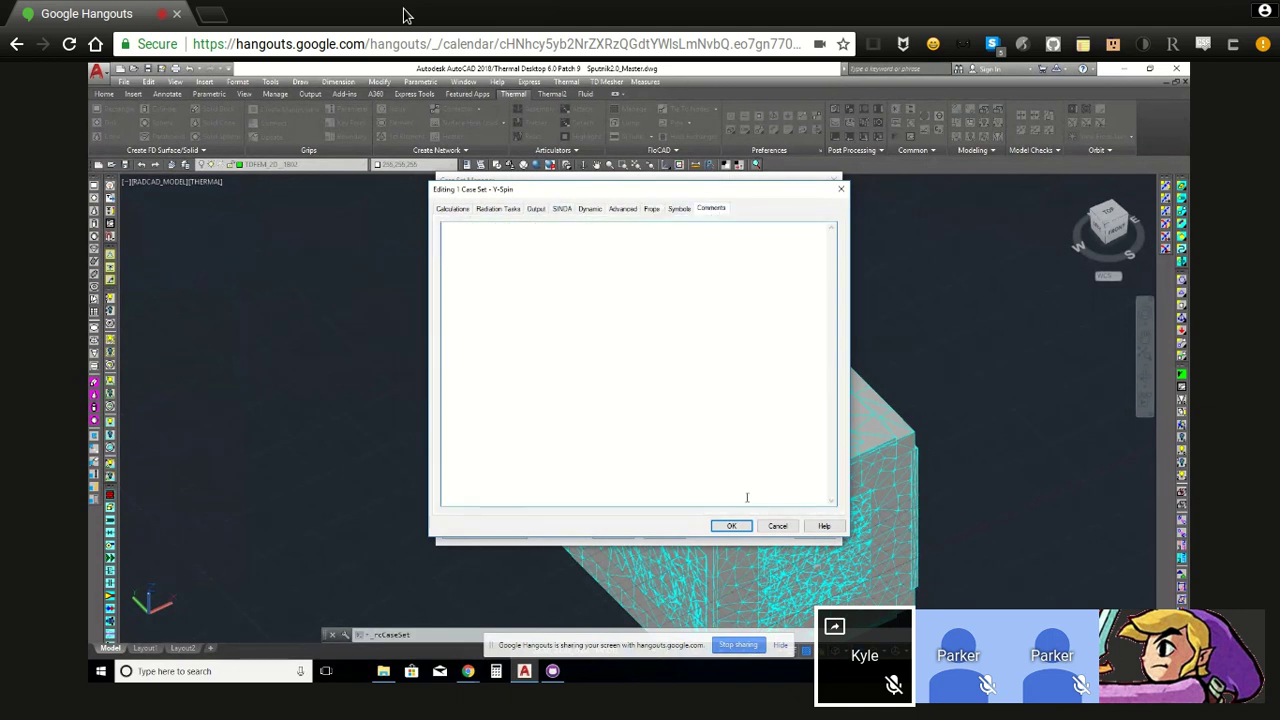
pyautogui.click(731, 526)
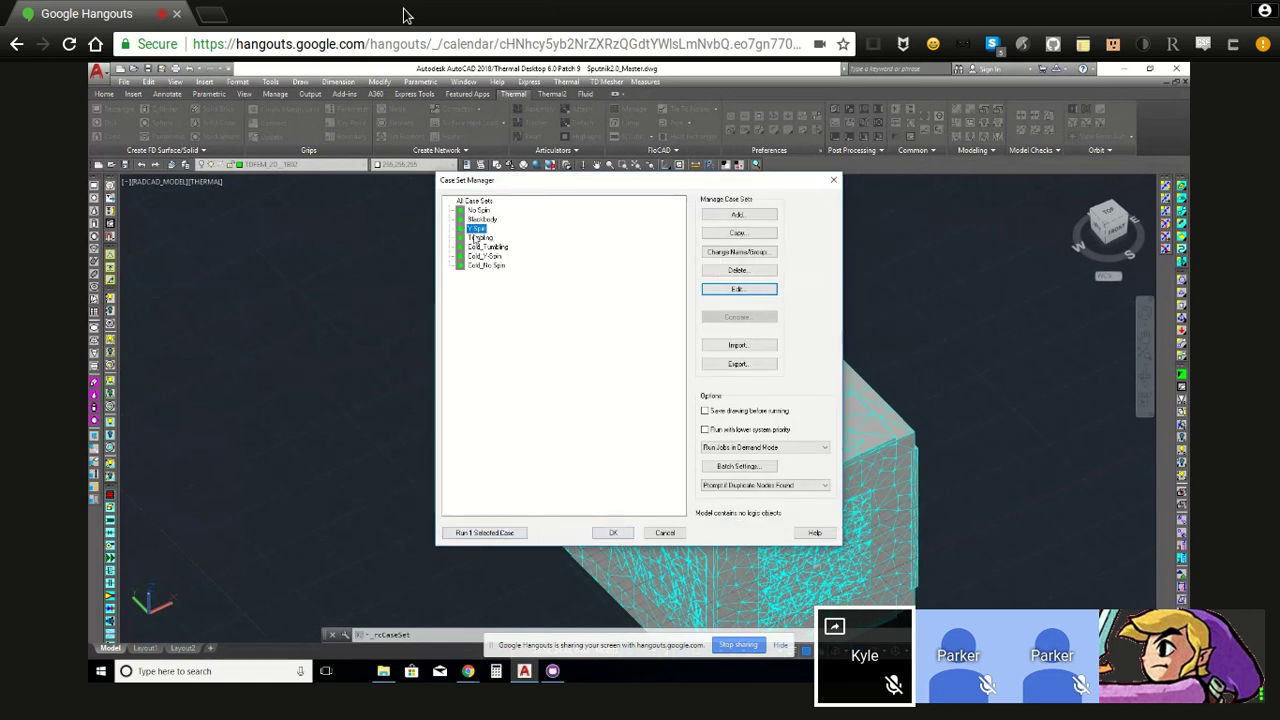
pyautogui.click(513, 533)
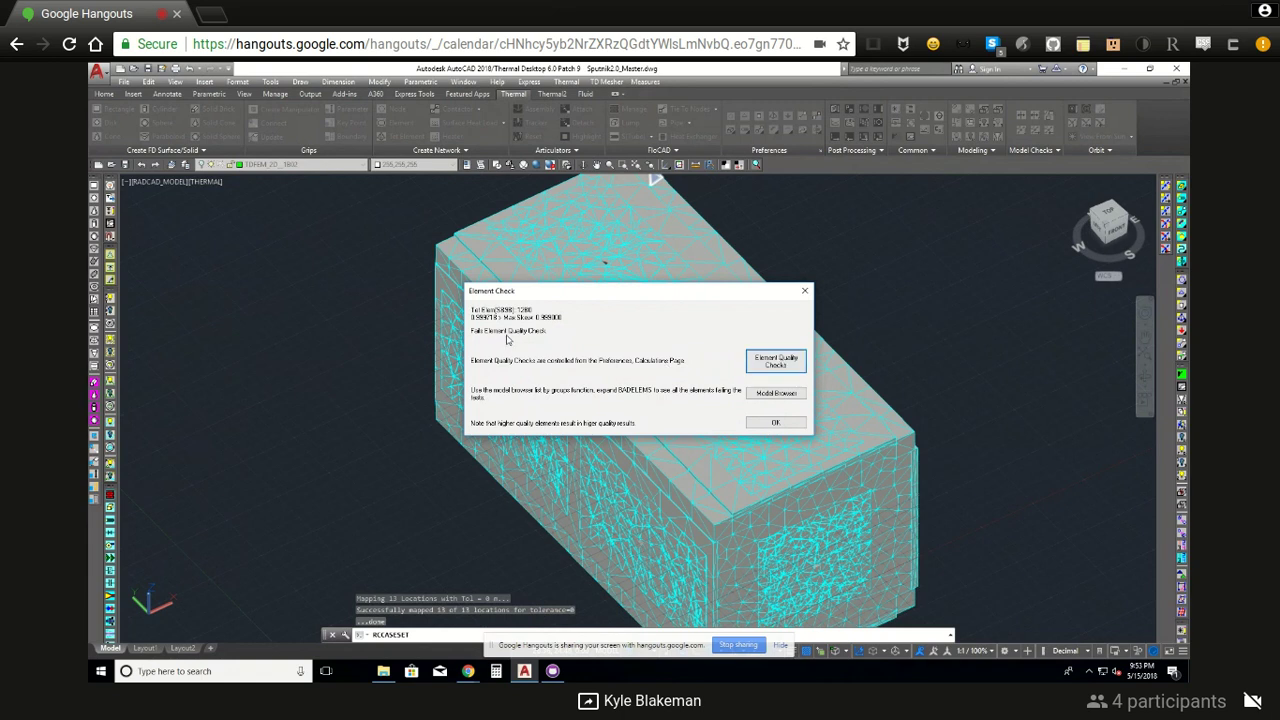
# - Edit the Max Skew element quality limit, typing 1 over its decimals, and save
pyautogui.click(769, 370)
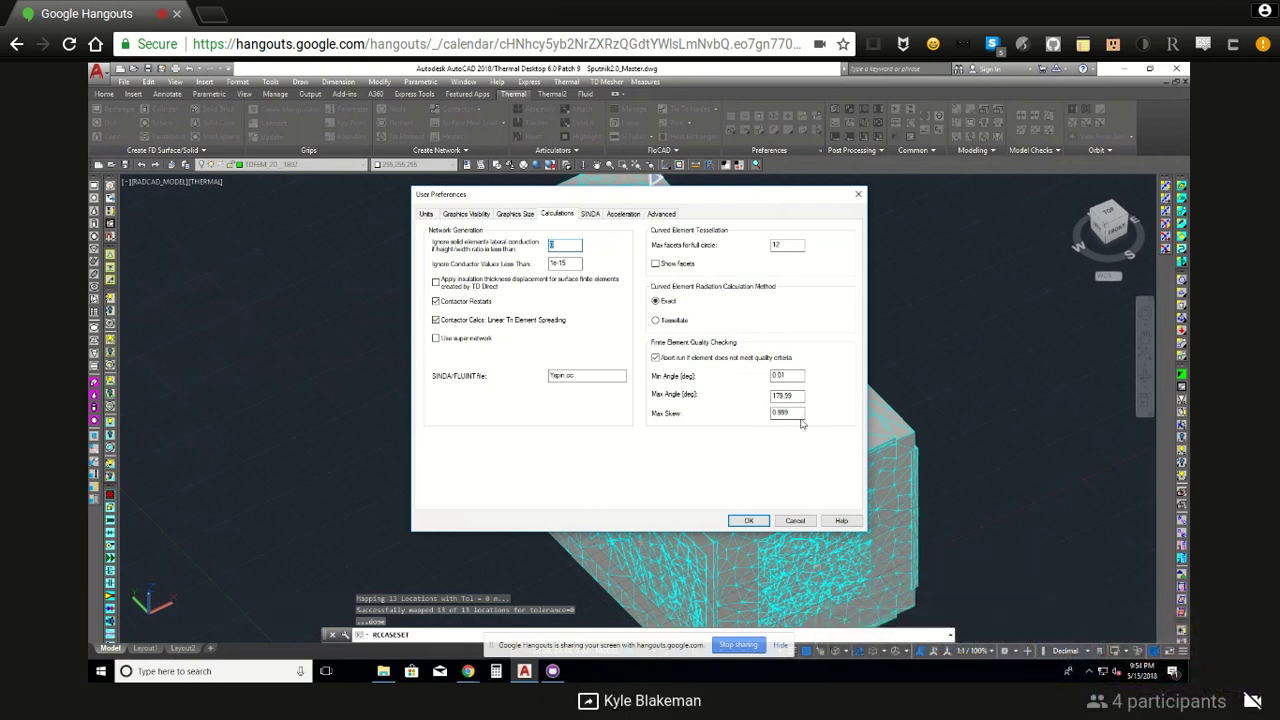
pyautogui.moveTo(801, 413); pyautogui.dragTo(779, 414)
pyautogui.write('1')
pyautogui.click(753, 520)
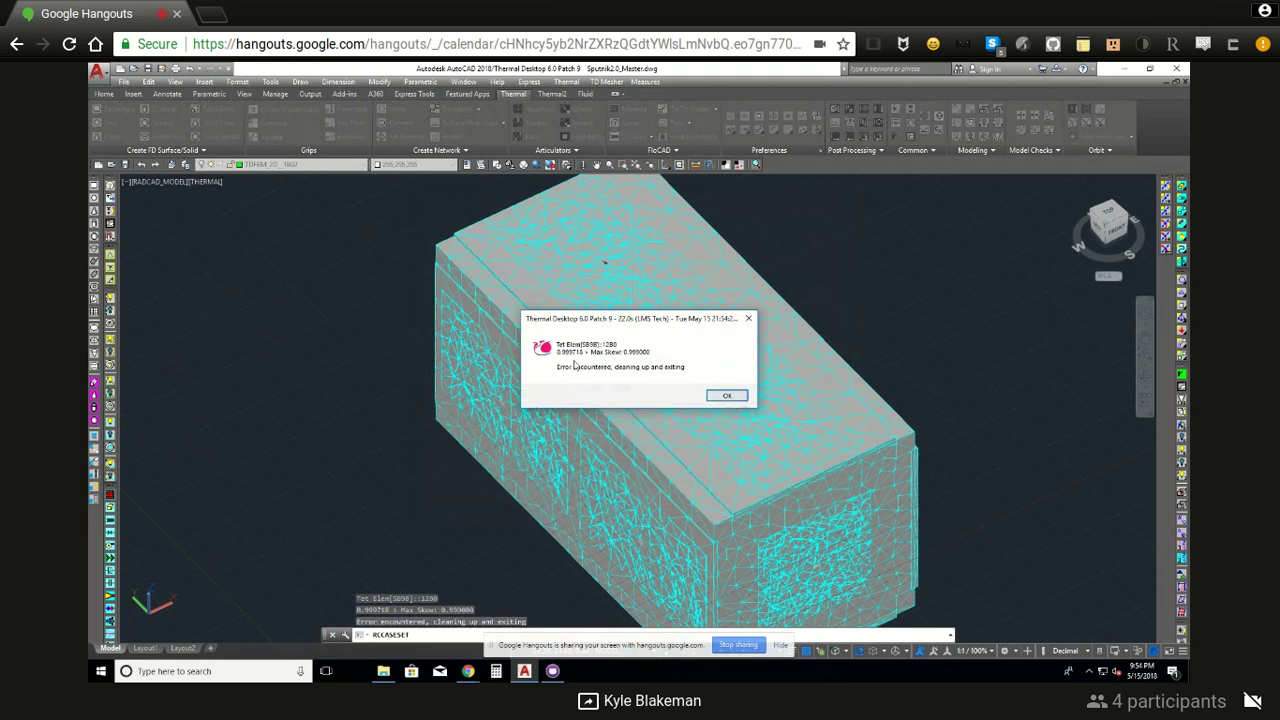
# - Dismiss the run error and re-run the Y-Spin case from the Case Set Manager
pyautogui.click(727, 397)
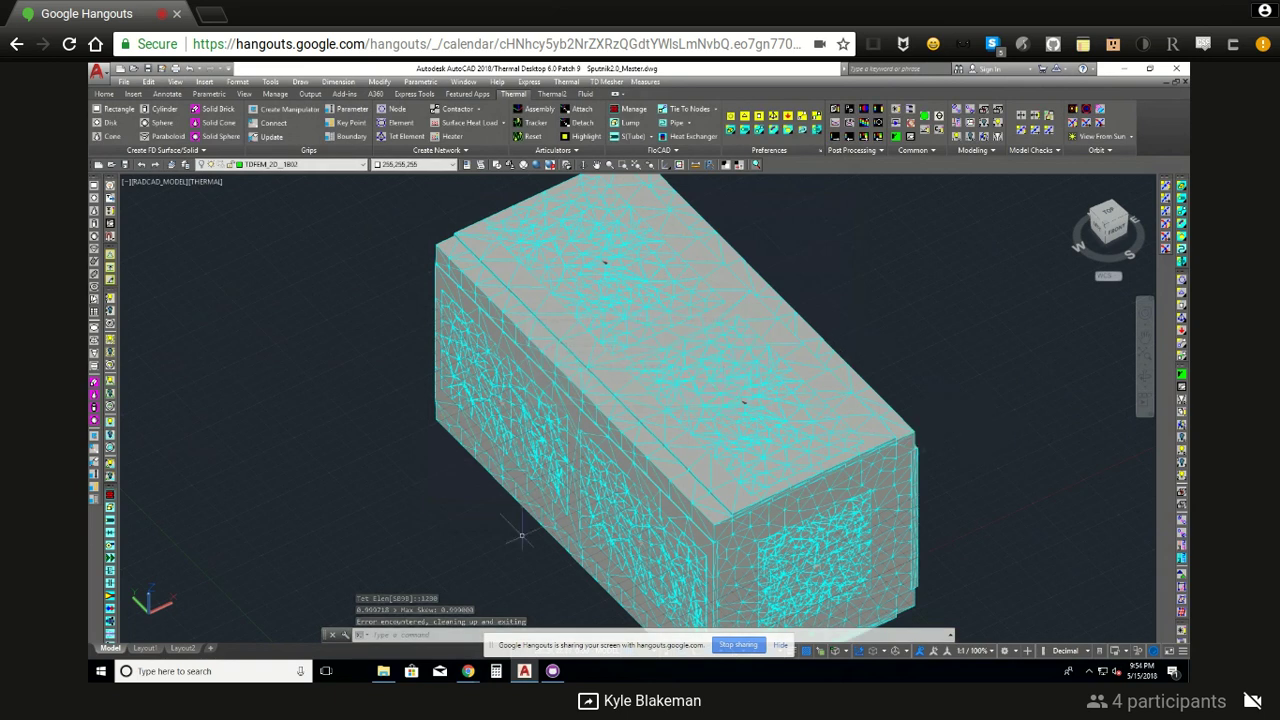
pyautogui.click(567, 84)
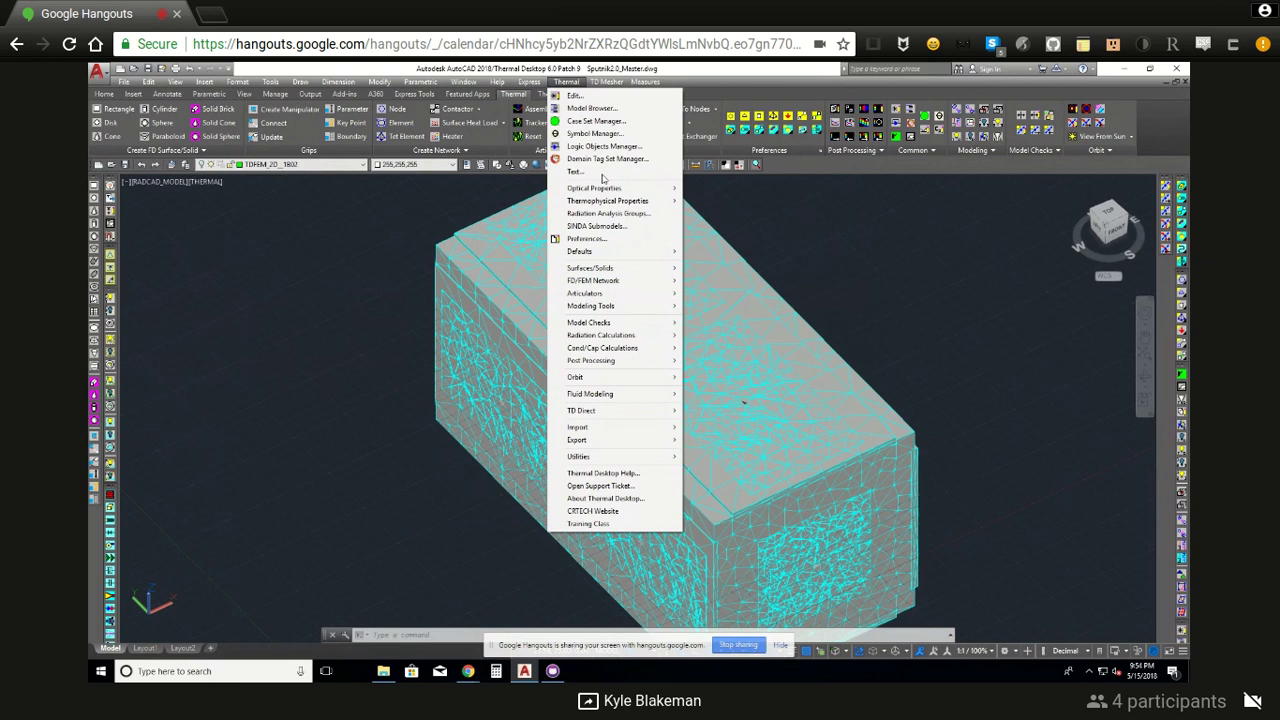
pyautogui.click(596, 121)
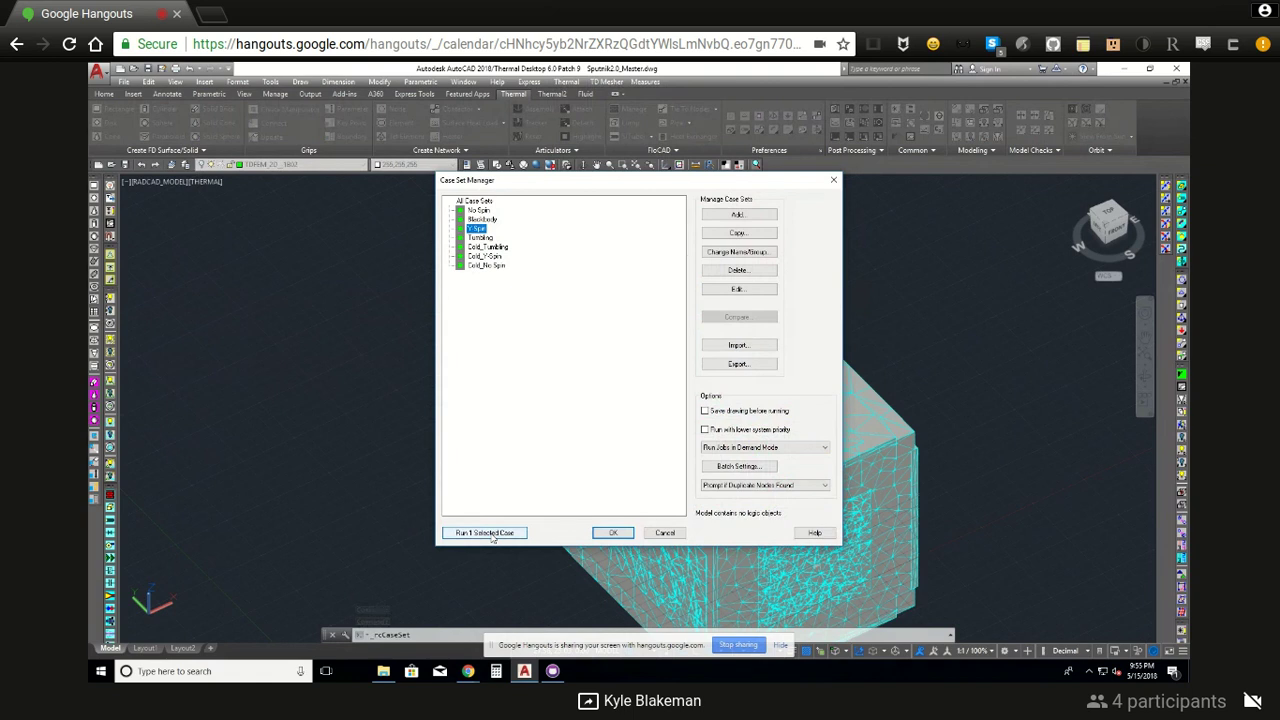
pyautogui.click(492, 537)
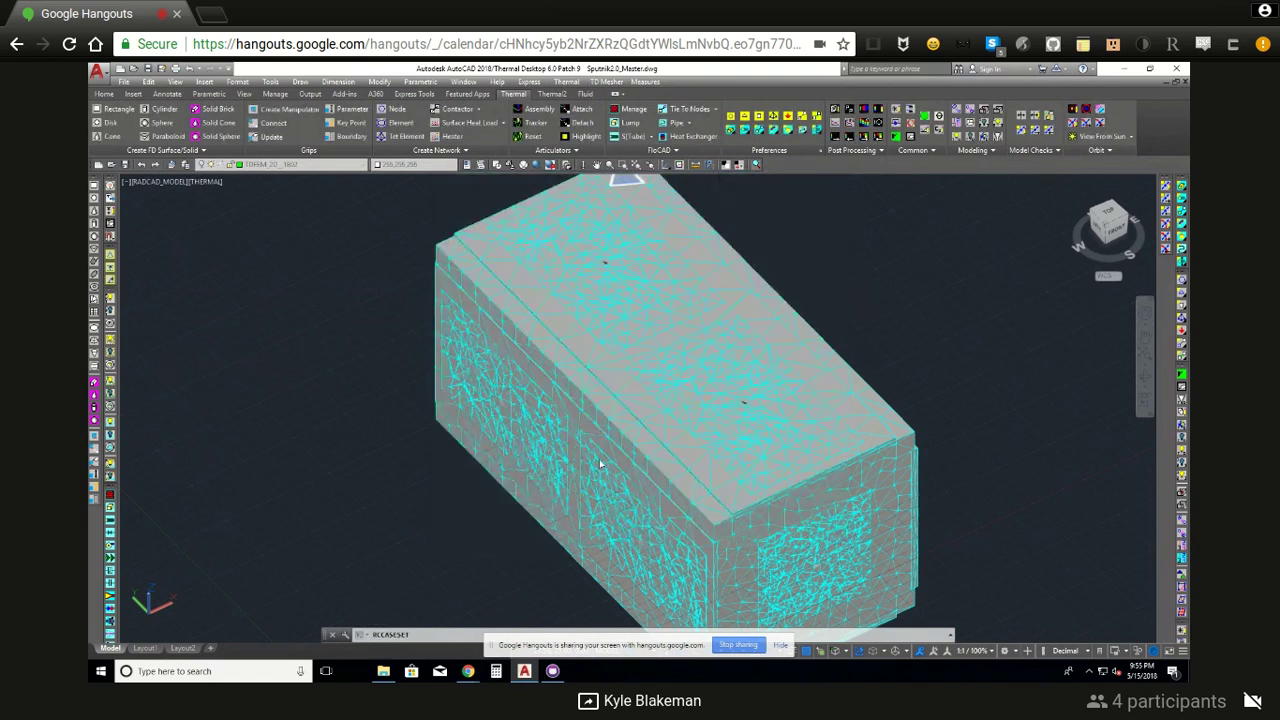
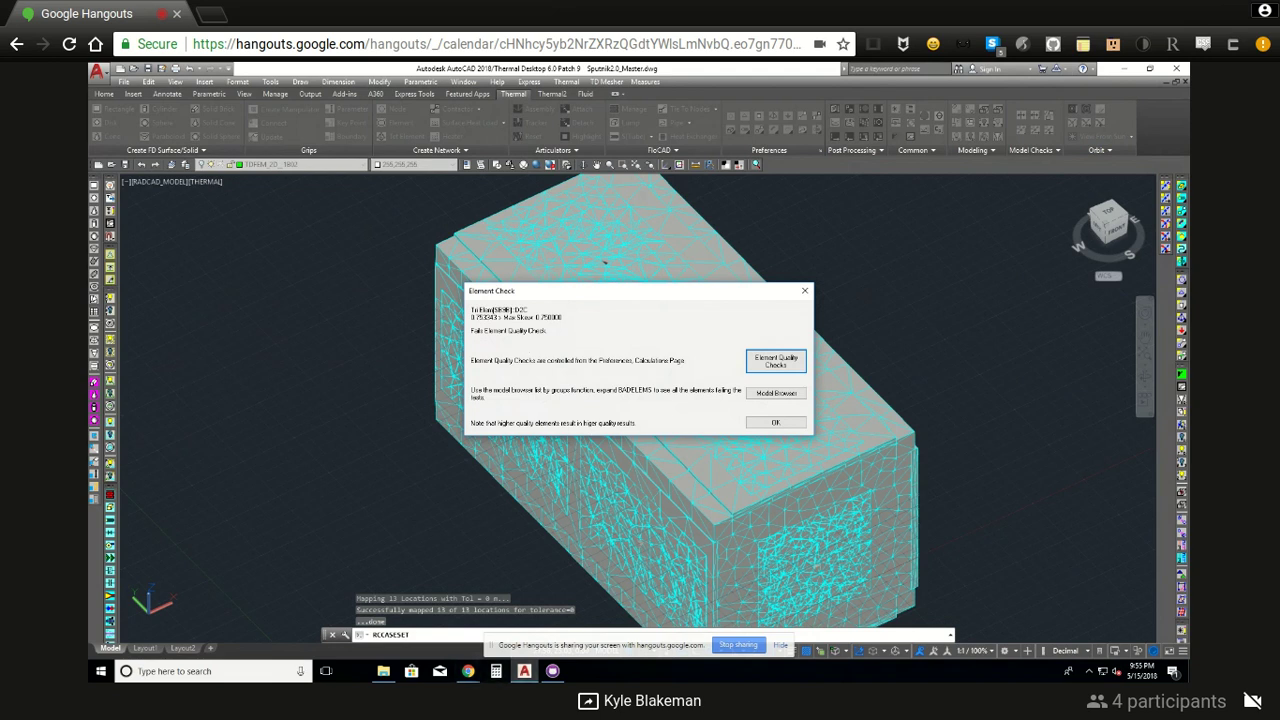
# - Dismiss the Element Check warning and the error about skew 0.753 exceeding 0.75
pyautogui.click(467, 671)
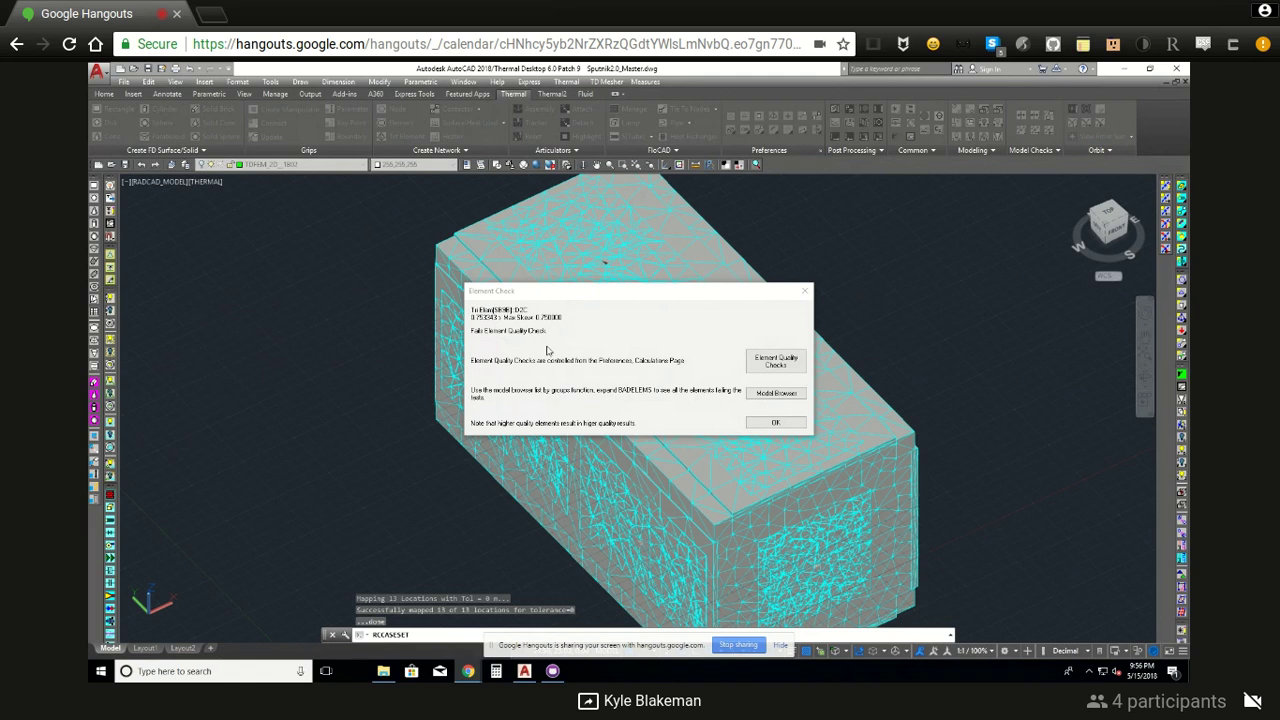
pyautogui.click(773, 423)
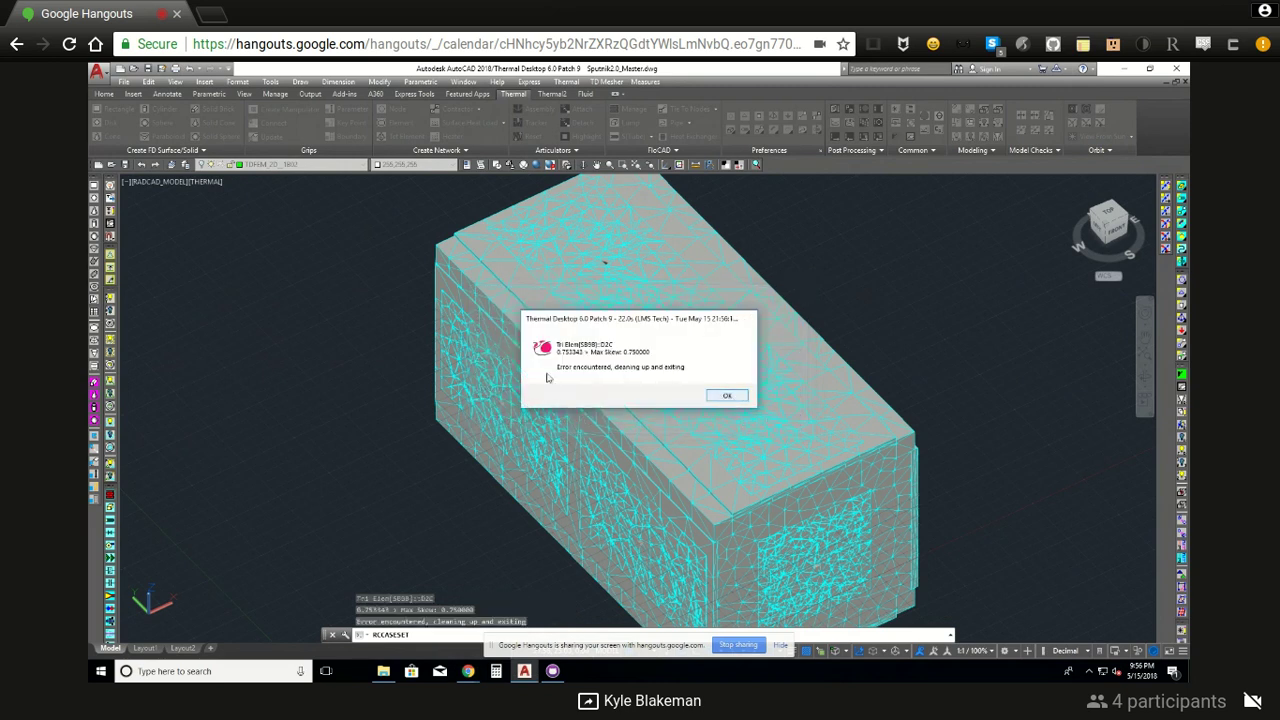
pyautogui.click(729, 397)
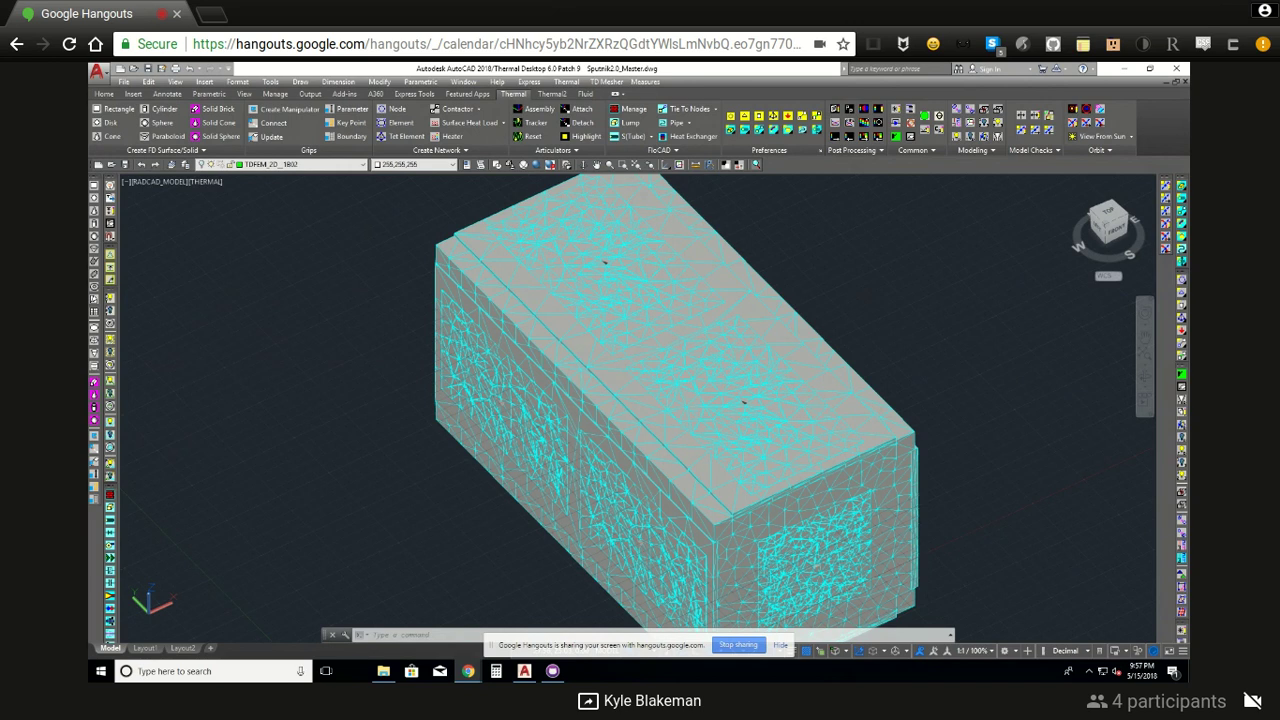
# - Open Thermal Desktop's User Preferences from the Thermal menu
pyautogui.click(577, 84)
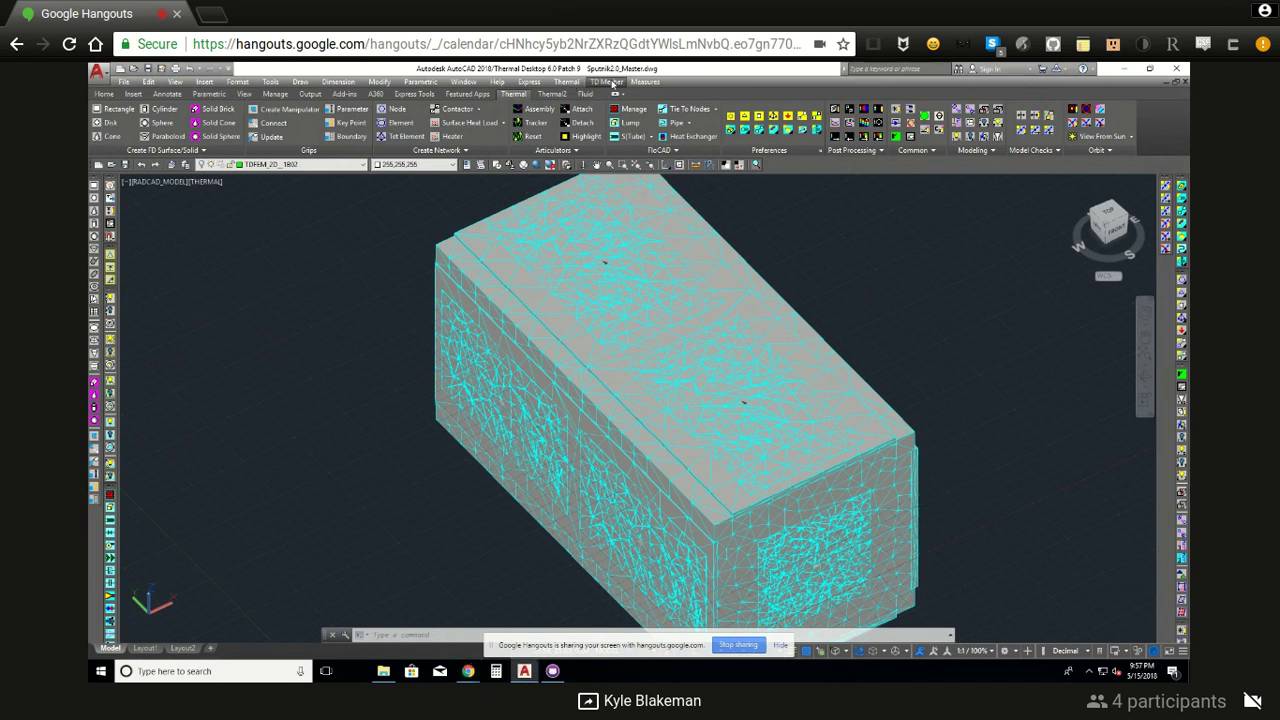
pyautogui.click(612, 84)
pyautogui.click(610, 84)
pyautogui.click(570, 83)
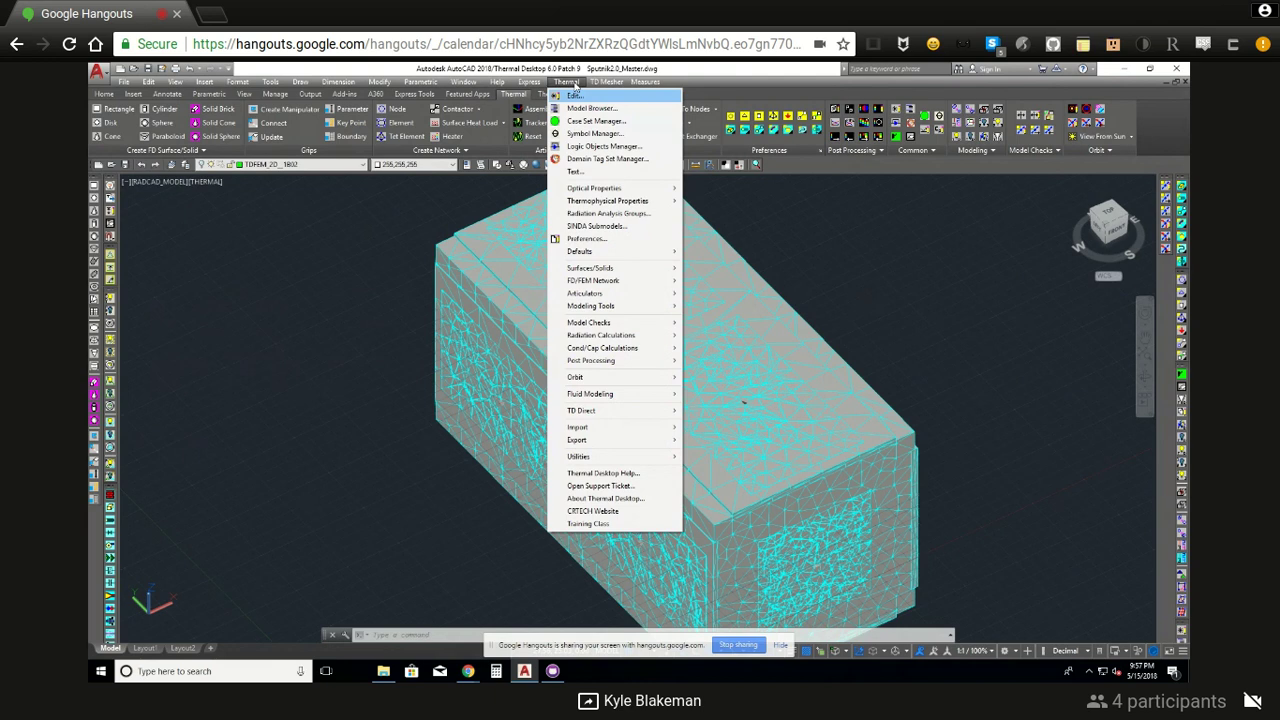
pyautogui.click(590, 240)
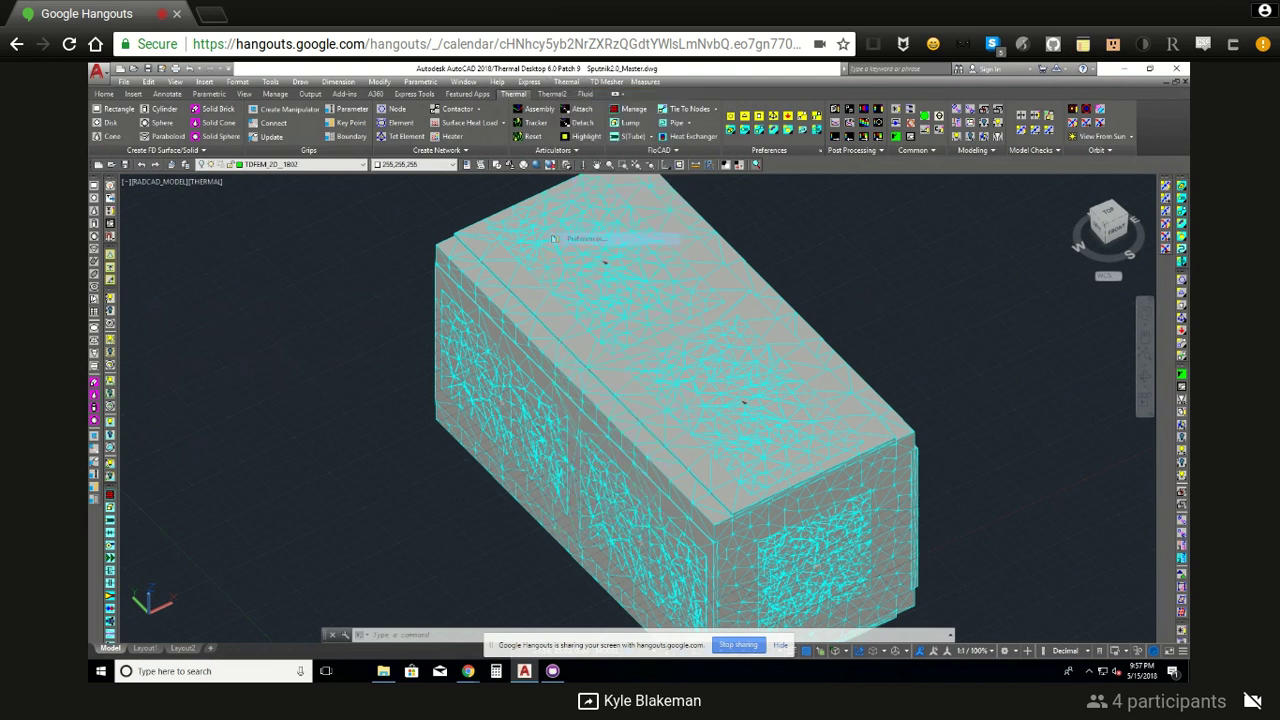
# - Show the Calculations tab's element quality limits and select the Max Skew 0.75 value
pyautogui.click(590, 214)
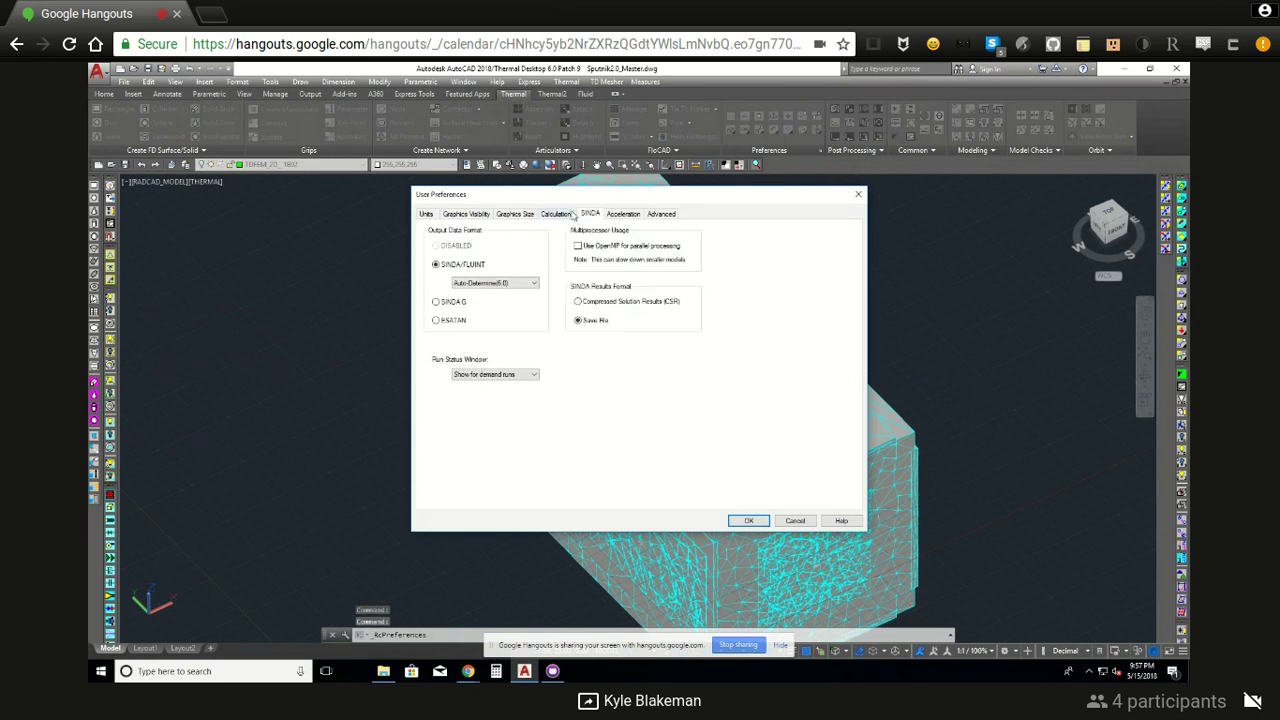
pyautogui.click(572, 215)
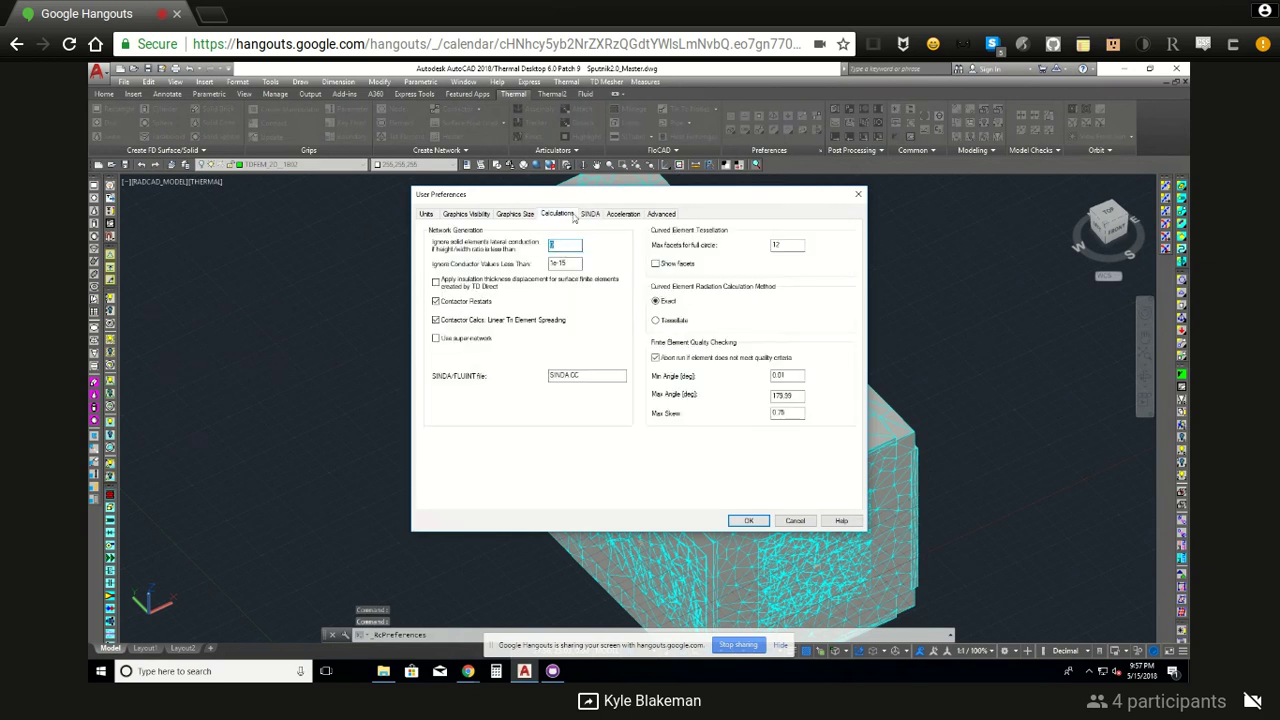
pyautogui.doubleClick(780, 412)
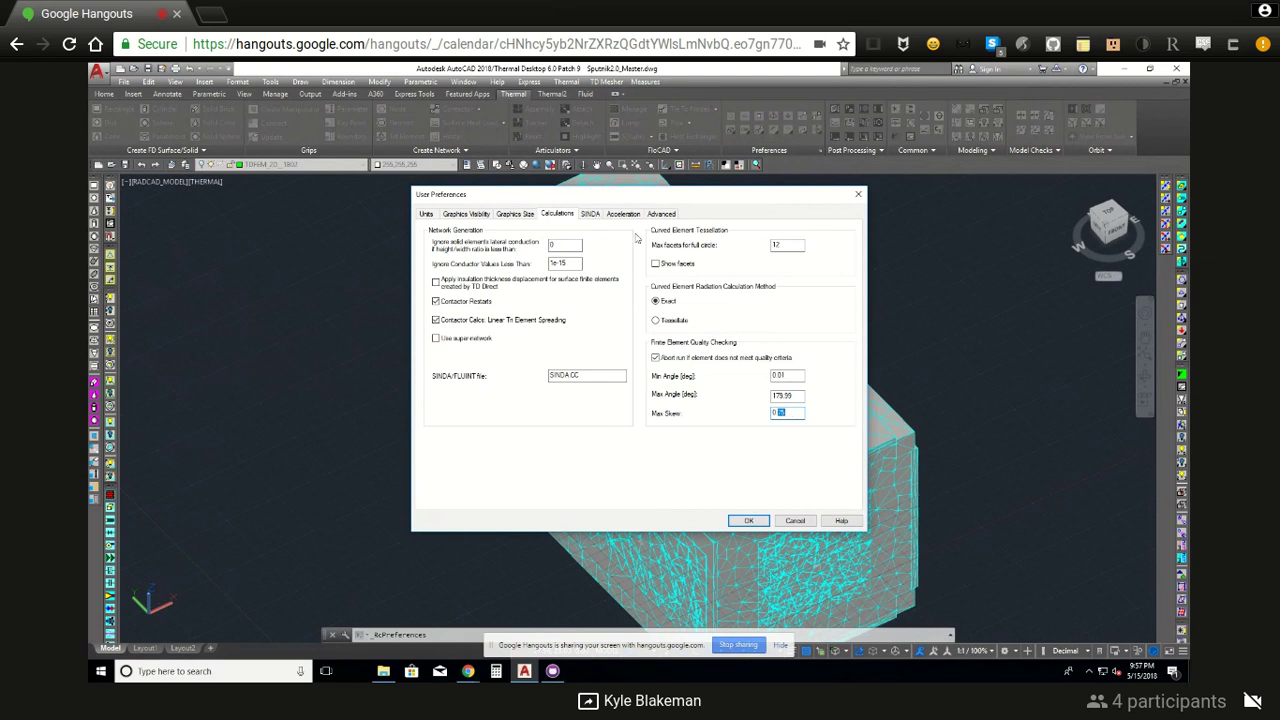
pyautogui.click(597, 219)
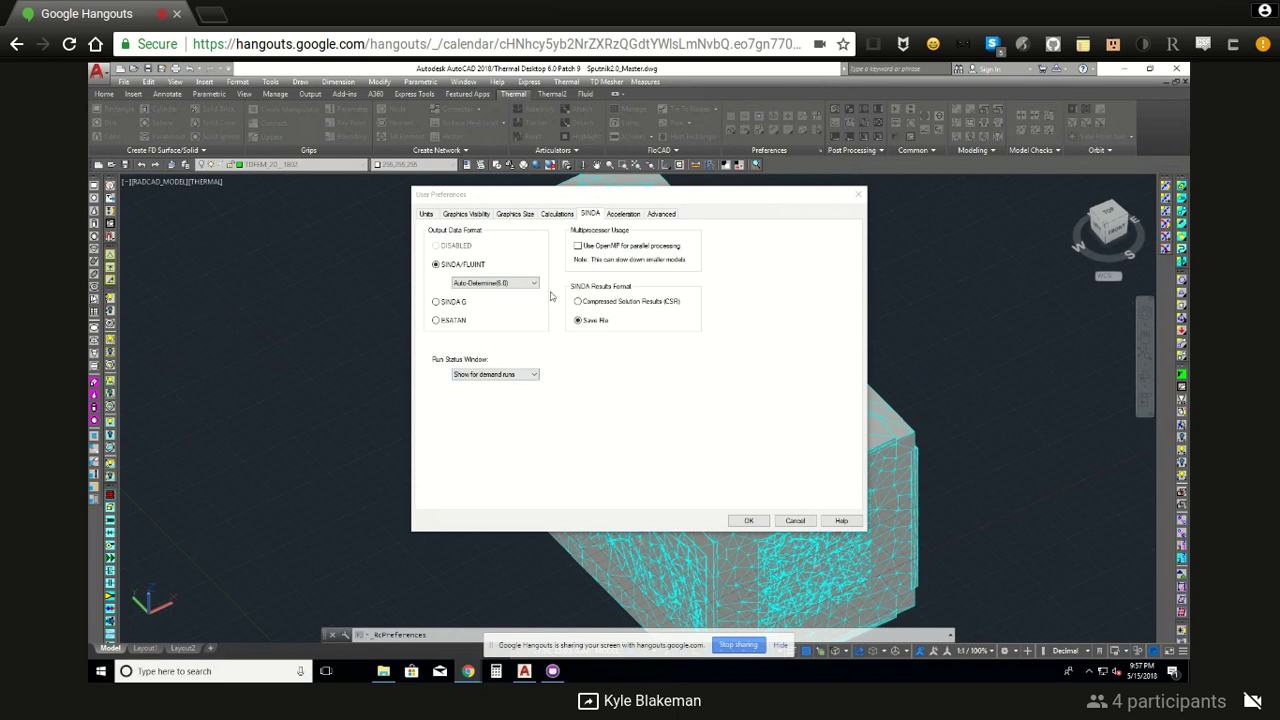
pyautogui.click(560, 215)
pyautogui.click(788, 413)
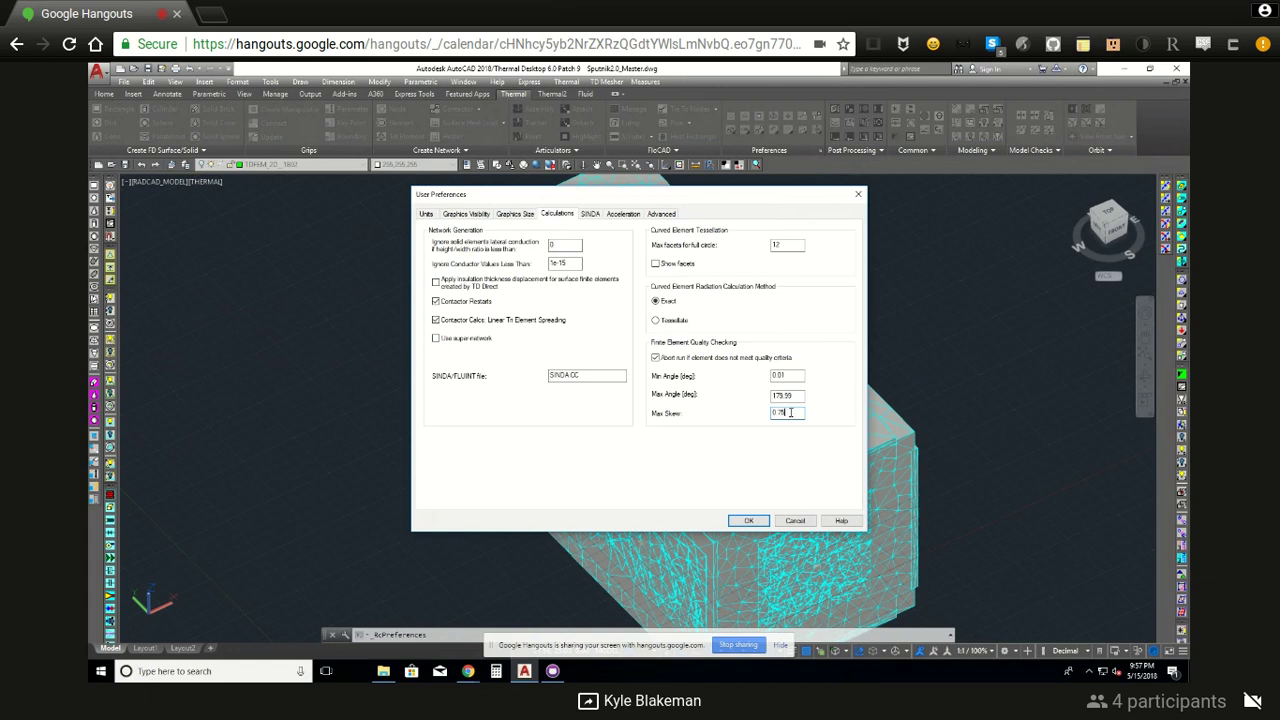
pyautogui.hotkey('alt', 'Tab')
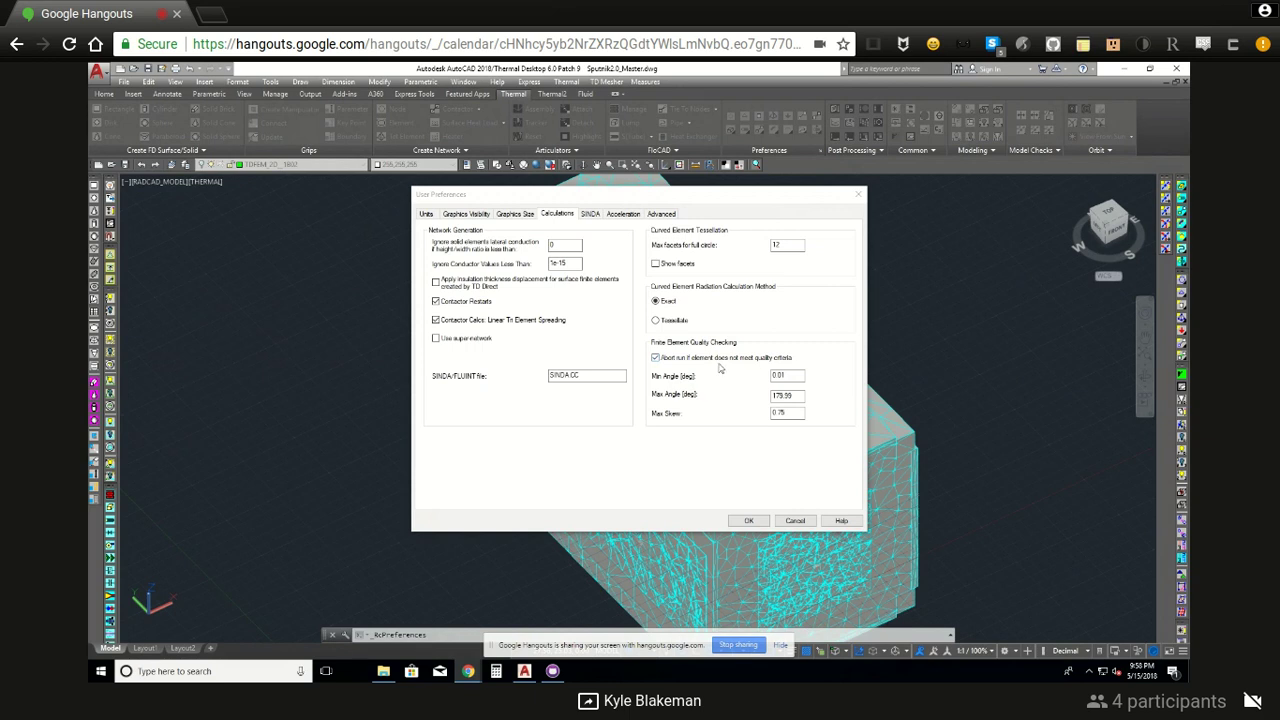
# - Change Max Skew from 0.75 to 0.8 and accept the User Preferences
pyautogui.click(788, 413)
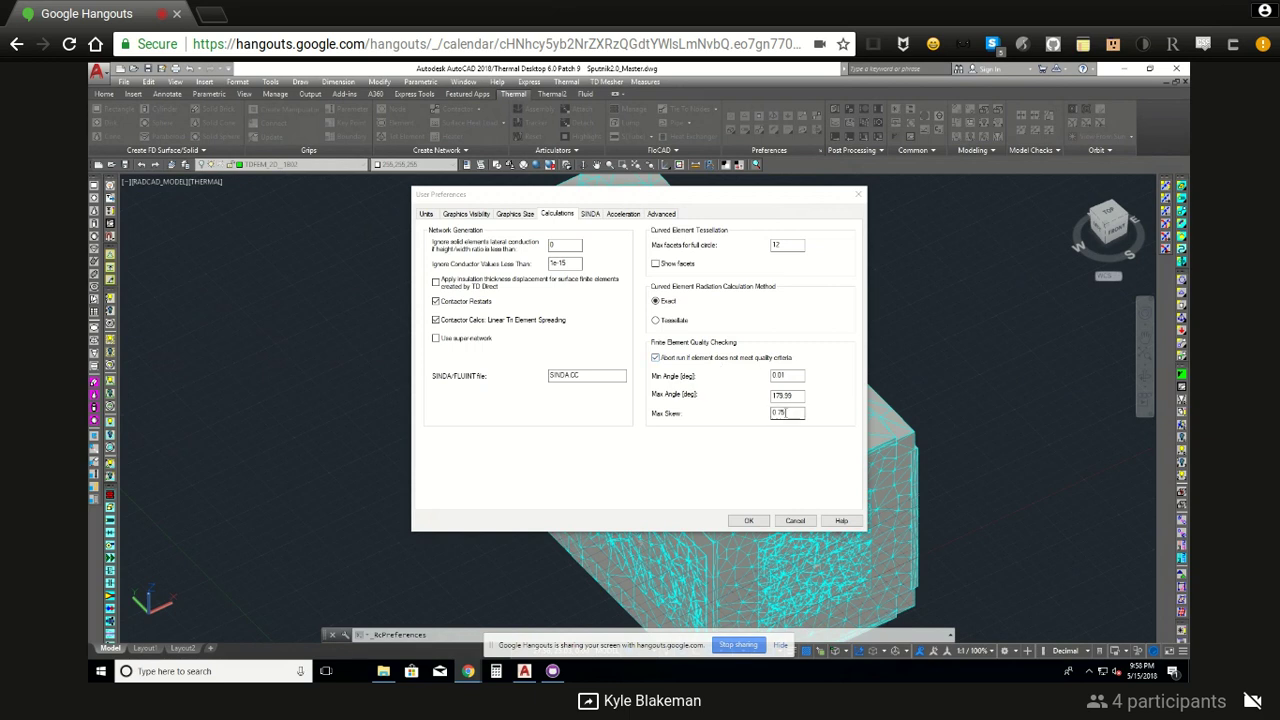
pyautogui.doubleClick(791, 412)
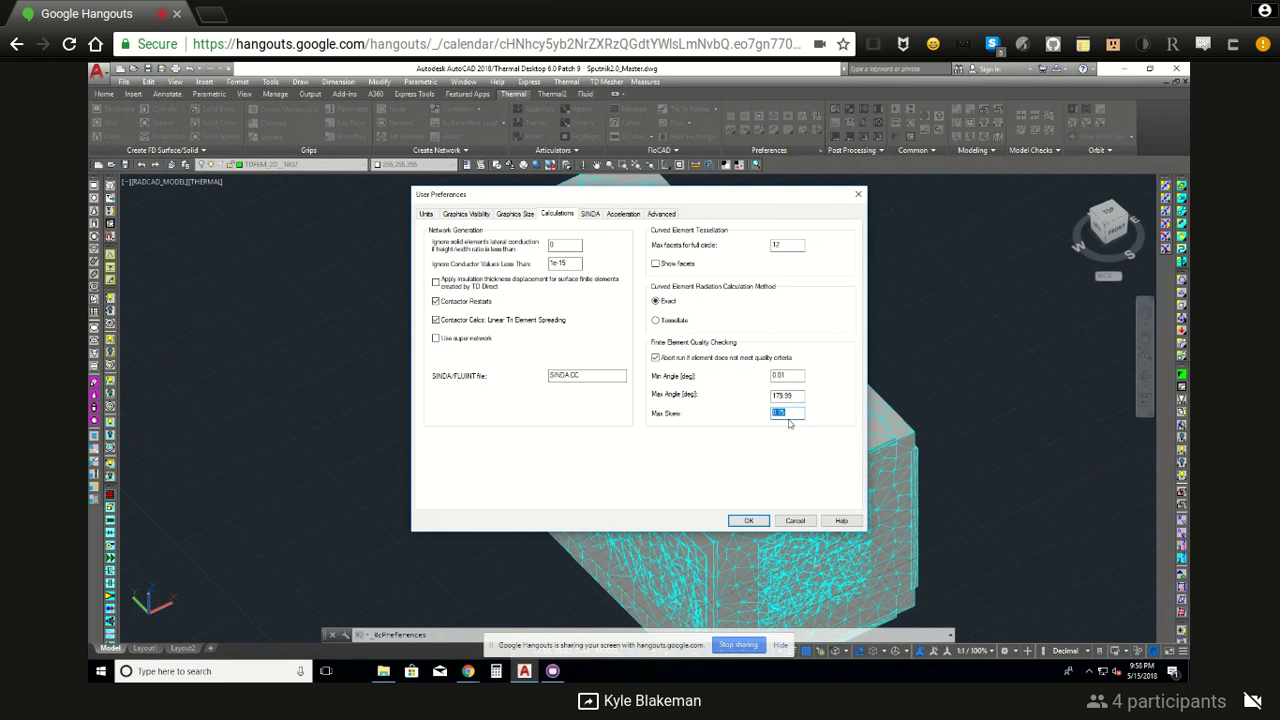
pyautogui.write('0')
pyautogui.press('BackSpace')
pyautogui.click(750, 522)
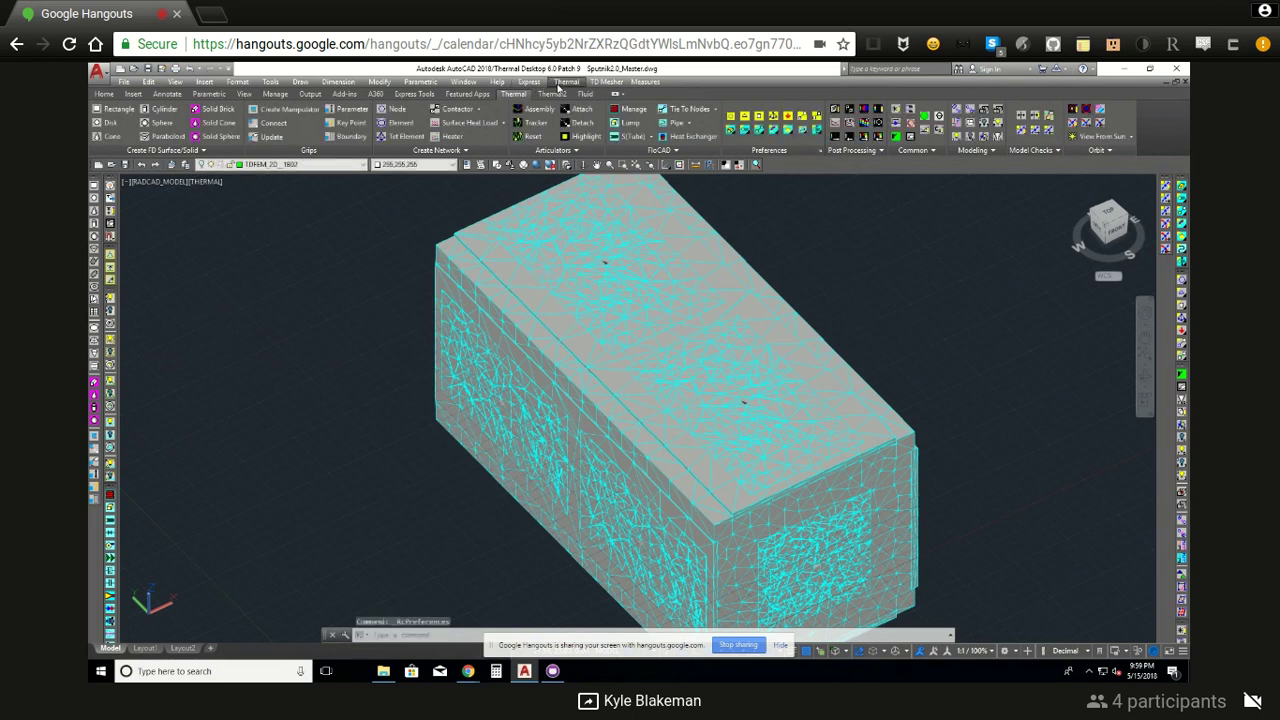
# - Run 1 Selected Case again from the Case Set Manager
pyautogui.click(560, 82)
pyautogui.click(596, 121)
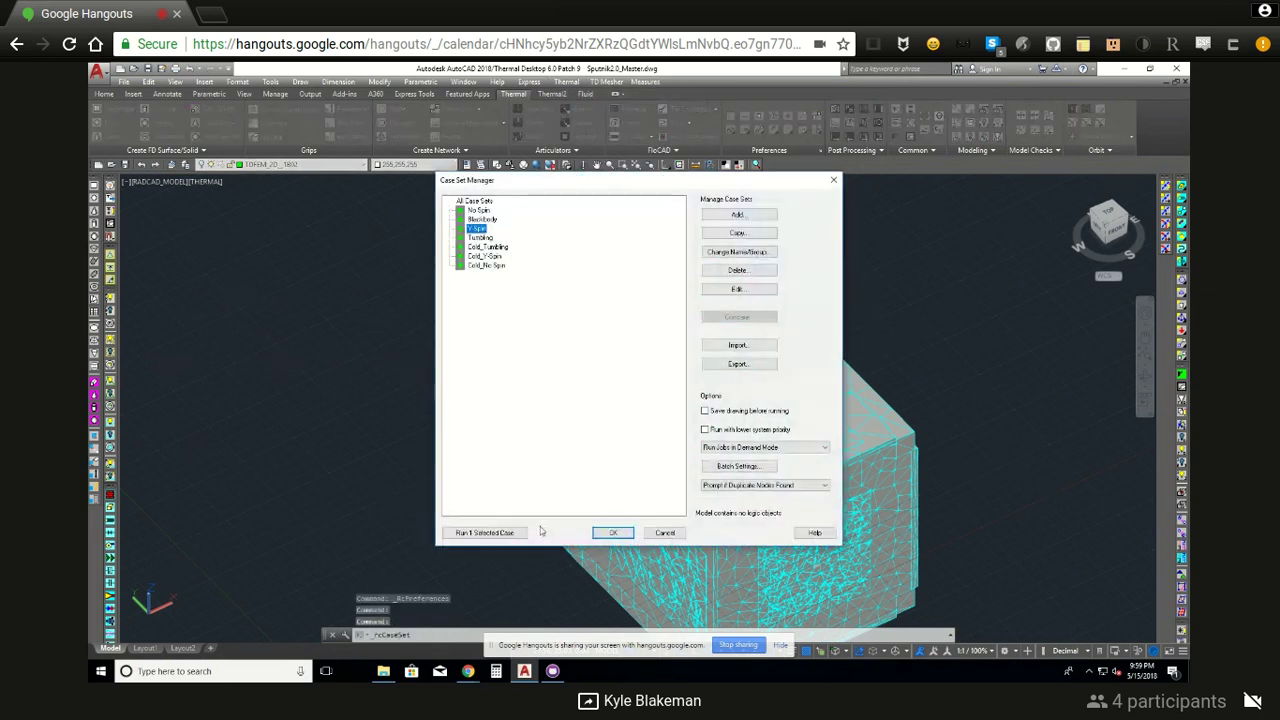
pyautogui.click(488, 533)
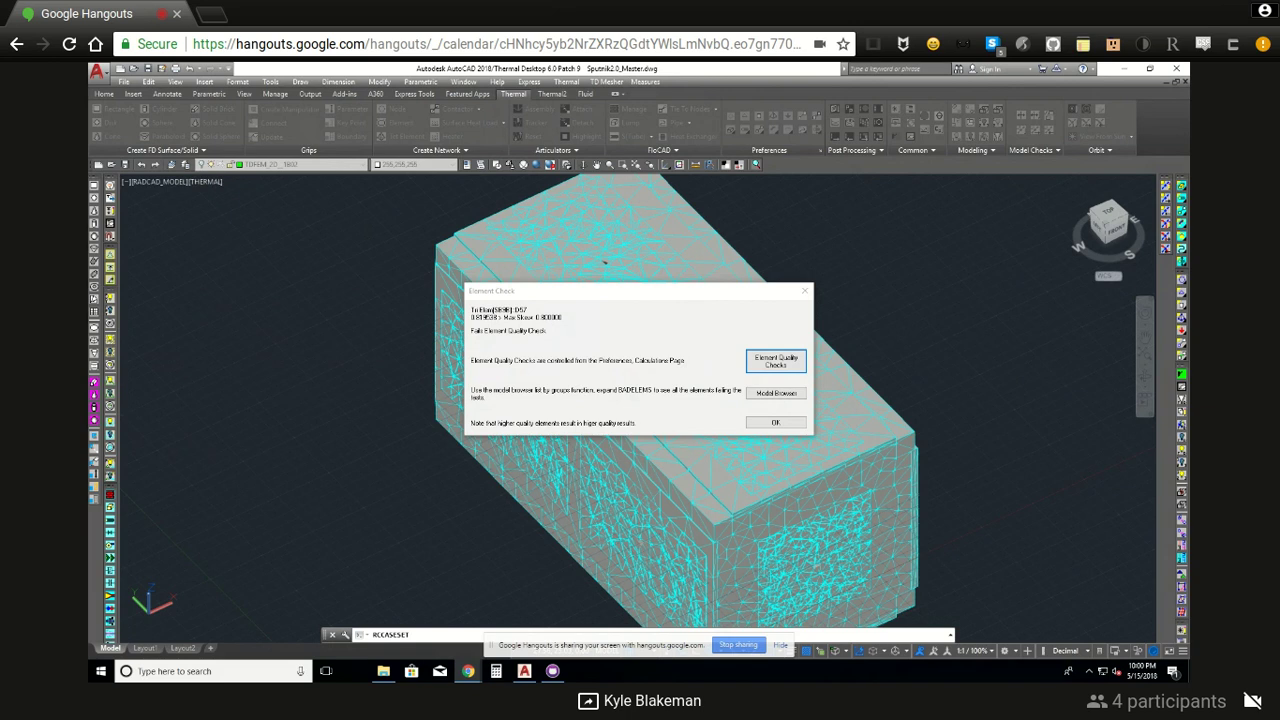
# - Set Ignore Conductor Values Less Than to 1e-6 in the element quality settings
pyautogui.click(776, 362)
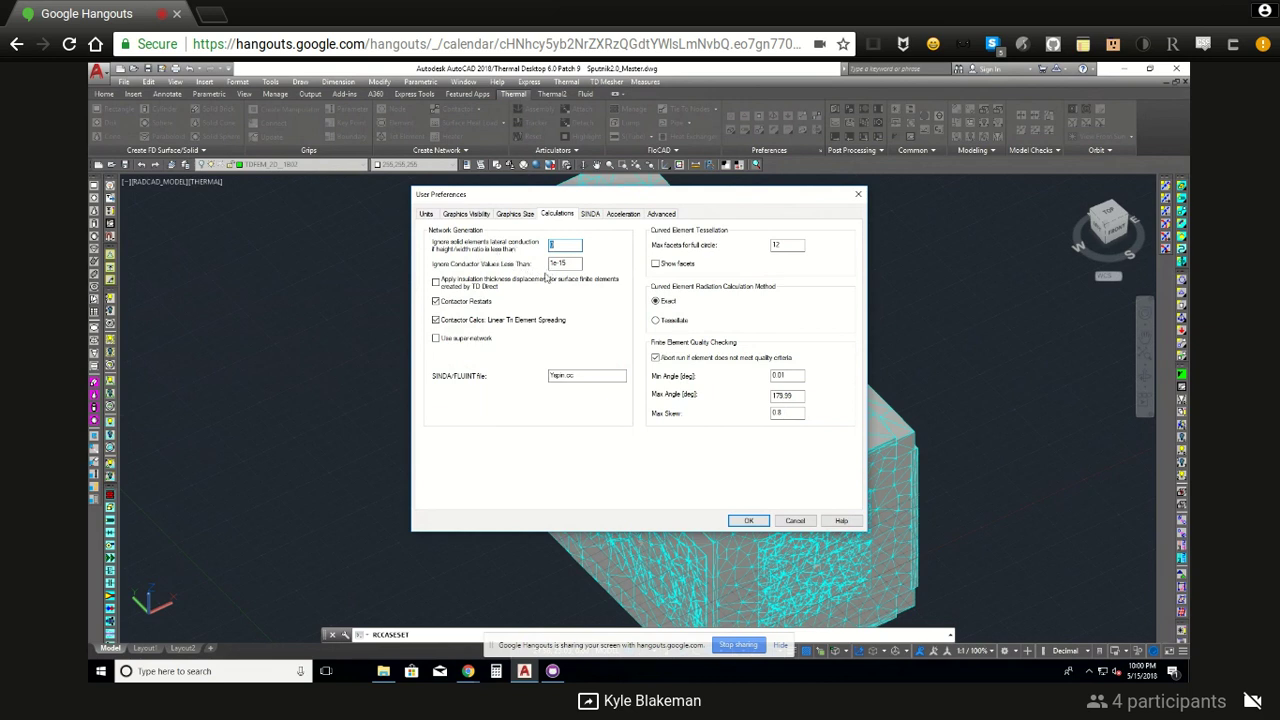
pyautogui.doubleClick(563, 263)
pyautogui.write('6')
pyautogui.hotkey('alt', 'Tab')
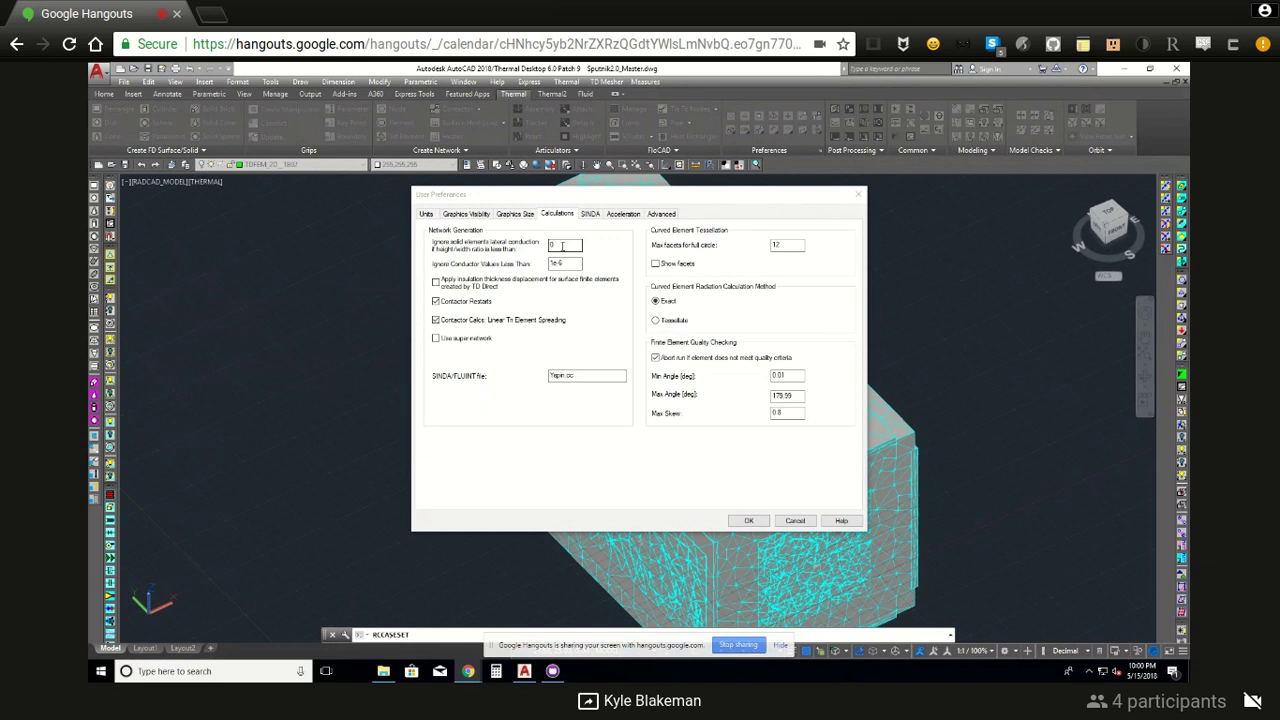
# - Enter 0.9 as Max Skew and view the Advanced preferences
pyautogui.doubleClick(776, 413)
pyautogui.write('0.9')
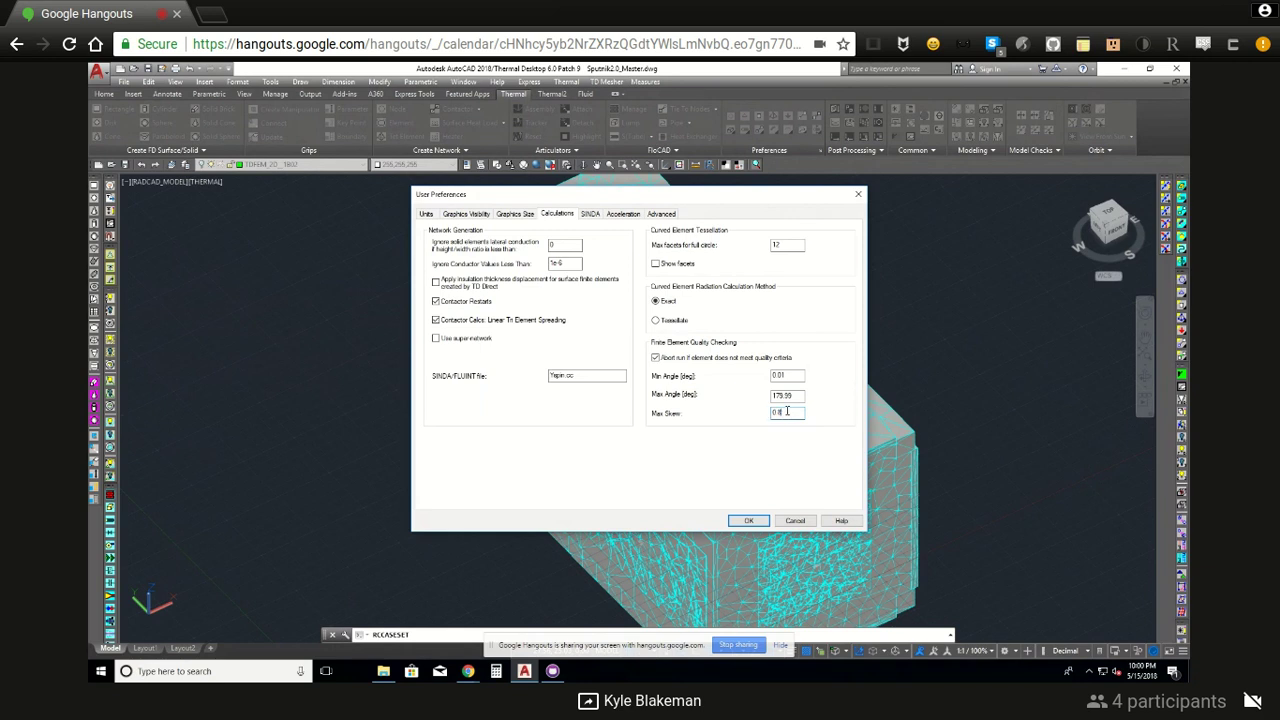
pyautogui.click(659, 214)
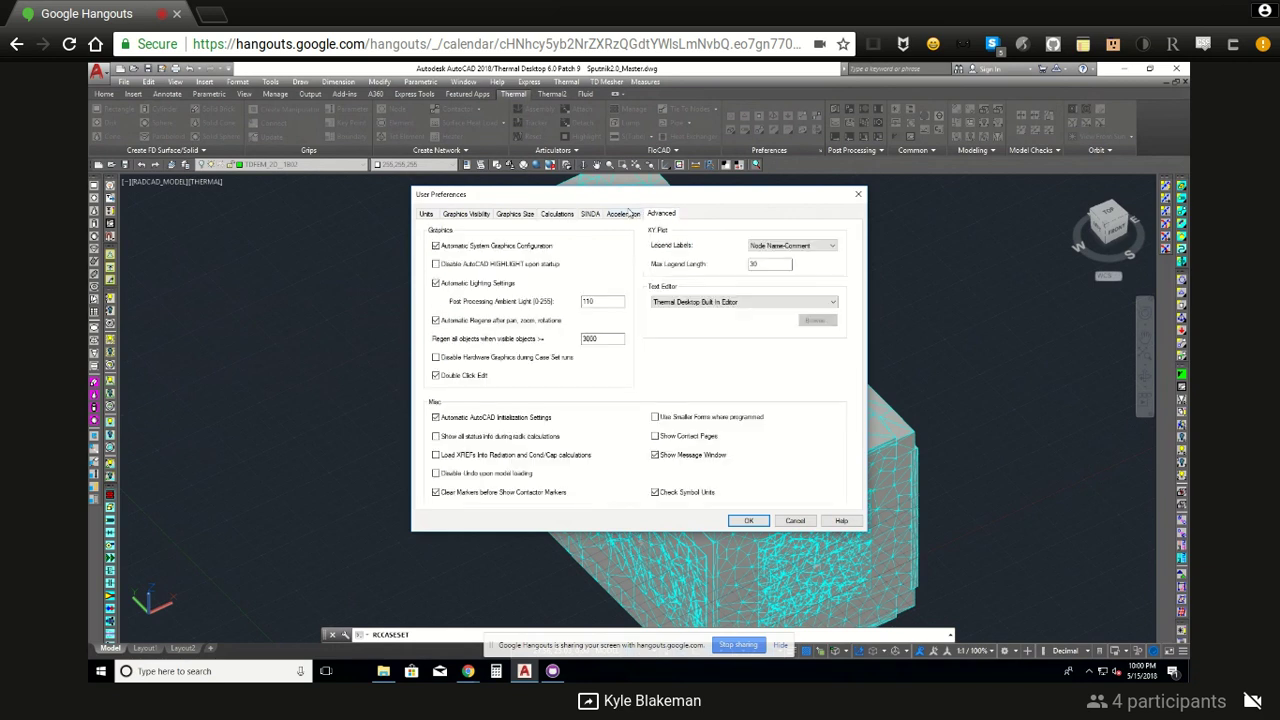
# - Set Max Skew to 0.5 on the Calculations tab and accept the preferences
pyautogui.click(515, 214)
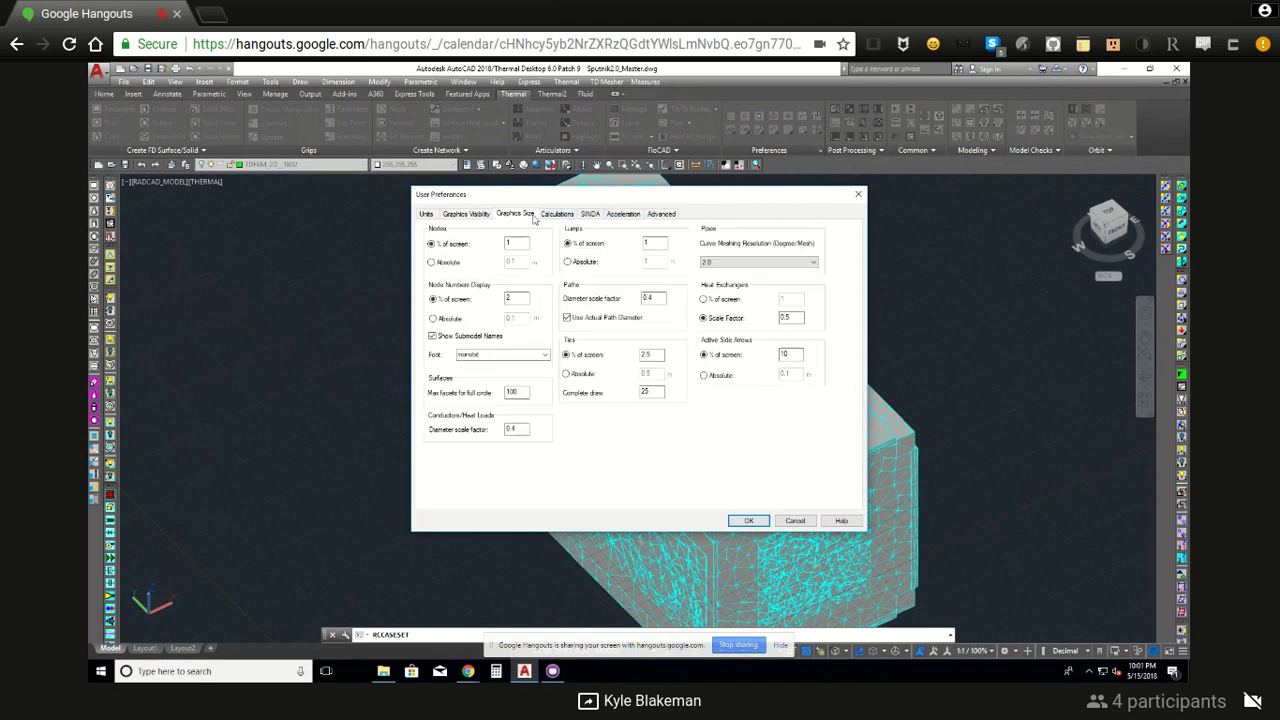
pyautogui.click(555, 214)
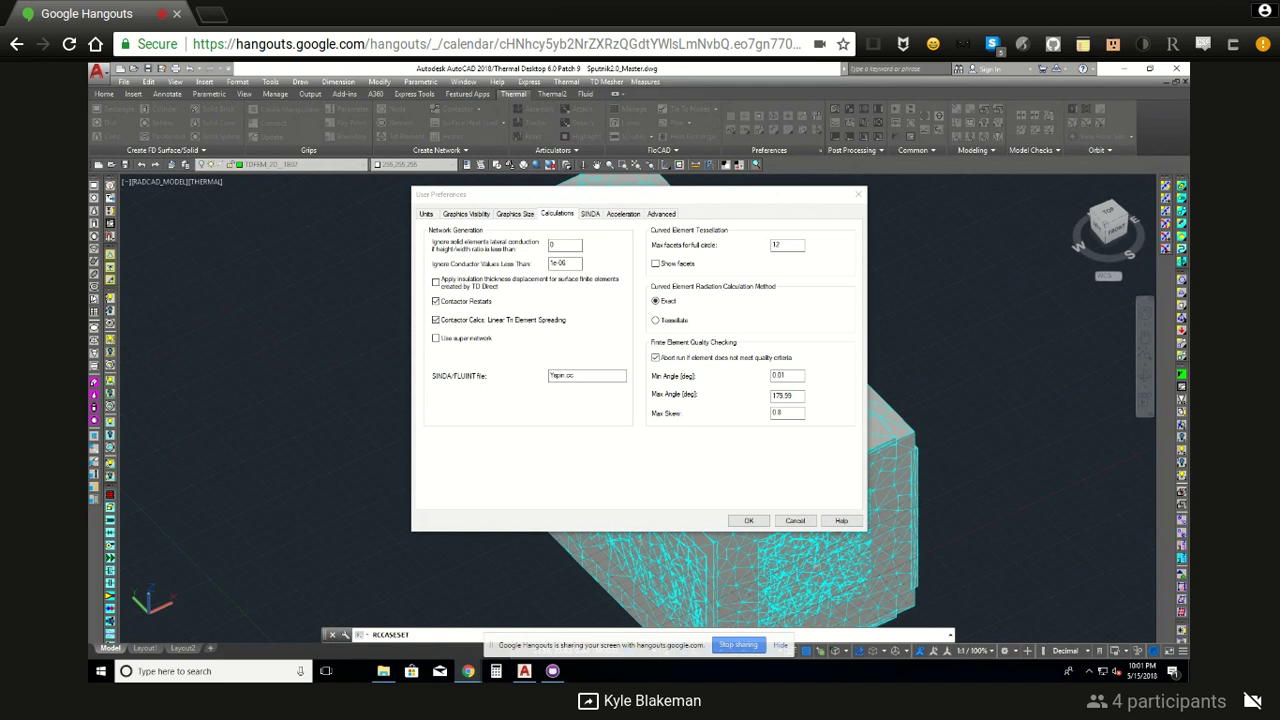
pyautogui.click(786, 413)
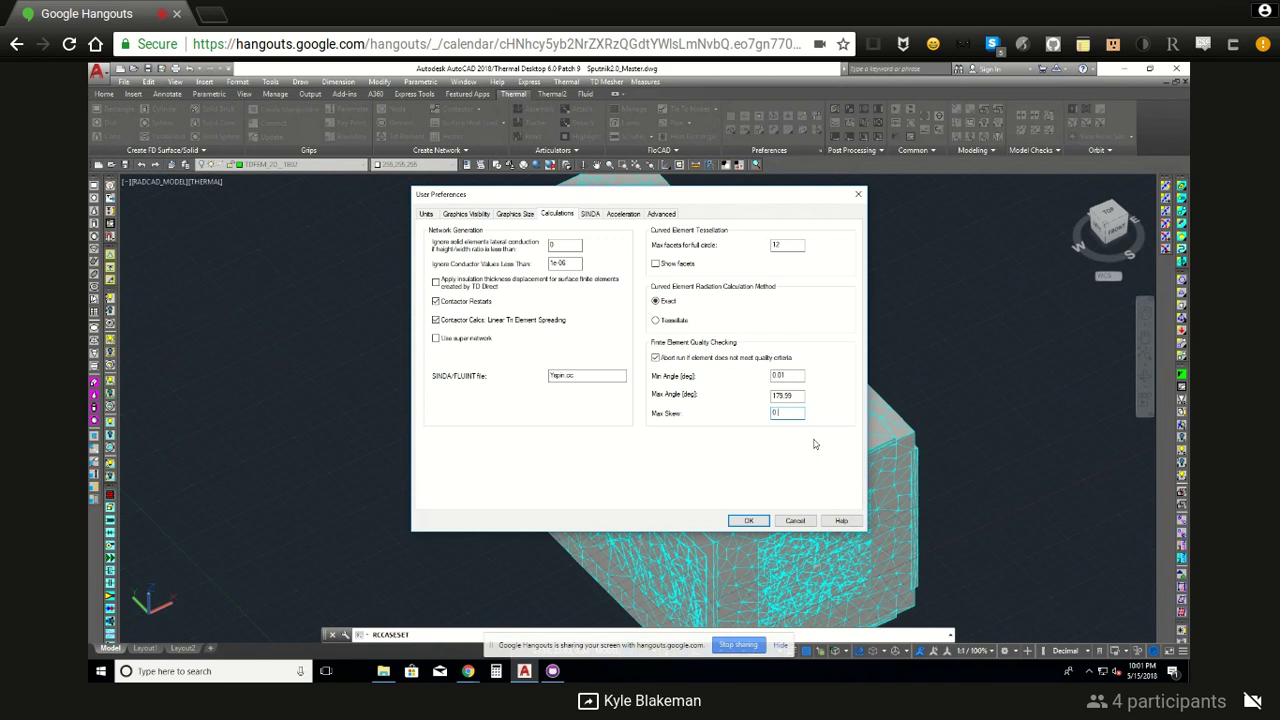
pyautogui.write('.5')
pyautogui.click(750, 521)
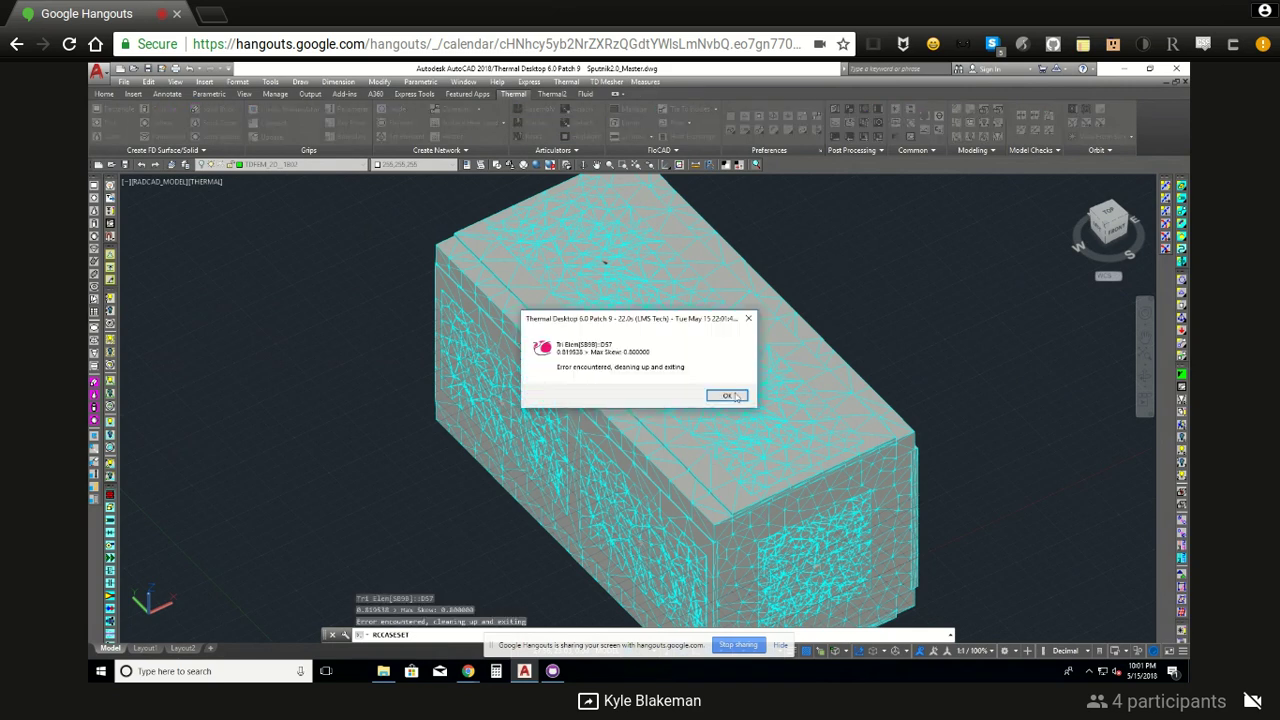
# - Dismiss the skew error message and show the TD Mesher command list
pyautogui.click(736, 398)
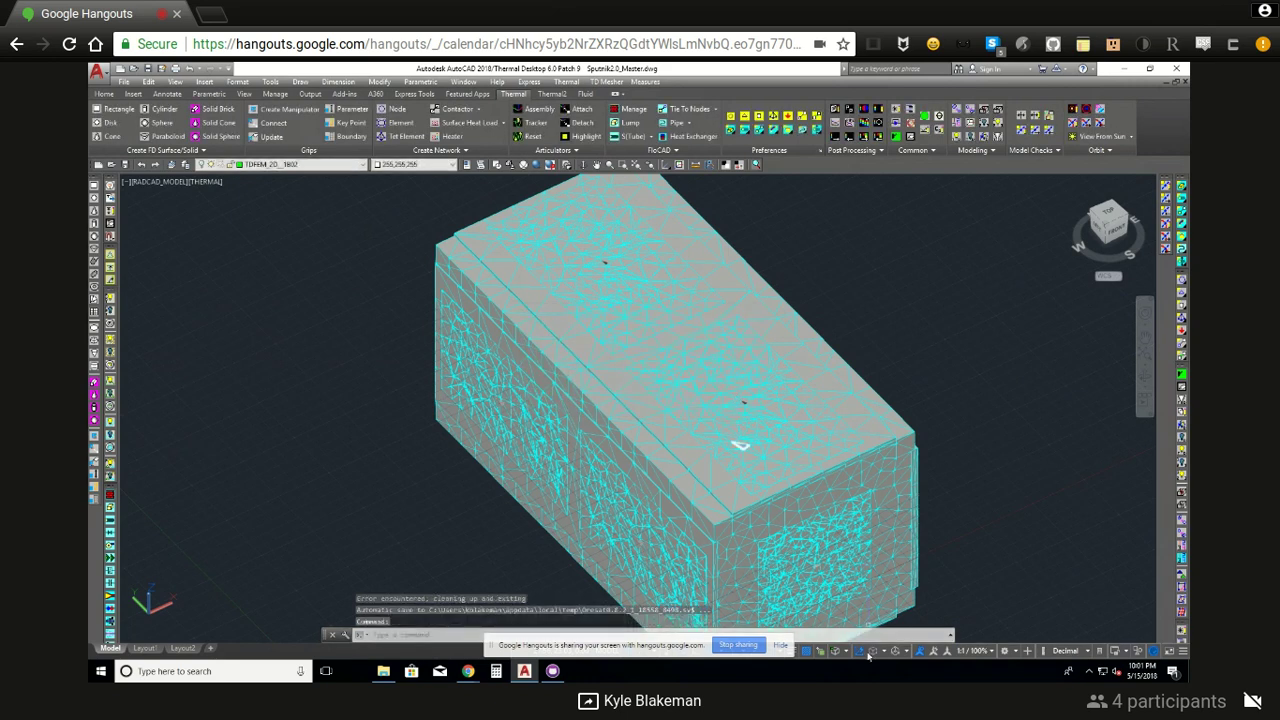
pyautogui.click(602, 82)
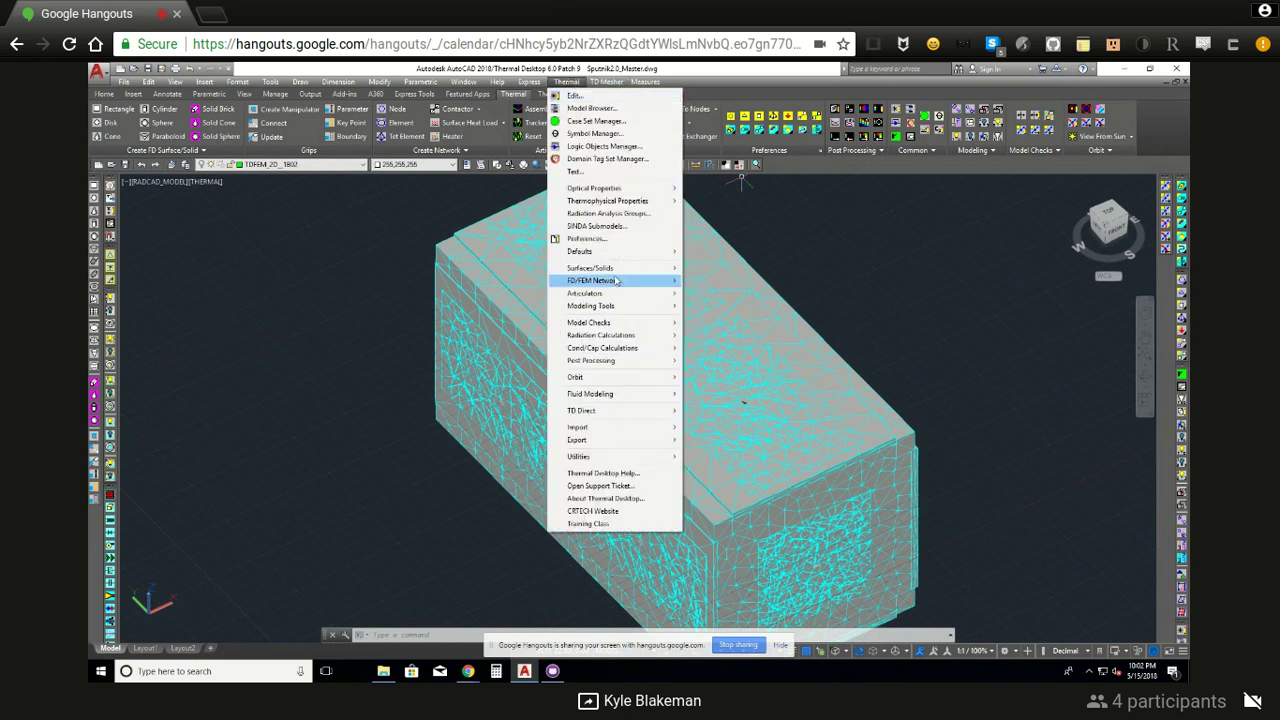
pyautogui.moveTo(594, 280)
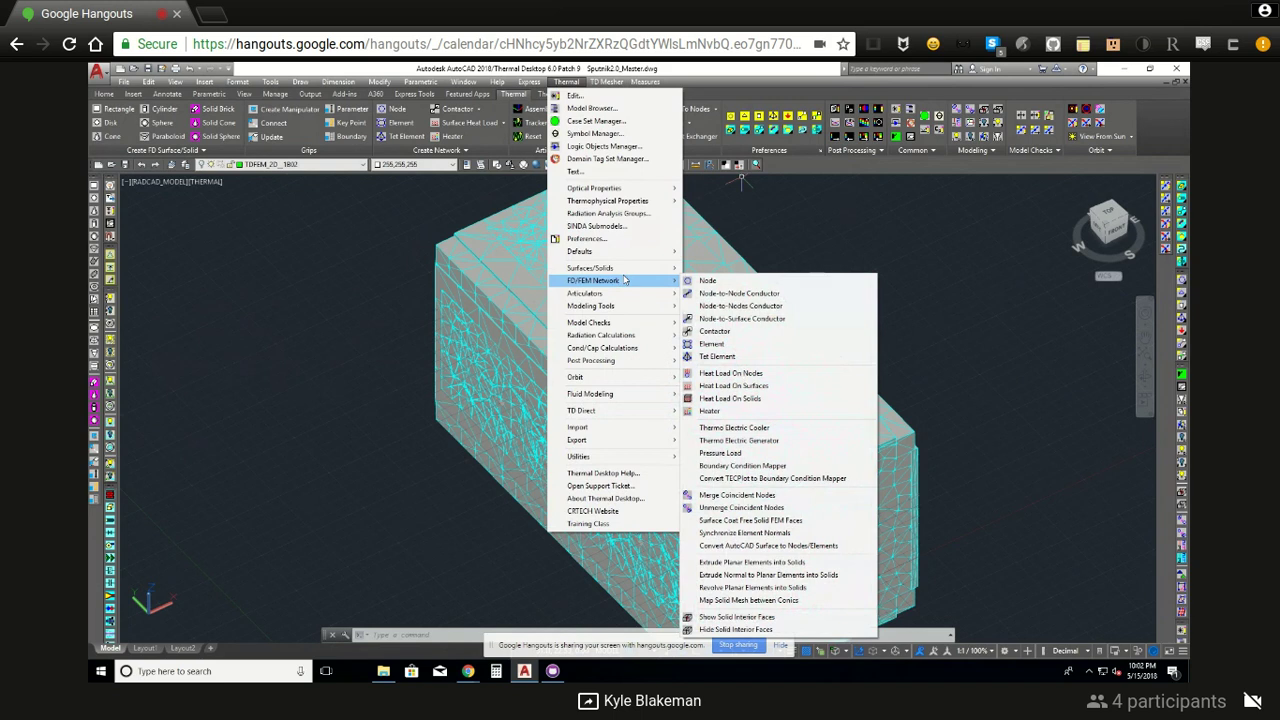
pyautogui.click(737, 497)
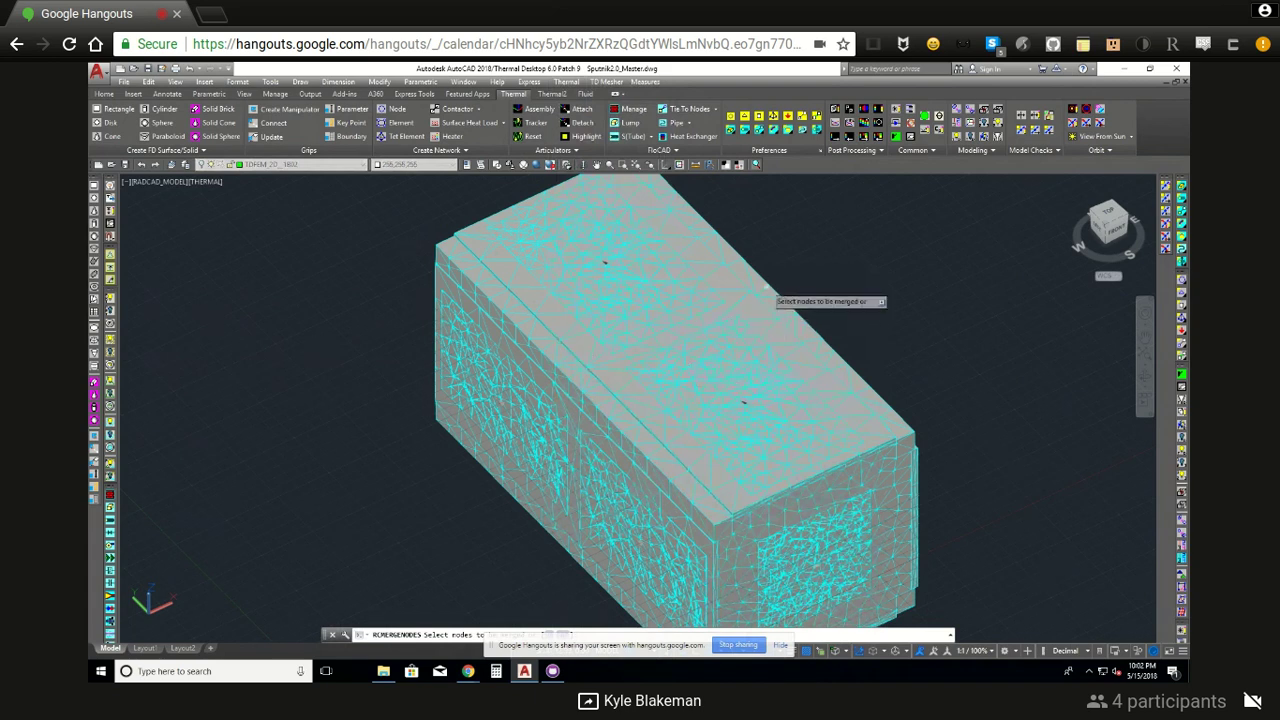
pyautogui.press('Escape')
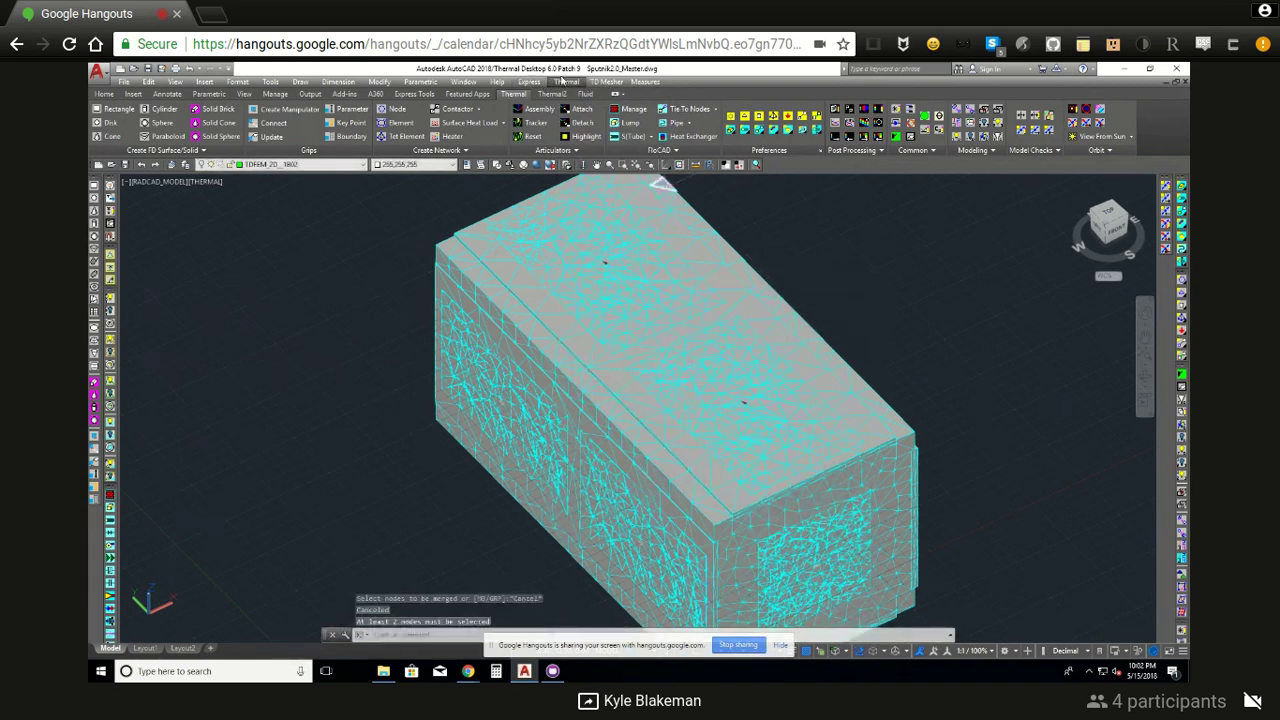
pyautogui.click(565, 81)
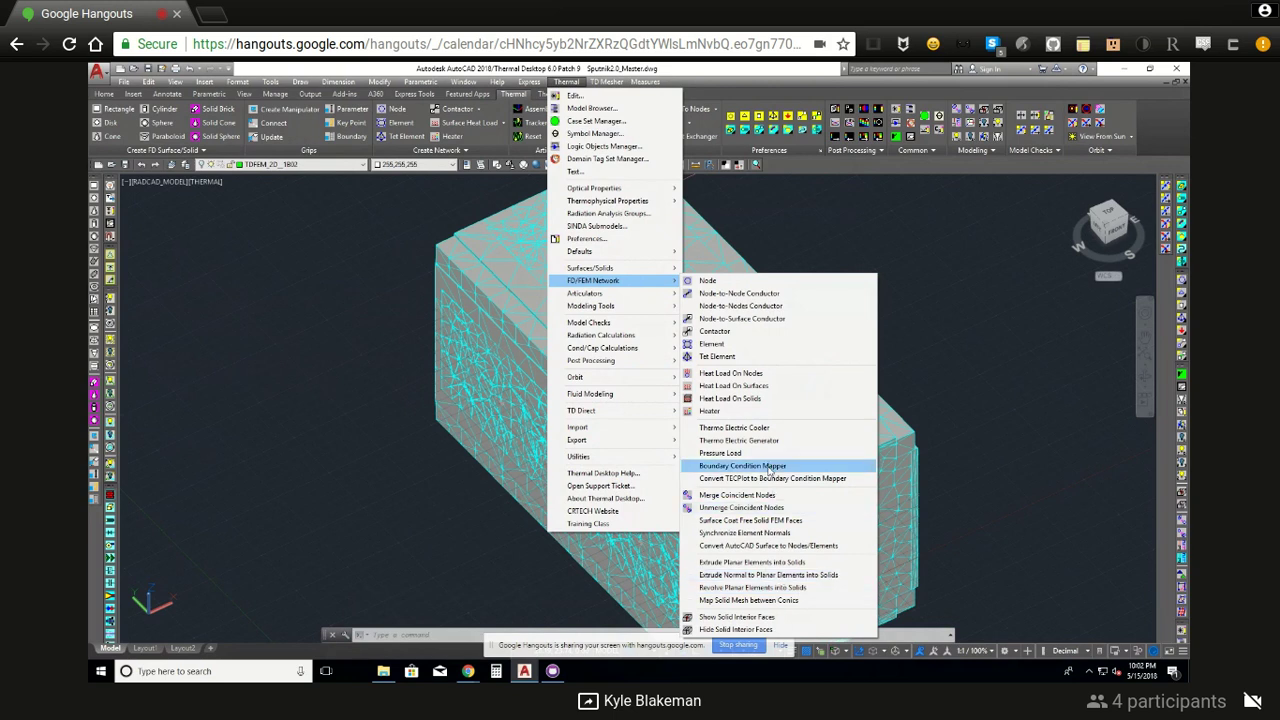
# - Cancel a Mesh Part attempt with Esc, leaving the mesh unchanged, and show Thermal Modeling Tools
pyautogui.click(617, 82)
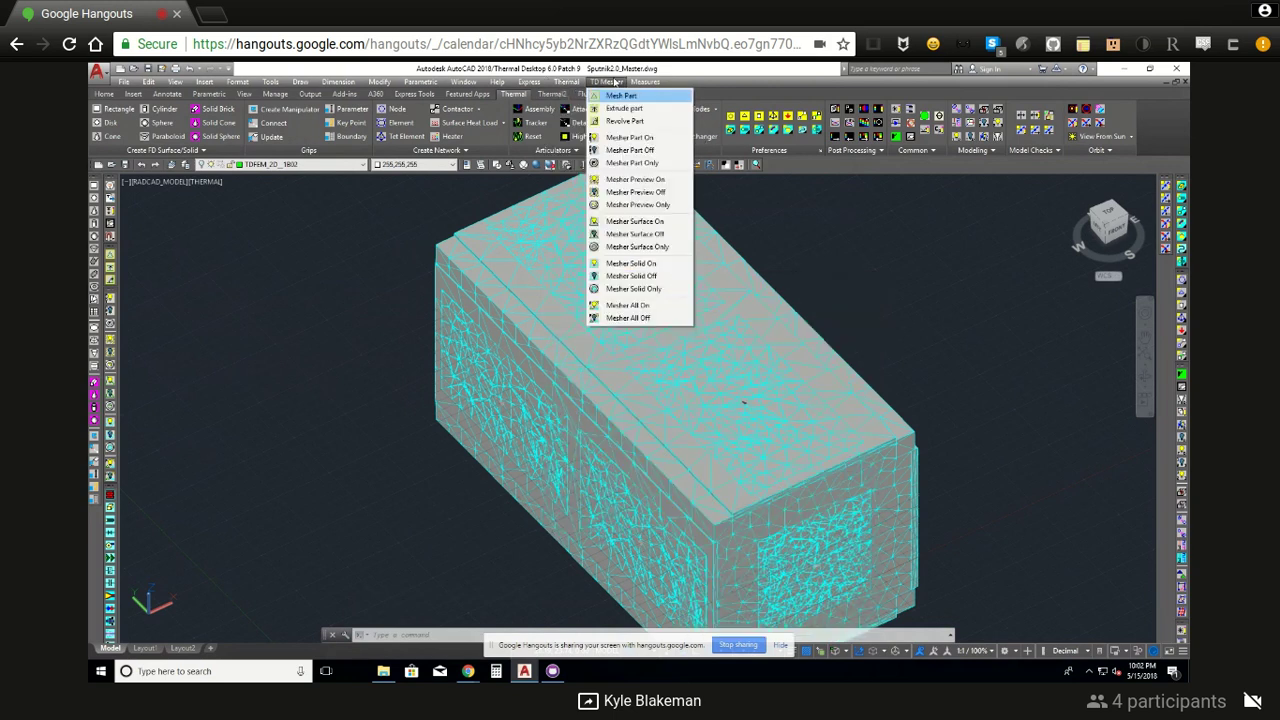
pyautogui.click(621, 95)
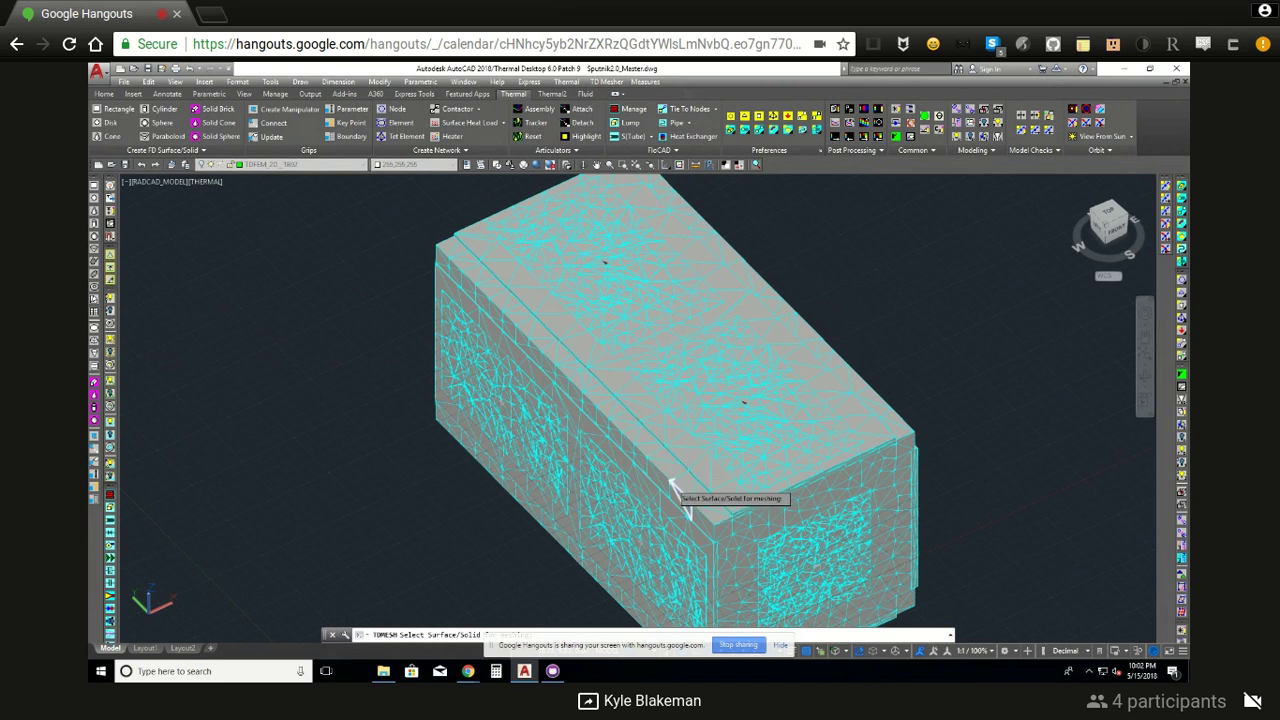
pyautogui.press('Escape')
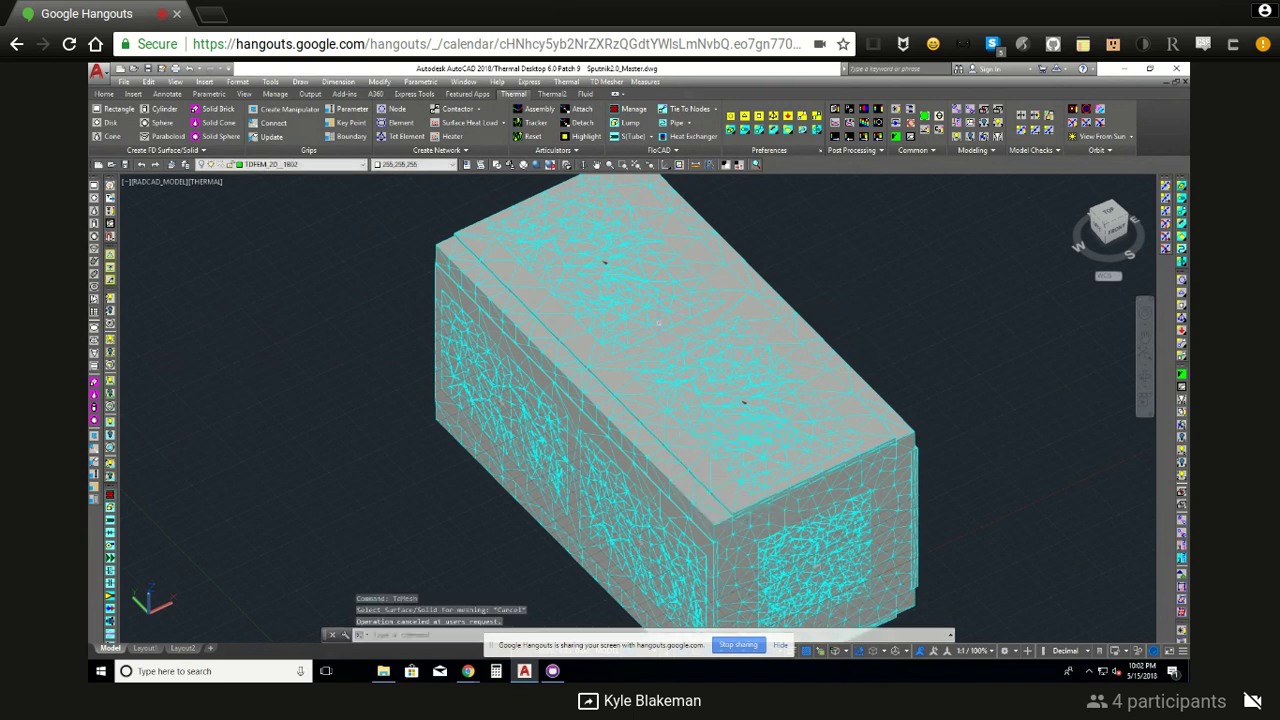
pyautogui.click(566, 81)
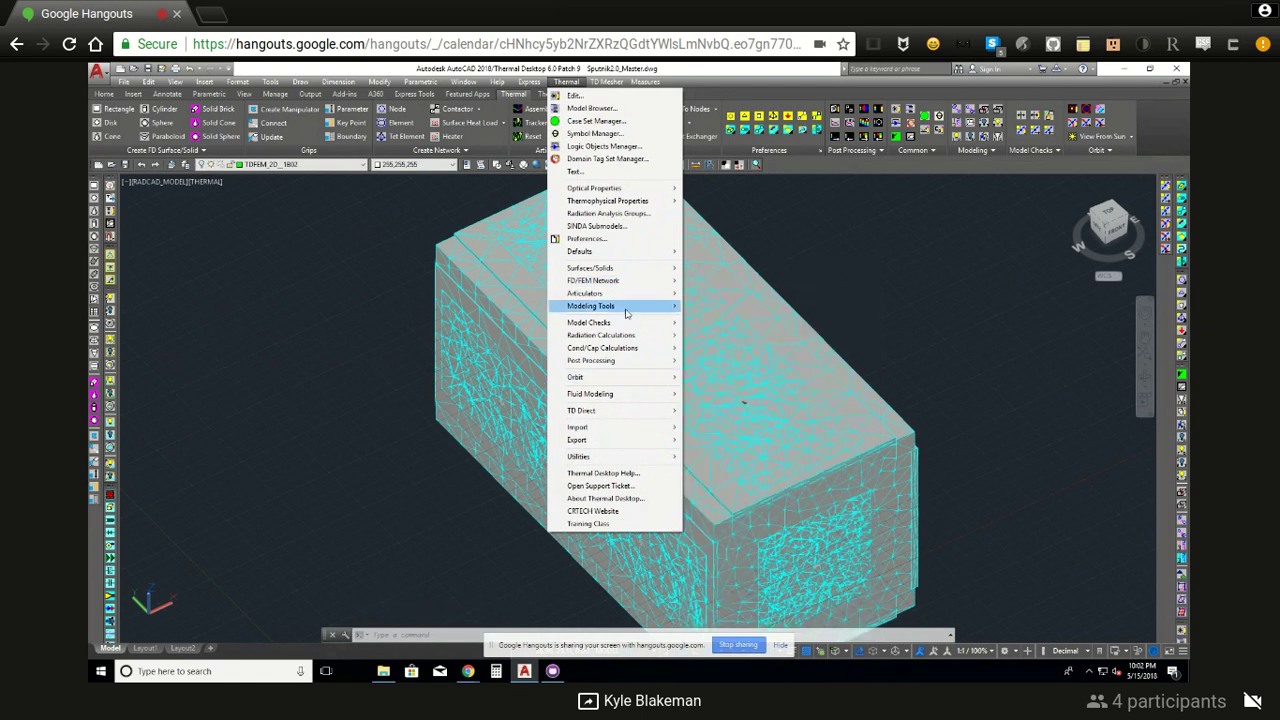
pyautogui.moveTo(592, 306)
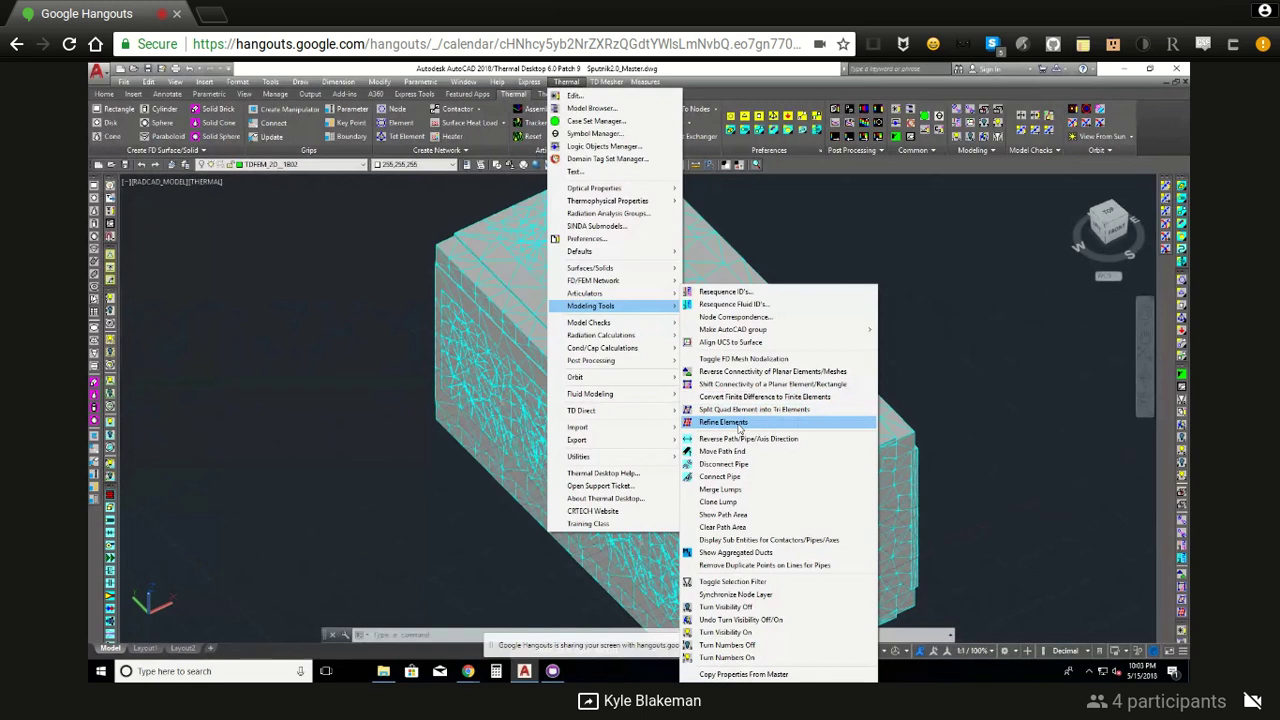
pyautogui.click(737, 429)
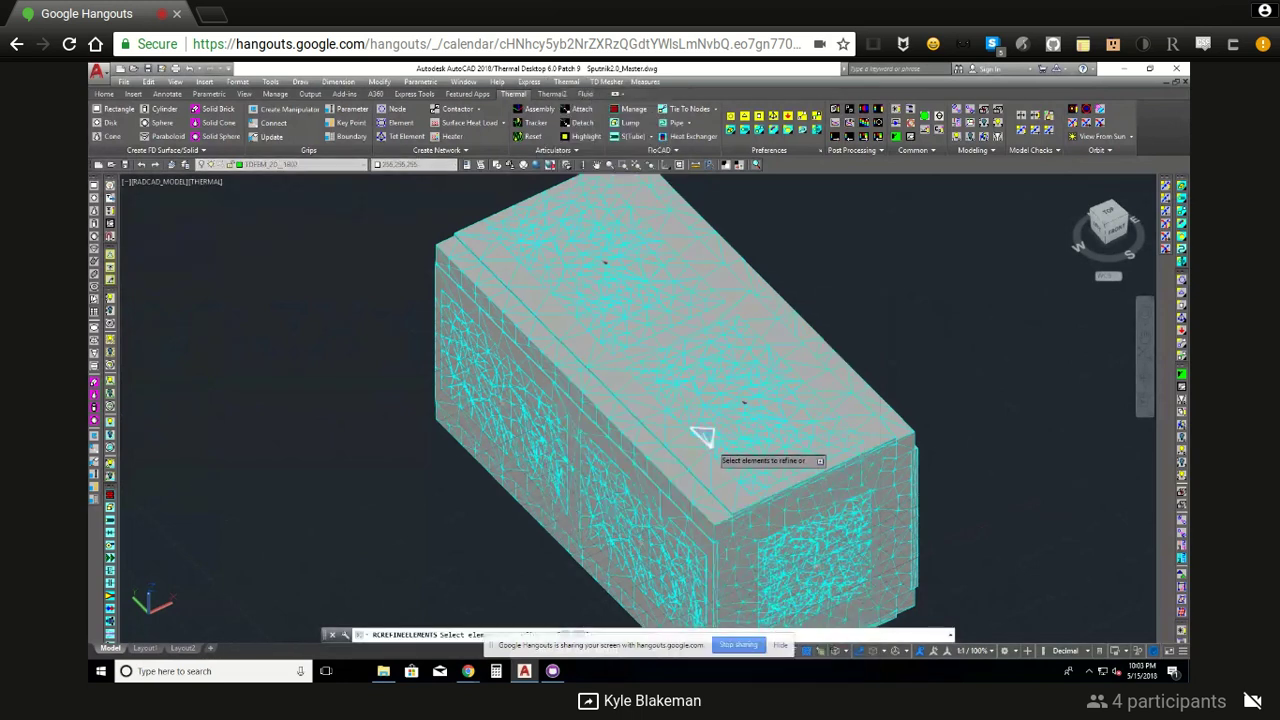
pyautogui.press('Escape')
pyautogui.scroll(2, 731, 409)
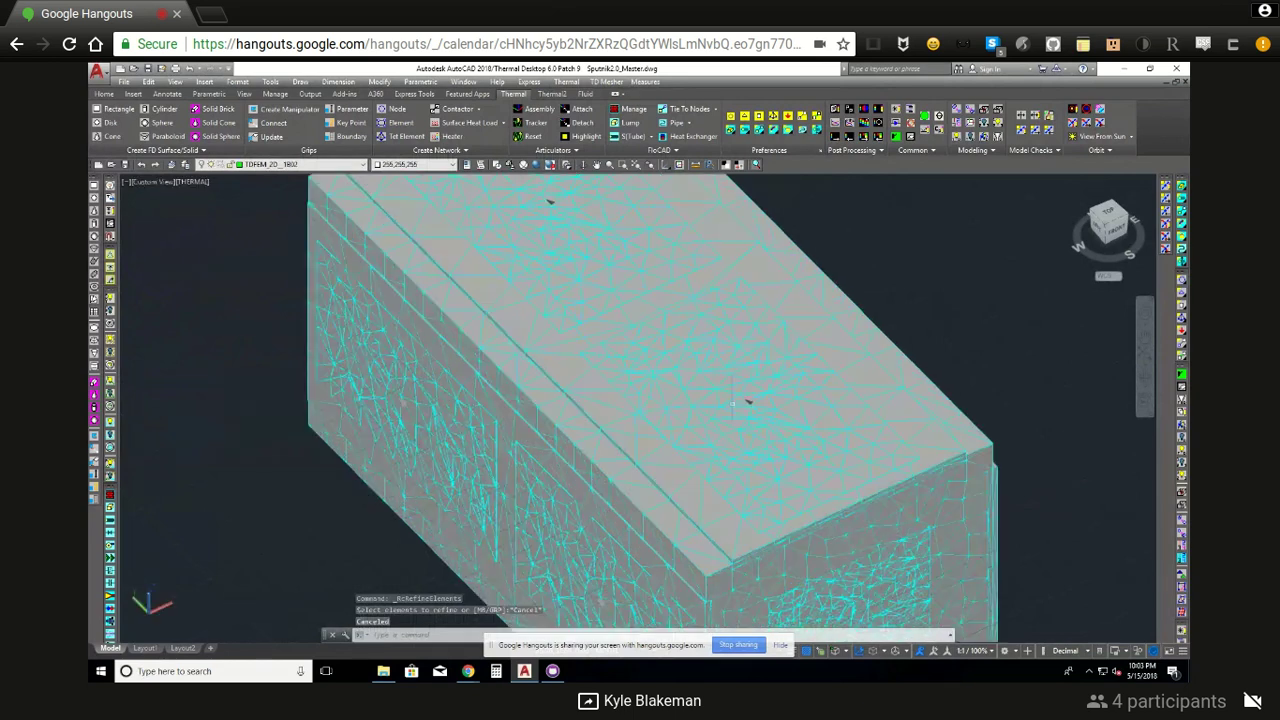
pyautogui.scroll(2, 748, 402)
pyautogui.scroll(2, 754, 398)
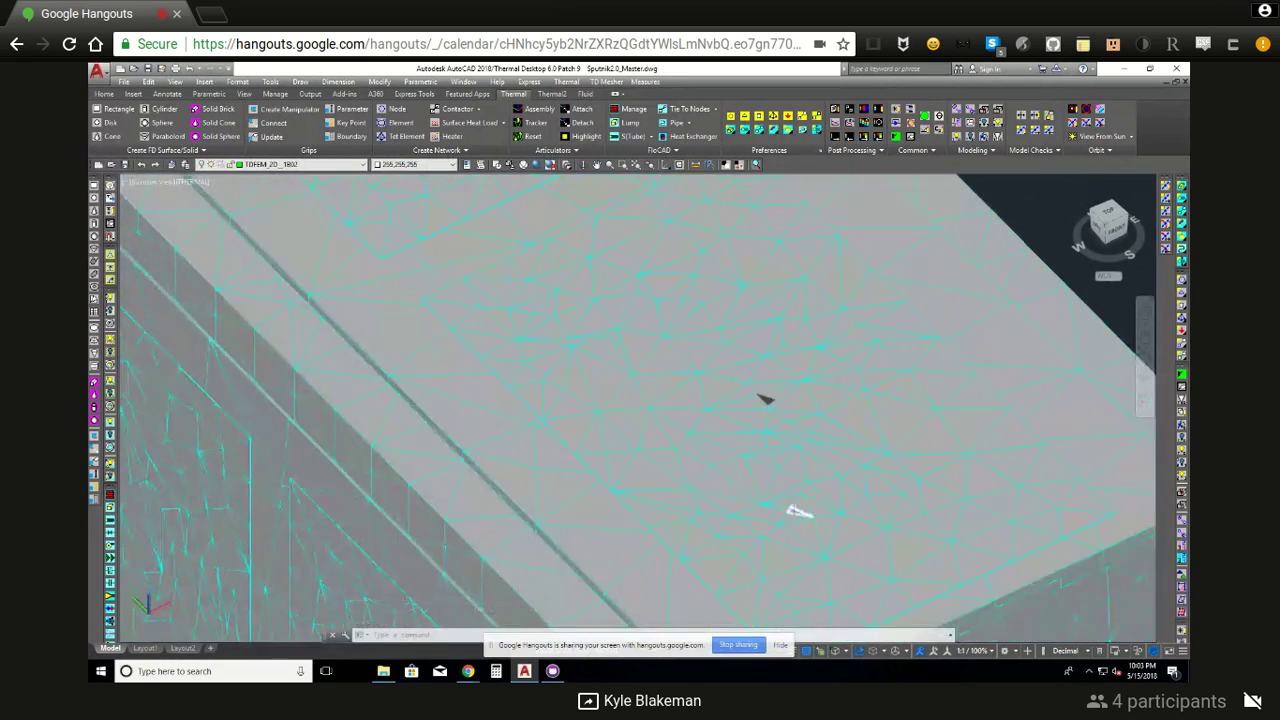
pyautogui.scroll(2, 760, 398)
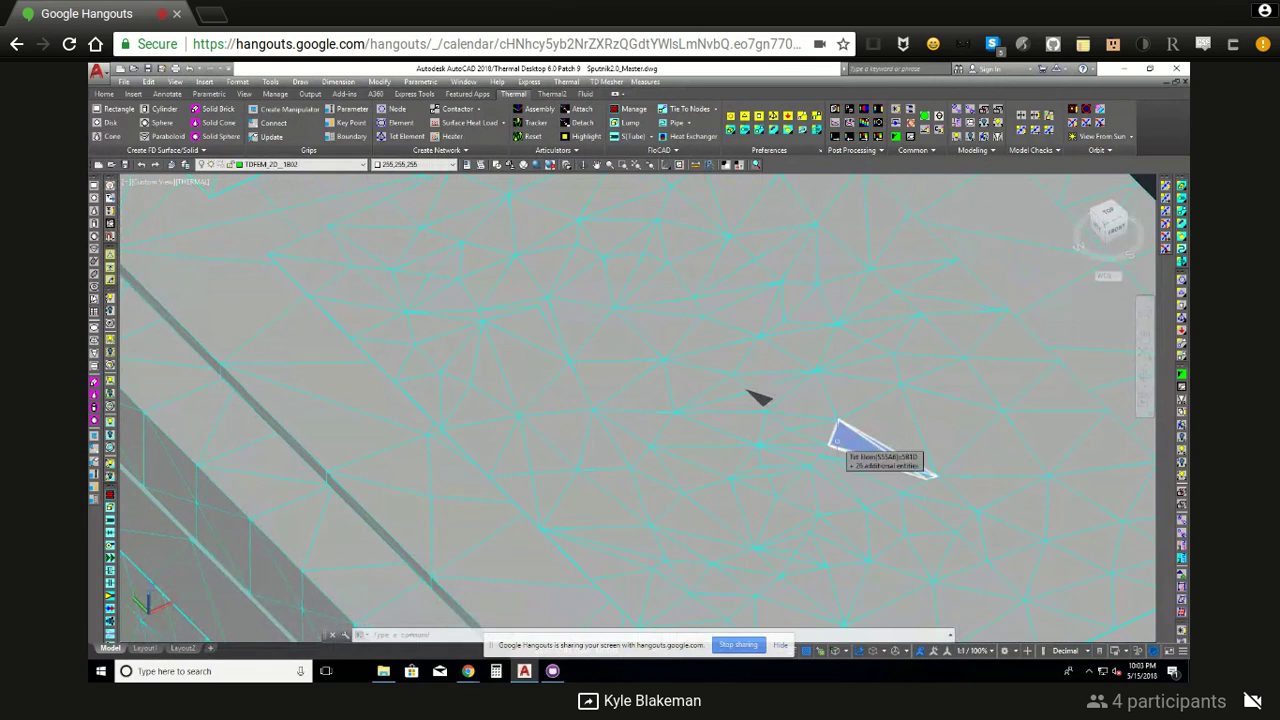
pyautogui.scroll(-2, 787, 416)
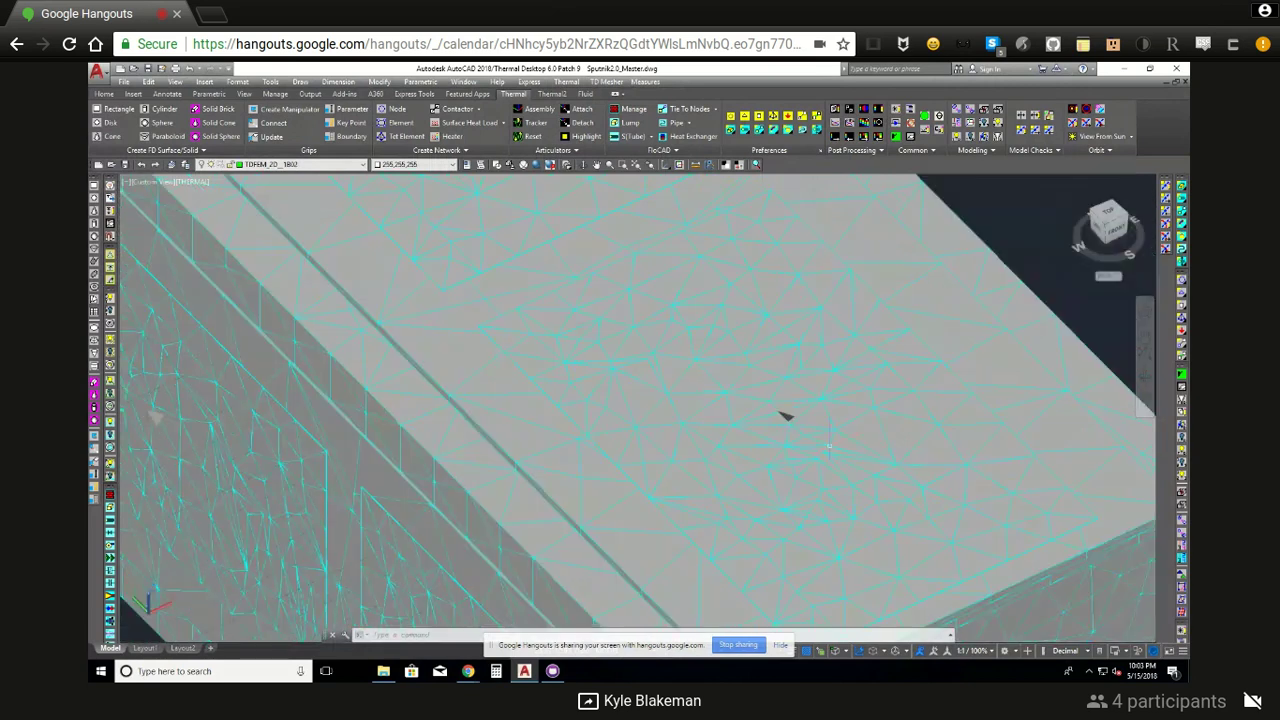
pyautogui.scroll(-2, 787, 416)
pyautogui.scroll(-2, 800, 428)
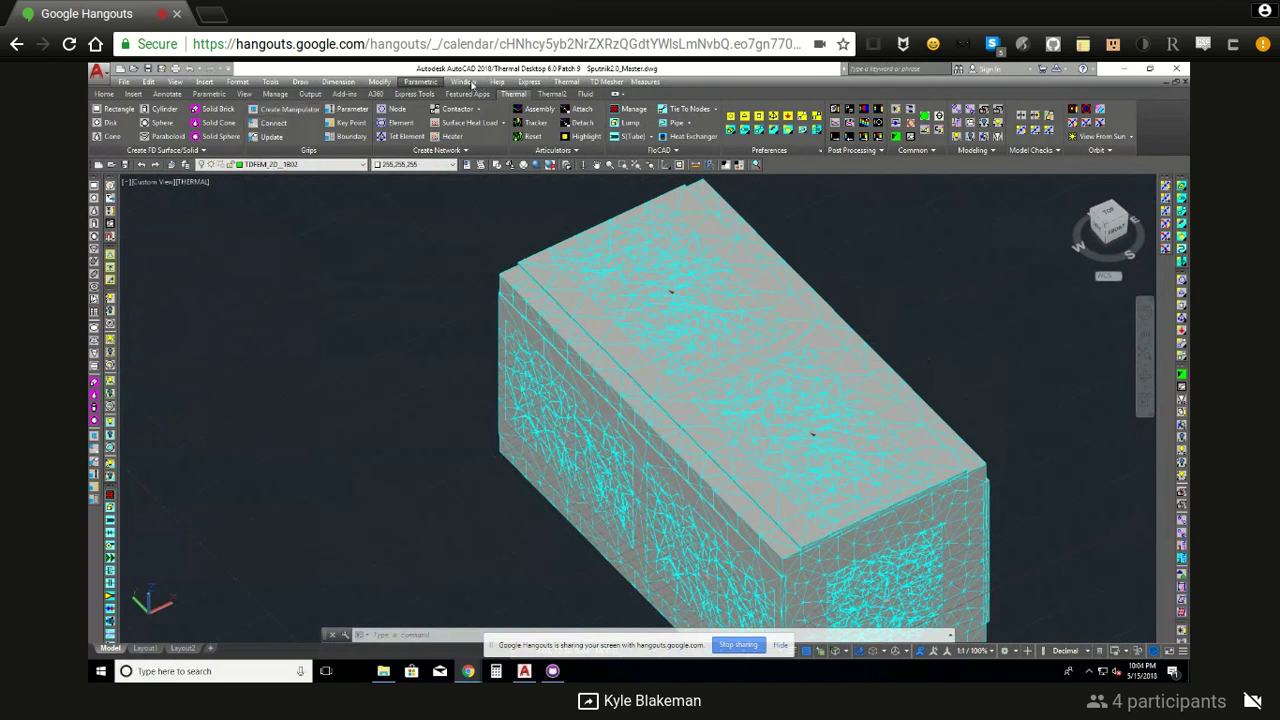
# - Rerun the selected case from the Case Set Manager to trigger the element check
pyautogui.click(577, 87)
pyautogui.click(672, 241)
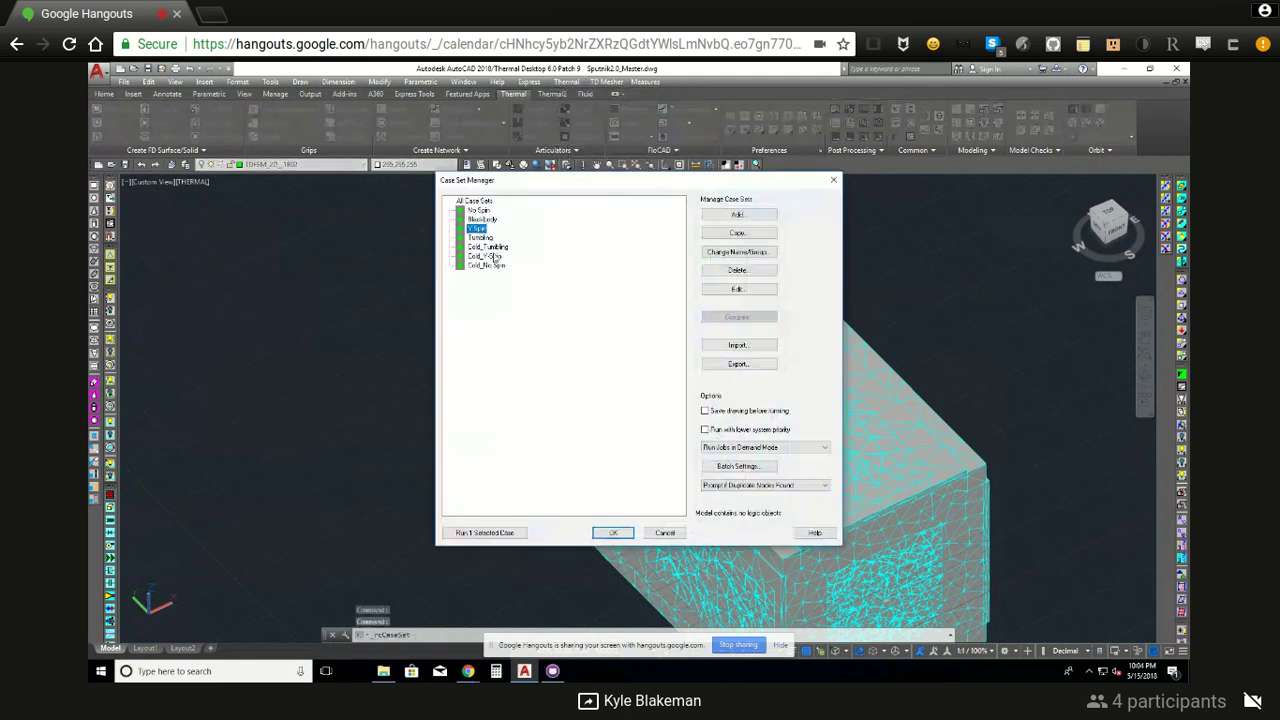
pyautogui.click(496, 533)
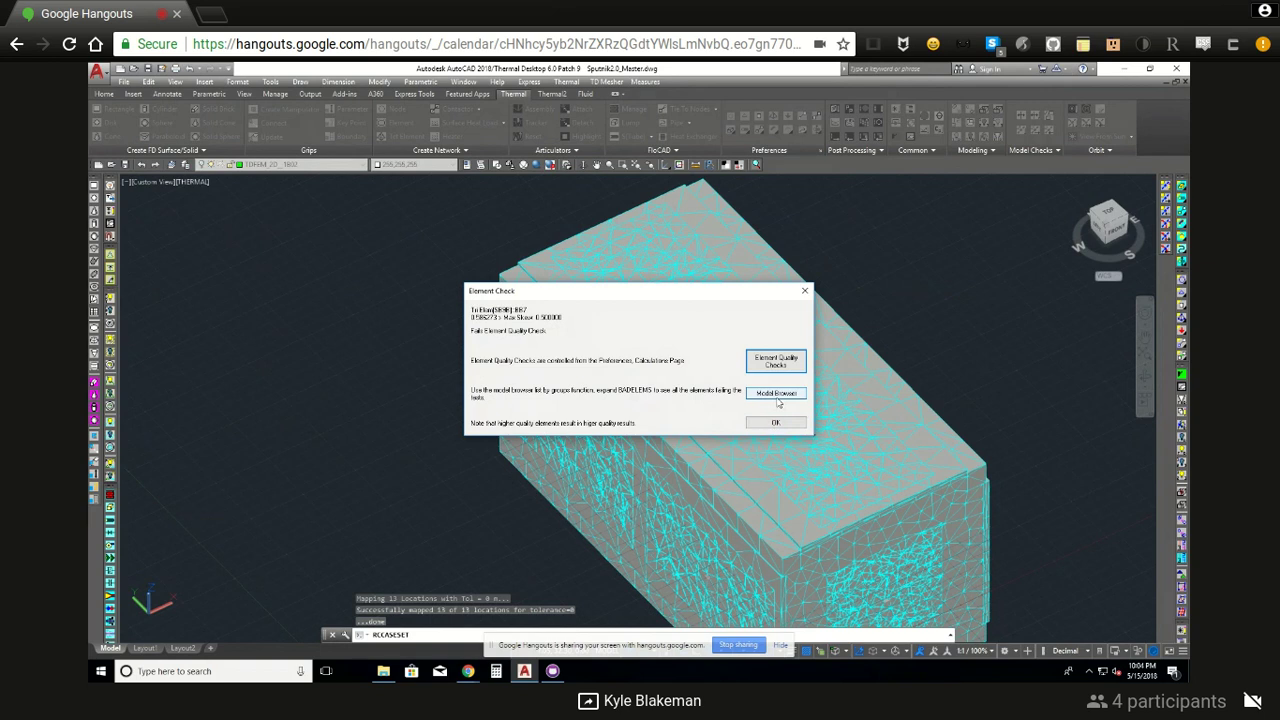
# - Inspect the BADELEMS group (18926 objects) in the Model Browser after dismissing the error
pyautogui.click(777, 393)
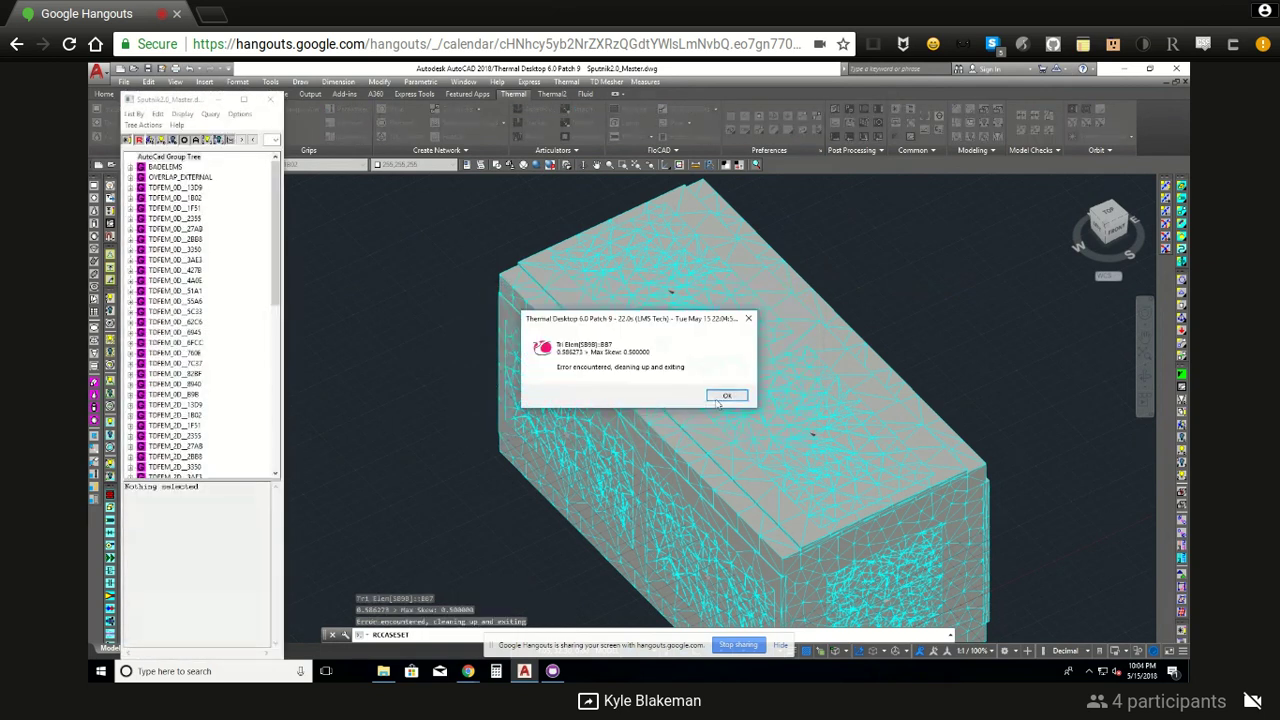
pyautogui.click(714, 398)
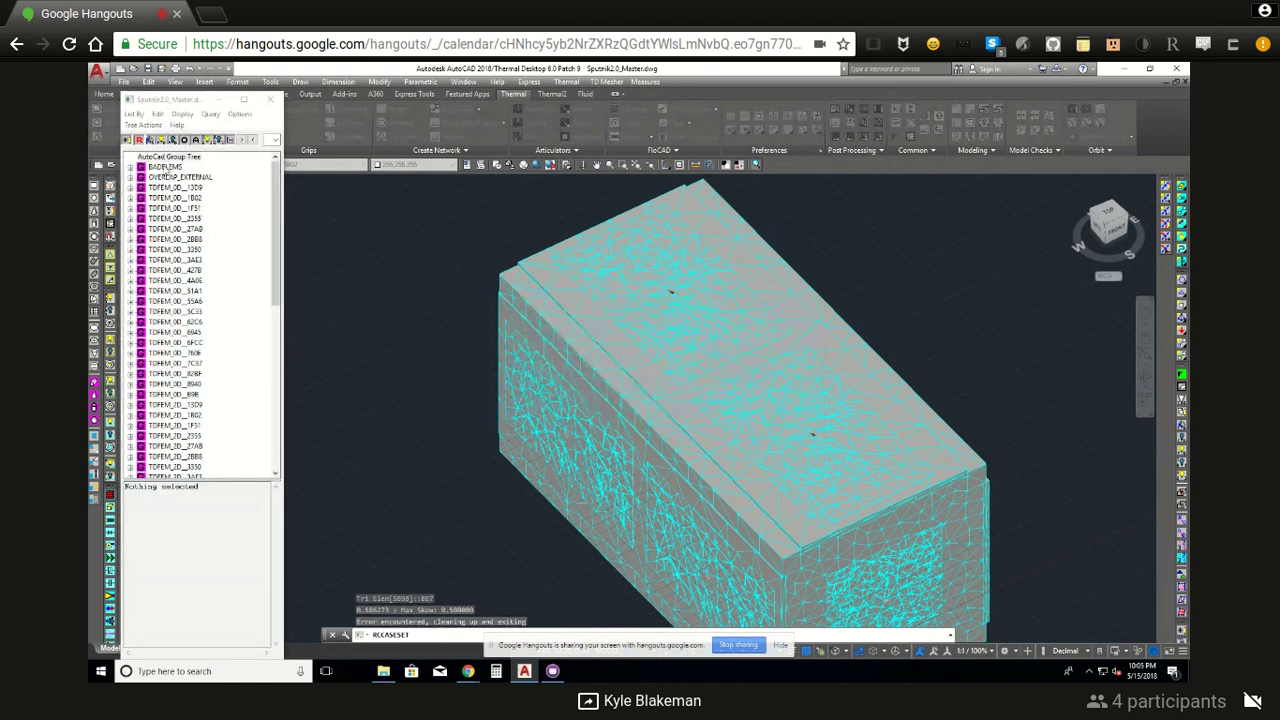
pyautogui.click(166, 168)
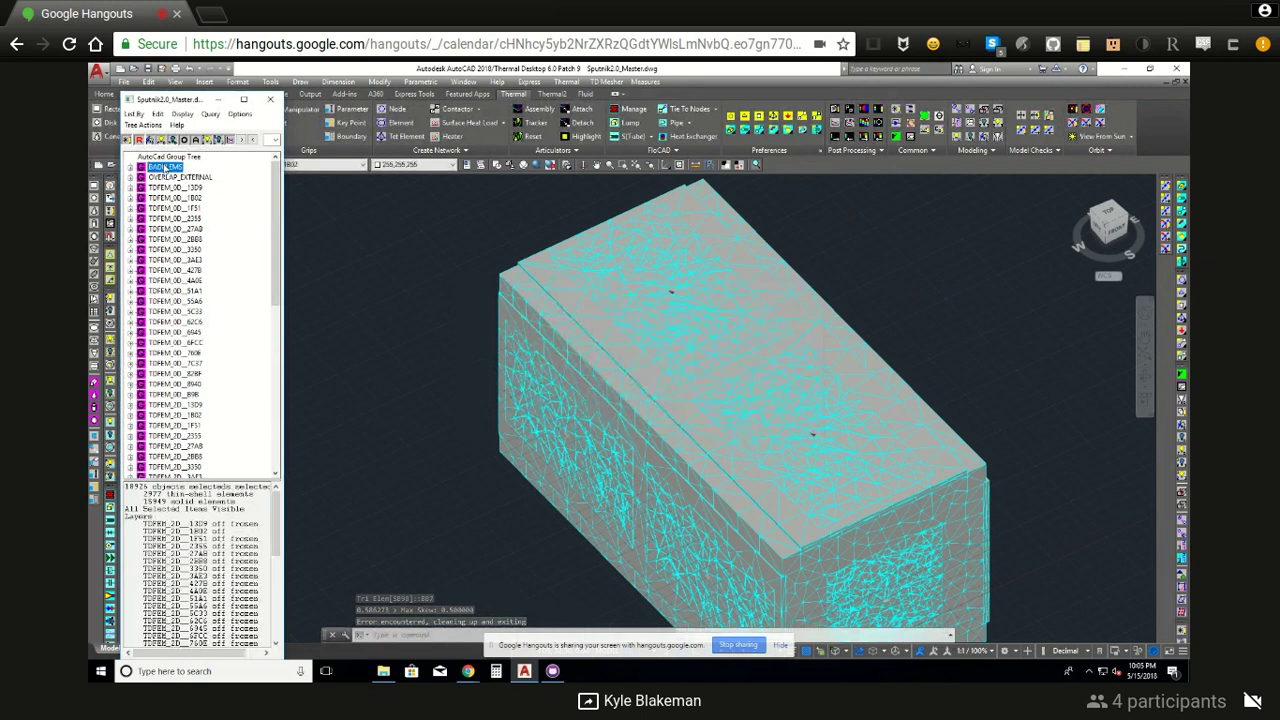
pyautogui.moveTo(276, 525)
pyautogui.mouseDown()
pyautogui.moveTo(276, 624)
pyautogui.moveTo(277, 525)
pyautogui.mouseUp()
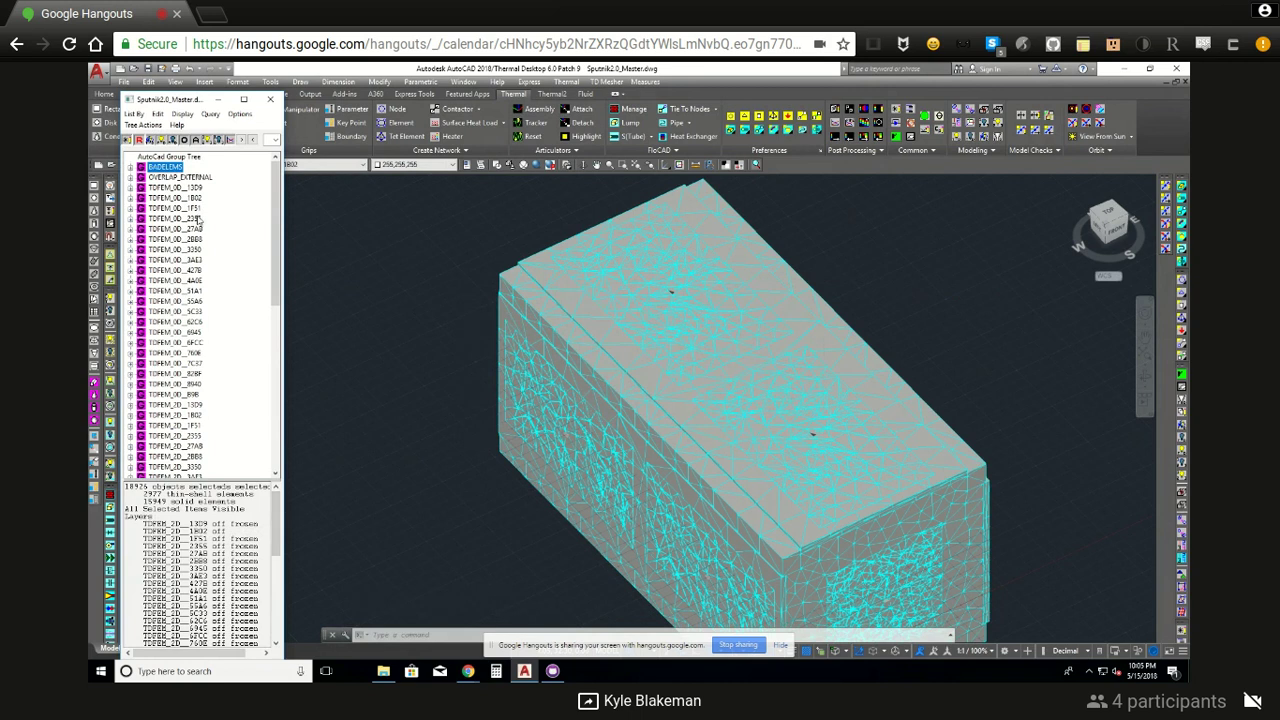
# - Close the Model Browser and turn on the greyed-out TDFEM_2D mesh layers 4A0E through B98
pyautogui.click(270, 99)
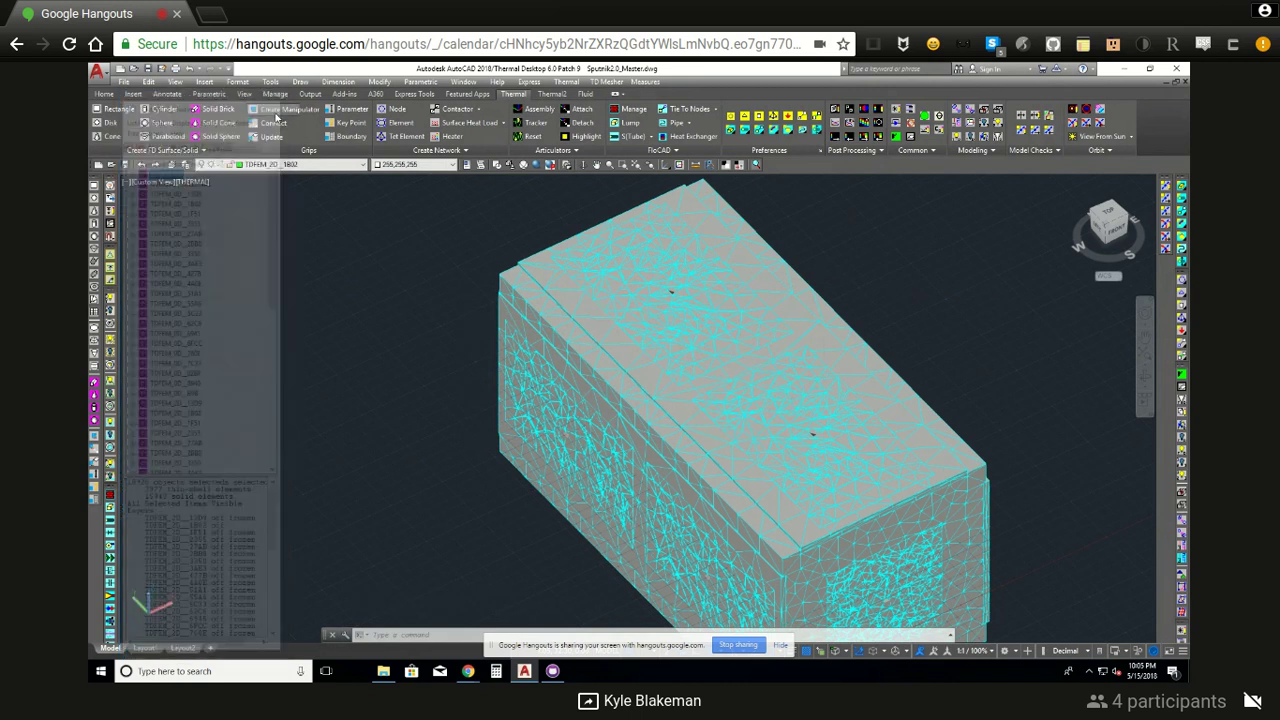
pyautogui.click(353, 172)
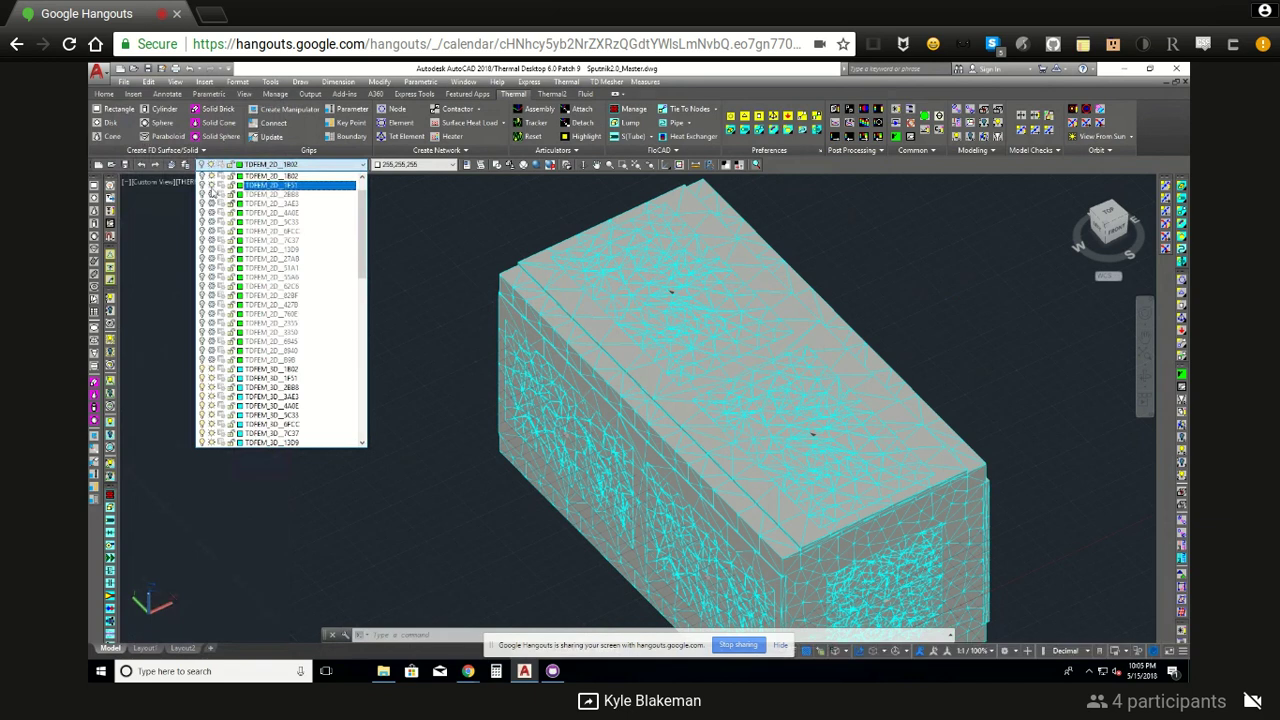
pyautogui.click(211, 214)
pyautogui.click(211, 223)
pyautogui.click(211, 232)
pyautogui.click(211, 241)
pyautogui.click(211, 250)
pyautogui.click(211, 259)
pyautogui.click(211, 268)
pyautogui.click(211, 277)
pyautogui.click(211, 286)
pyautogui.click(211, 295)
pyautogui.click(211, 304)
pyautogui.click(211, 313)
pyautogui.click(211, 322)
pyautogui.click(211, 331)
pyautogui.click(211, 341)
pyautogui.click(211, 350)
pyautogui.click(211, 359)
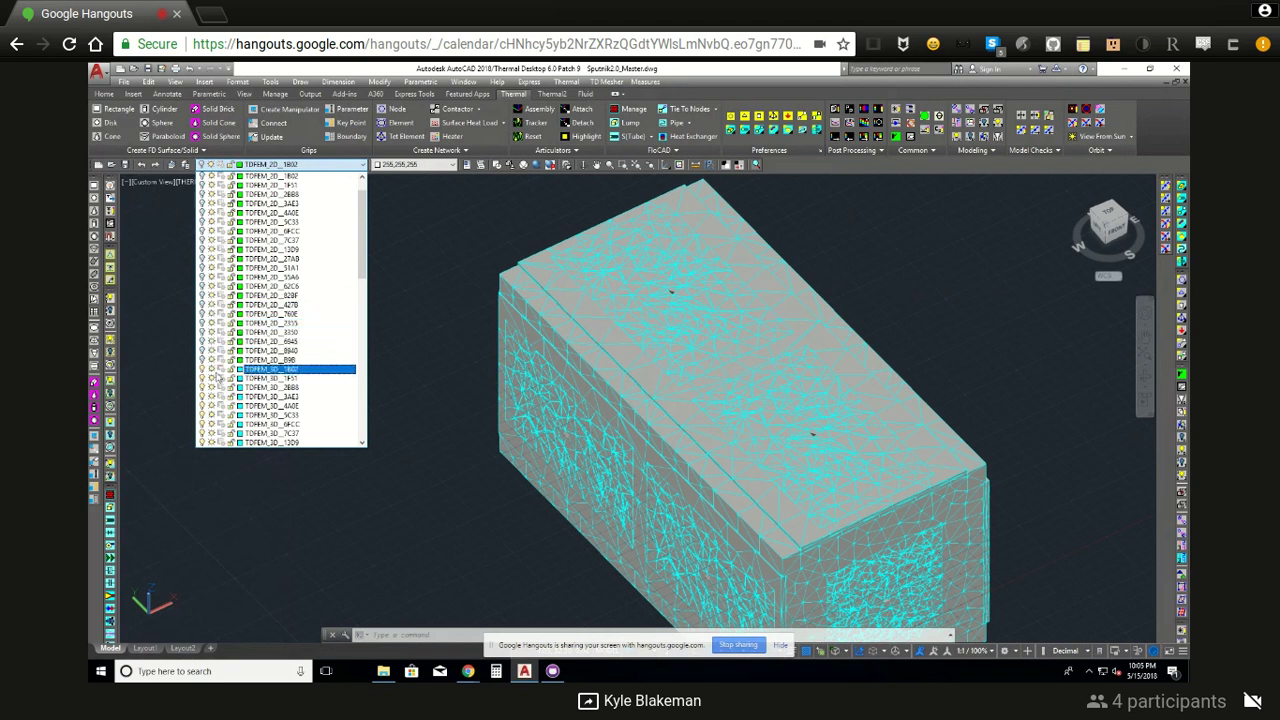
# - Close the layer list and briefly bring up, then hide, GitHub Desktop
pyautogui.click(575, 86)
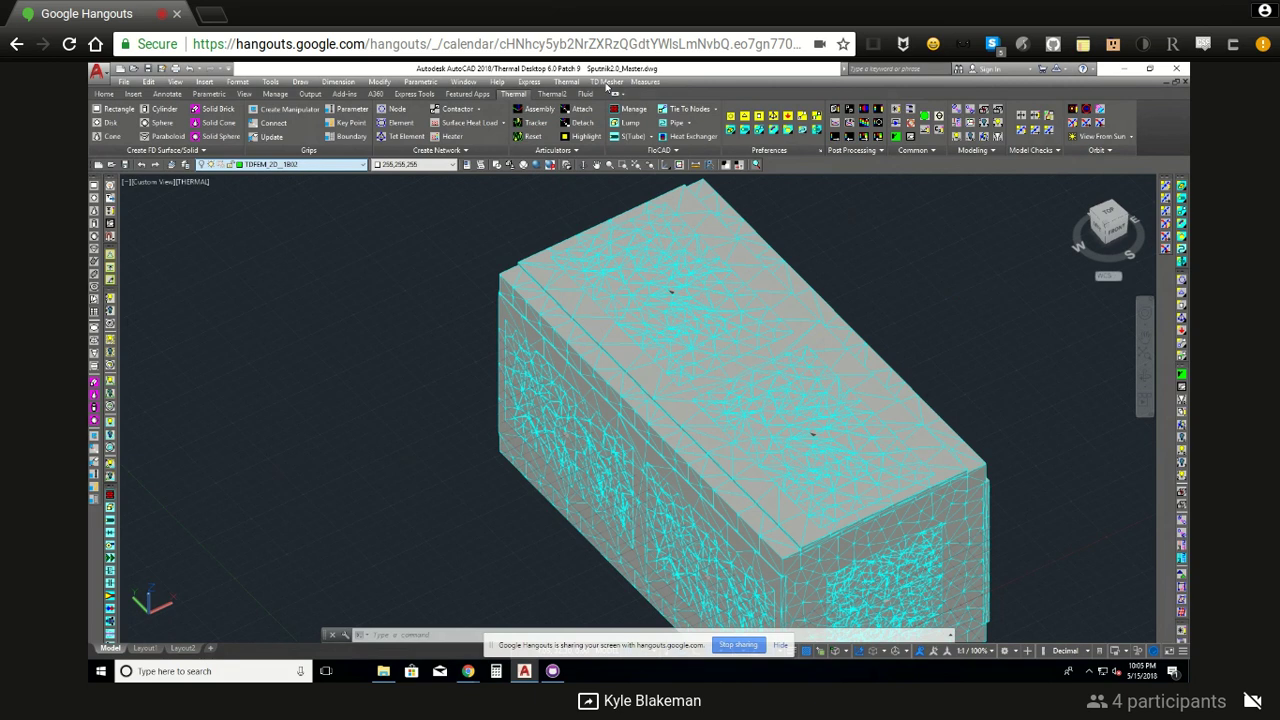
pyautogui.click(552, 671)
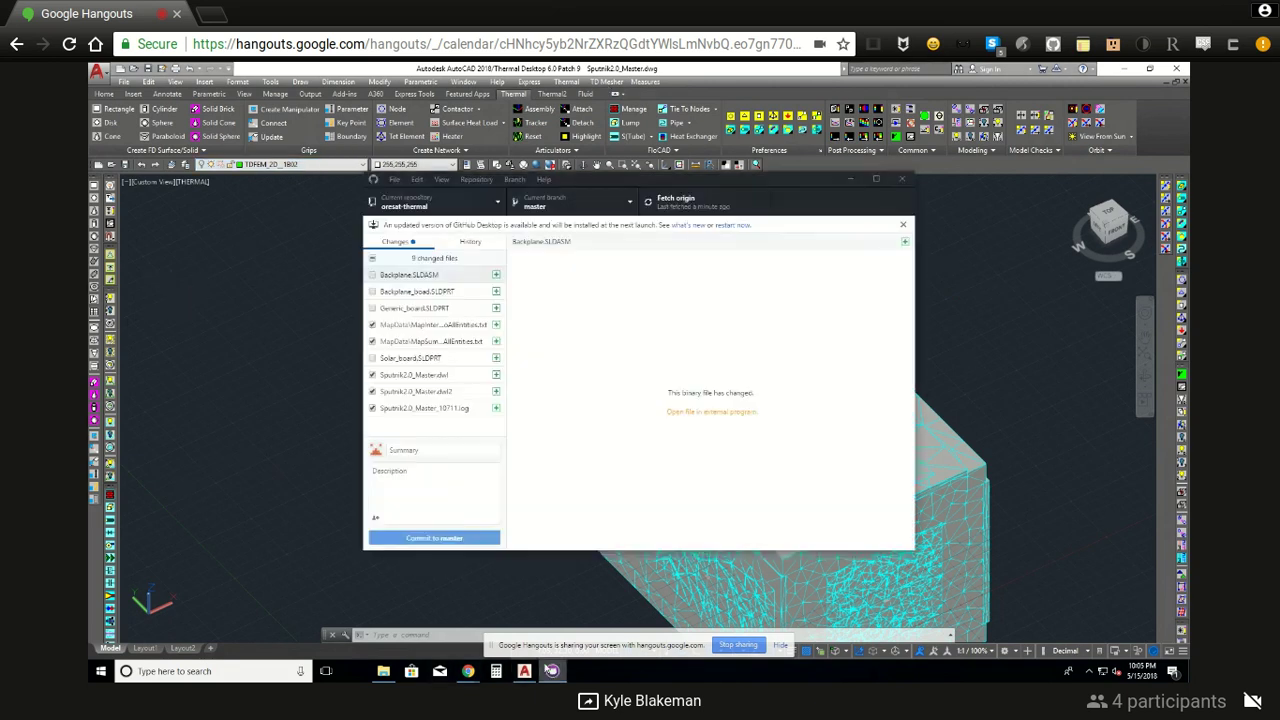
pyautogui.click(902, 178)
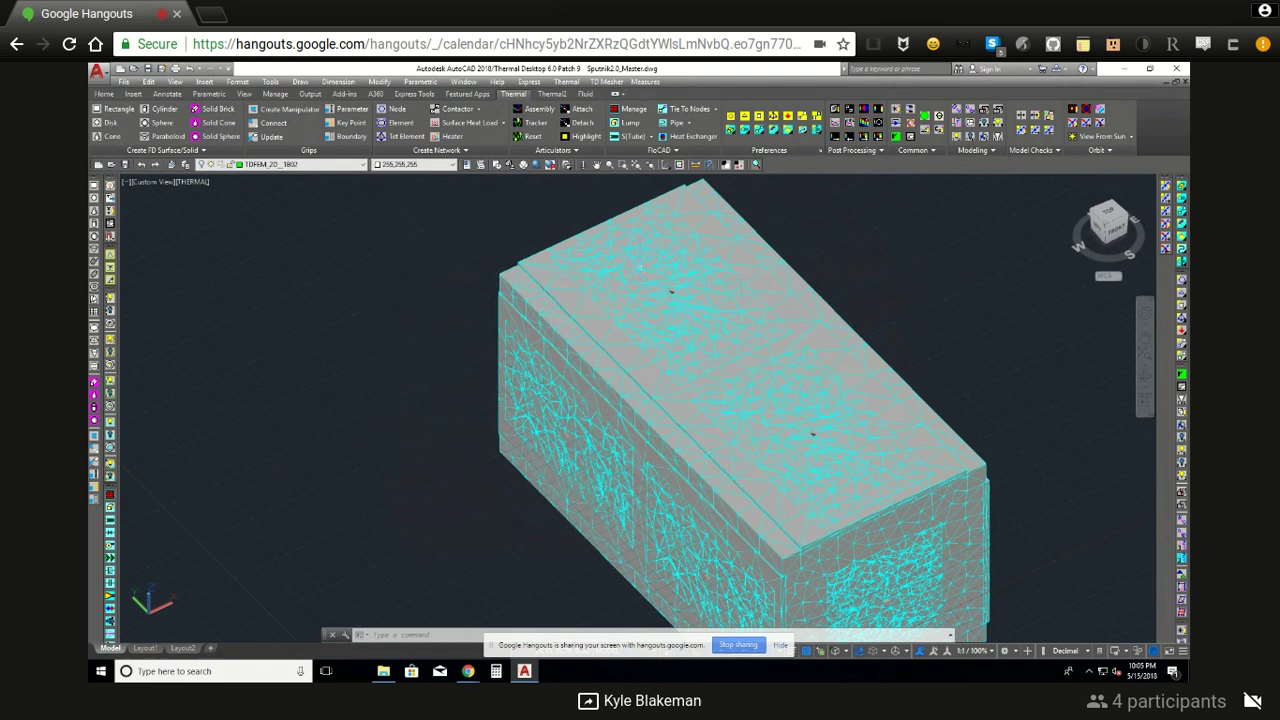
# - Use TD Mesher > Mesher All On so the box shows node spheres labelled like 427B
pyautogui.click(566, 81)
pyautogui.moveTo(607, 81)
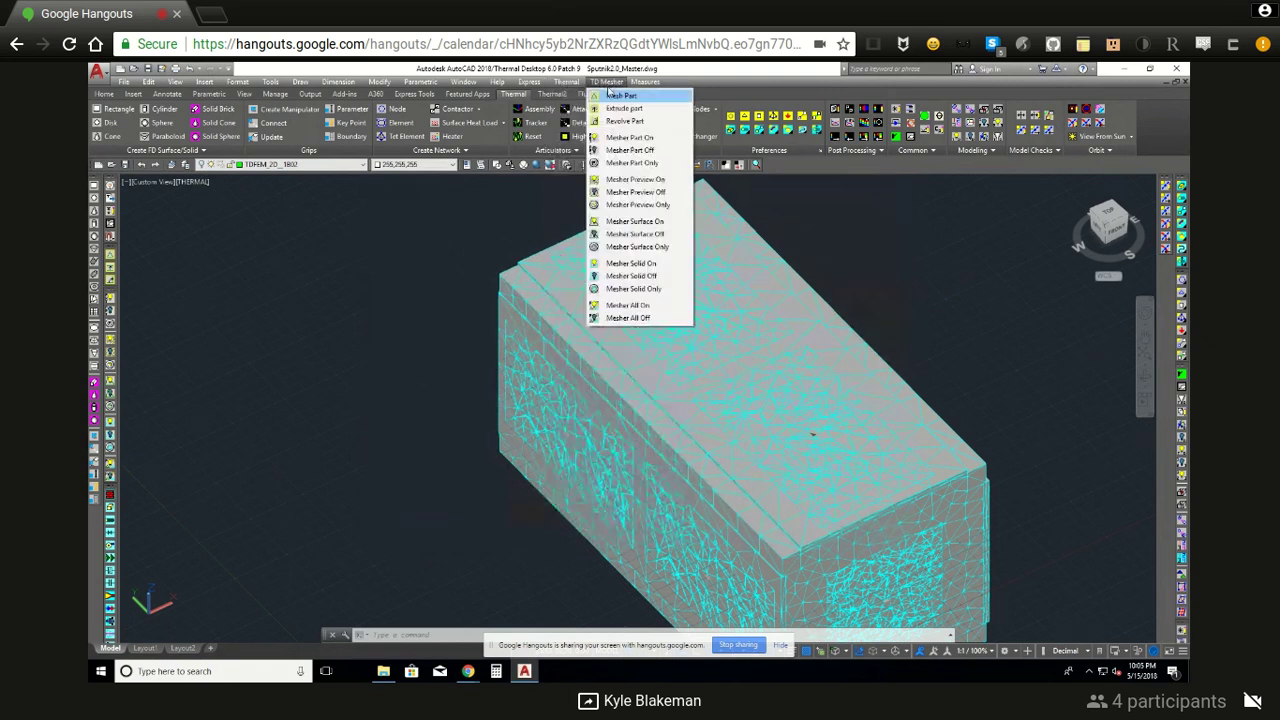
pyautogui.click(649, 311)
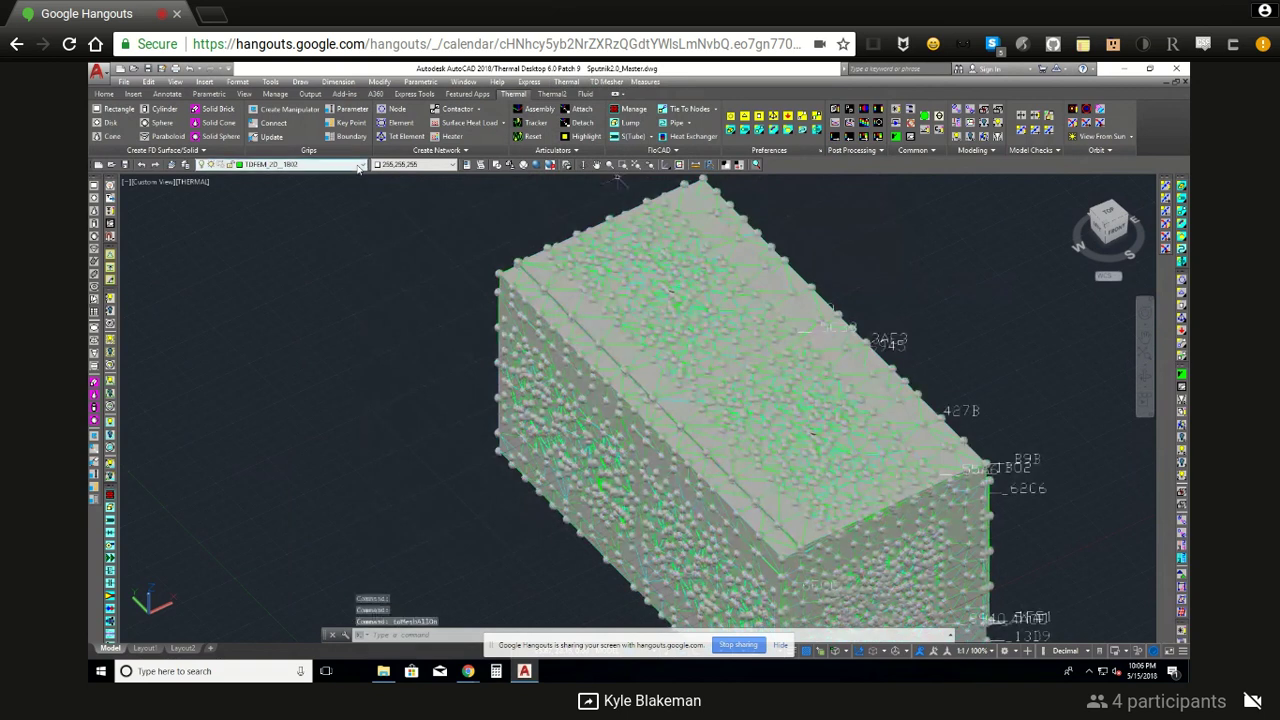
# - Run a case from the Thermal Case Set Manager, triggering the Element Check quality warning
pyautogui.click(560, 82)
pyautogui.click(575, 128)
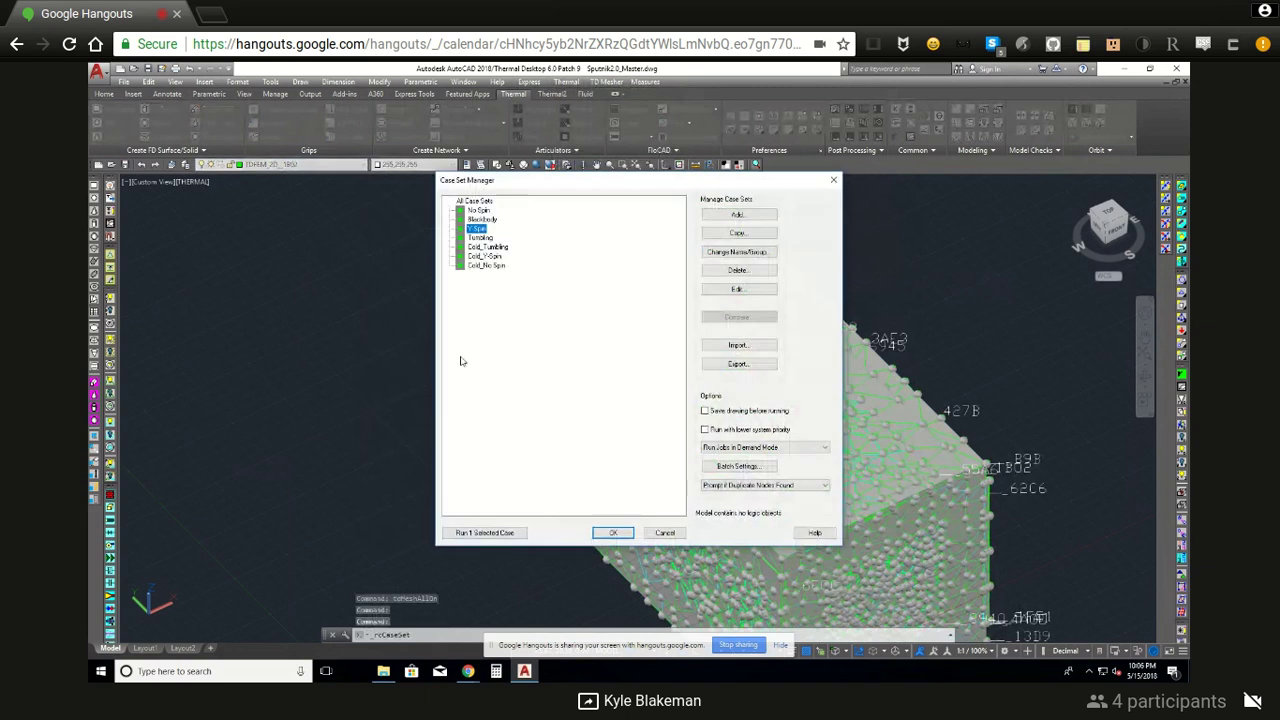
pyautogui.click(485, 533)
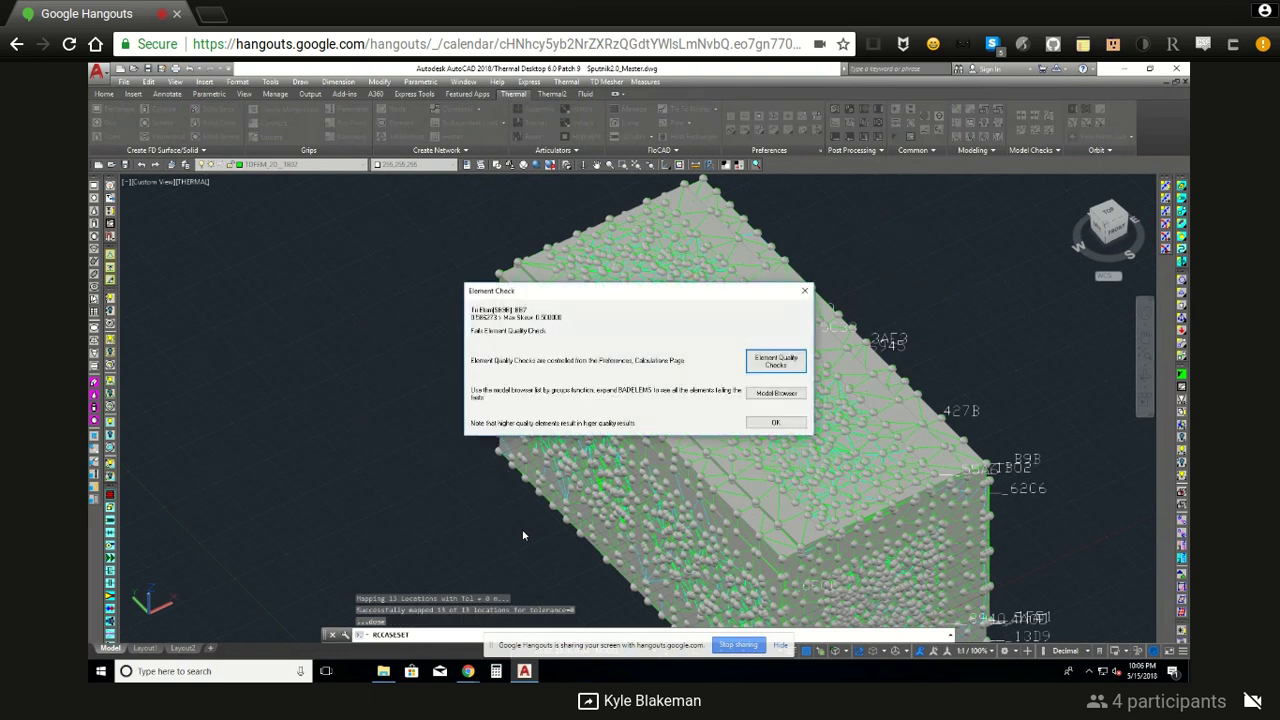
# - Open the Model Browser from Element Check, expand BADELEMS and select bad Tet Elem 17B0
pyautogui.click(775, 393)
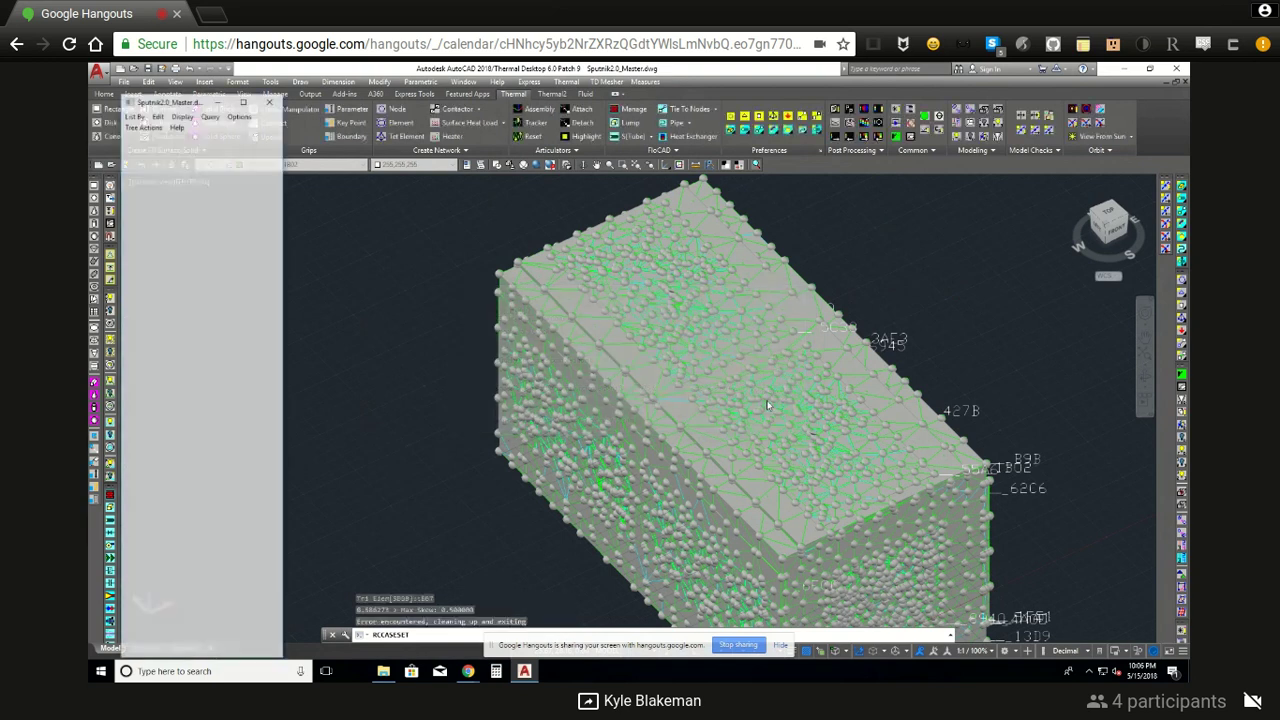
pyautogui.click(727, 396)
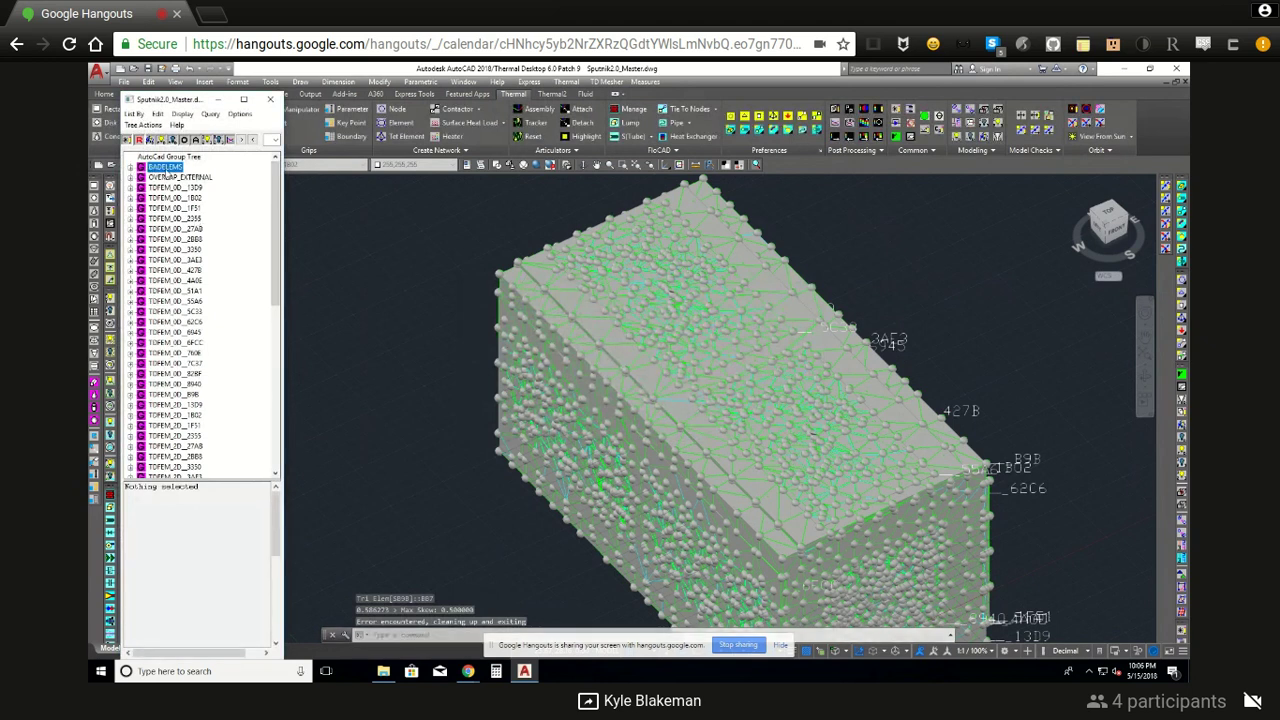
pyautogui.doubleClick(166, 168)
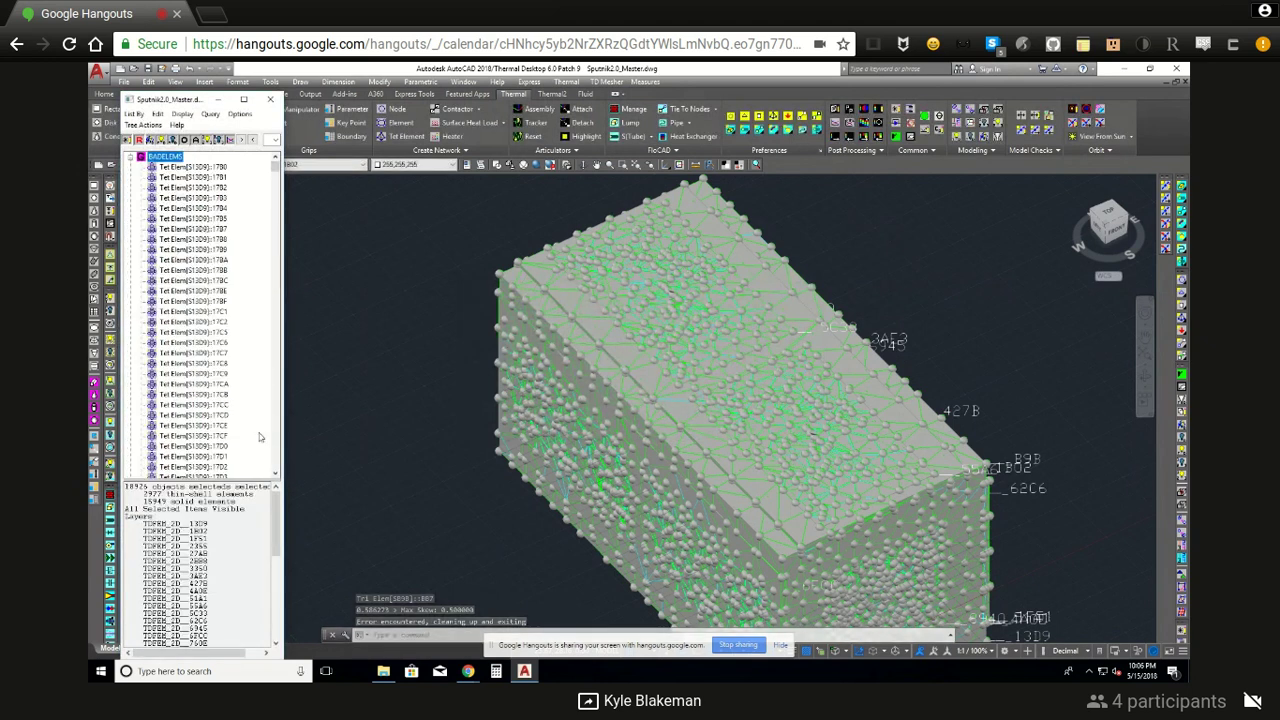
pyautogui.moveTo(277, 553); pyautogui.dragTo(271, 600)
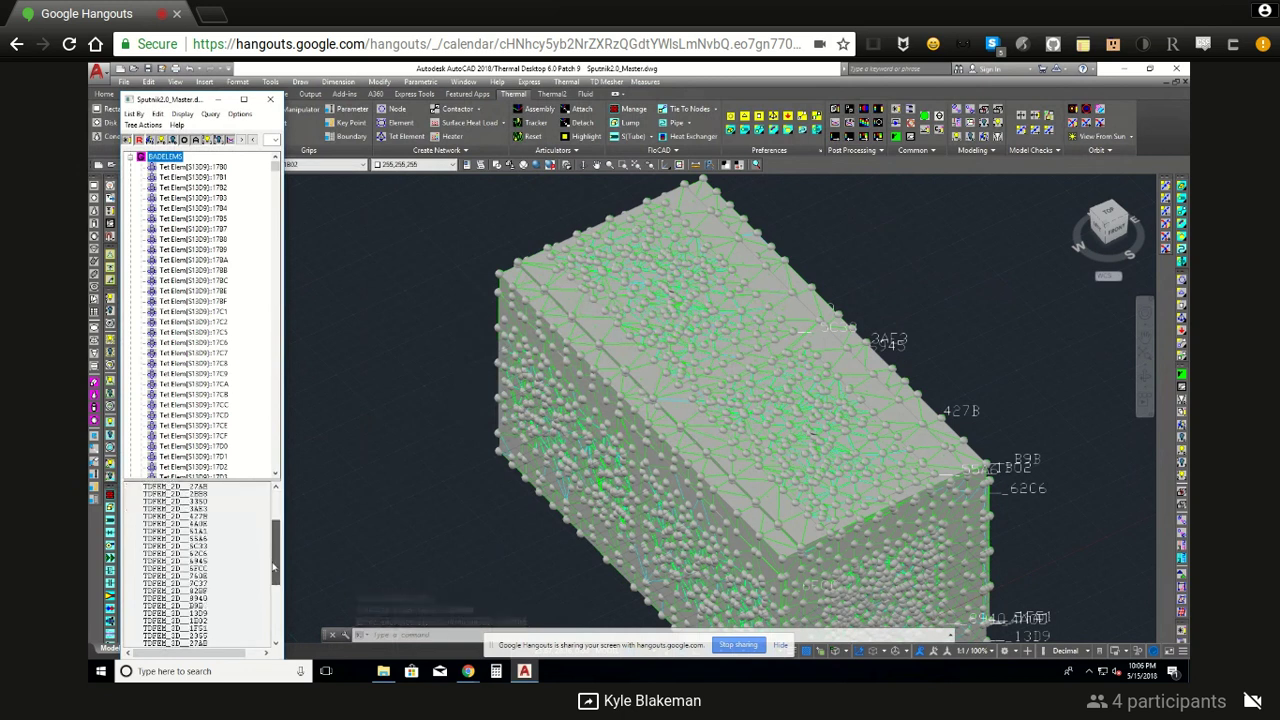
pyautogui.click(185, 167)
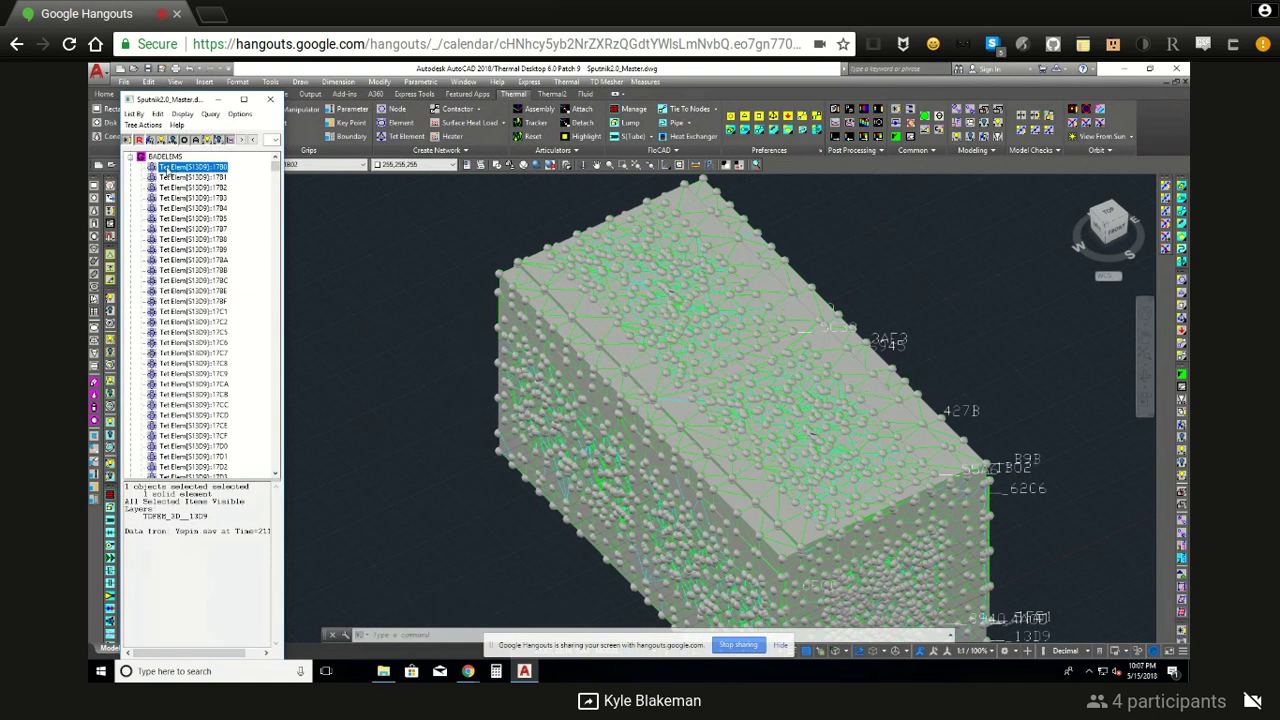
pyautogui.rightClick(168, 168)
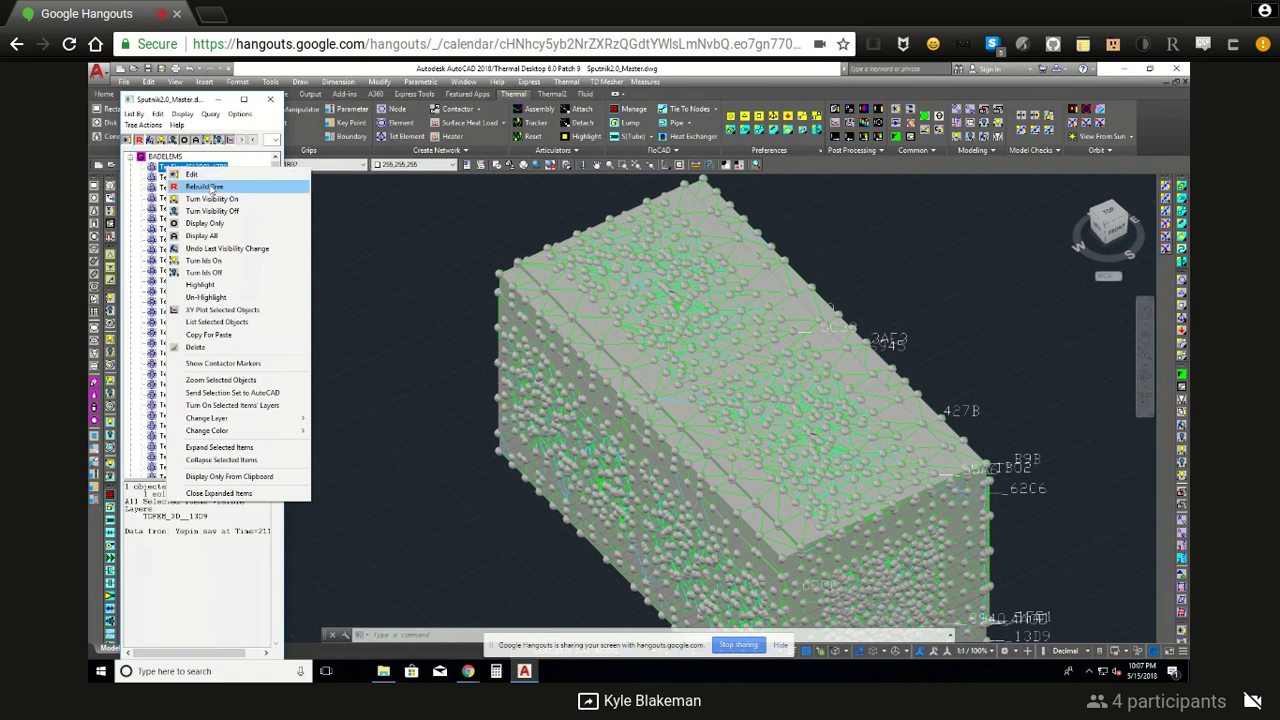
pyautogui.click(212, 177)
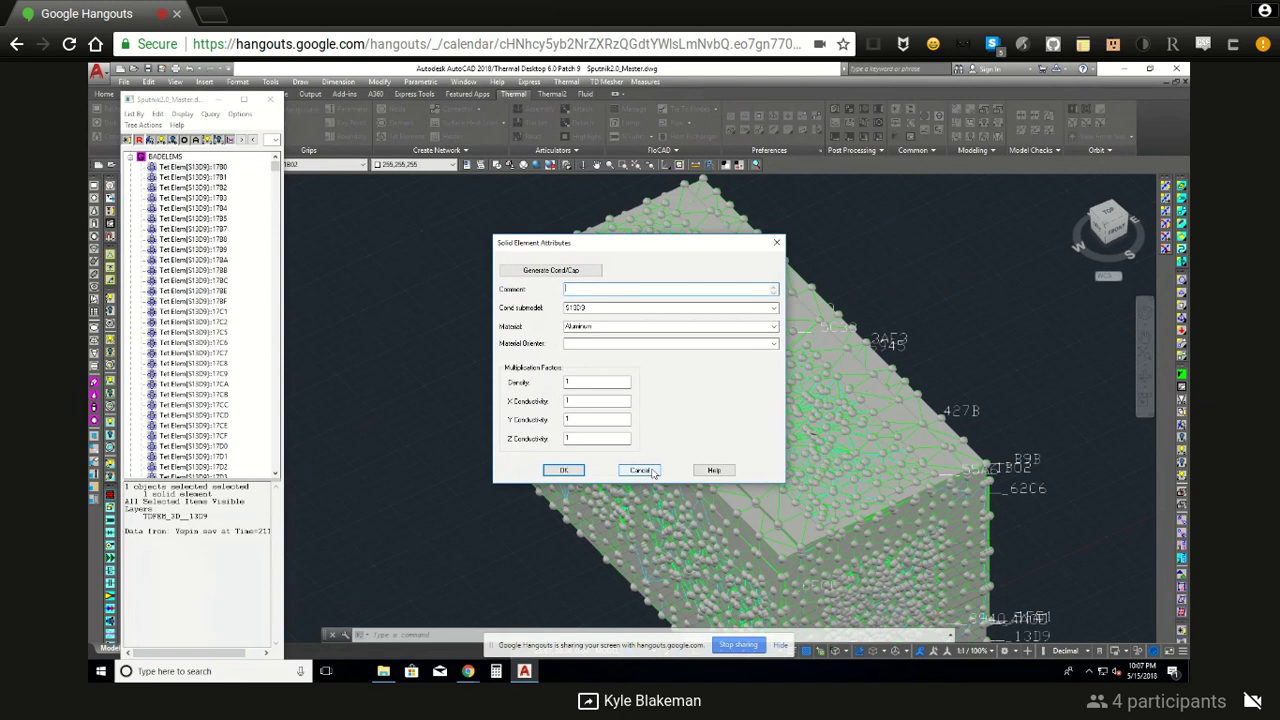
pyautogui.click(774, 327)
pyautogui.click(775, 328)
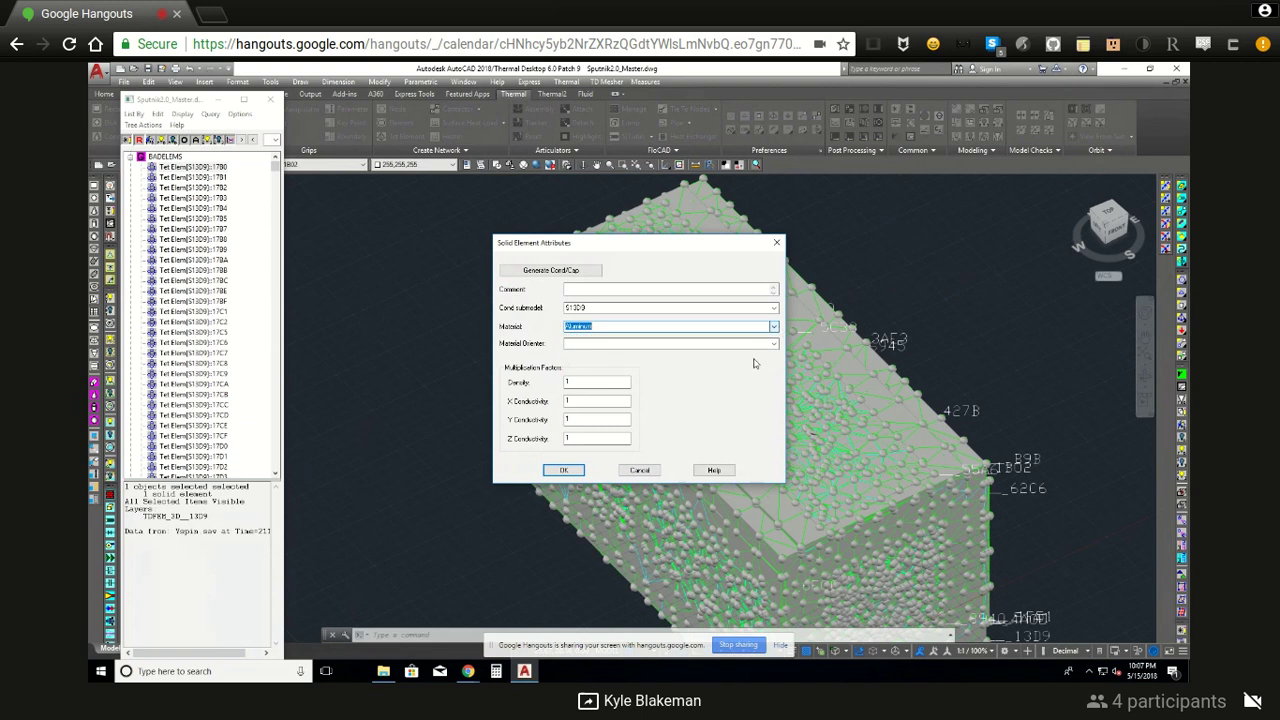
pyautogui.click(640, 470)
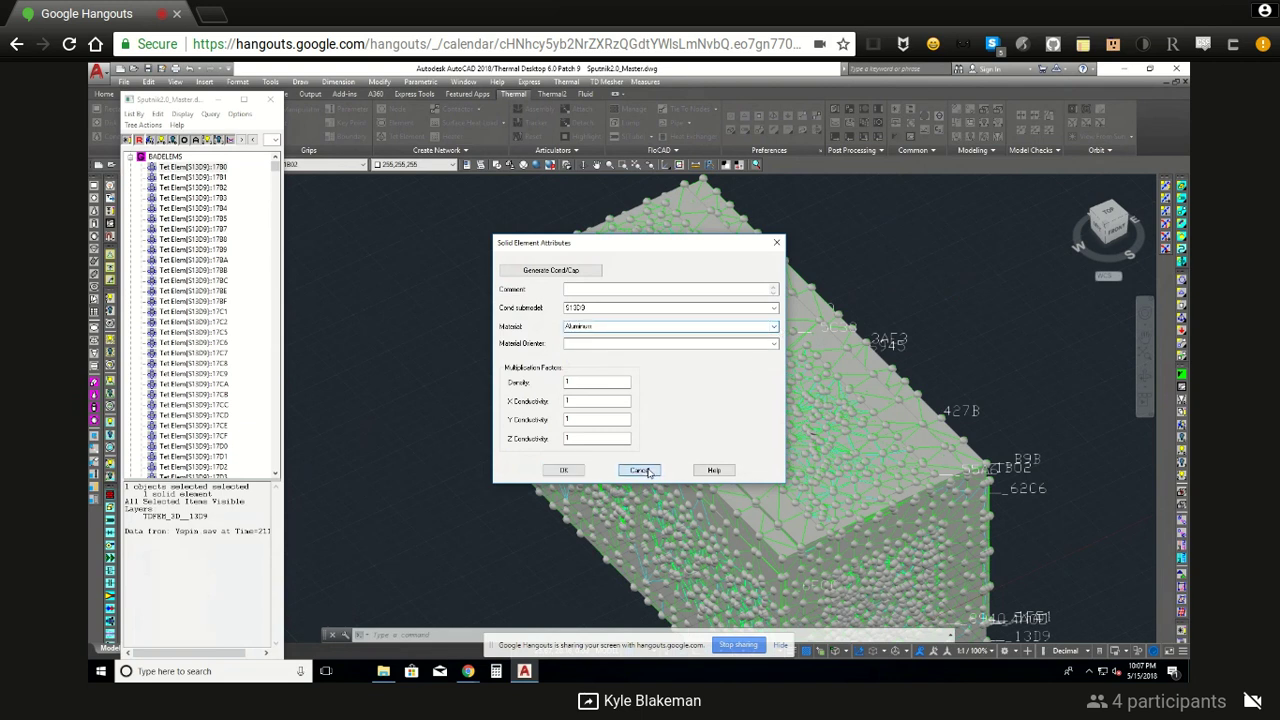
pyautogui.click(186, 177)
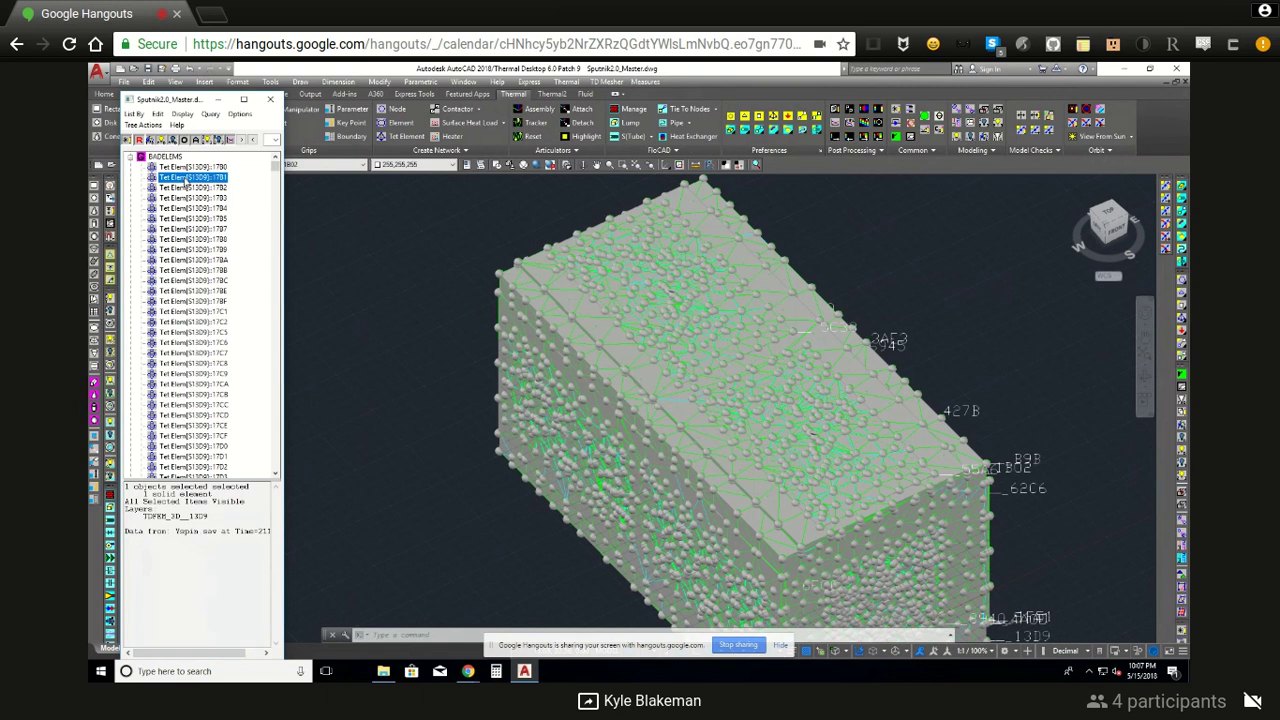
# - Rebuild the Model Browser tree twice and reselect the first BADELEMS Tet Elem 17B0
pyautogui.rightClick(187, 179)
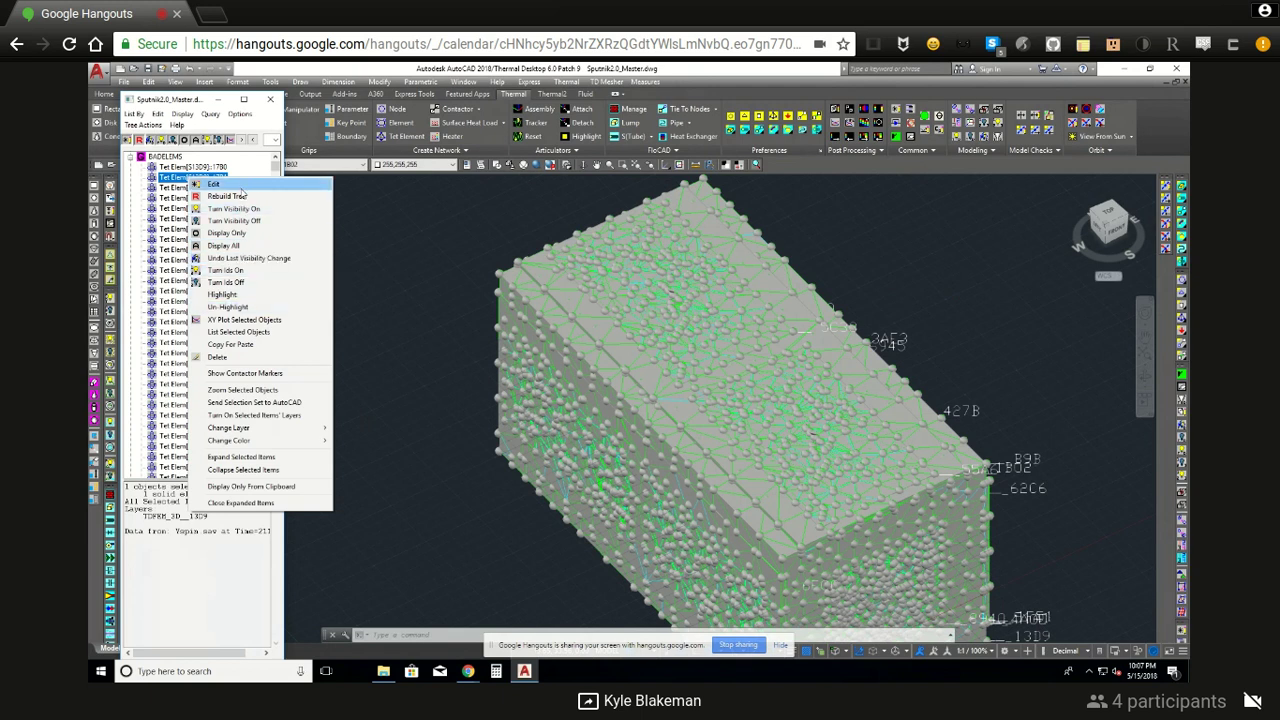
pyautogui.click(240, 200)
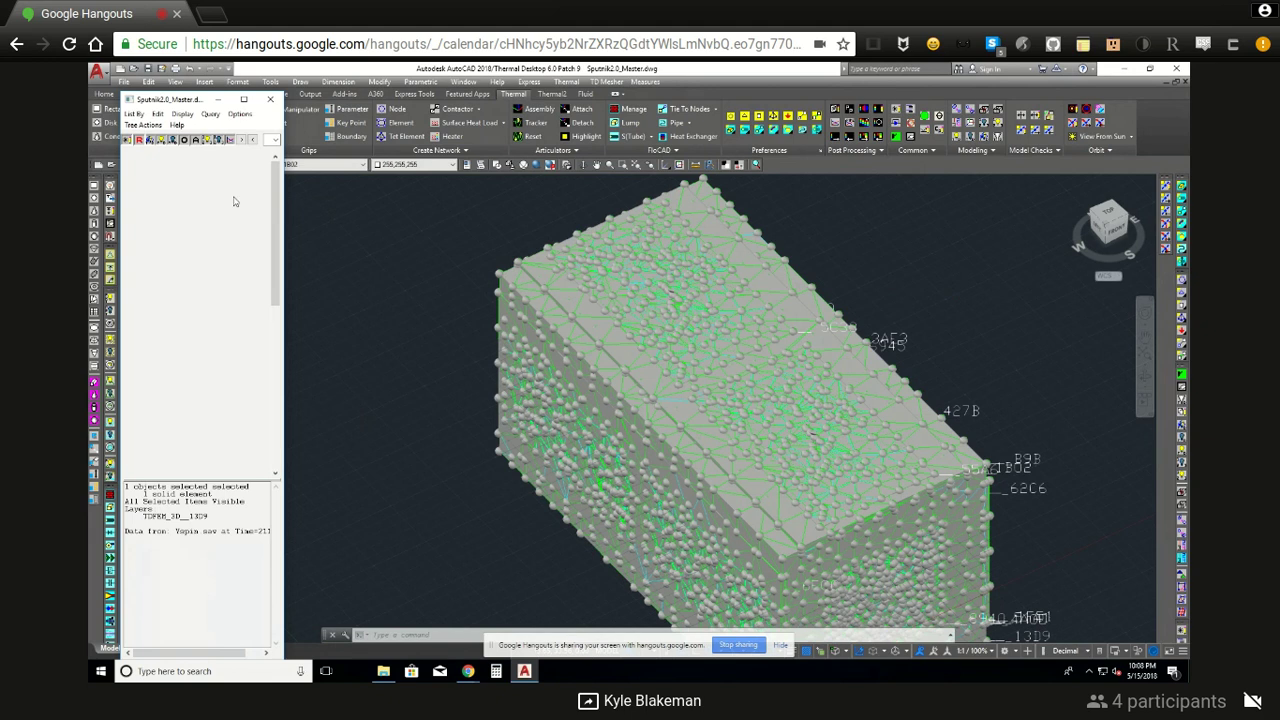
pyautogui.click(189, 172)
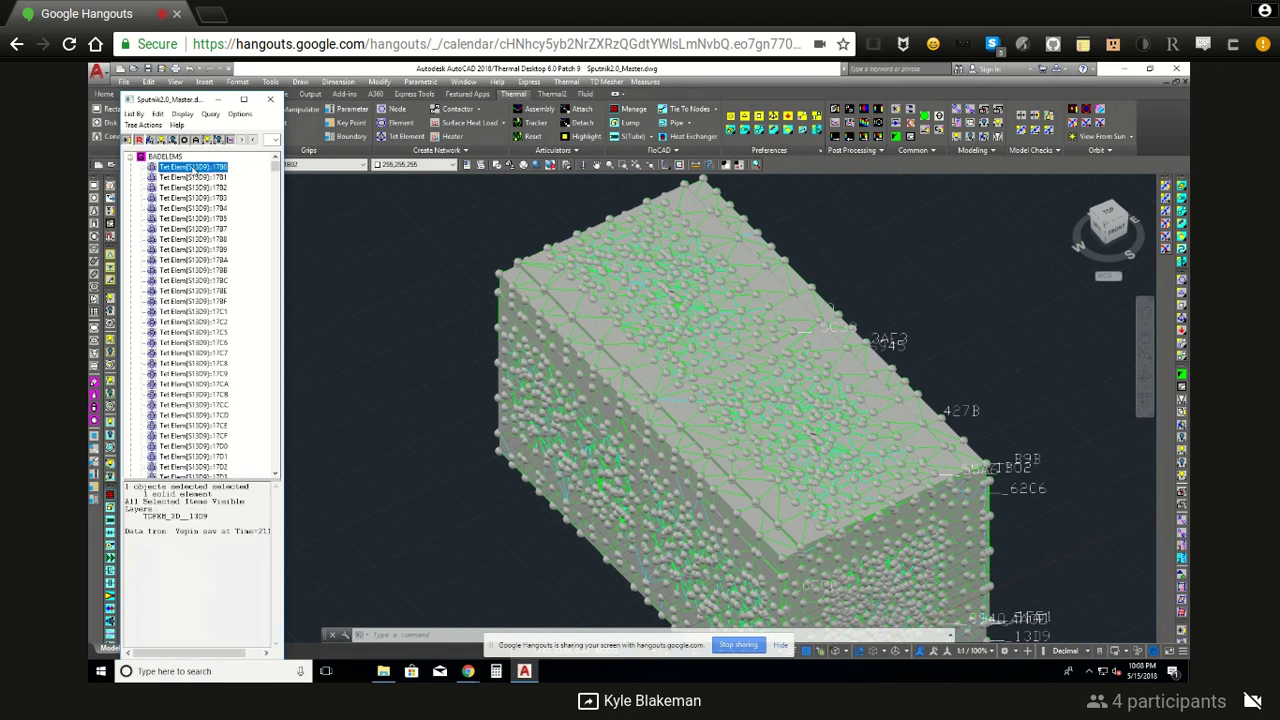
pyautogui.rightClick(199, 168)
pyautogui.click(225, 186)
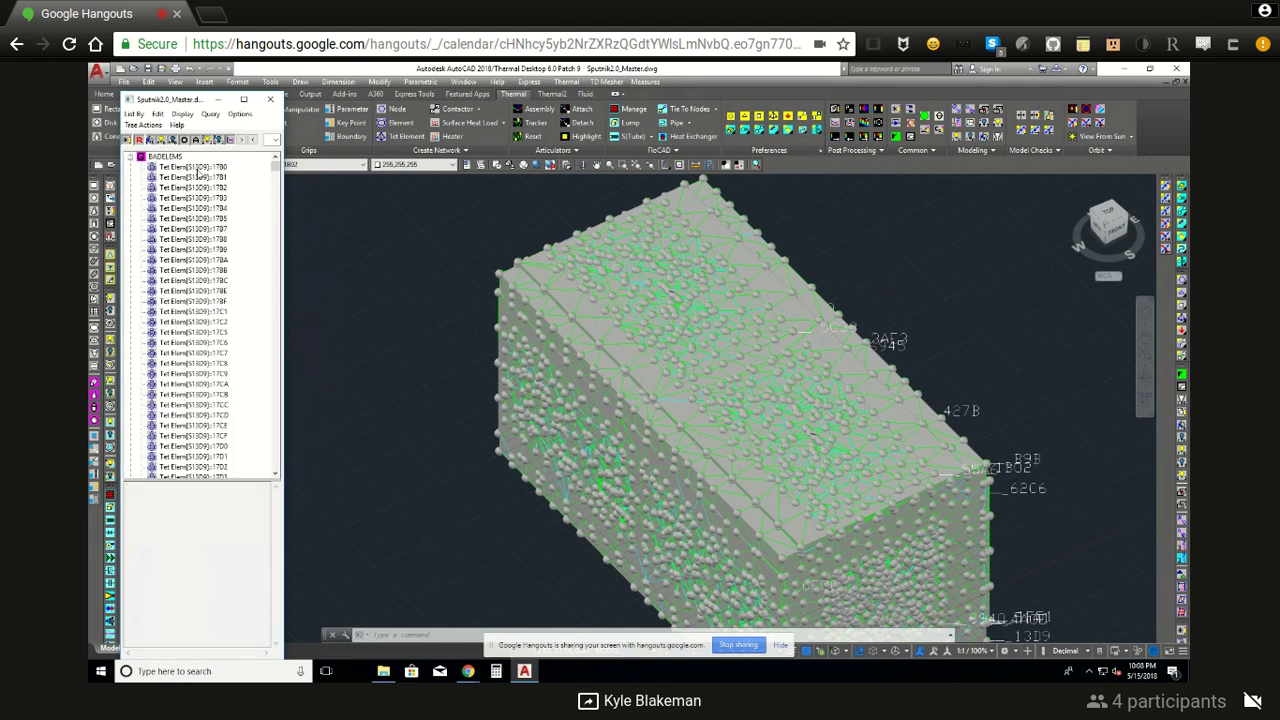
pyautogui.click(199, 167)
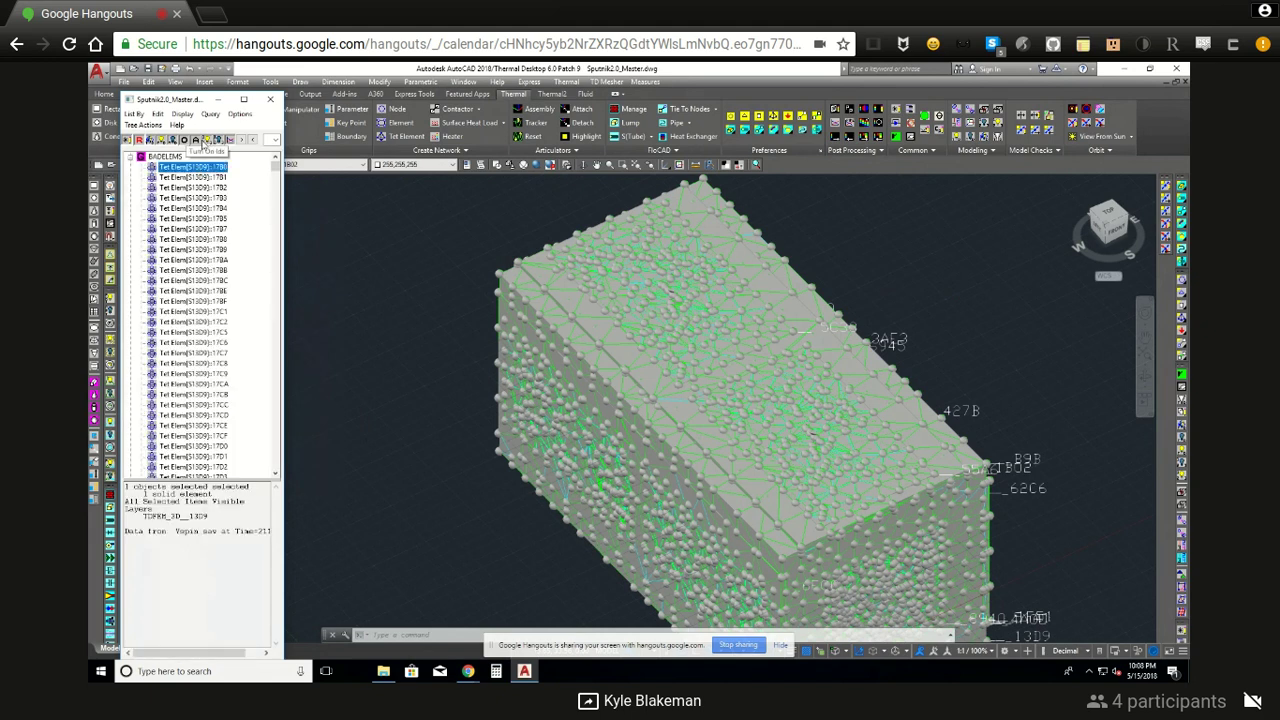
# - Glance at the tree display options, then switch over to the Chrome manual
pyautogui.click(160, 116)
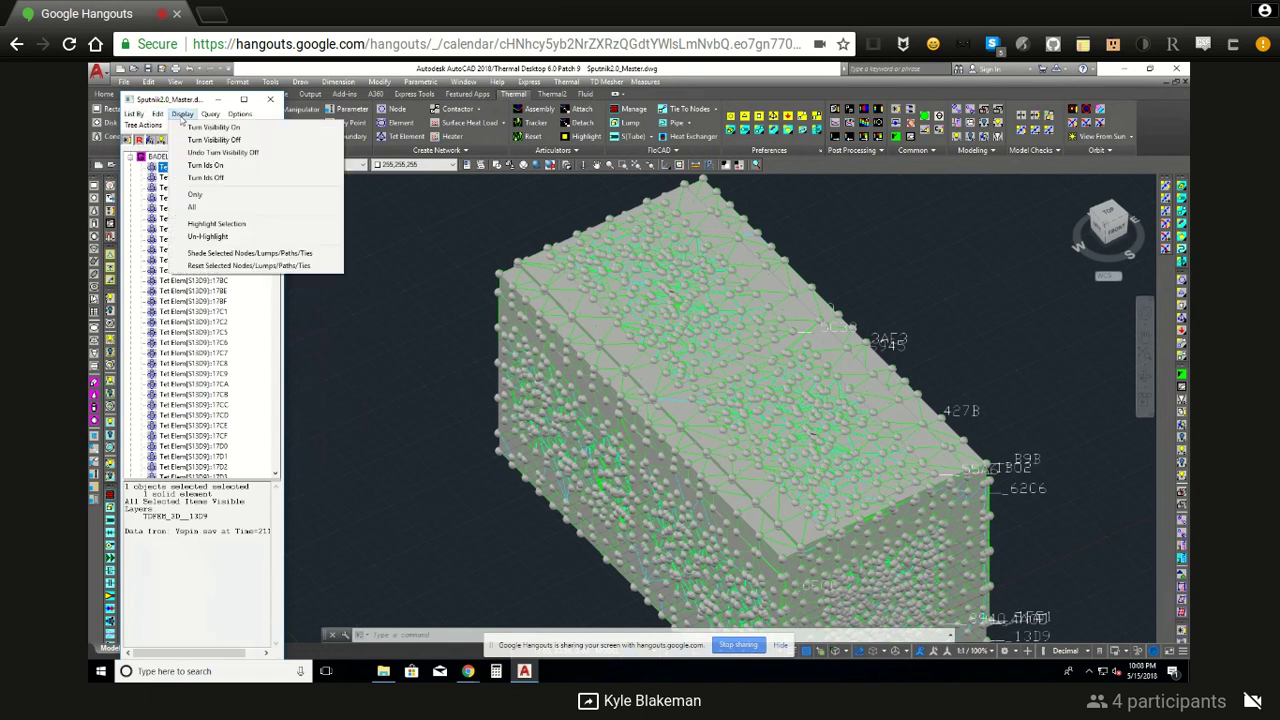
pyautogui.click(213, 127)
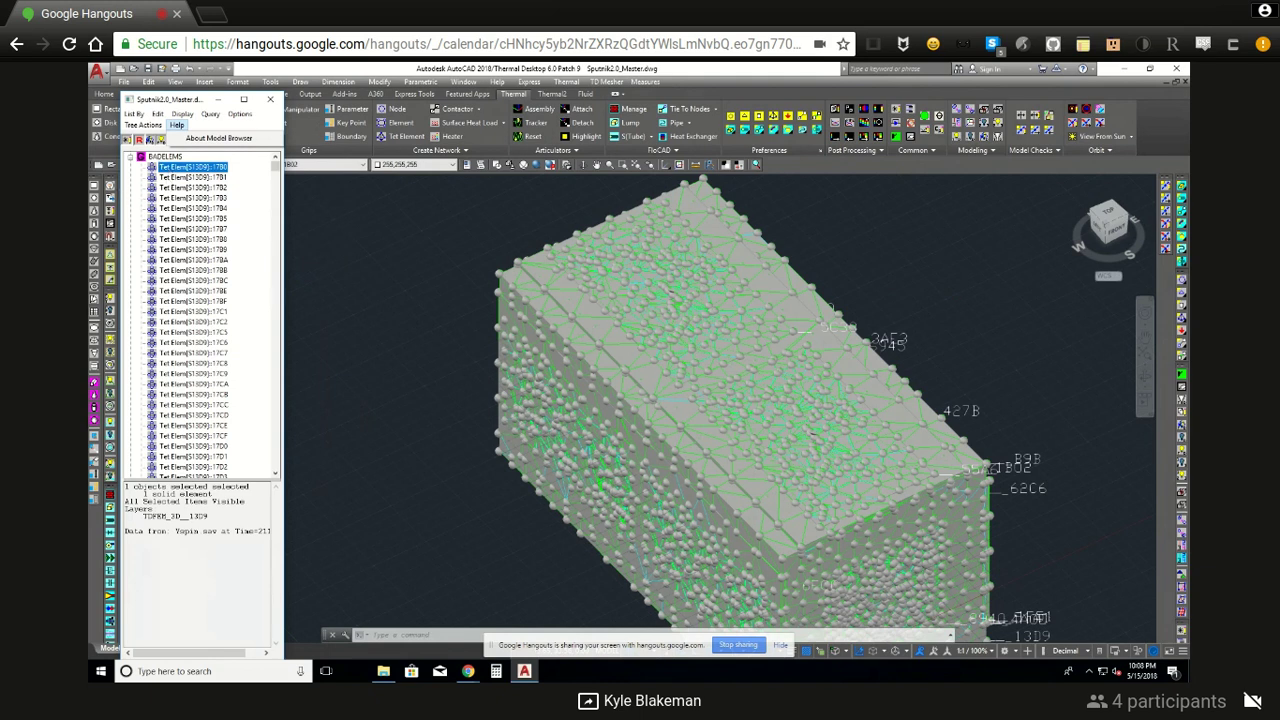
pyautogui.hotkey('alt', 'Tab')
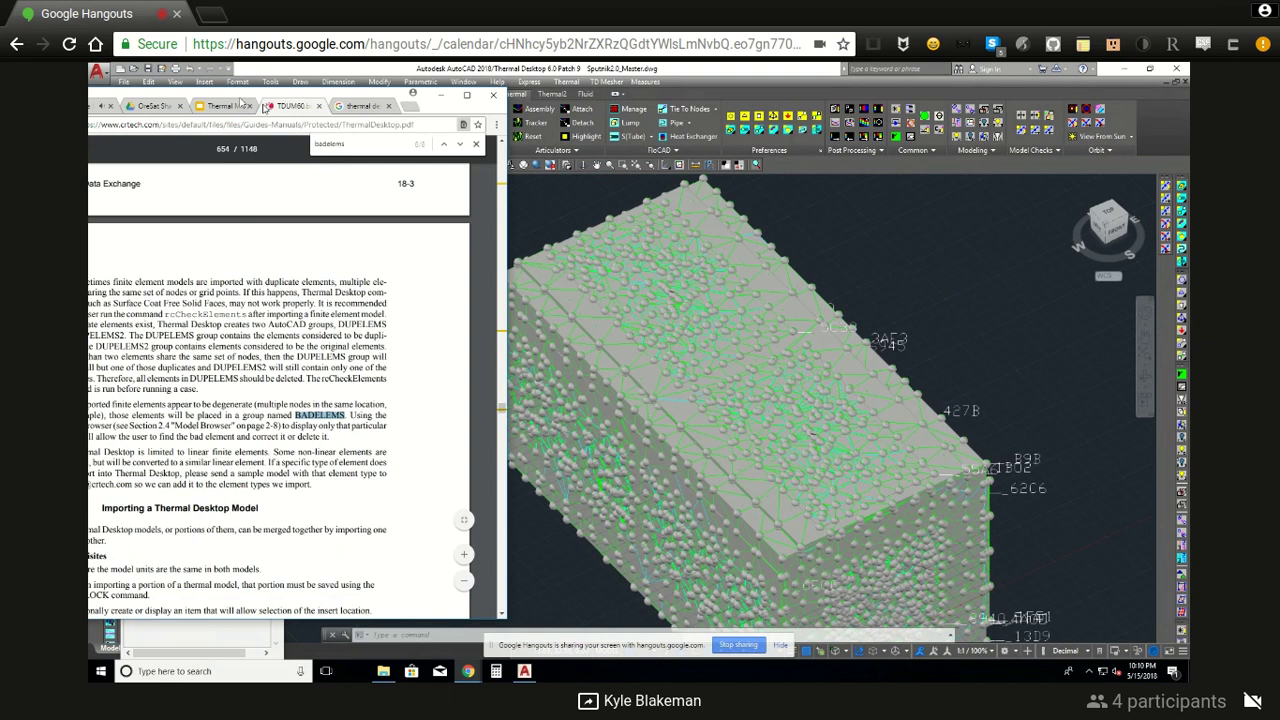
# - Undock the Chrome manual from its half-screen layout and maximize it
pyautogui.moveTo(243, 103); pyautogui.dragTo(808, 177)
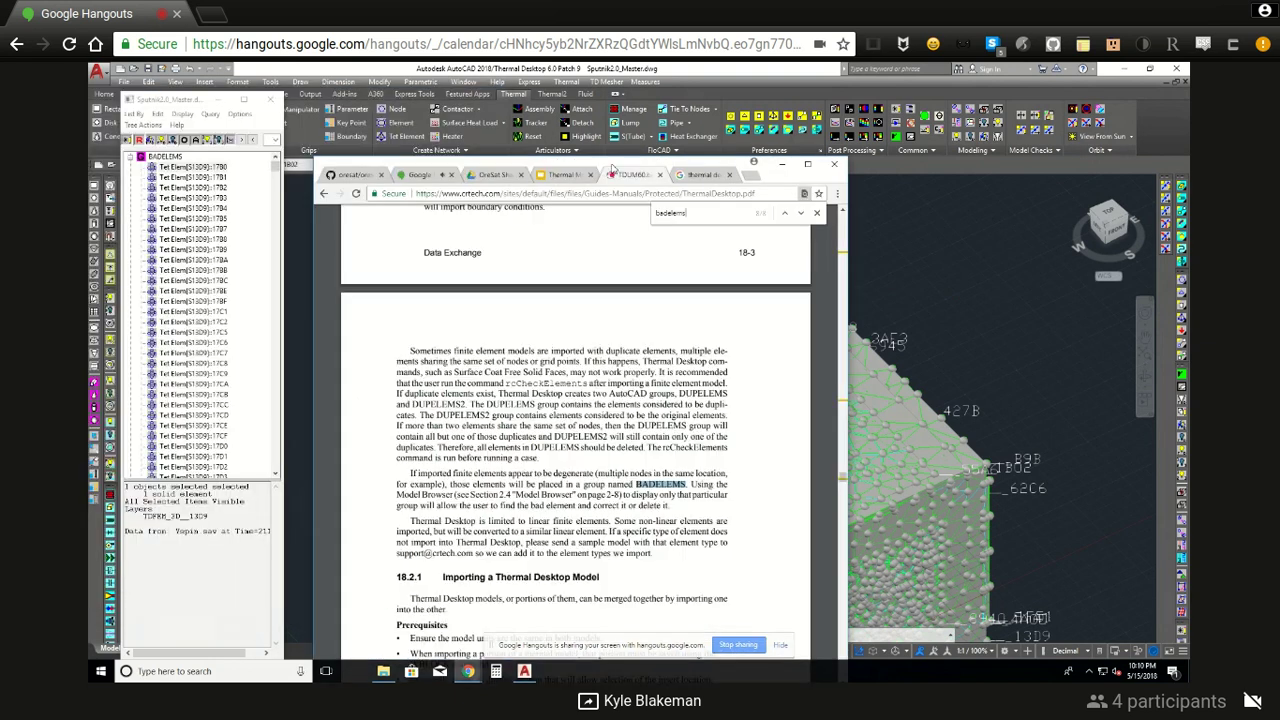
pyautogui.click(807, 164)
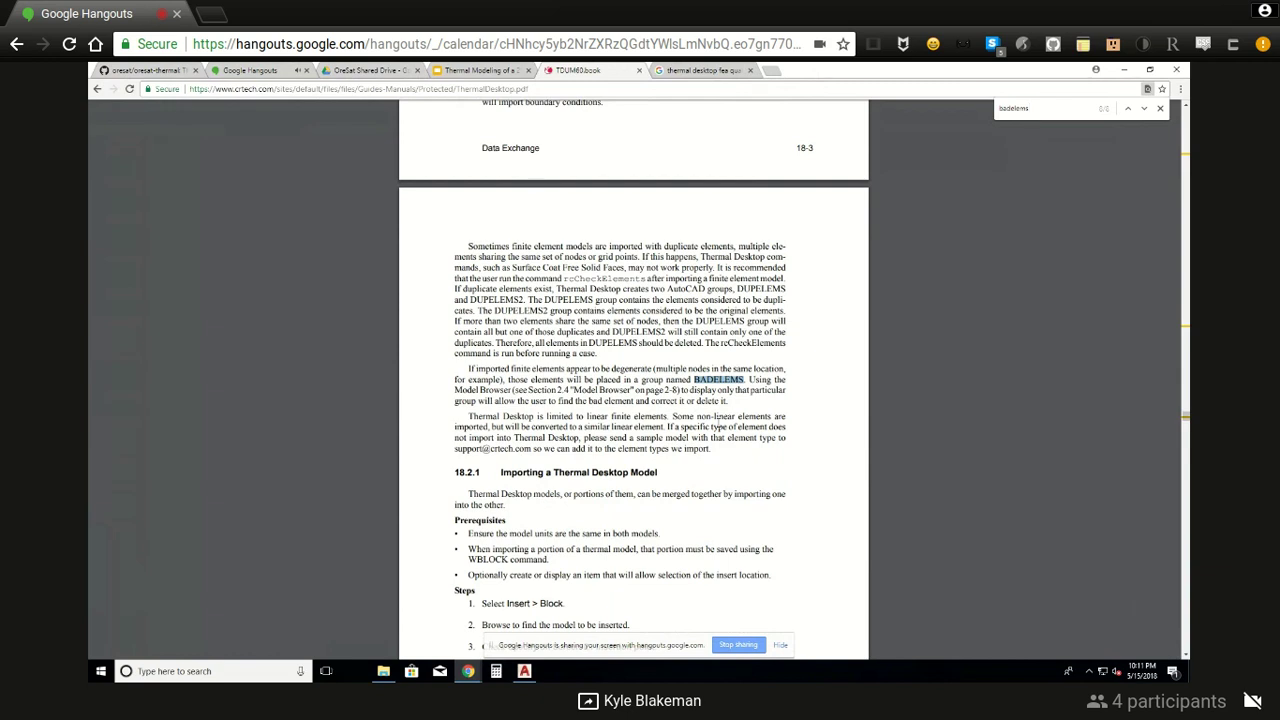
pyautogui.scroll(3, 707, 497)
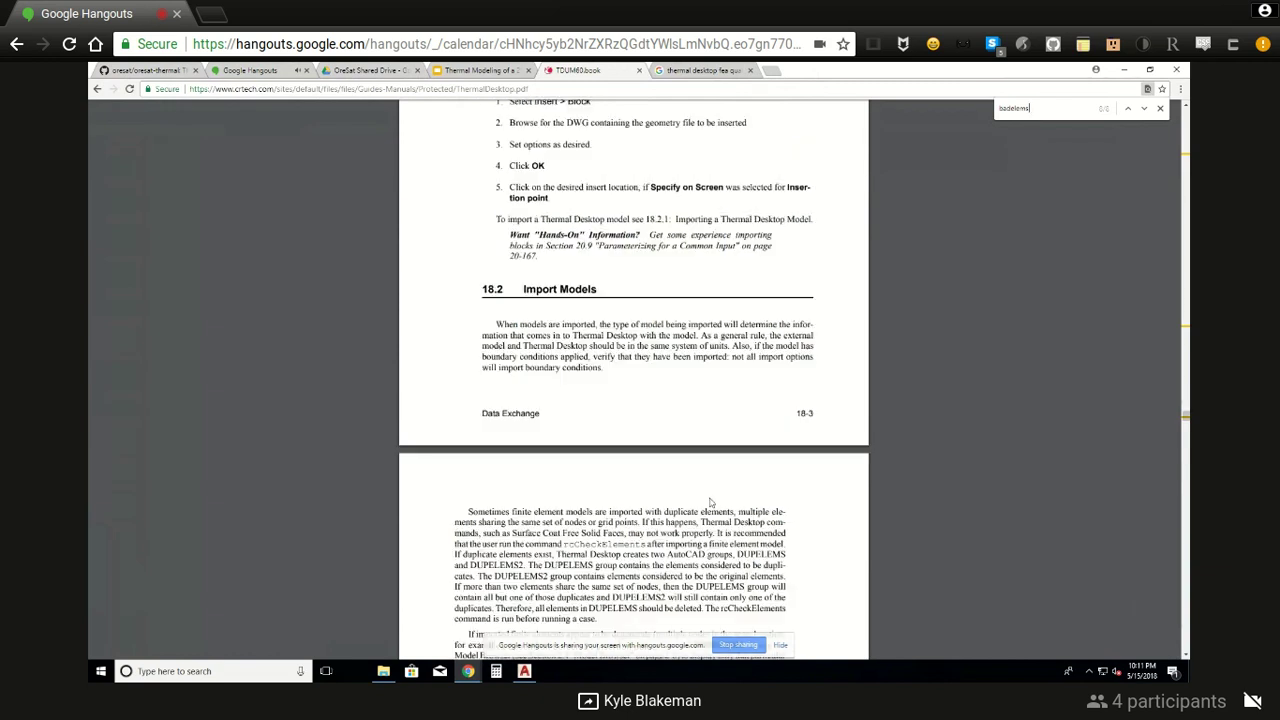
pyautogui.scroll(2, 710, 502)
pyautogui.scroll(-10, 733, 487)
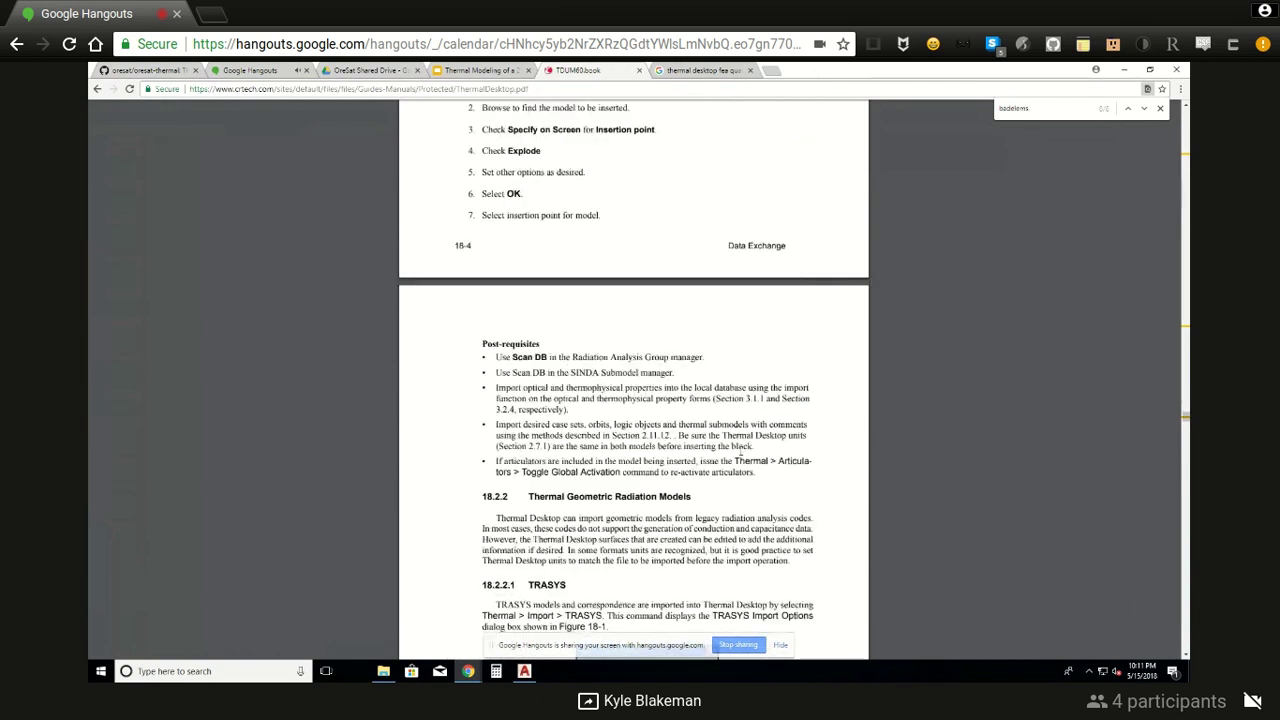
# - Step back to the BADELEMS match on page 8-9, then shrink the window to the lower right
pyautogui.click(1129, 109)
pyautogui.click(1131, 110)
pyautogui.scroll(1, 735, 315)
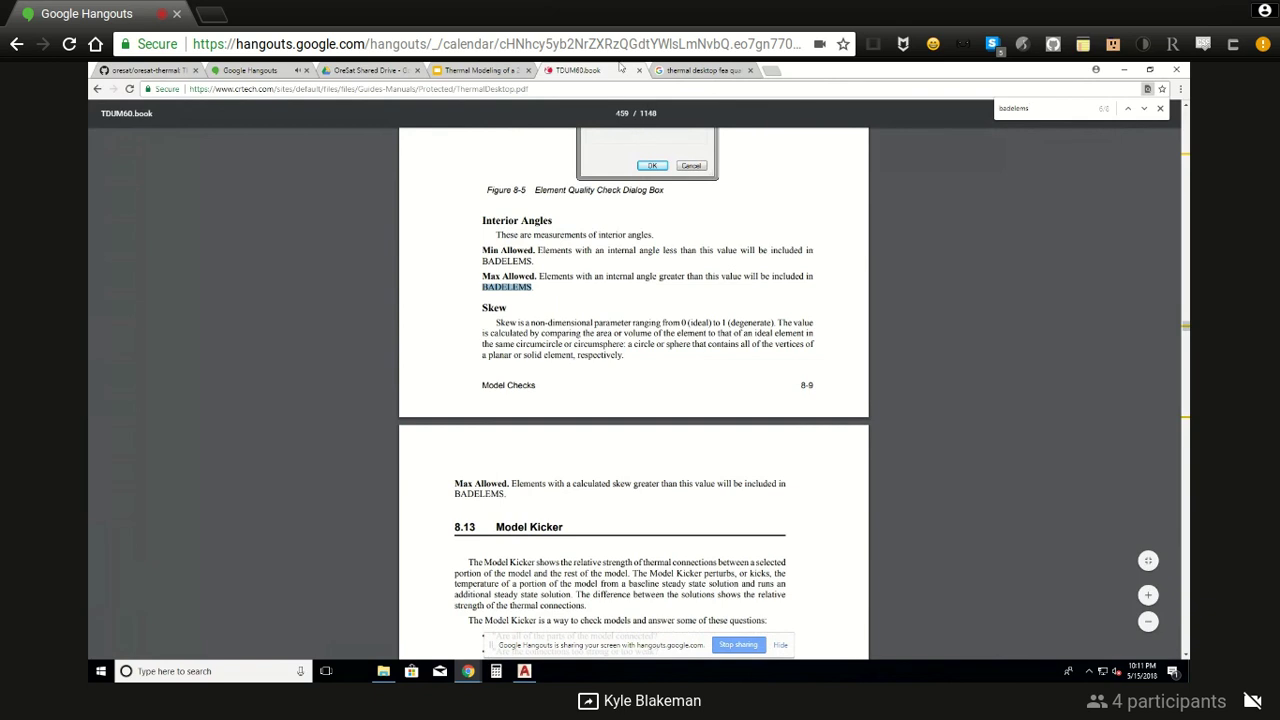
pyautogui.moveTo(879, 67); pyautogui.dragTo(850, 352)
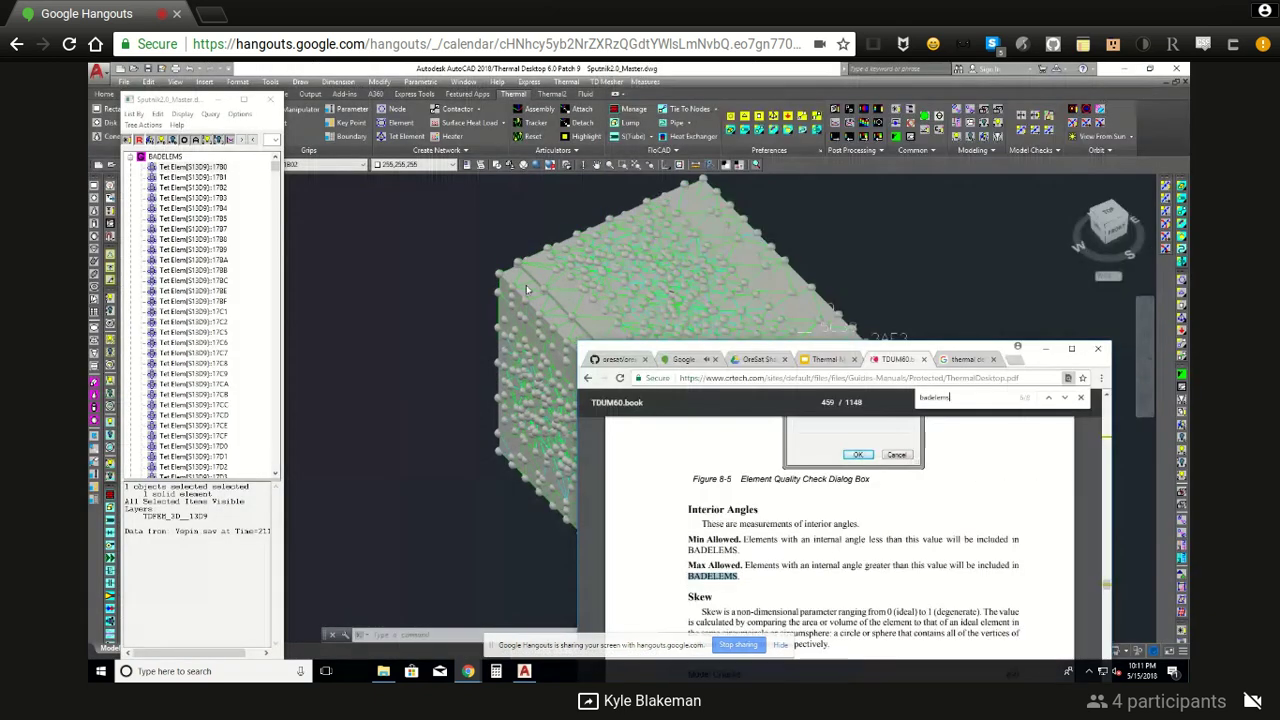
# - Bring Thermal Desktop to the front and collapse the BADELEMS group in the tree
pyautogui.click(527, 290)
pyautogui.moveTo(276, 168)
pyautogui.mouseDown()
pyautogui.moveTo(273, 455)
pyautogui.moveTo(276, 165)
pyautogui.mouseUp()
pyautogui.click(131, 168)
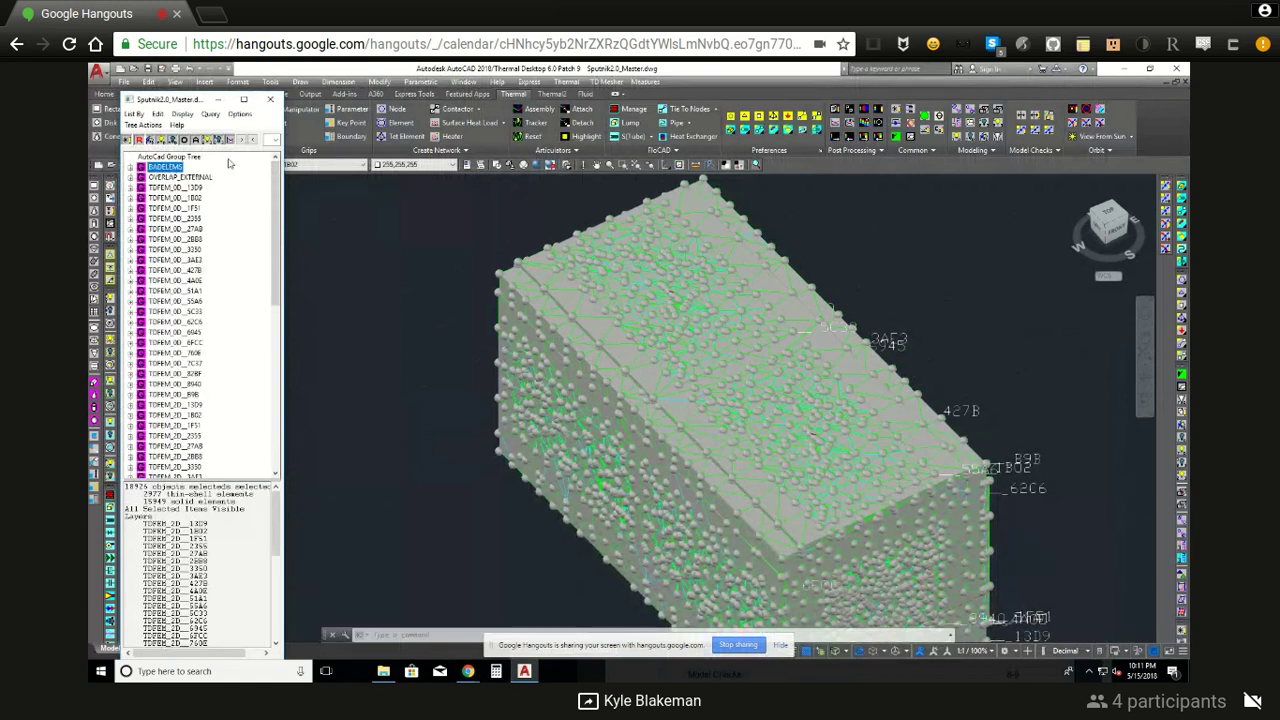
# - Browse the Query, Display and Thermal menus, then minimize everything to the desktop
pyautogui.click(207, 115)
pyautogui.click(183, 114)
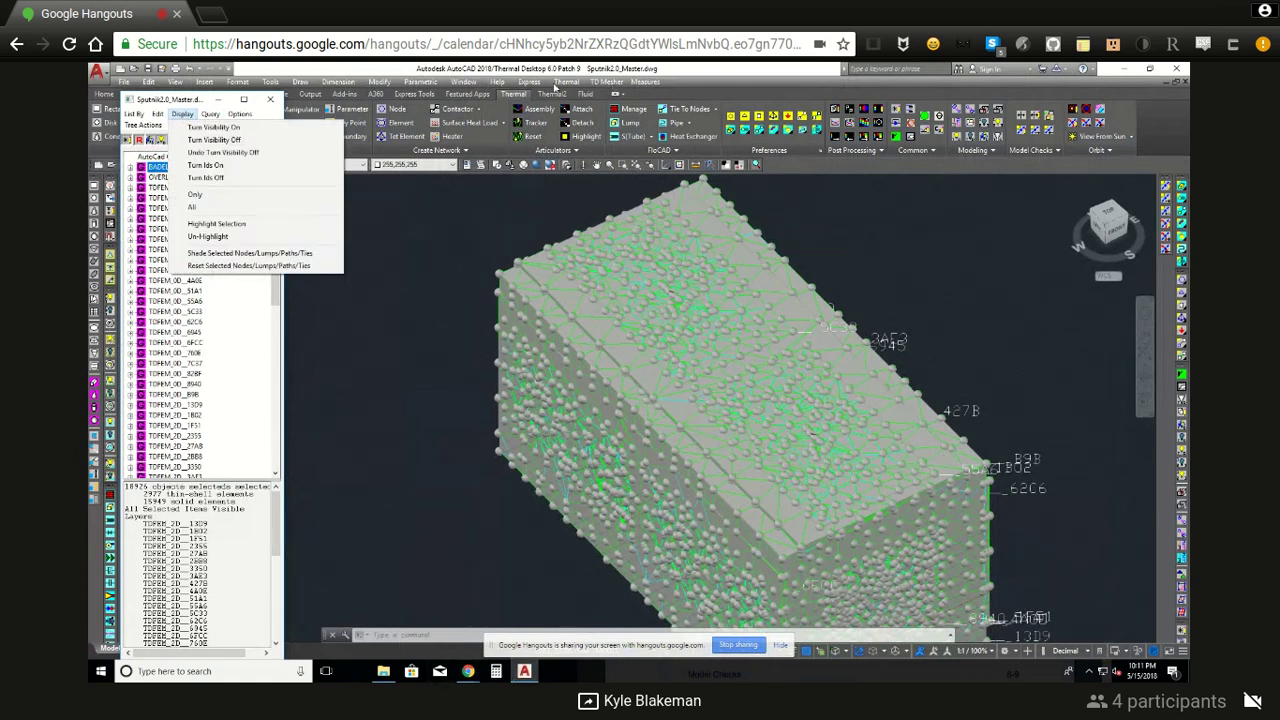
pyautogui.click(566, 89)
pyautogui.click(568, 84)
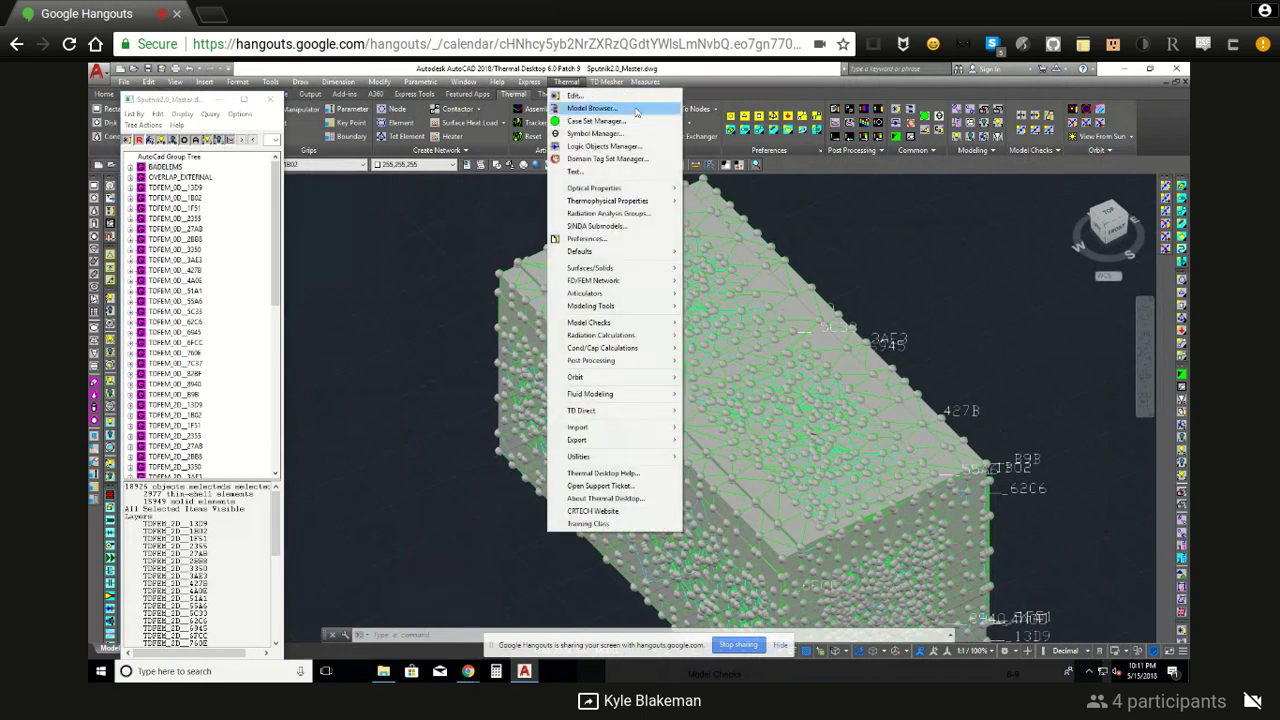
pyautogui.click(808, 66)
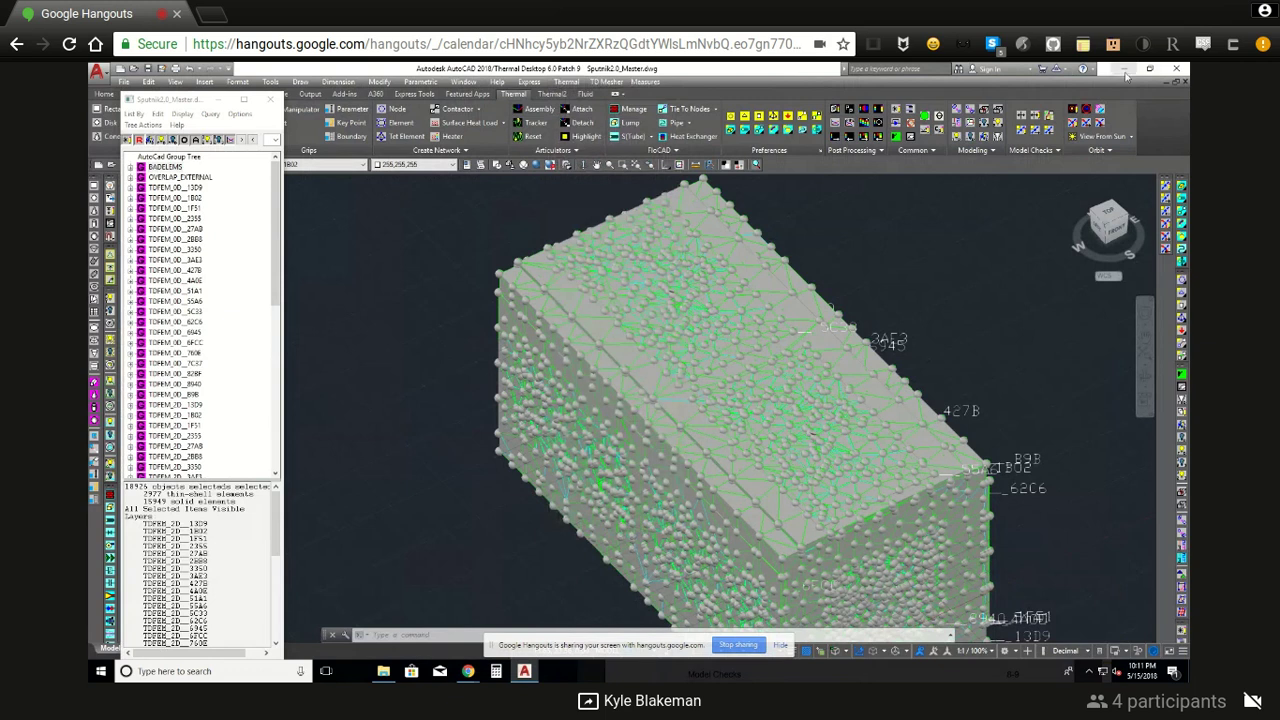
pyautogui.press('super+d')
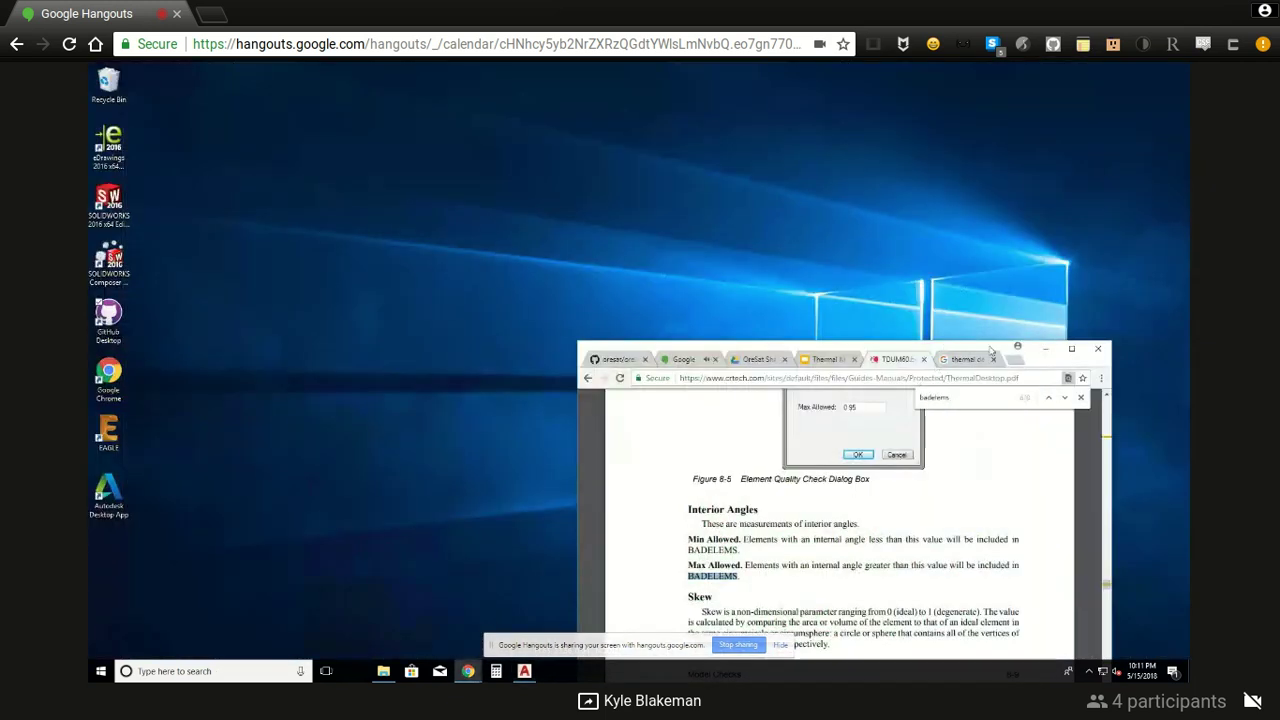
# - Maximize the manual, scroll up to read 8.12 Check Elements, then return to Thermal Desktop
pyautogui.doubleClick(1058, 353)
pyautogui.click(1060, 357)
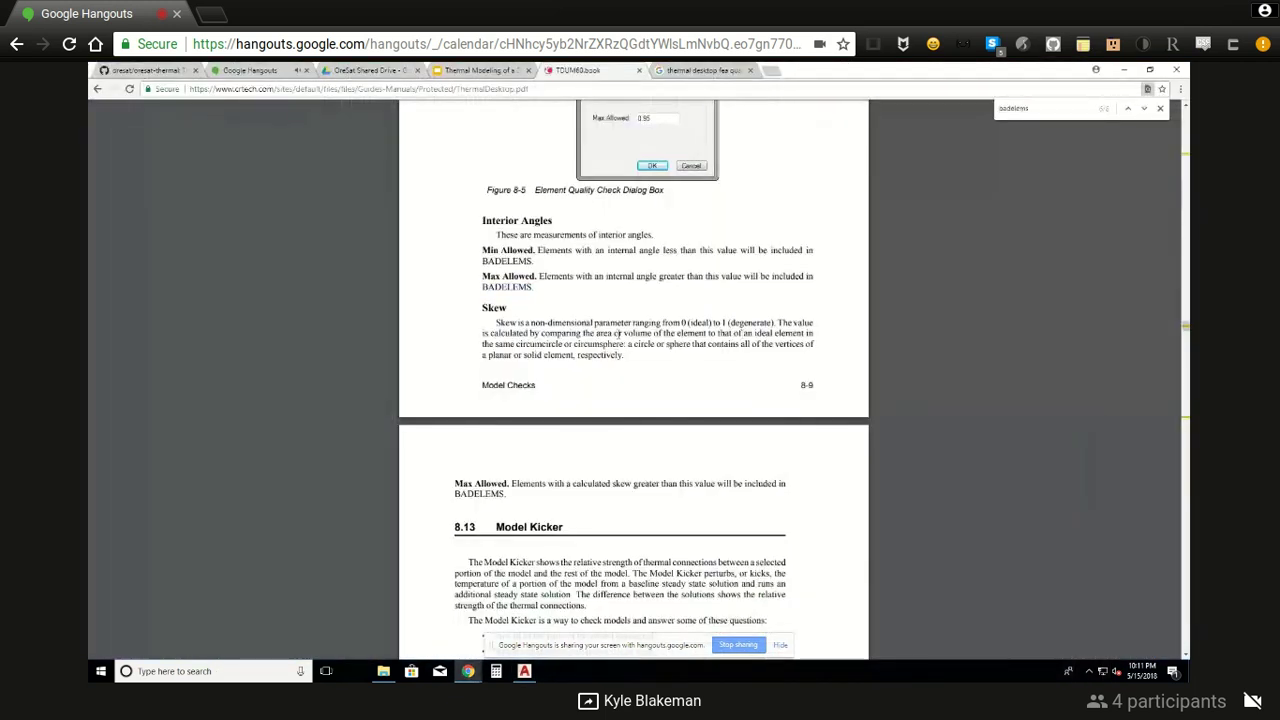
pyautogui.scroll(3, 600, 358)
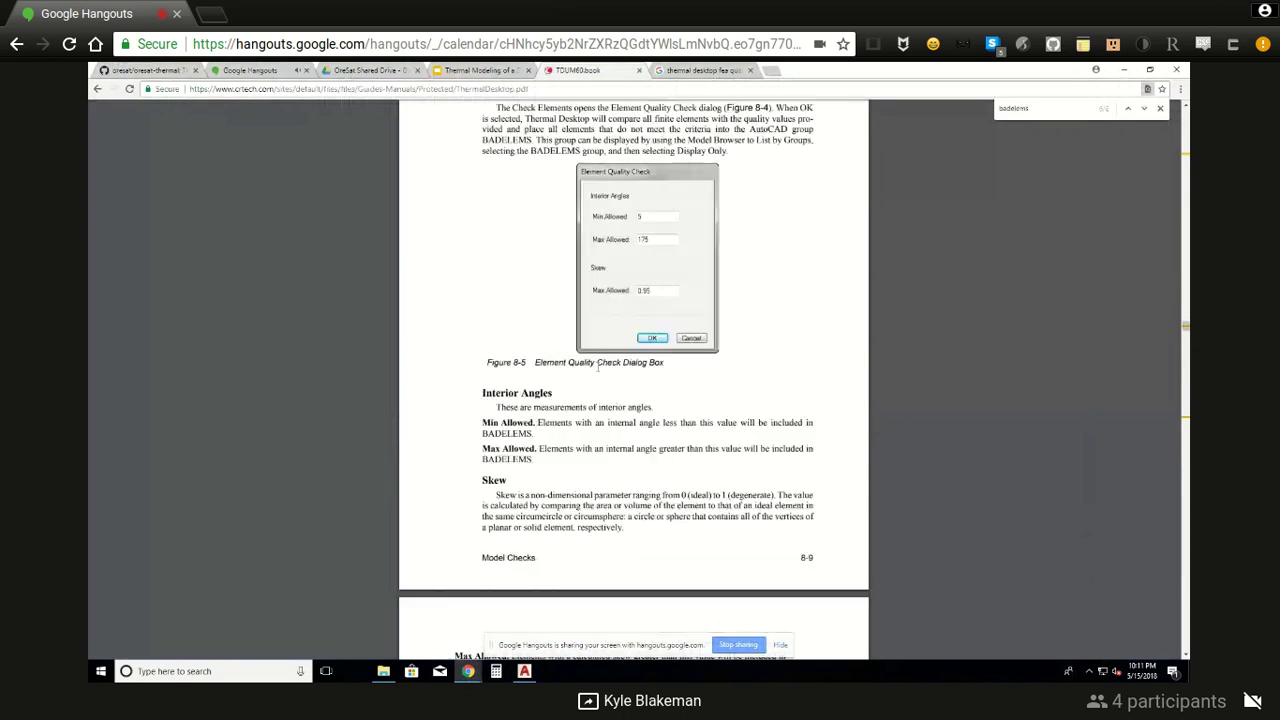
pyautogui.scroll(4, 626, 394)
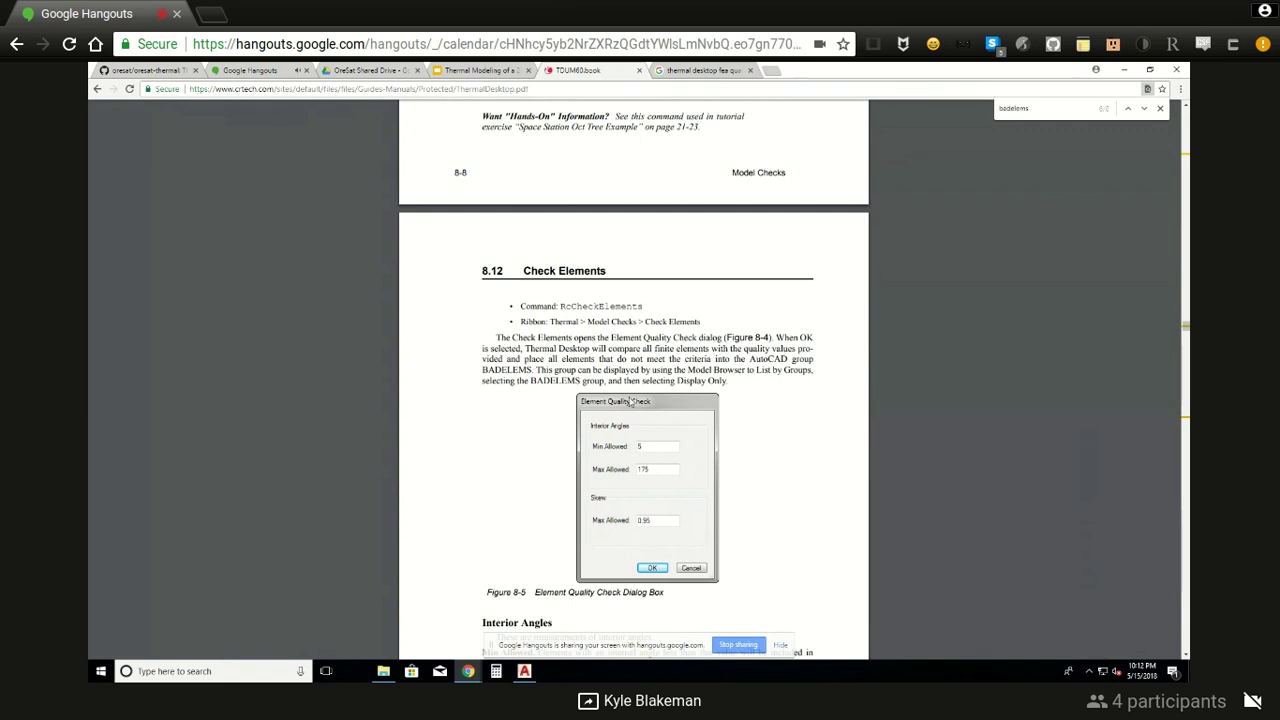
pyautogui.scroll(1, 629, 401)
pyautogui.scroll(1, 629, 398)
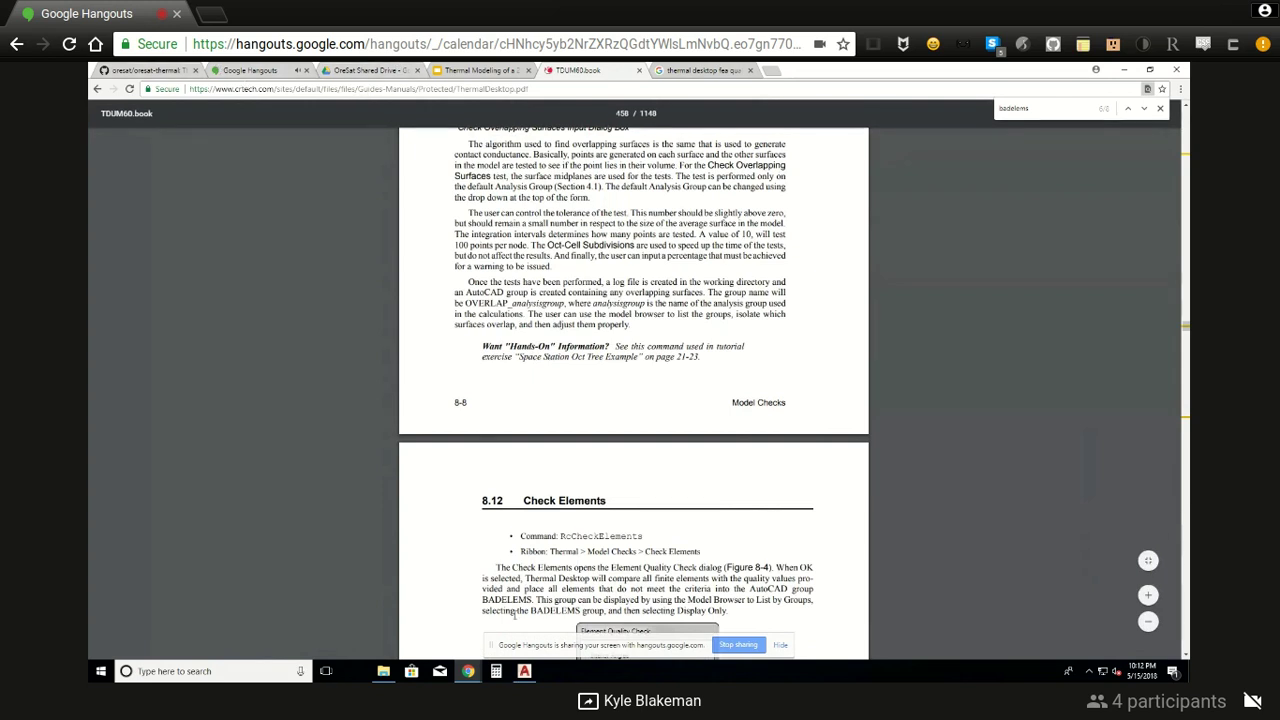
pyautogui.click(524, 671)
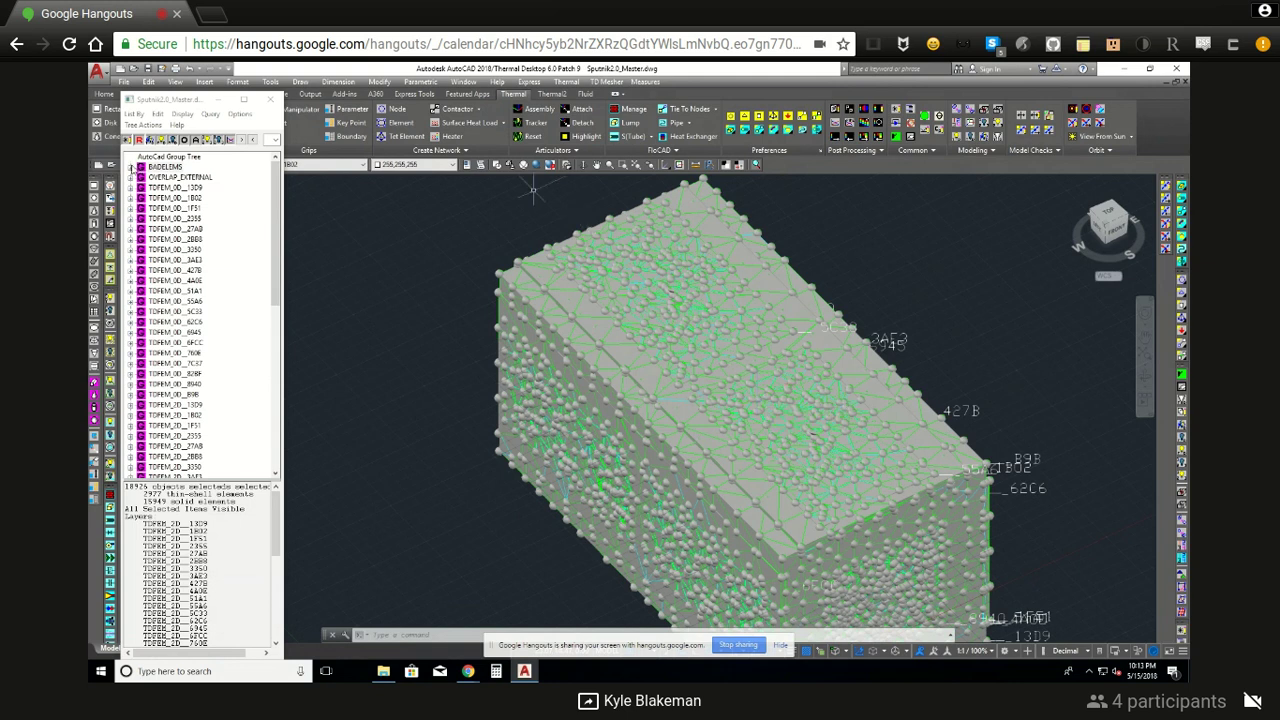
# - Review BADELEMS' Tet Elem list, collapse it and TDFEM_3D_13D9, then close the Hangouts sharing tab
pyautogui.click(130, 168)
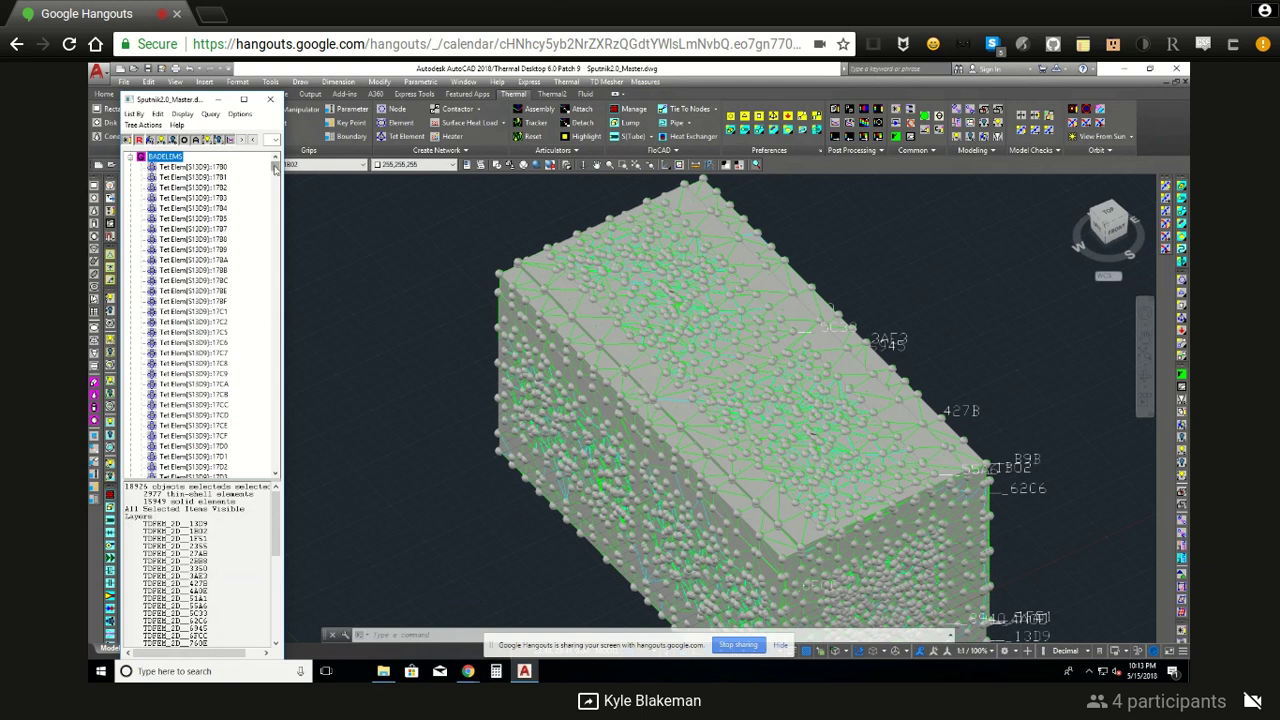
pyautogui.click(277, 180)
pyautogui.moveTo(277, 182); pyautogui.dragTo(277, 433)
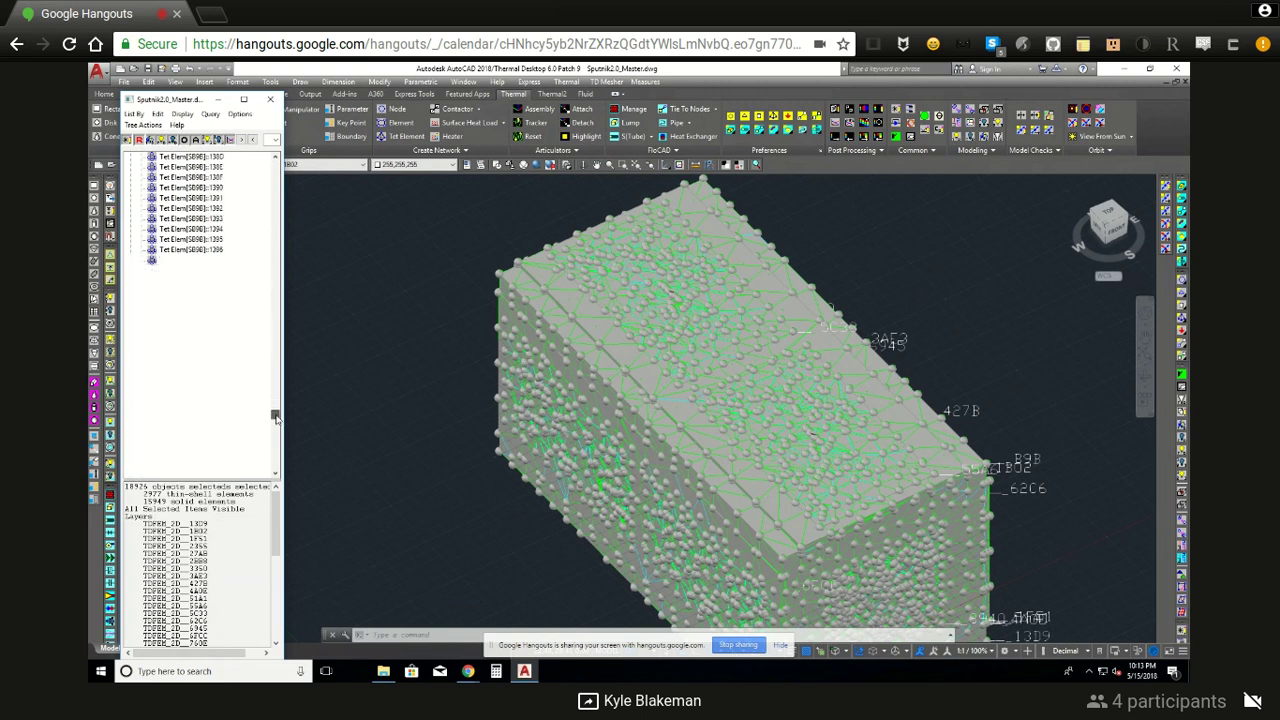
pyautogui.moveTo(277, 433)
pyautogui.mouseDown()
pyautogui.moveTo(275, 468)
pyautogui.moveTo(276, 165)
pyautogui.mouseUp()
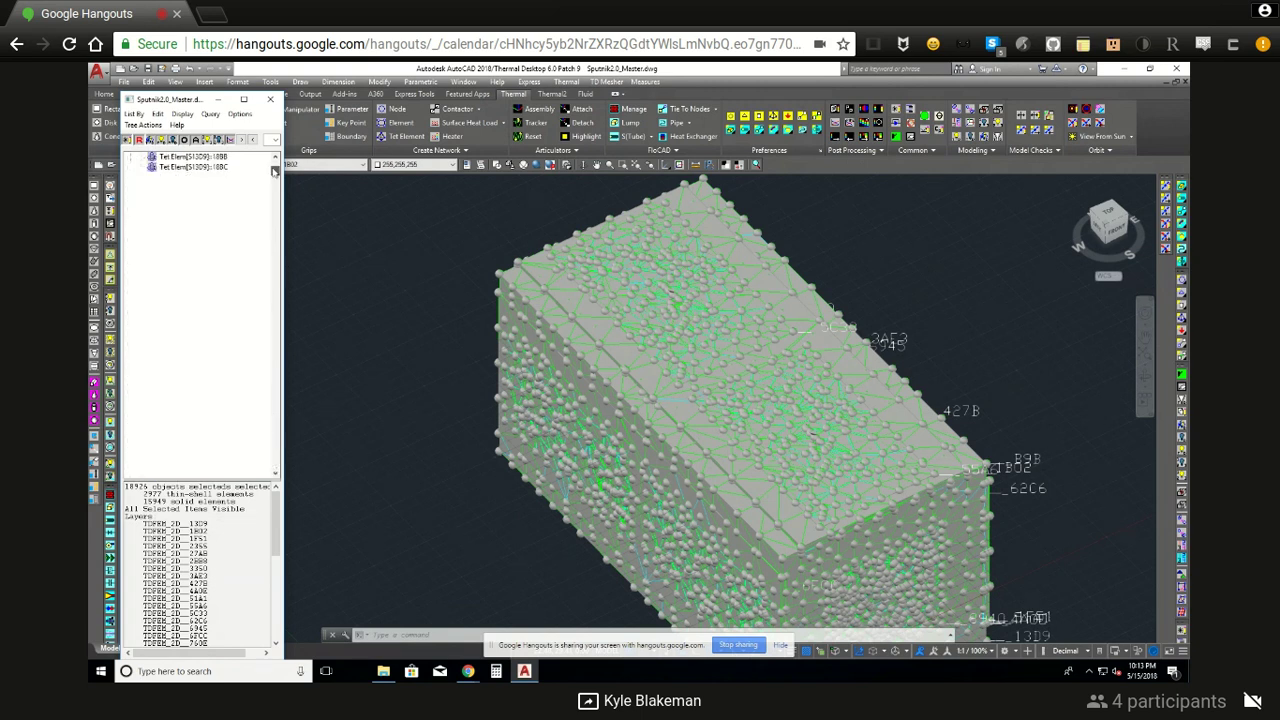
pyautogui.click(141, 167)
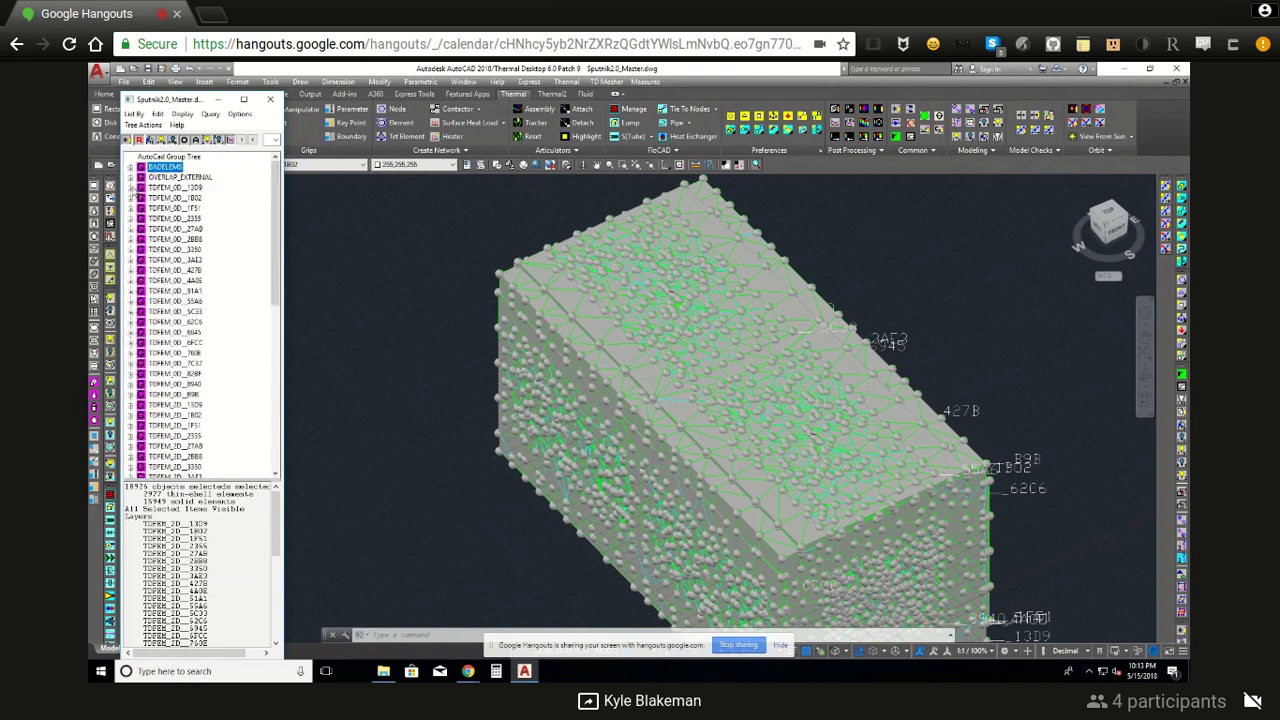
pyautogui.click(138, 192)
pyautogui.click(130, 160)
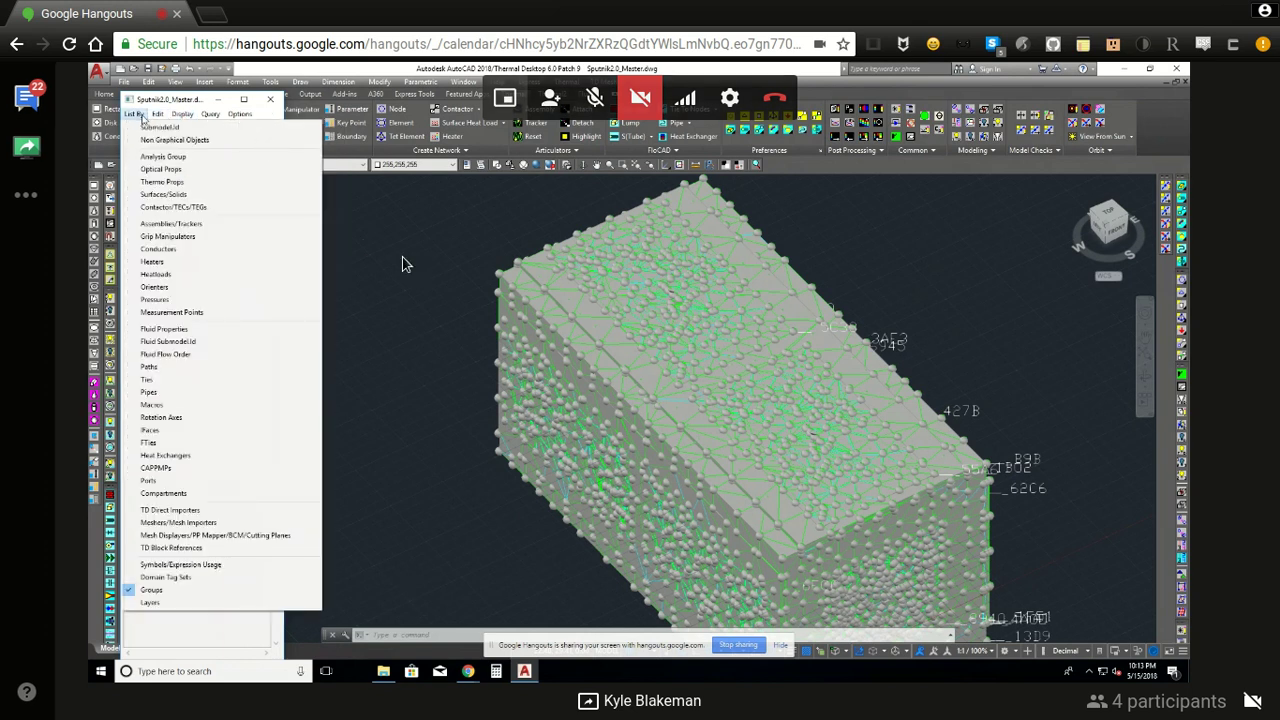
pyautogui.click(177, 14)
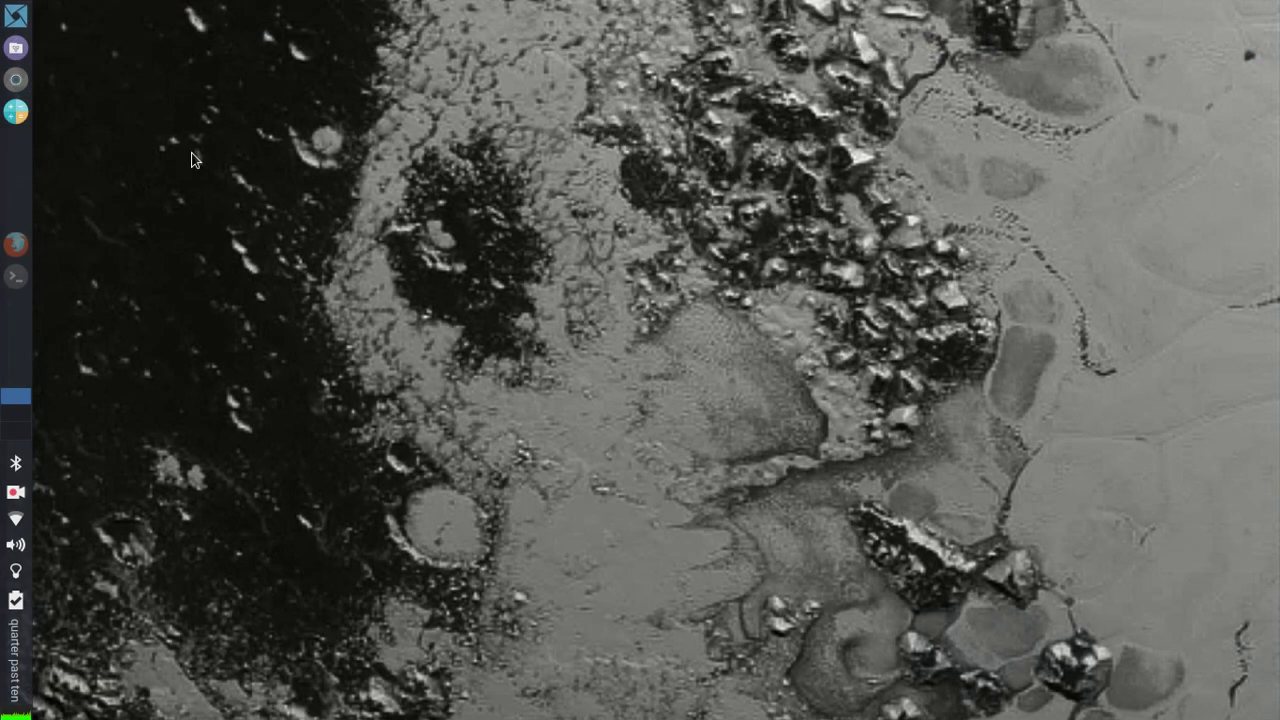